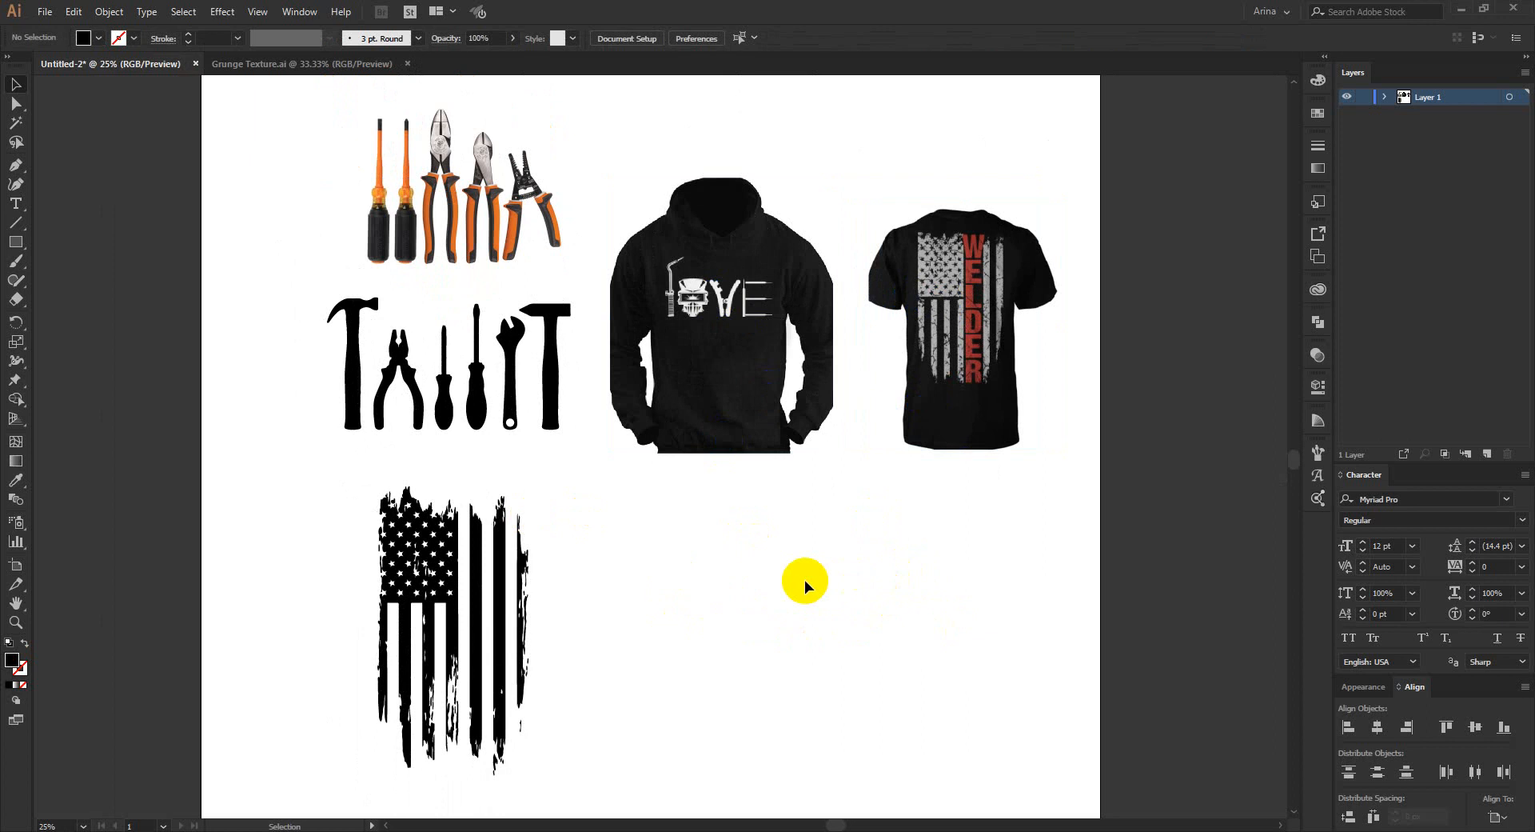
# Move the distressed American flag artwork toward the lower-left edge of the artboard
pyautogui.moveTo(504, 573); pyautogui.dragTo(357, 554)
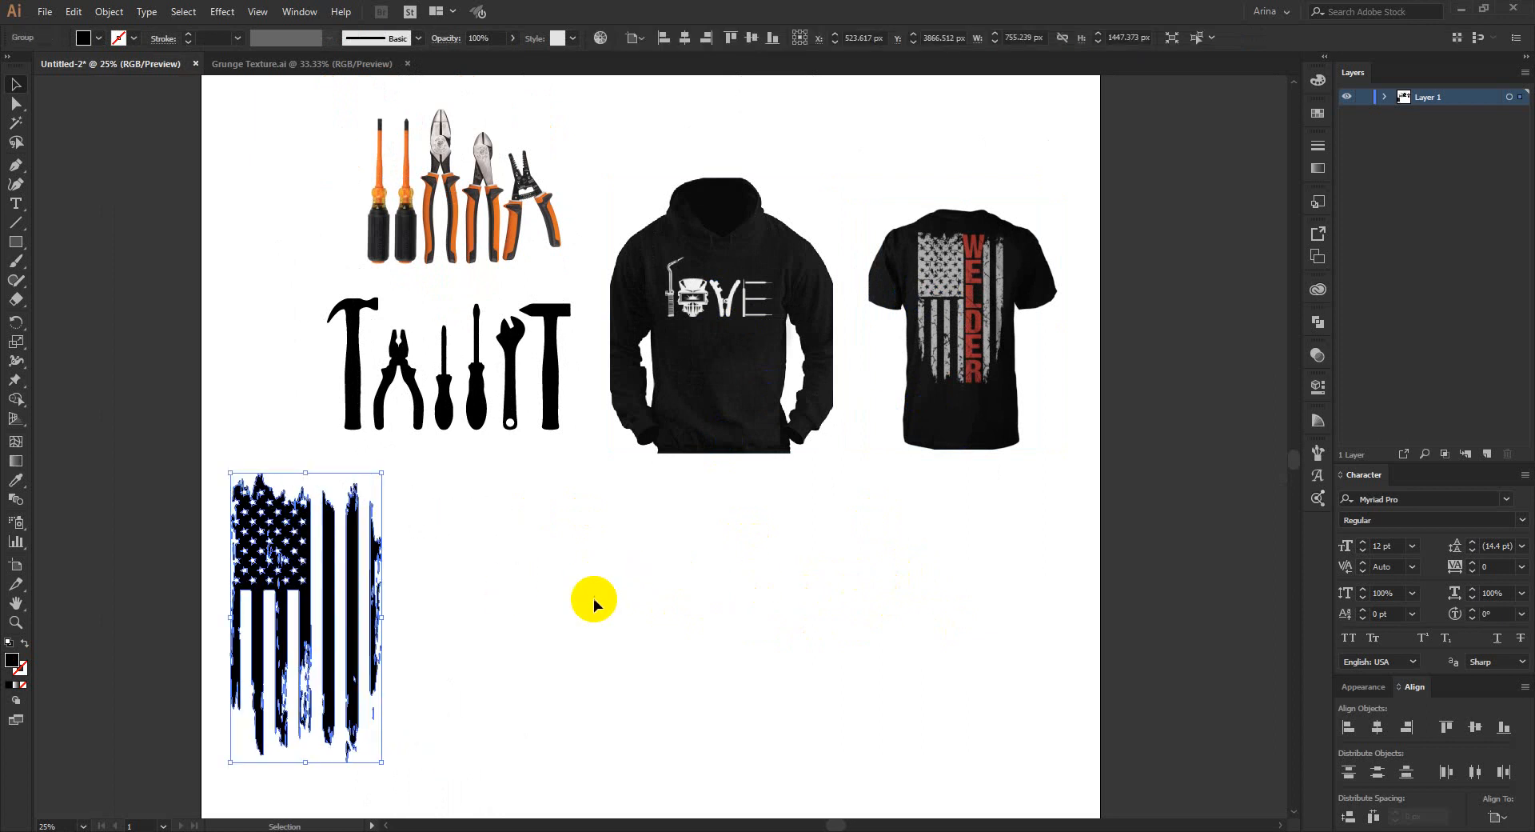
pyautogui.click(593, 598)
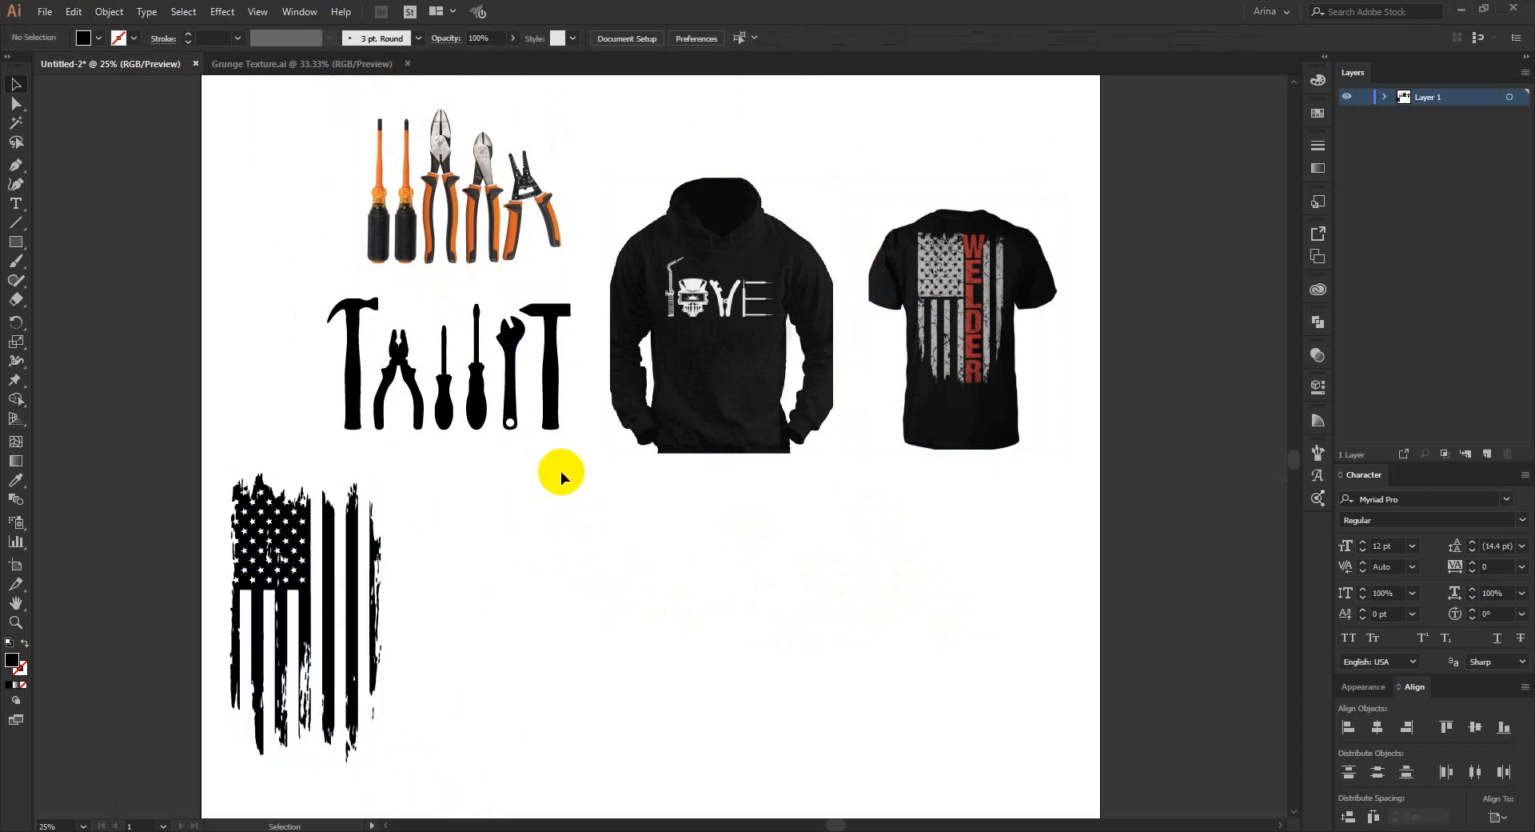
pyautogui.click(1038, 403)
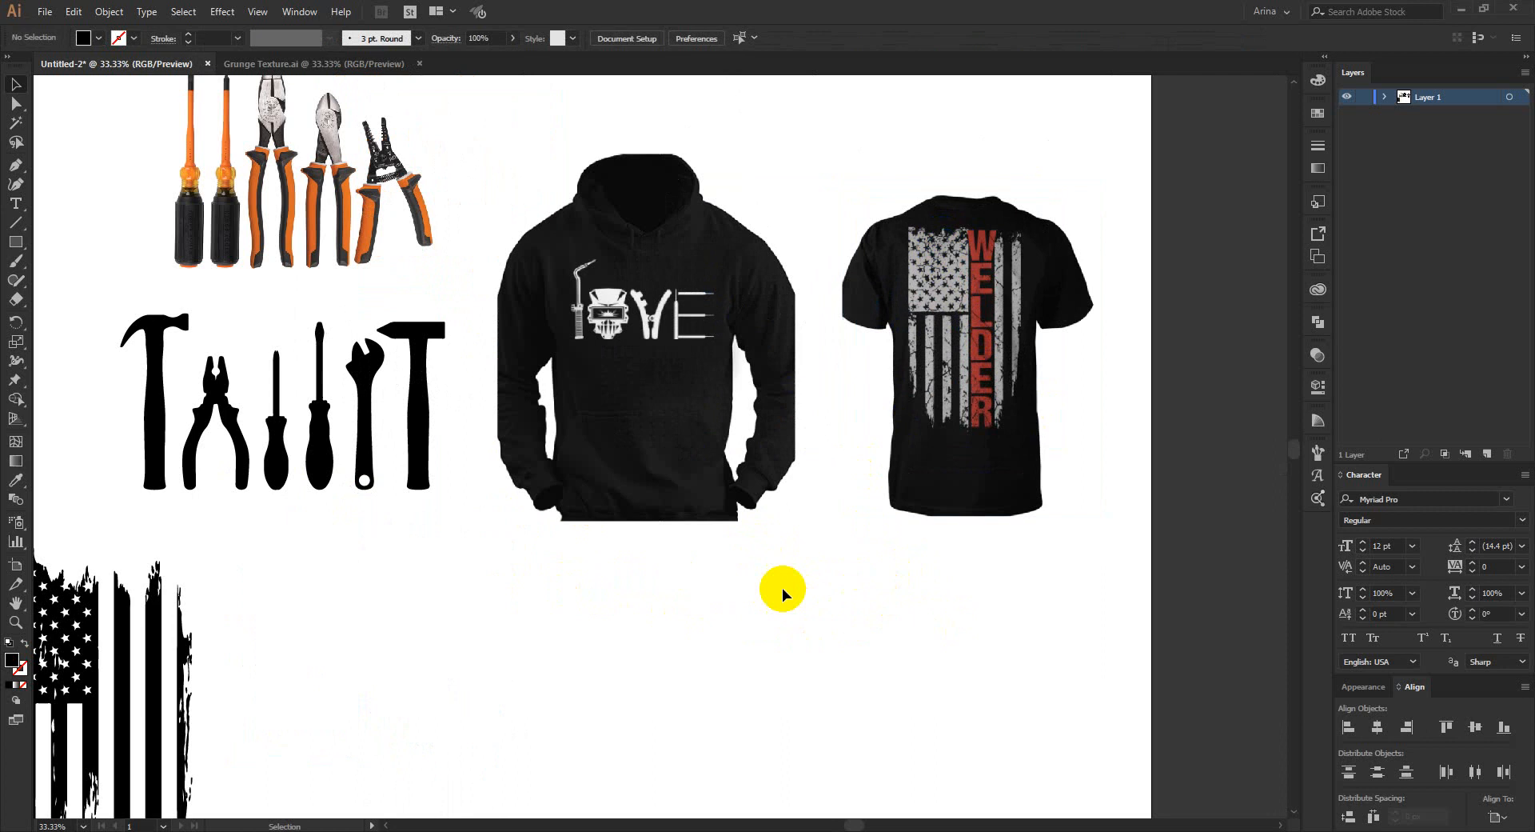
# Examine the LOVE lettering built from tools on the black hoodie reference image
pyautogui.scroll(1, 796, 212)
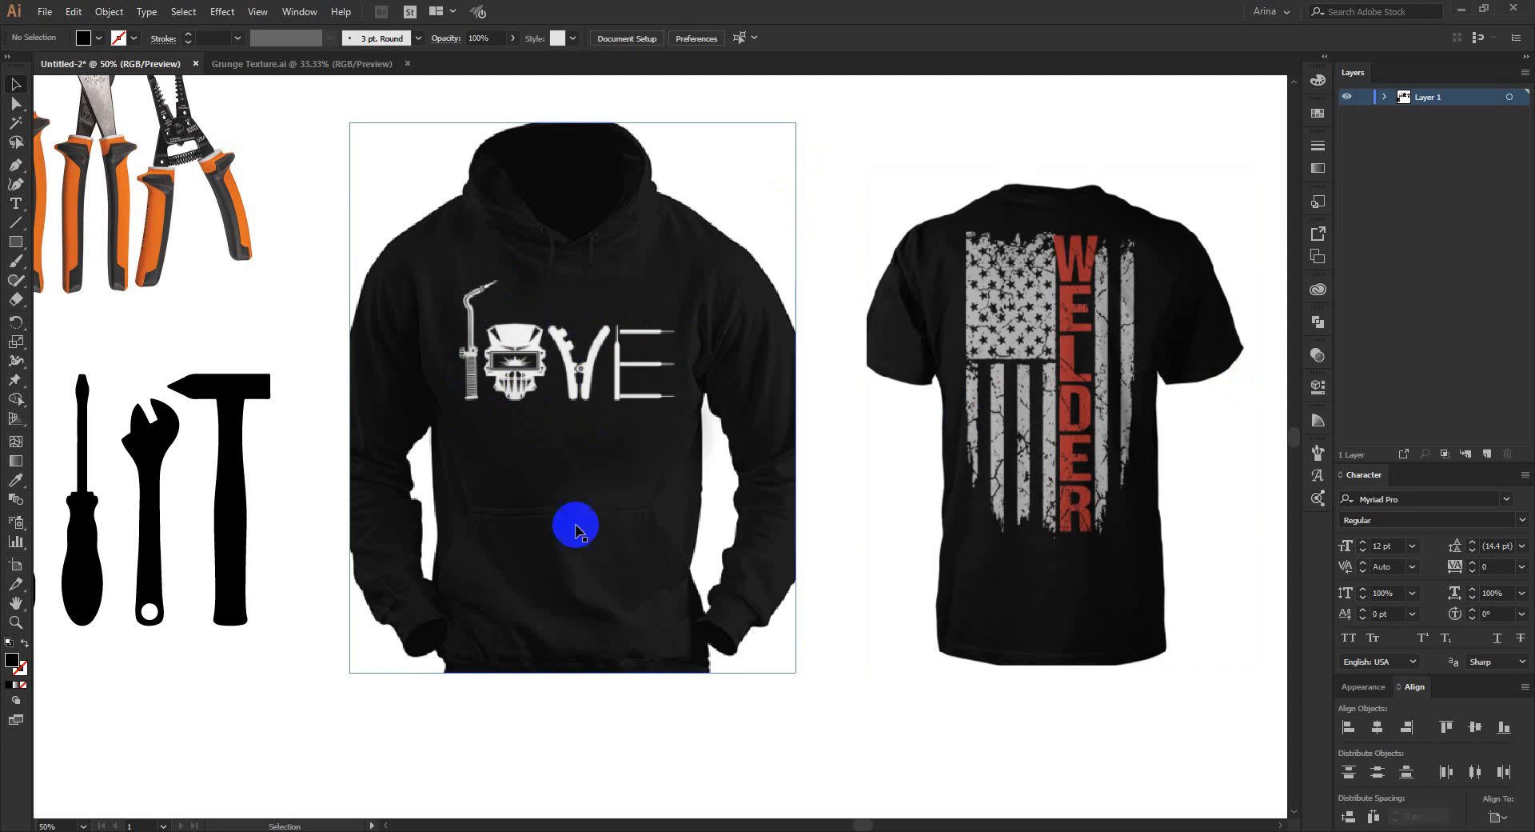
pyautogui.click(544, 297)
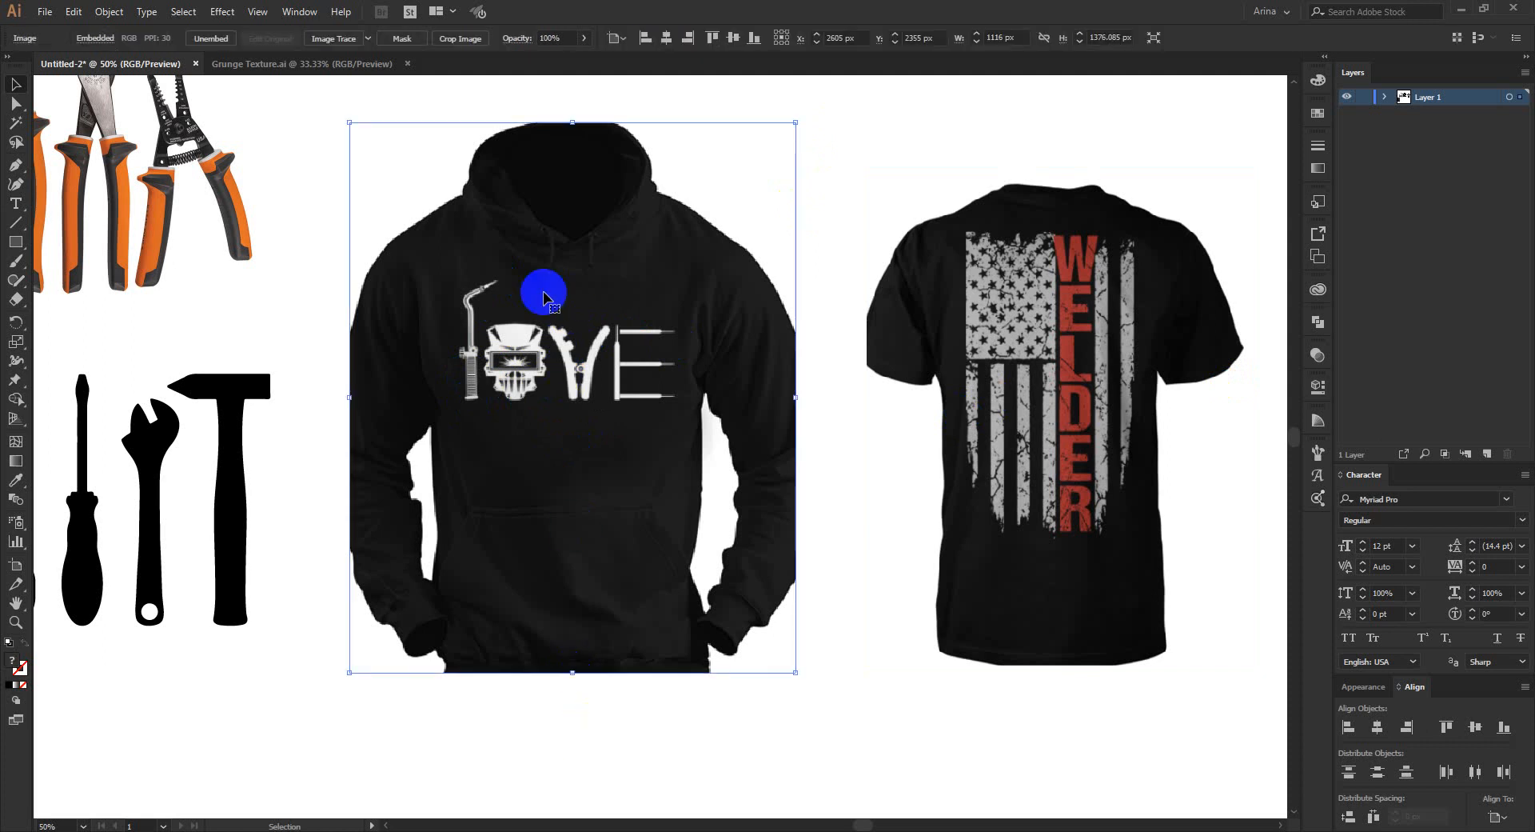
pyautogui.click(825, 207)
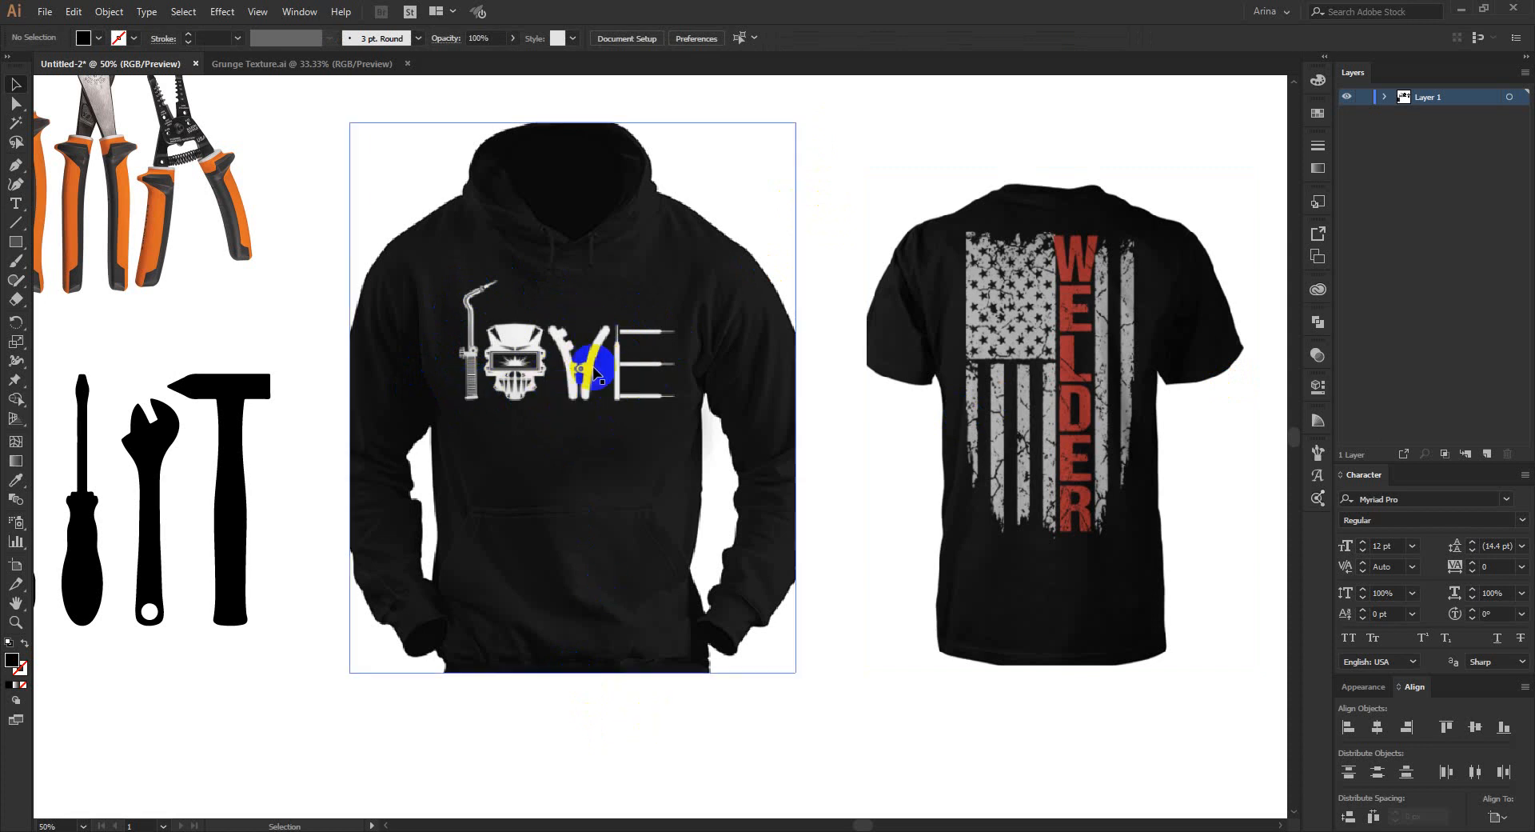
pyautogui.click(592, 368)
pyautogui.click(698, 686)
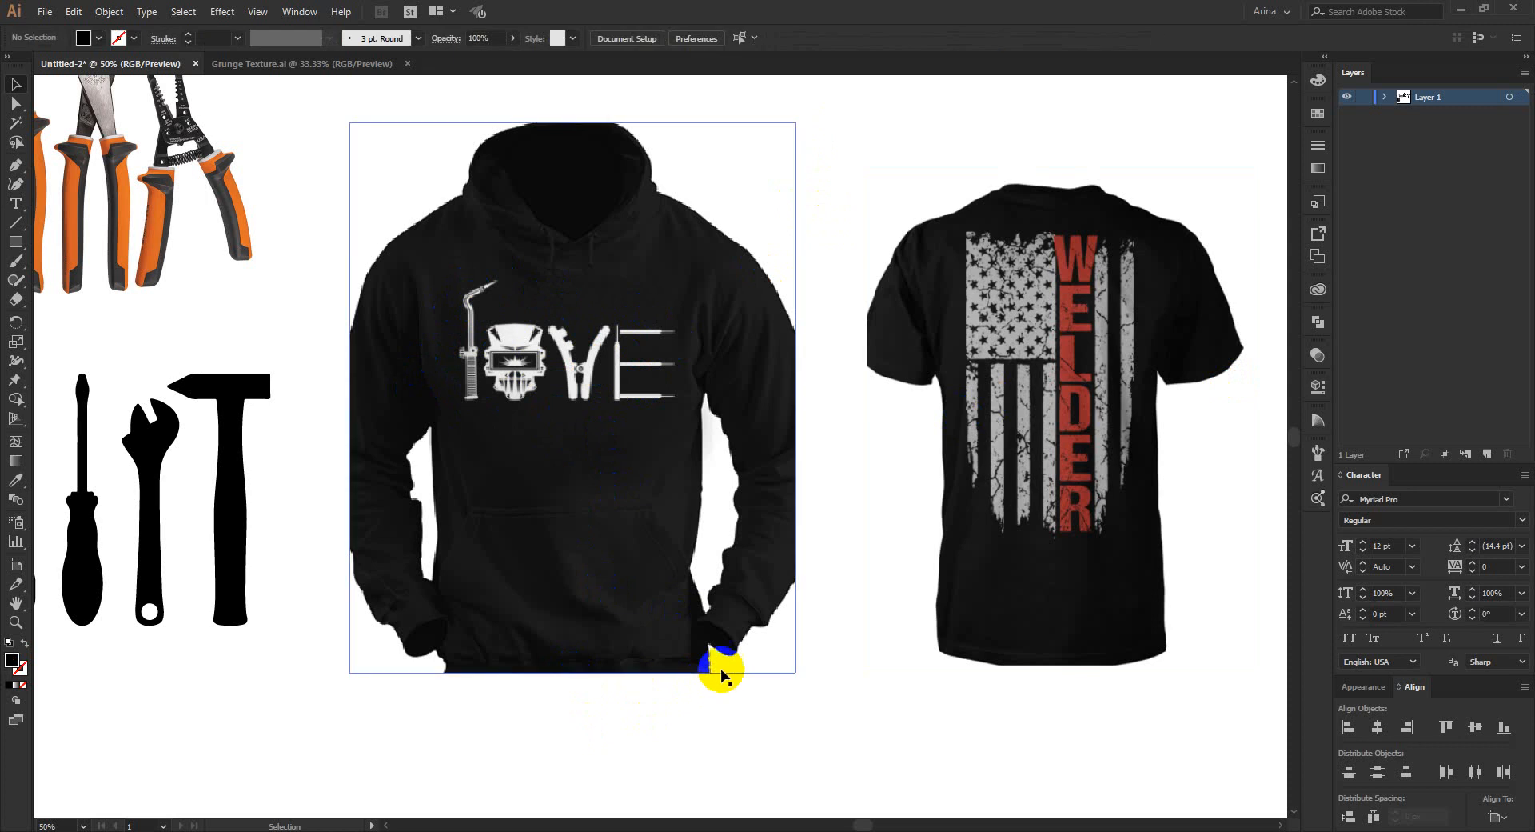
pyautogui.click(563, 317)
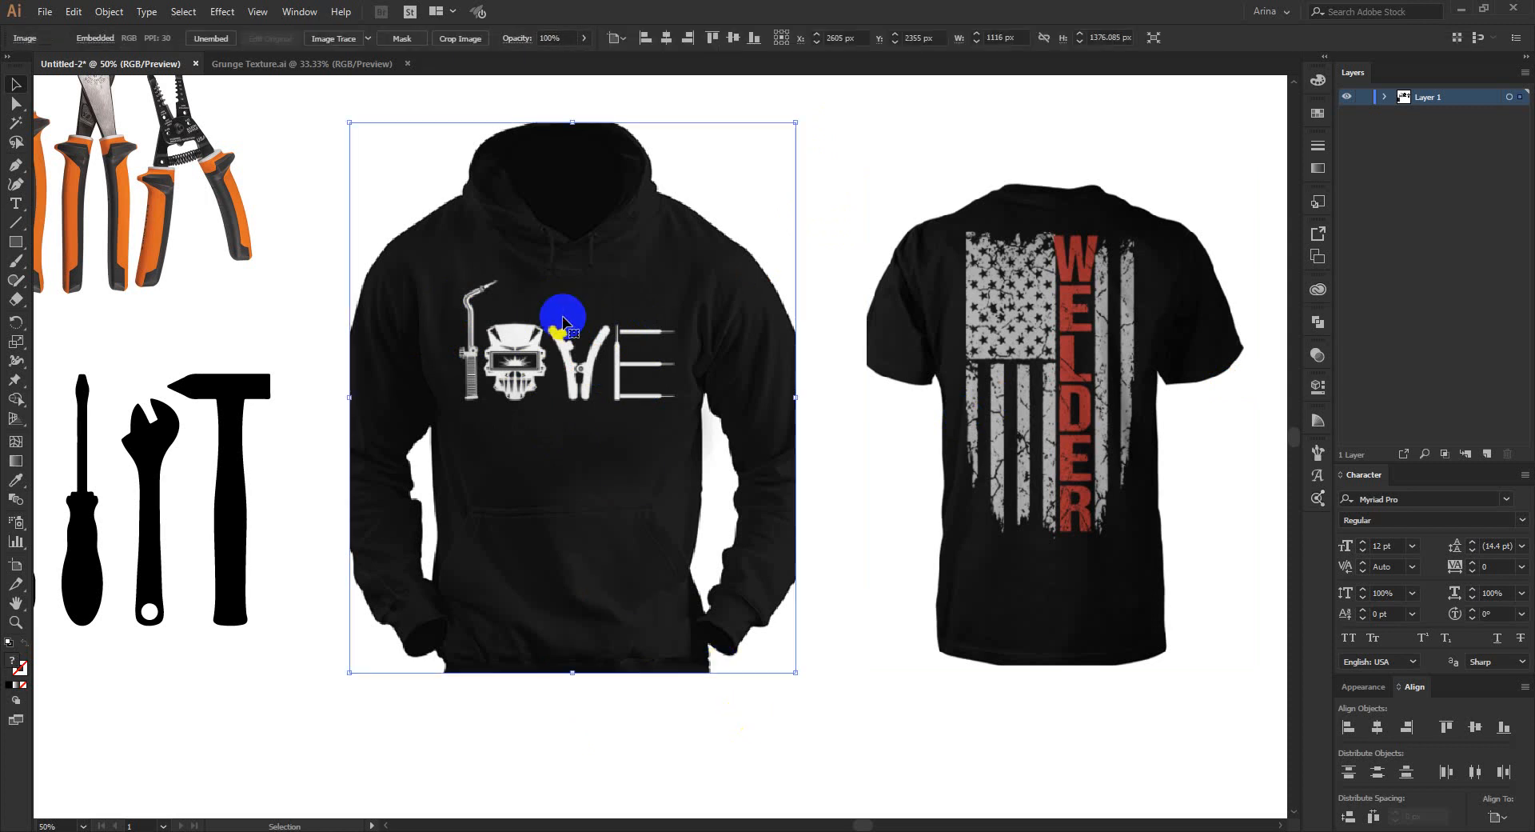
pyautogui.click(814, 112)
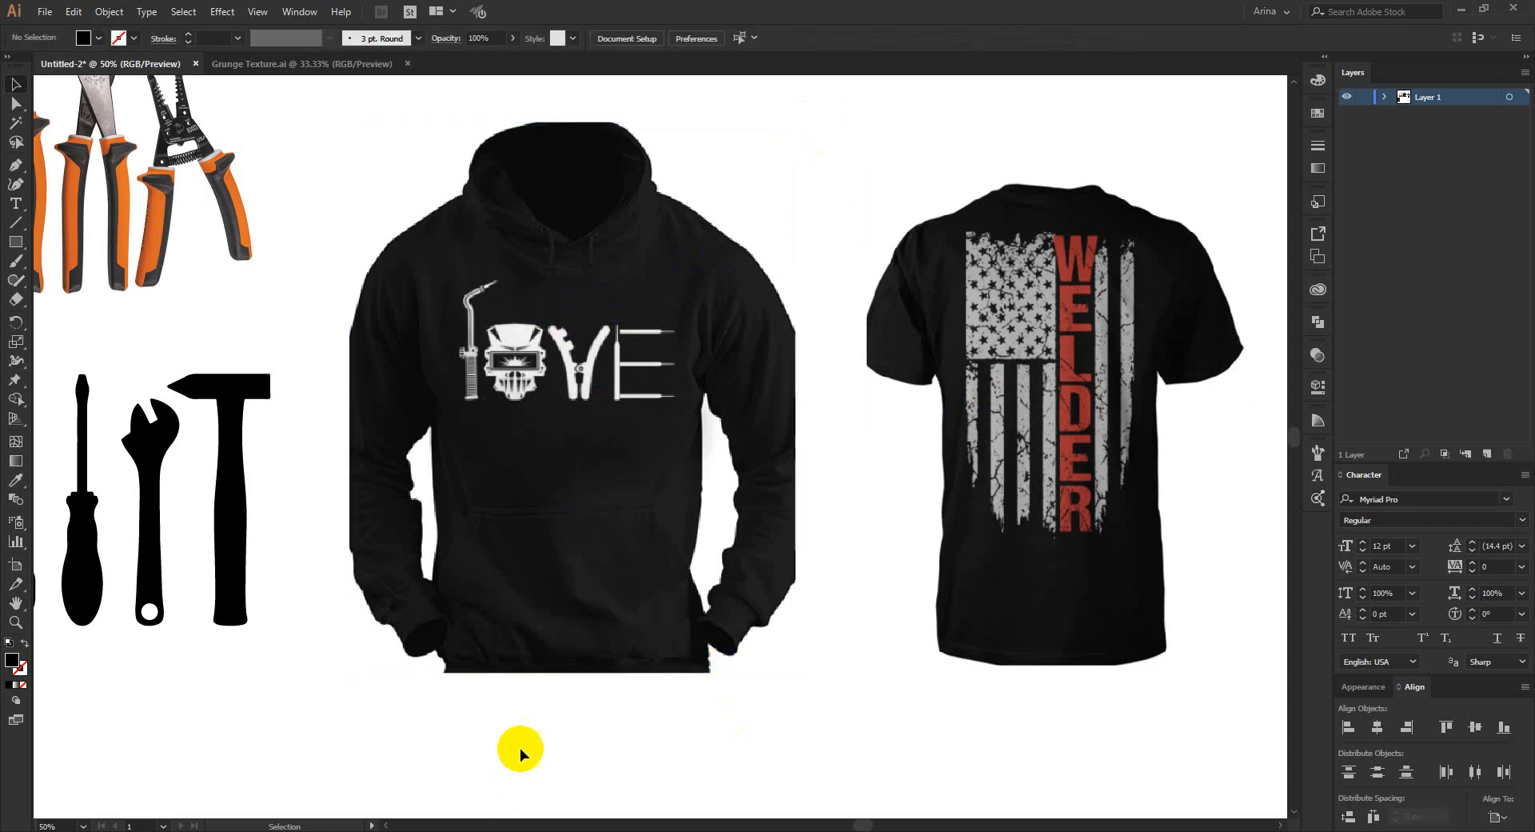
pyautogui.click(626, 428)
pyautogui.click(589, 730)
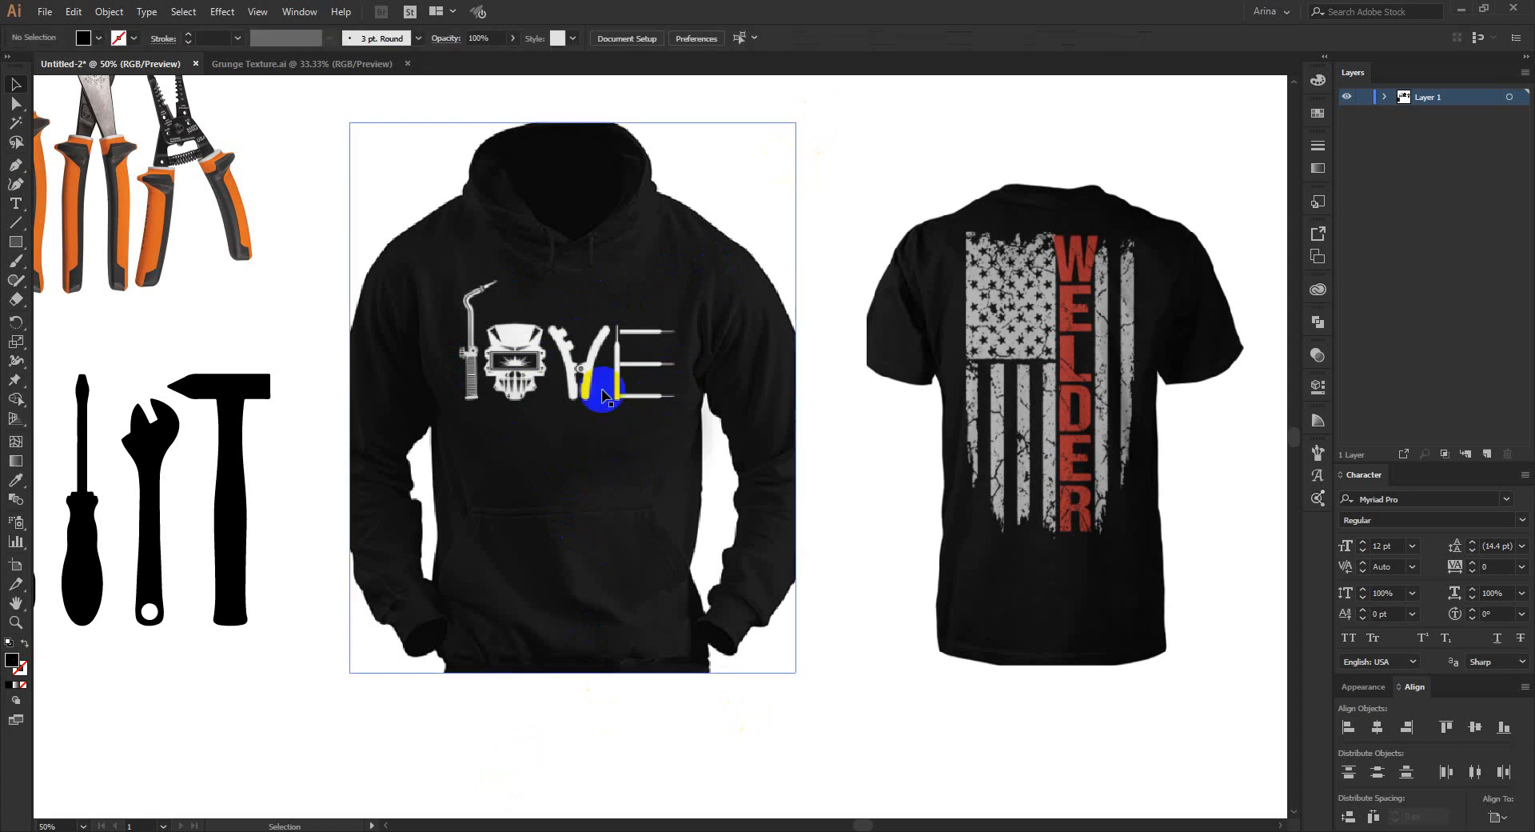
pyautogui.click(595, 382)
pyautogui.click(589, 712)
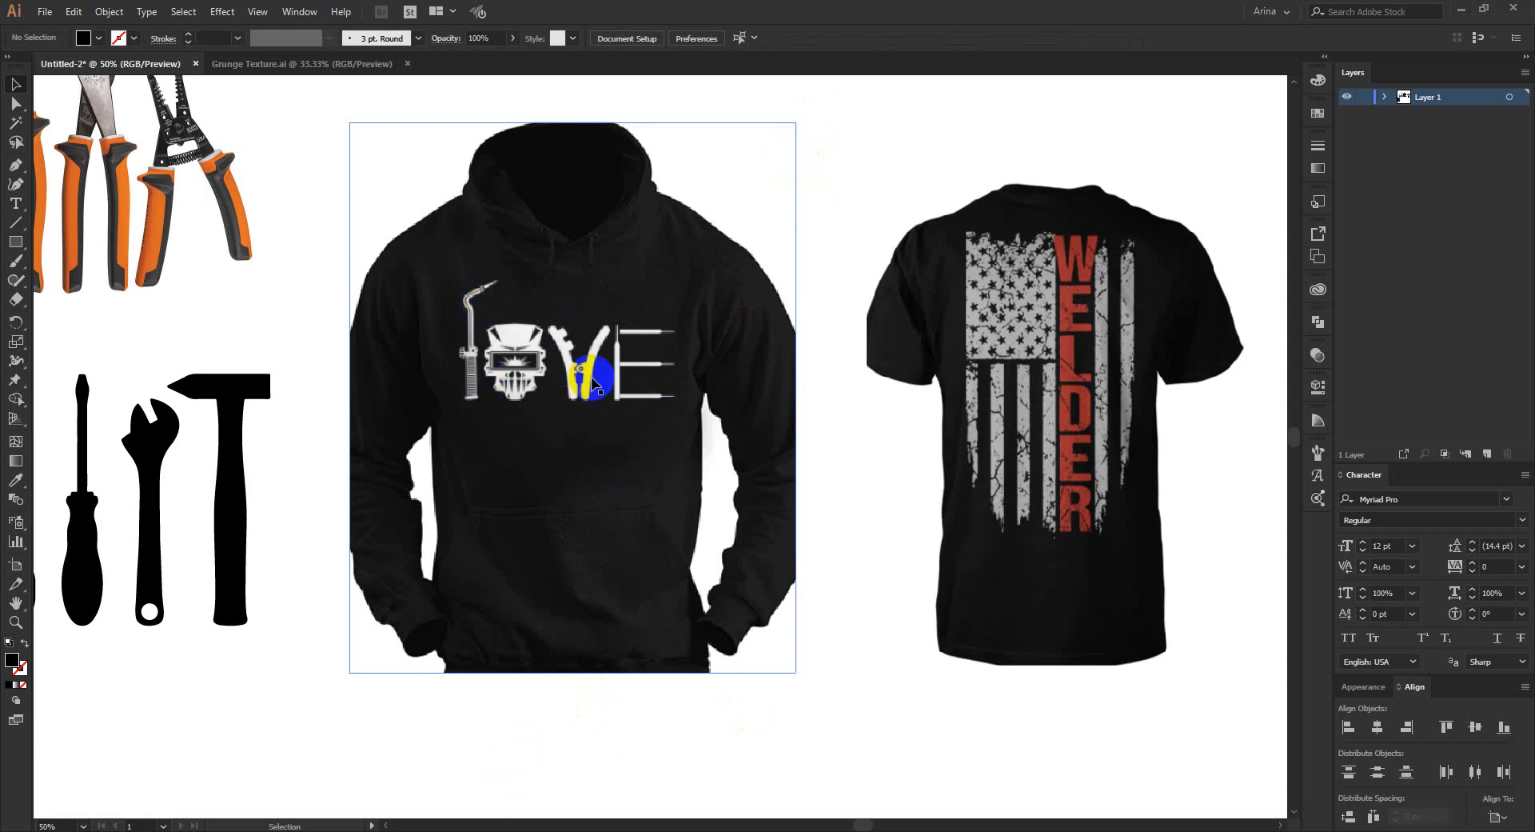
pyautogui.scroll(-1, 624, 355)
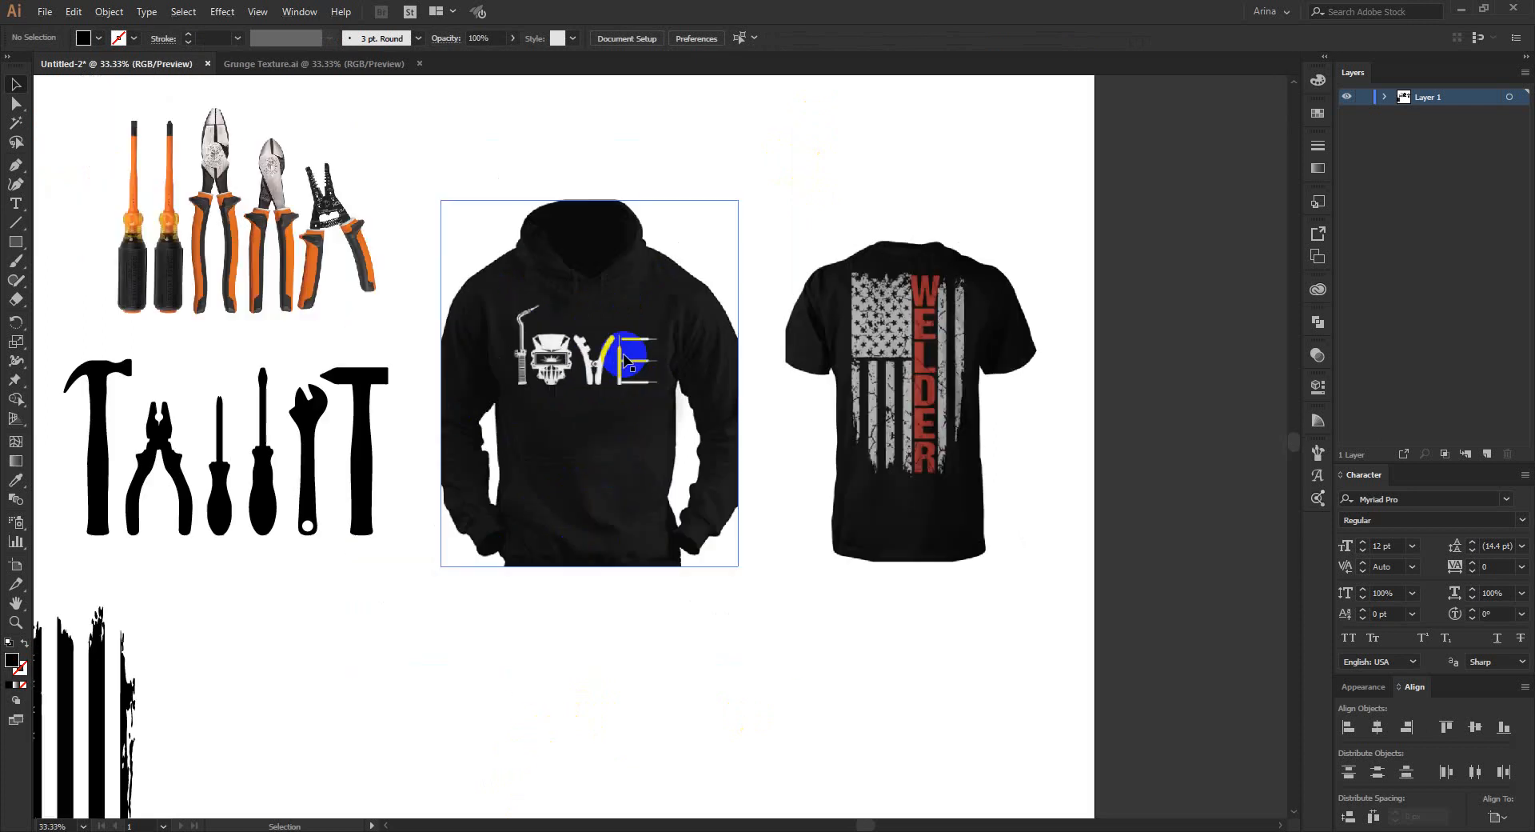
# Move the group of black tool silhouettes into the empty area below the hoodie image
pyautogui.click(311, 402)
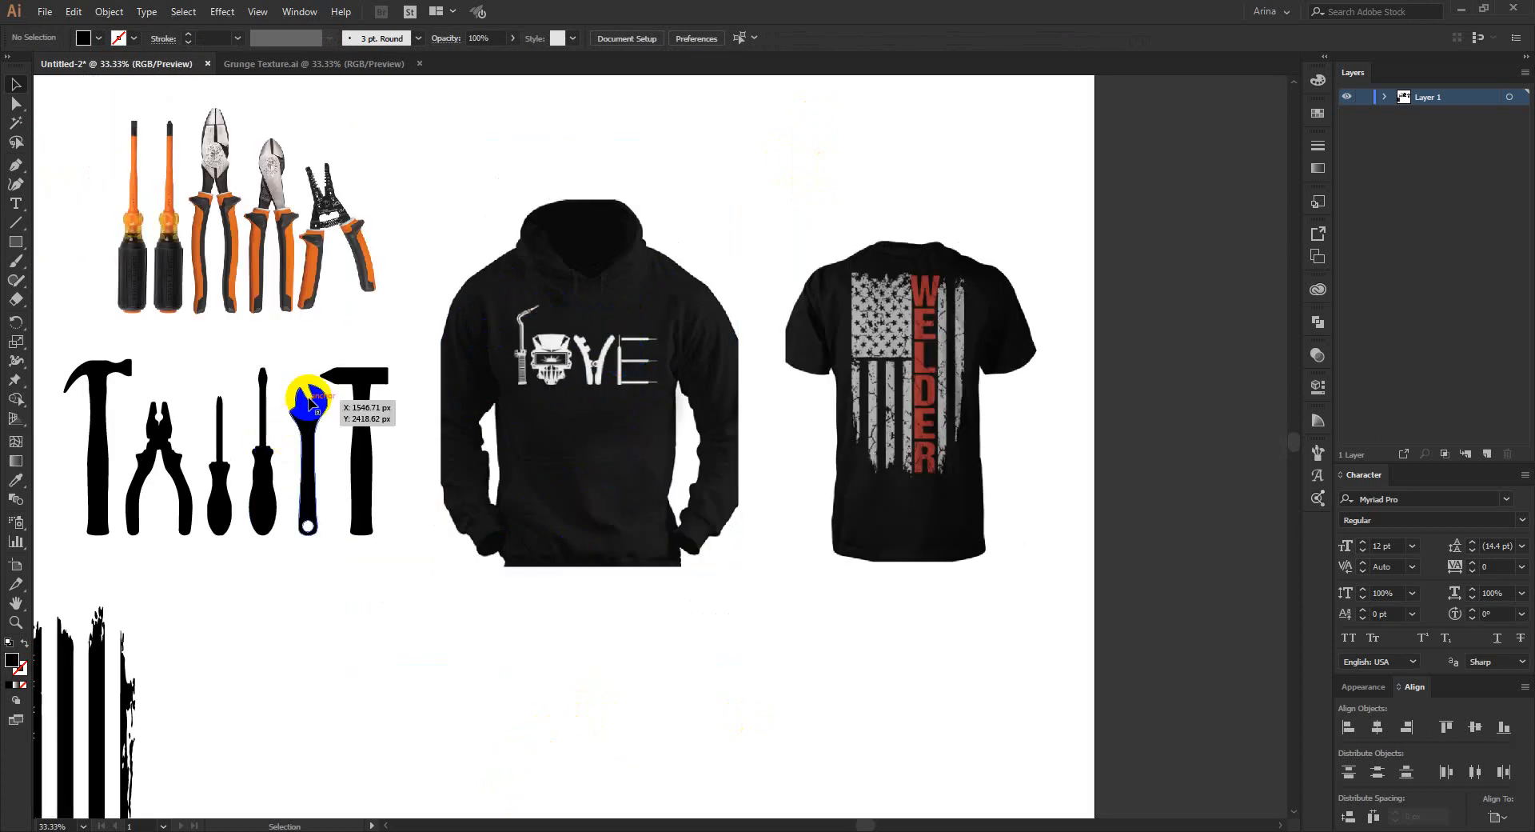
pyautogui.moveTo(310, 402); pyautogui.dragTo(614, 696)
pyautogui.click(708, 680)
pyautogui.scroll(-2, 748, 712)
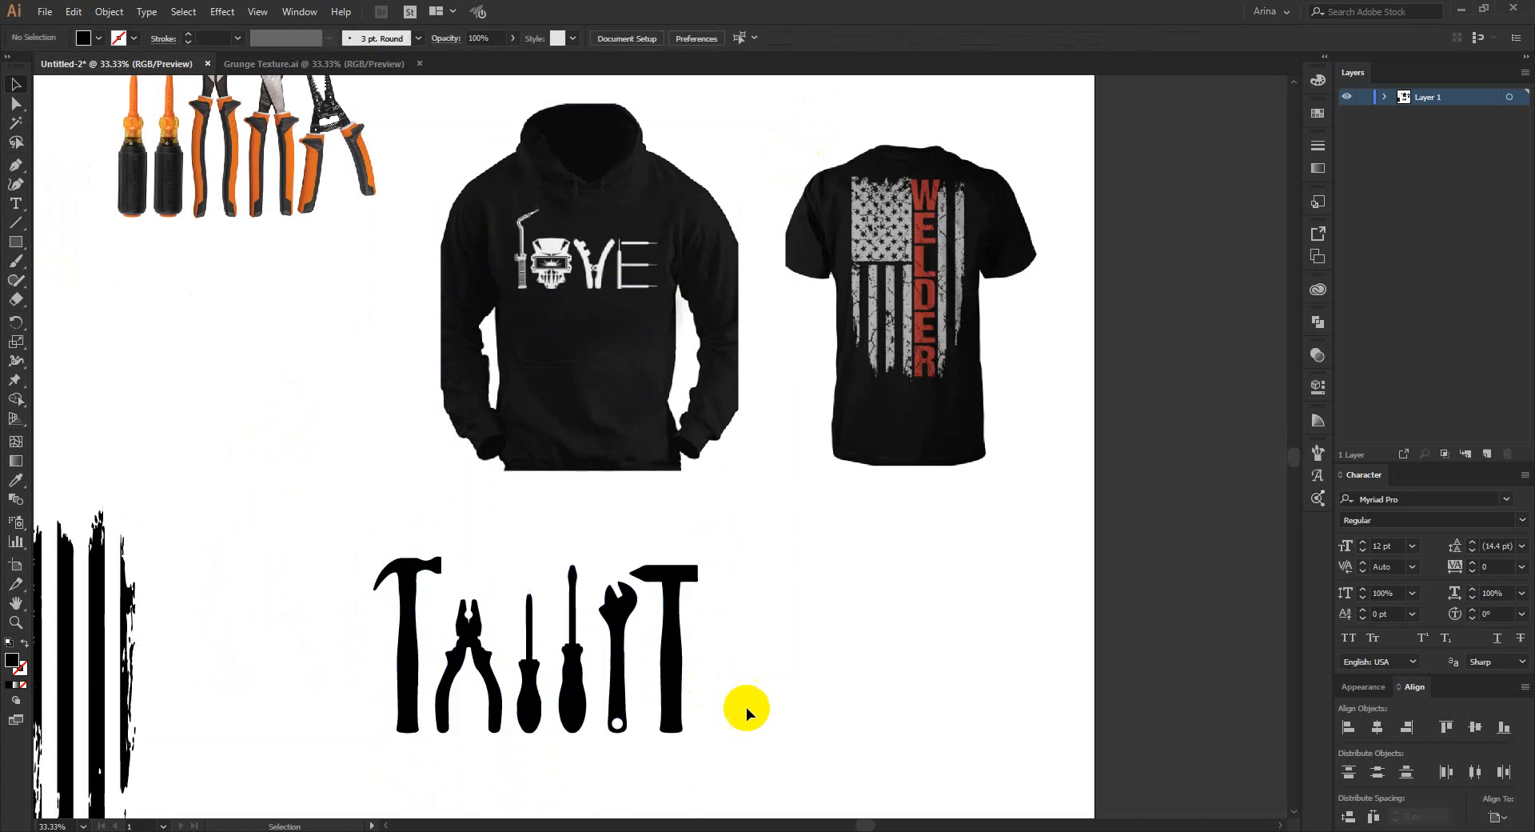
pyautogui.moveTo(797, 724); pyautogui.dragTo(362, 622)
pyautogui.click(674, 628)
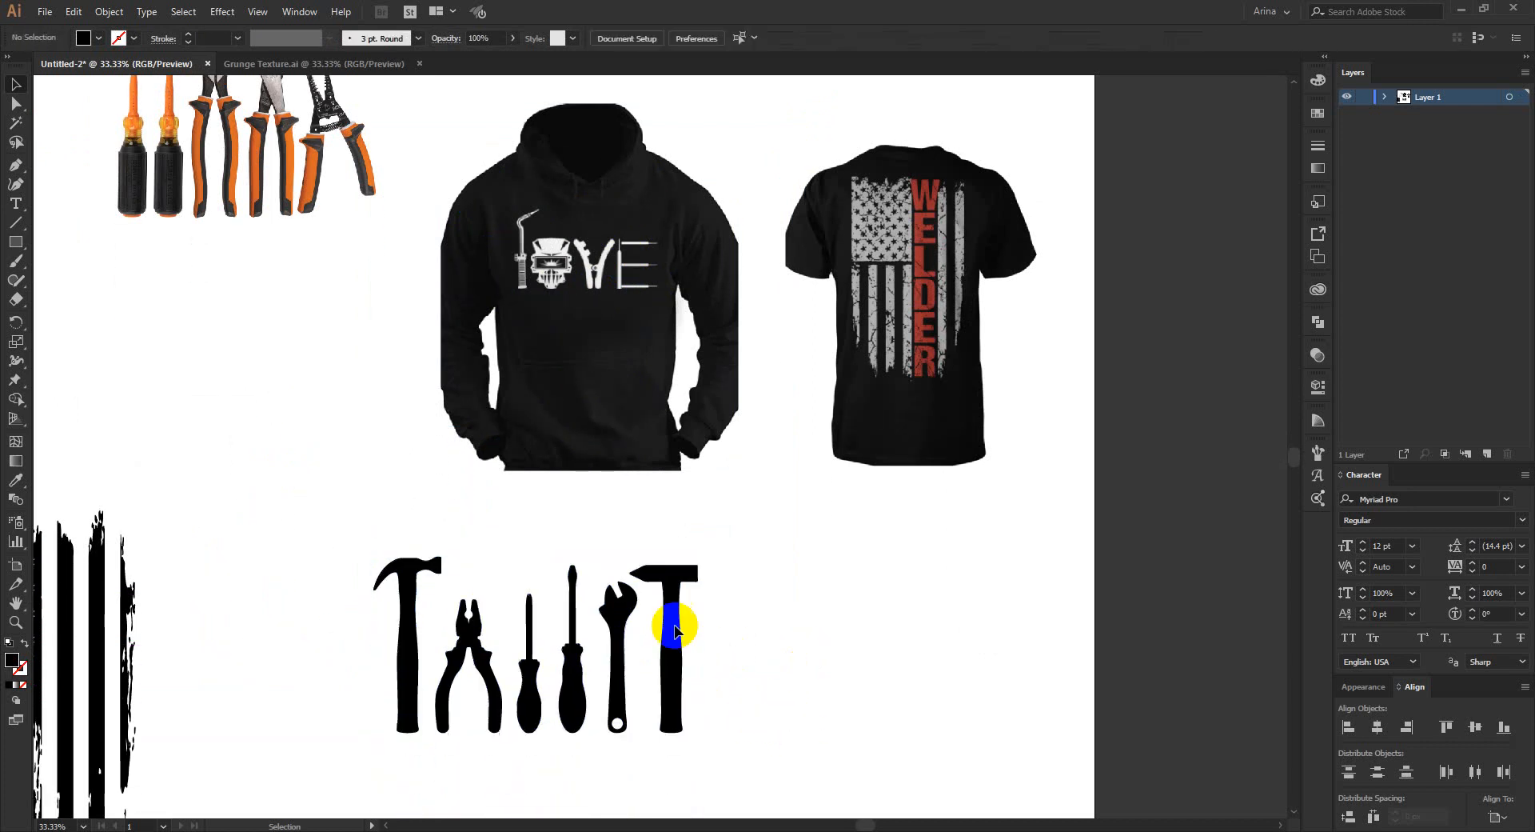
# Move the photo of orange-handled tools down beside the hoodie and examine the tools in it
pyautogui.scroll(2, 271, 486)
pyautogui.scroll(1, 240, 384)
pyautogui.click(216, 159)
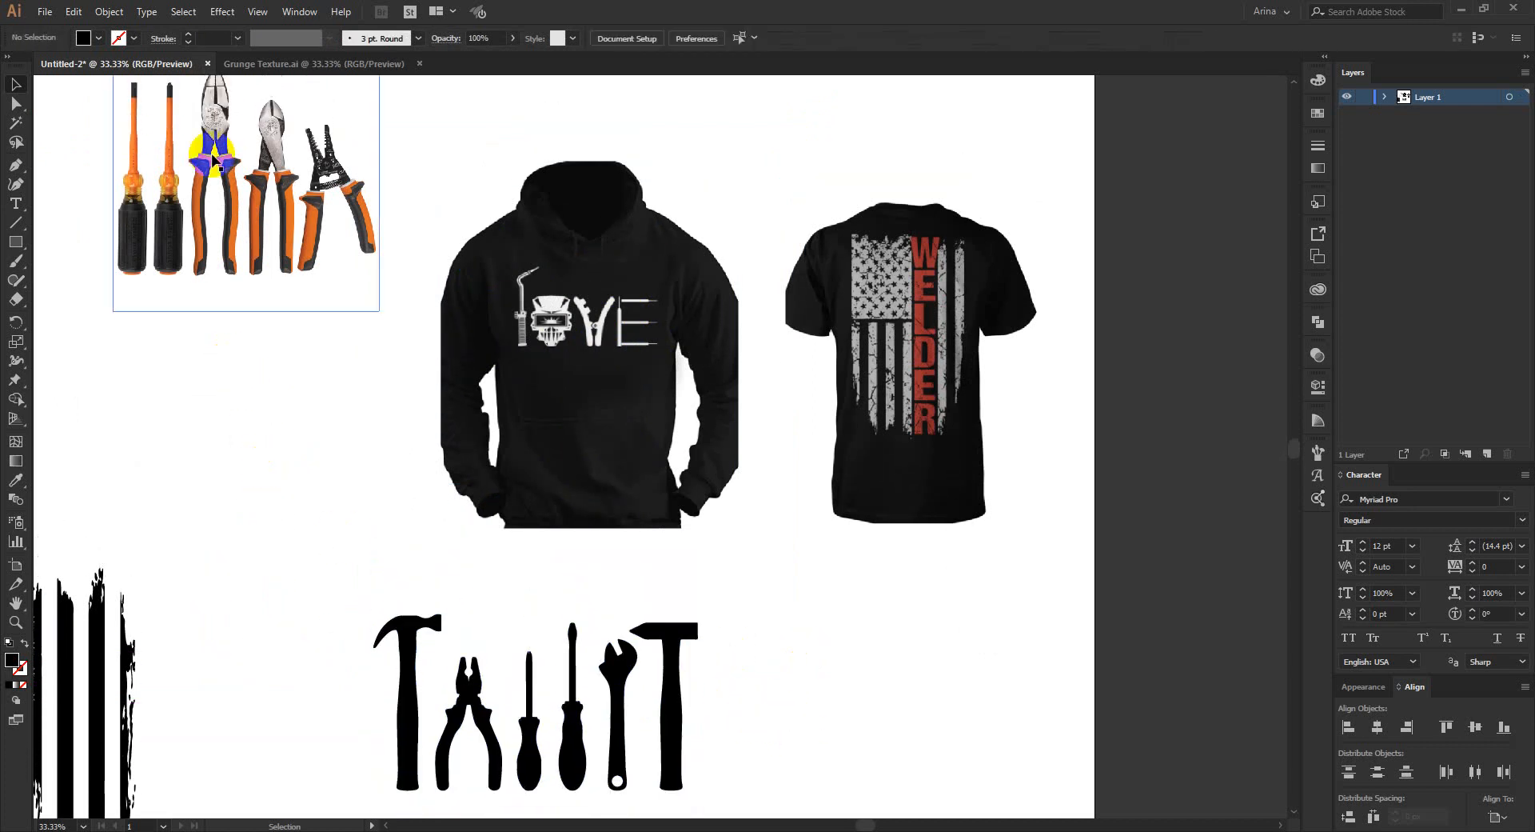
pyautogui.moveTo(214, 159); pyautogui.dragTo(173, 306)
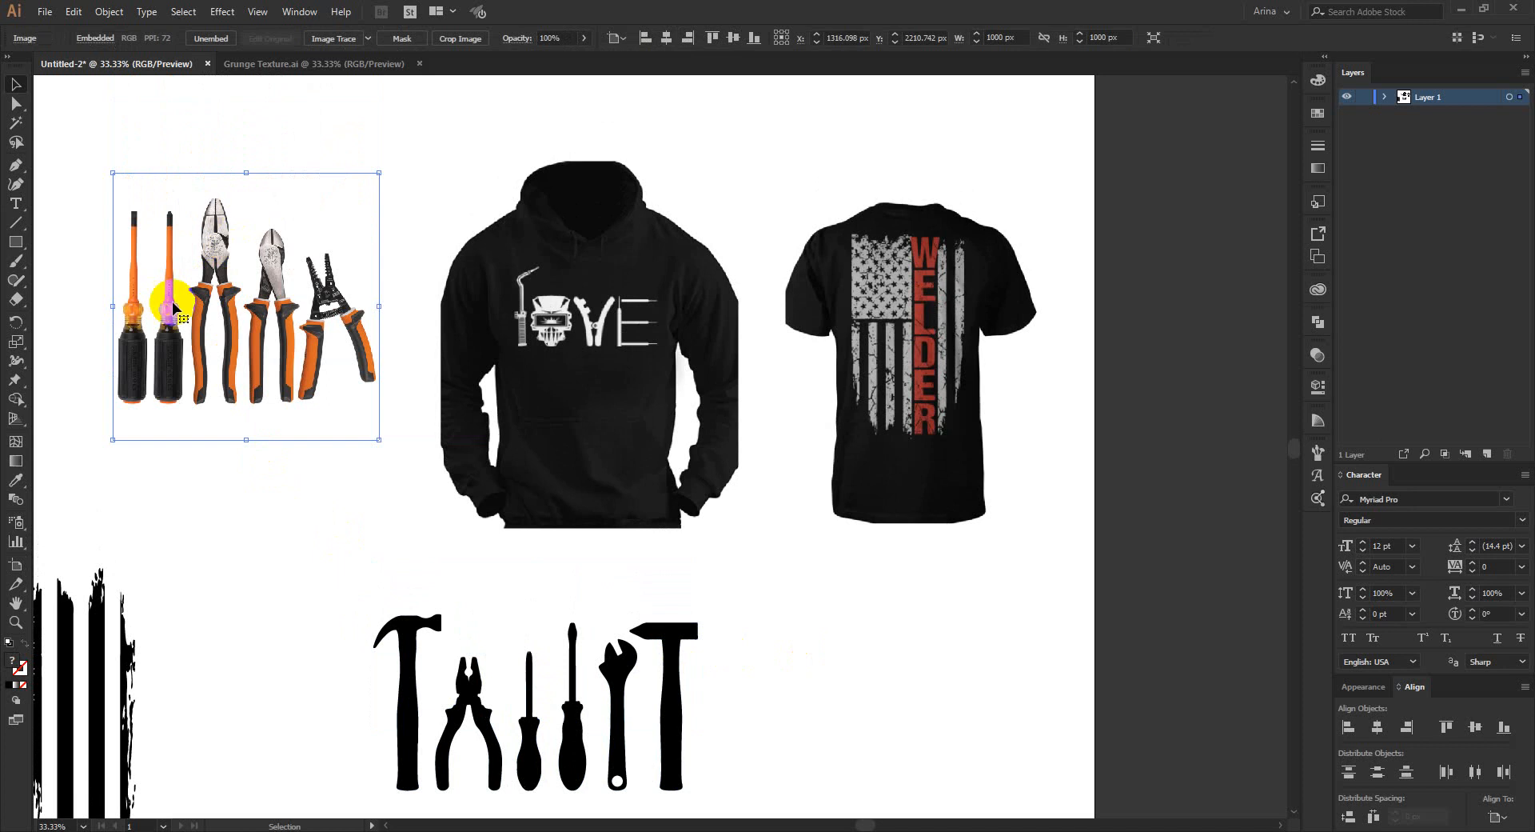
pyautogui.click(214, 499)
pyautogui.click(233, 314)
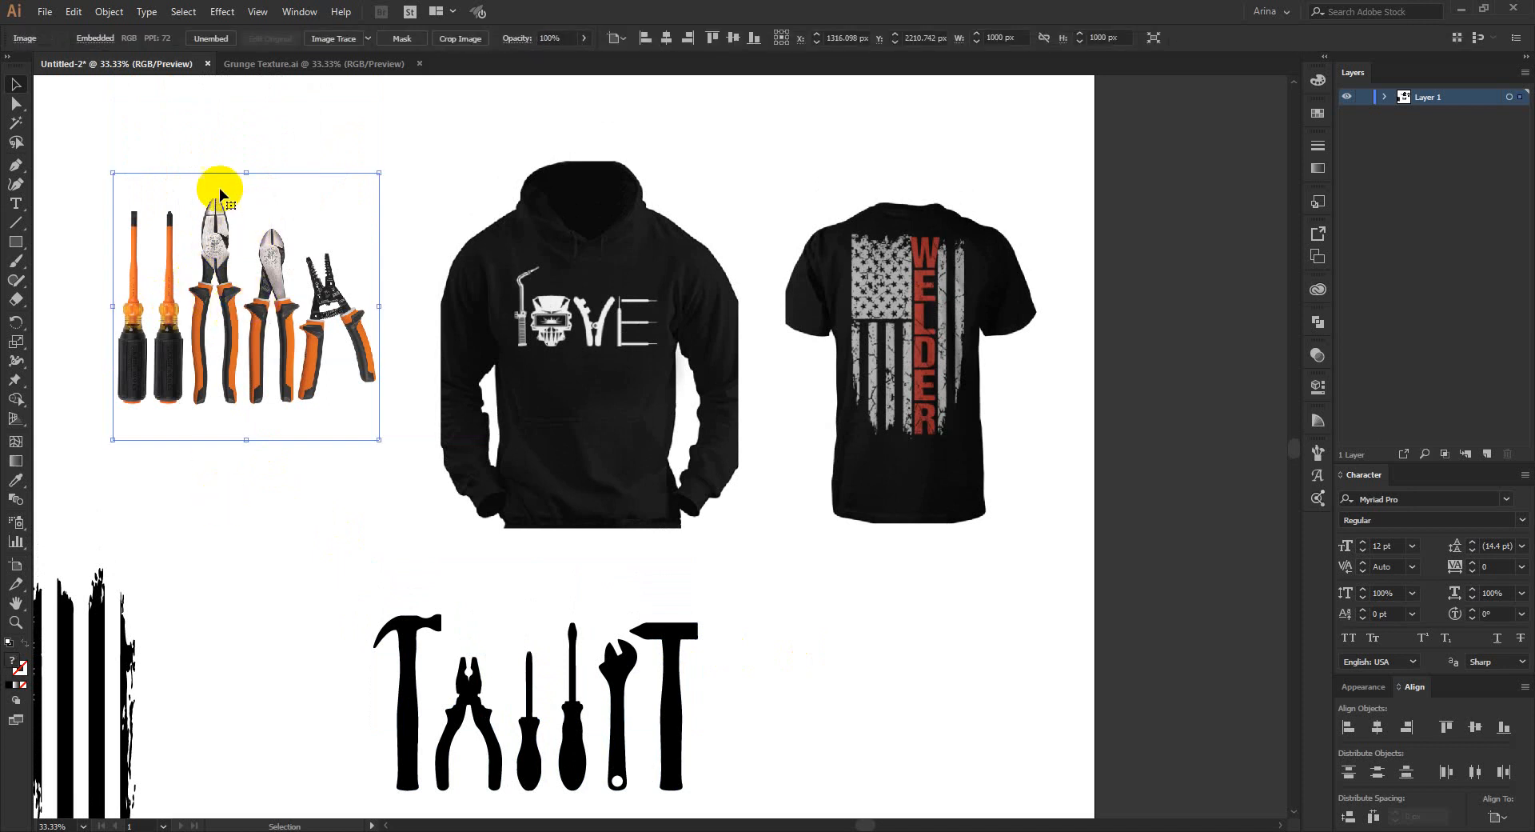
pyautogui.moveTo(285, 509); pyautogui.dragTo(197, 244)
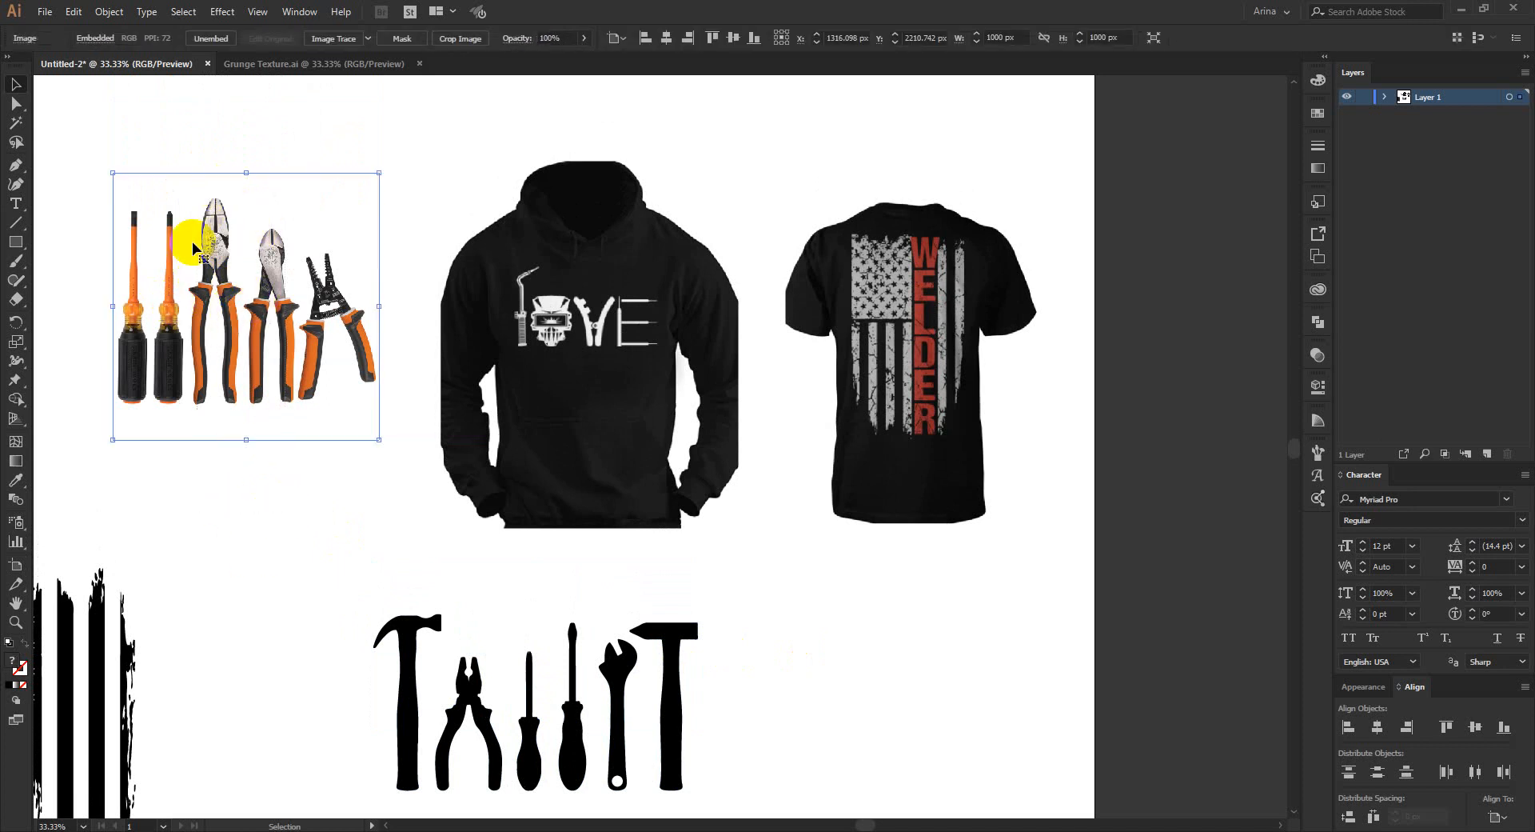
pyautogui.click(315, 534)
pyautogui.click(282, 294)
pyautogui.click(281, 525)
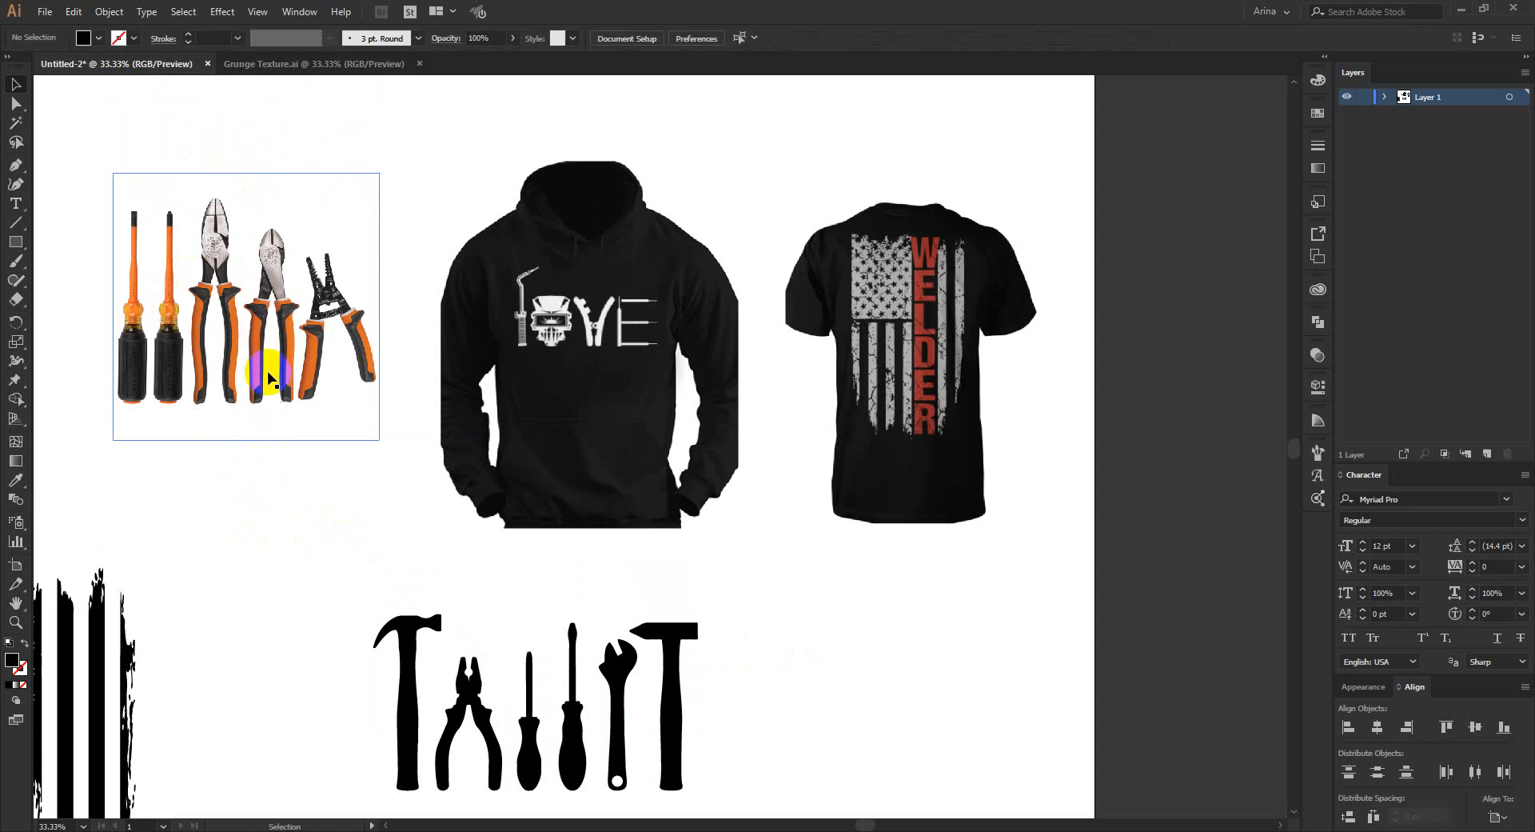
# Delete the photo of the orange-handled screwdrivers and pliers
pyautogui.click(270, 376)
pyautogui.scroll(-1, 281, 515)
pyautogui.press('Delete')
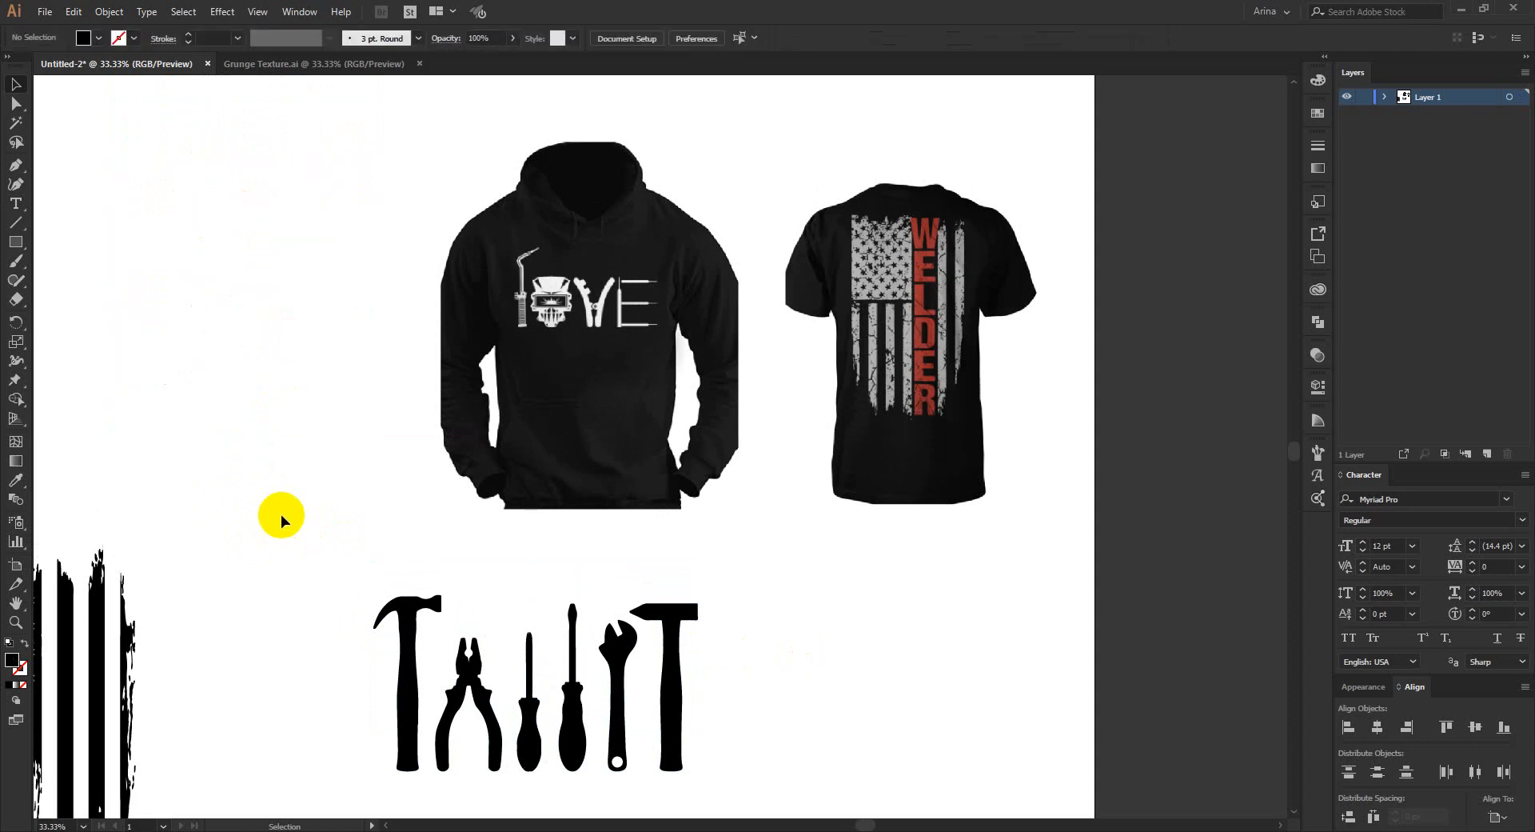
# Move the group of black tool silhouettes to the upper-left area of the artboard, clear of the hoodie image
pyautogui.moveTo(575, 706); pyautogui.dragTo(244, 314)
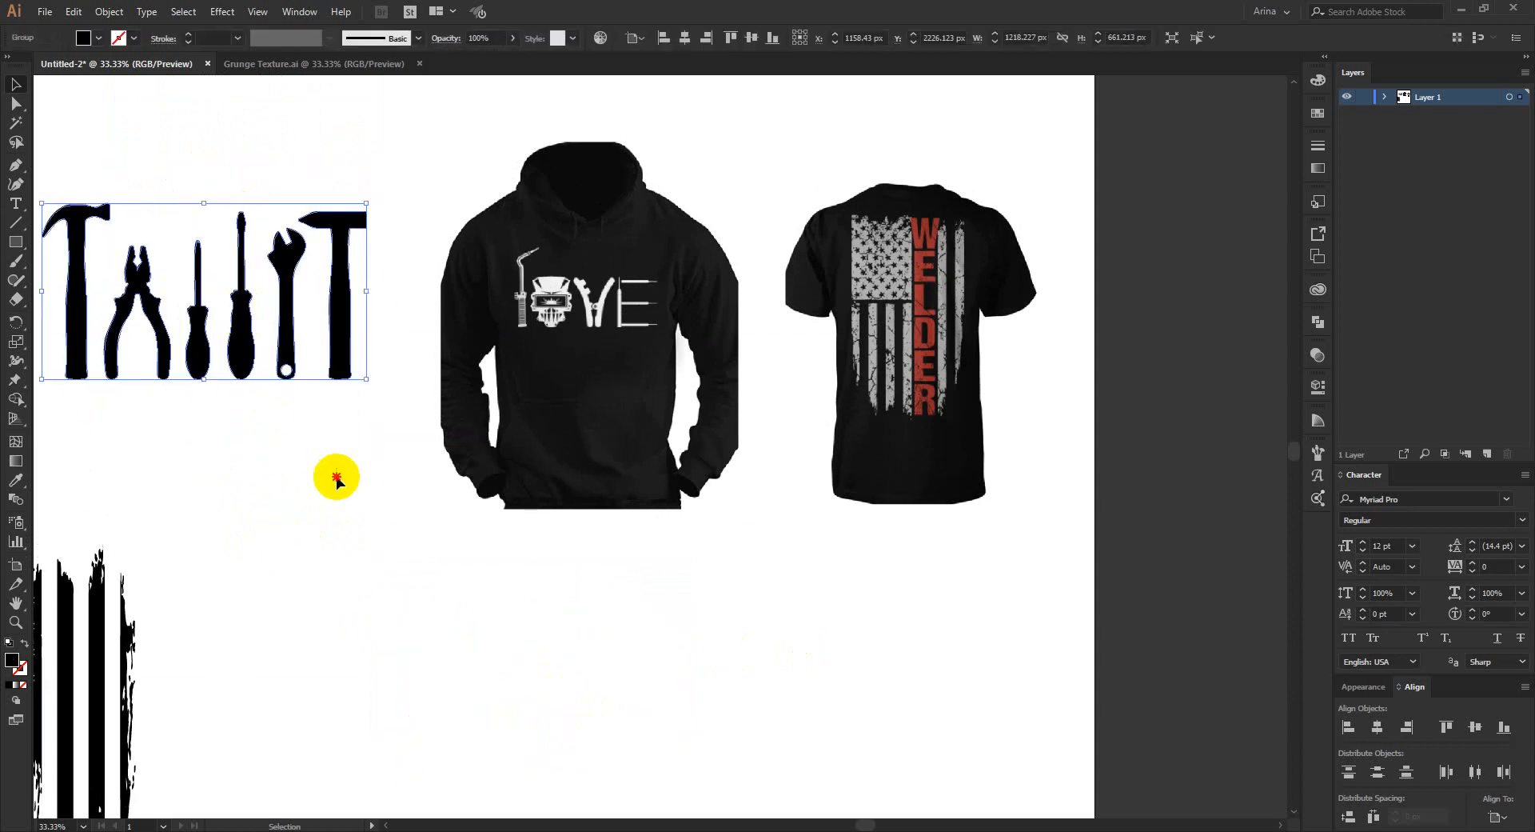
pyautogui.scroll(-1, 651, 535)
pyautogui.scroll(2, 253, 226)
pyautogui.click(745, 524)
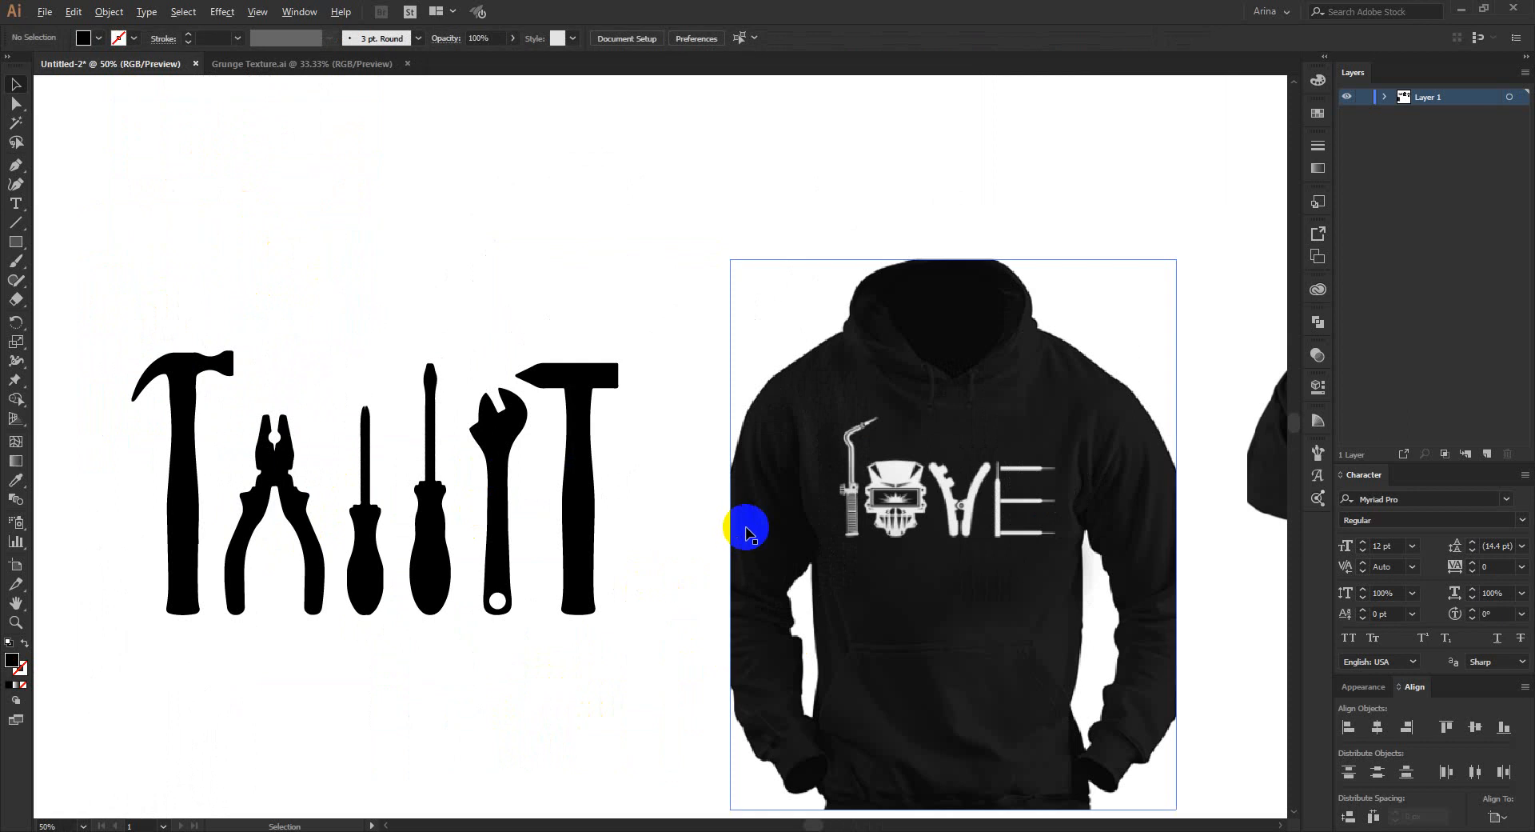
pyautogui.scroll(-1, 790, 533)
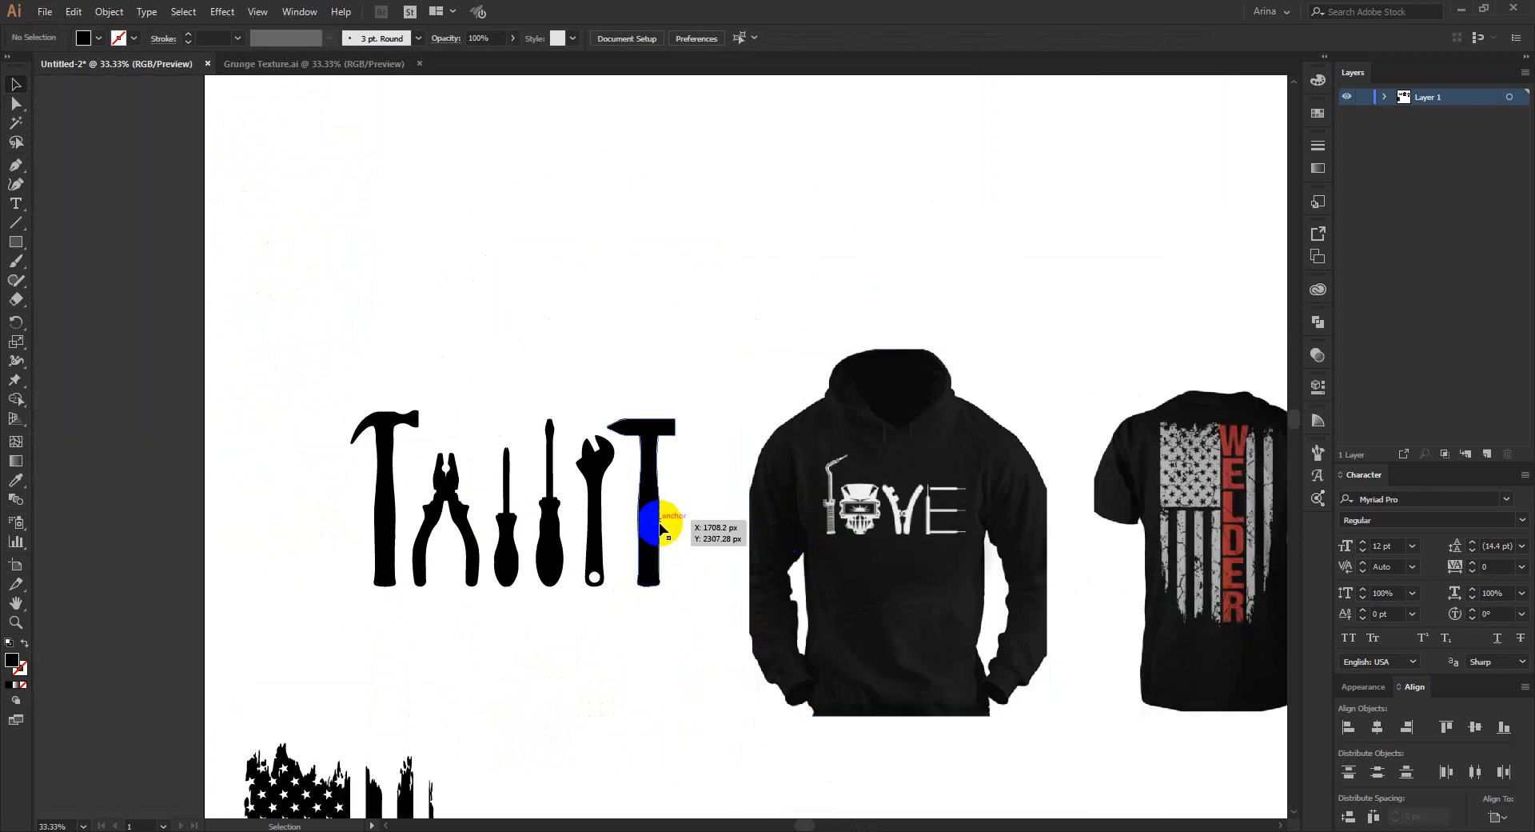
pyautogui.moveTo(651, 521); pyautogui.dragTo(543, 322)
pyautogui.click(689, 343)
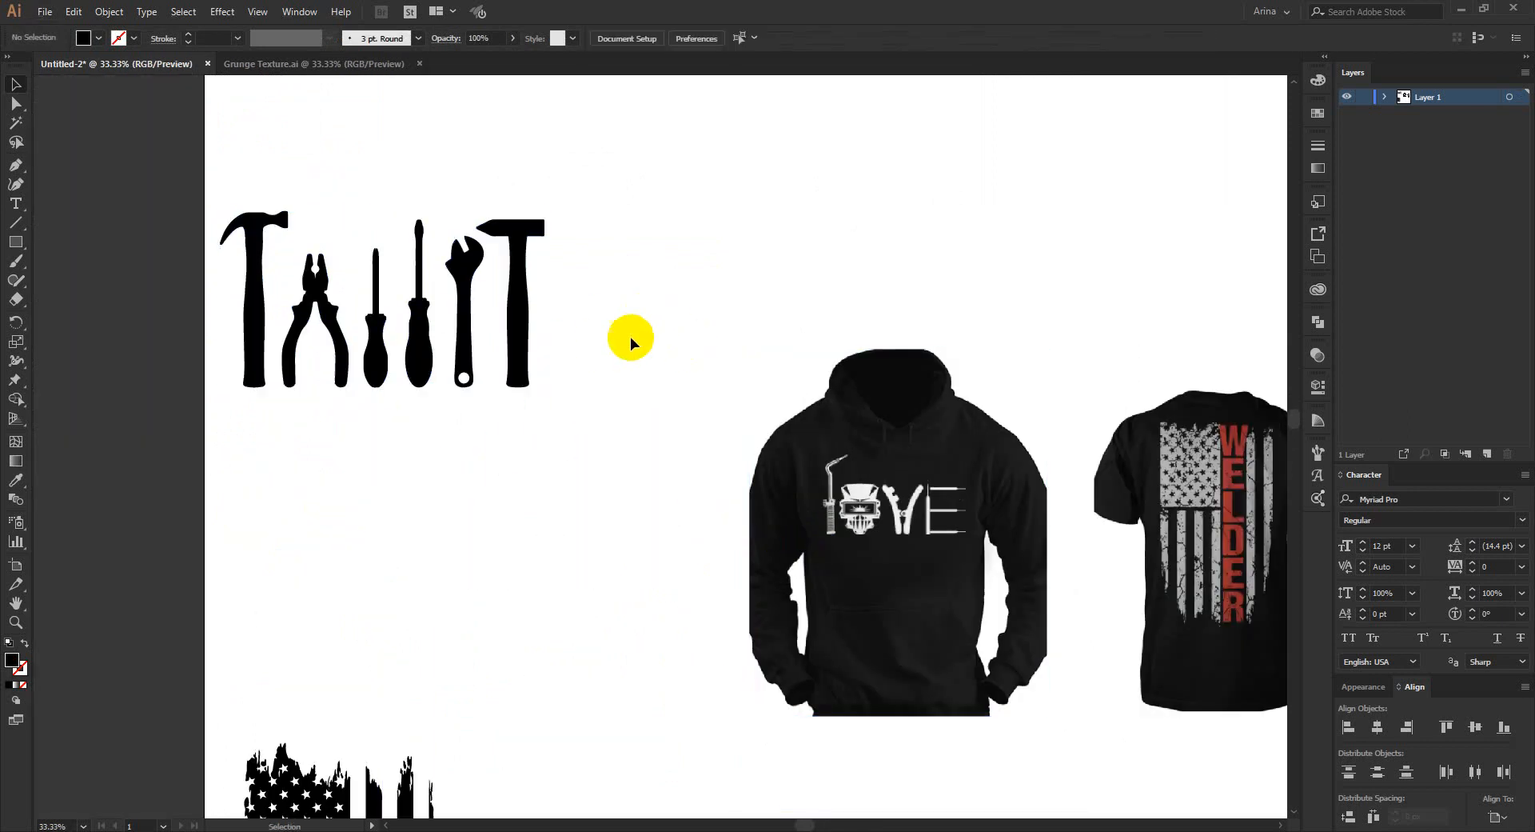
# Ungroup the black tool silhouettes into separate objects
pyautogui.click(513, 317)
pyautogui.rightClick(512, 317)
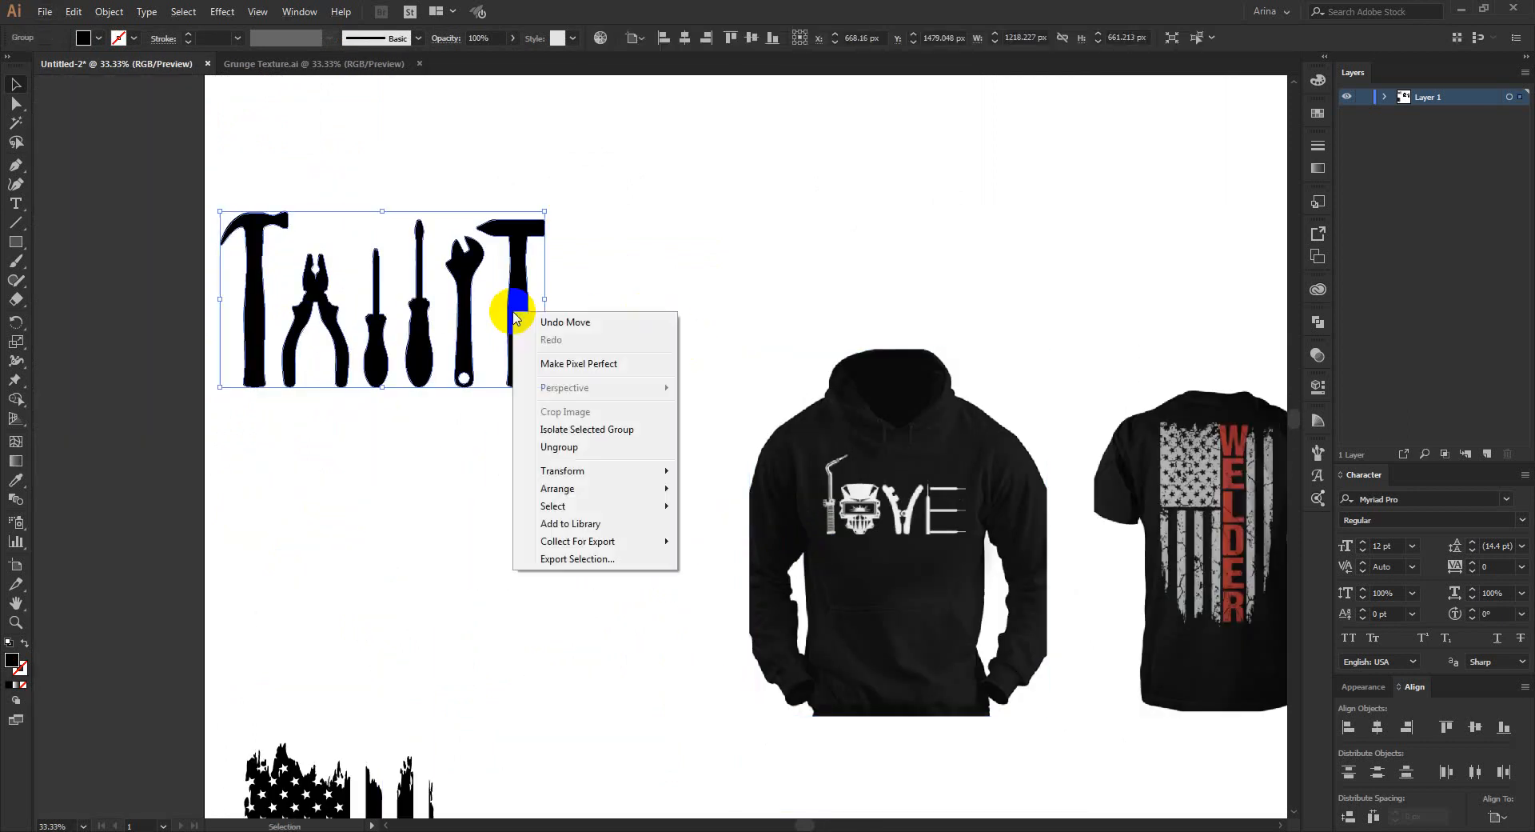
pyautogui.click(548, 436)
pyautogui.click(596, 411)
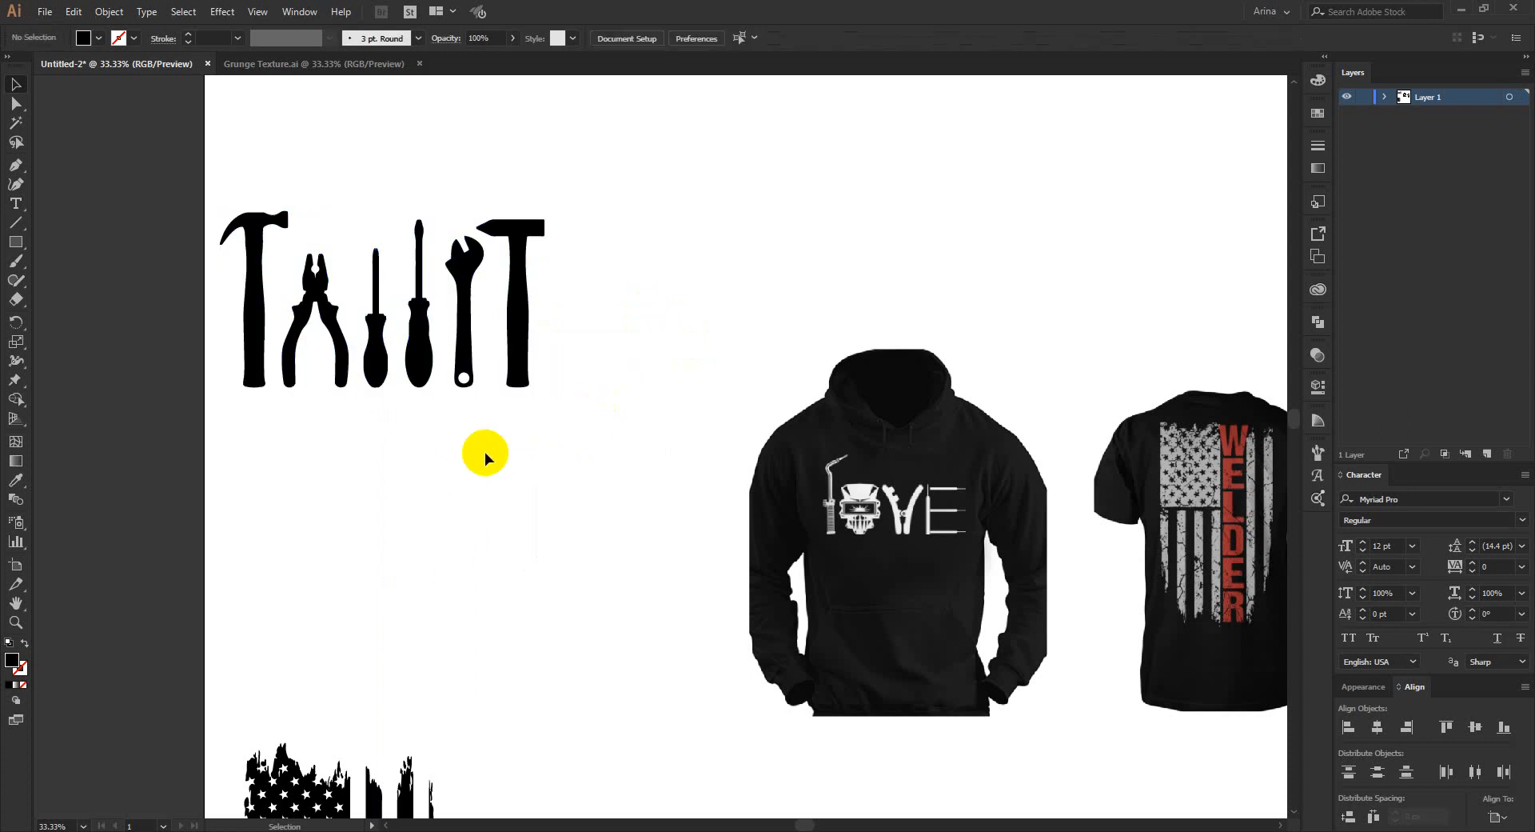
# Move the claw hammer silhouette into the empty space below the other tools
pyautogui.click(252, 237)
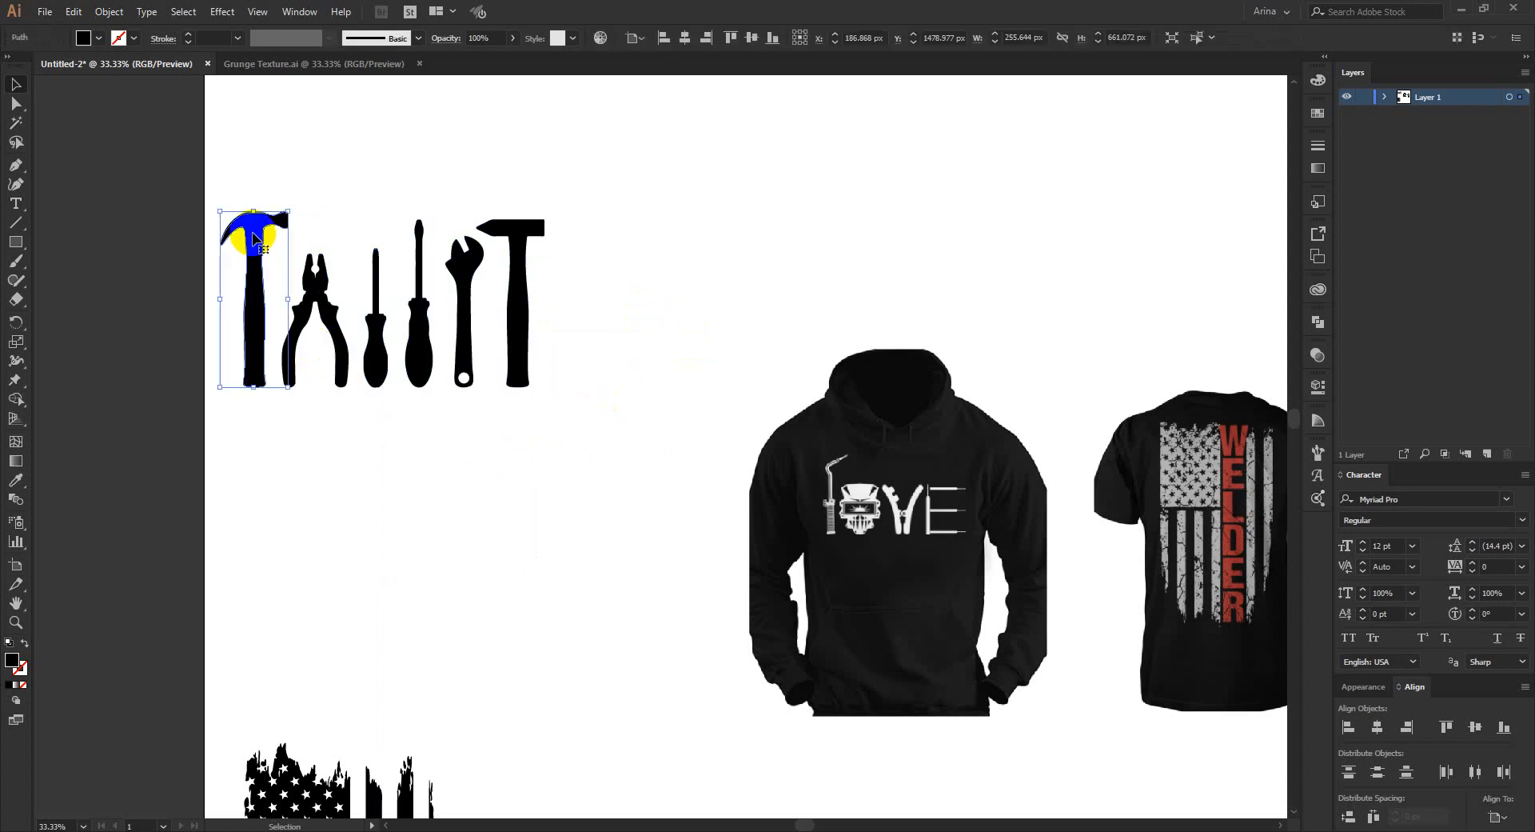
pyautogui.moveTo(253, 237); pyautogui.dragTo(399, 484)
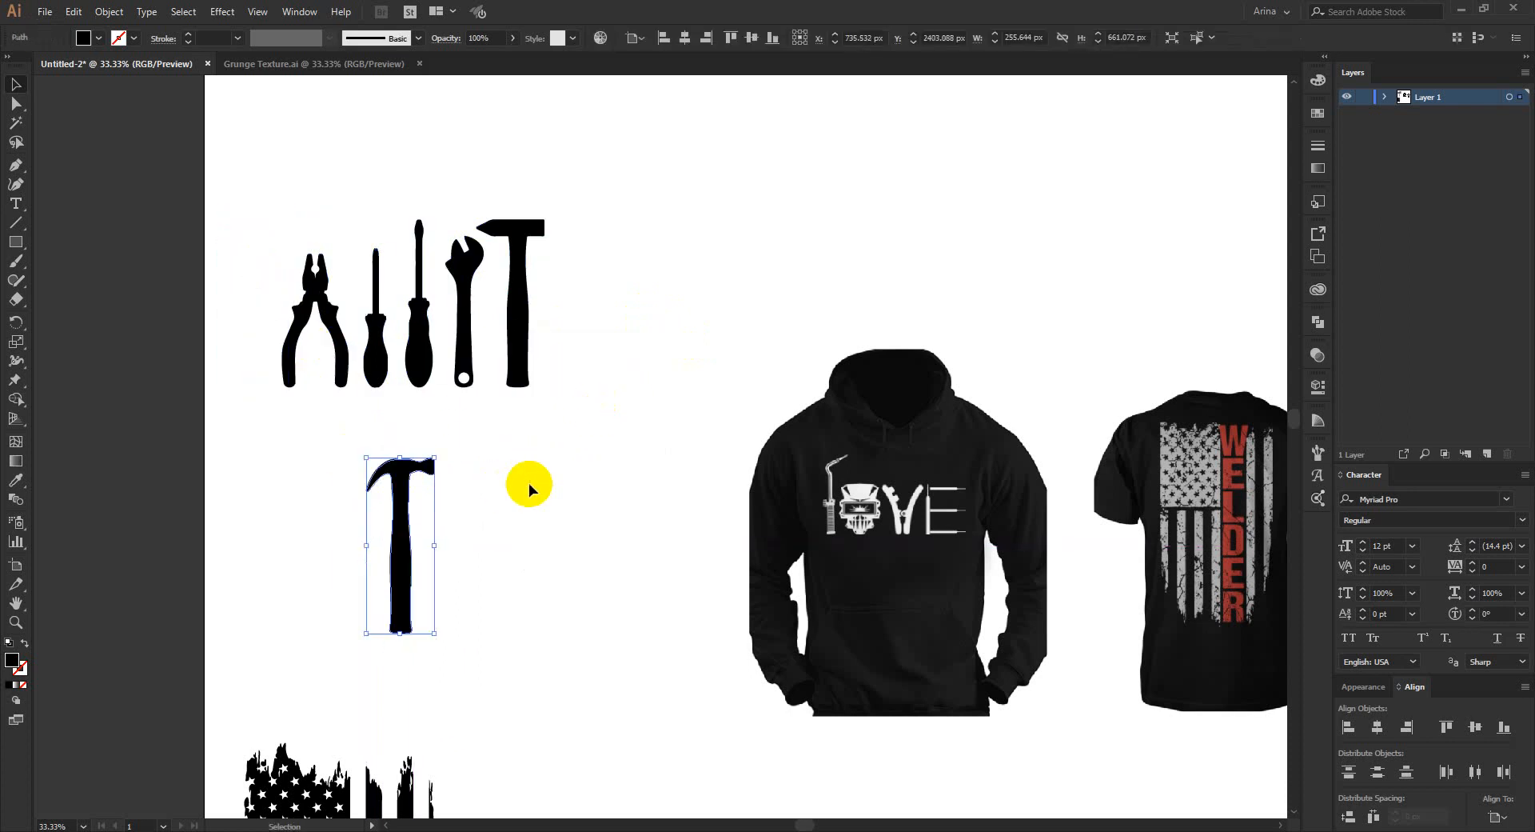
pyautogui.click(529, 486)
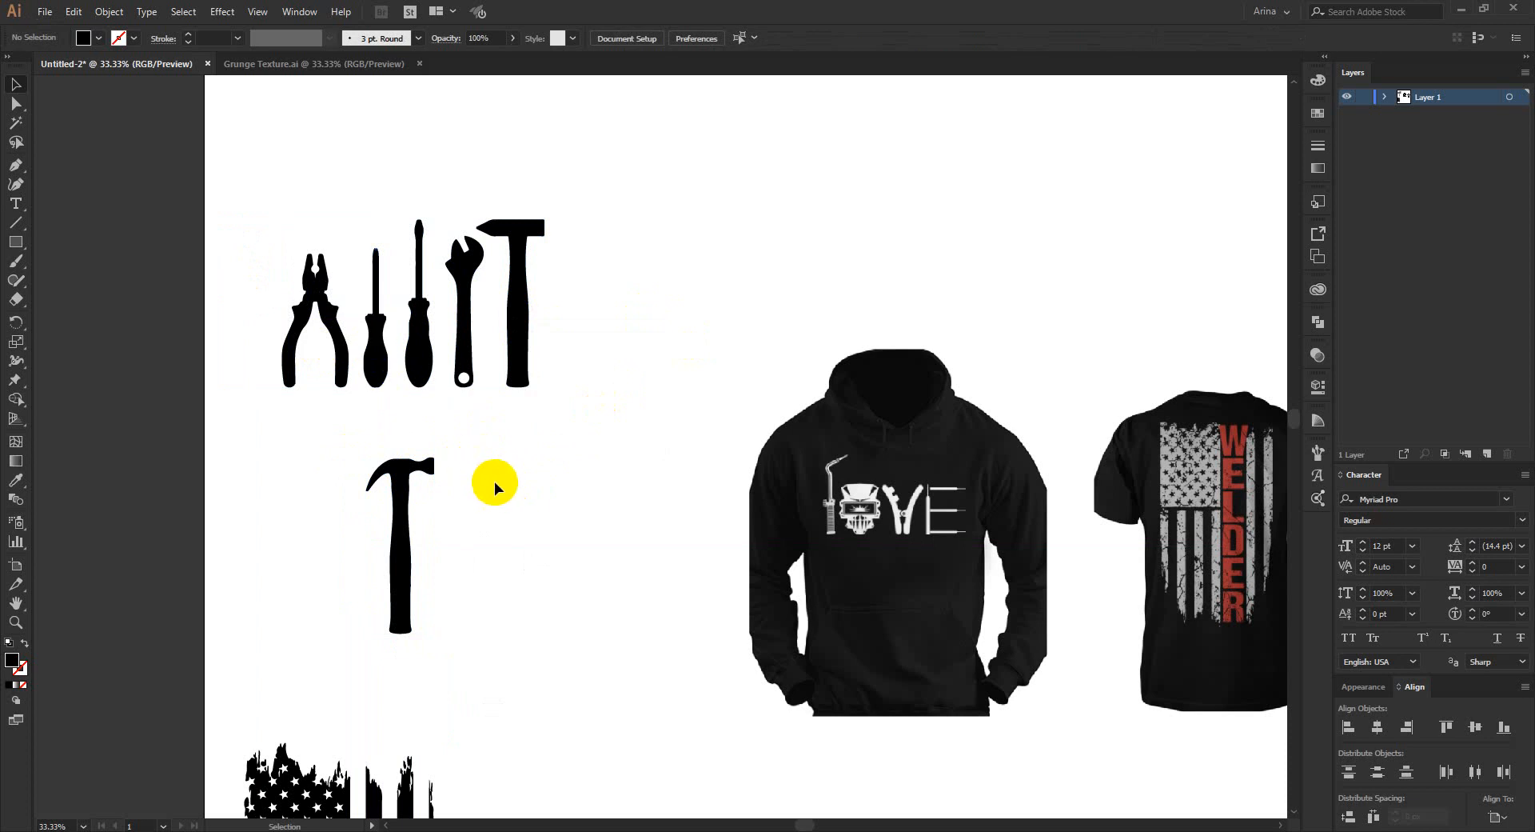
# Place the pliers upside down beside the claw hammer as a V shape and scale them up to the hammer's height
pyautogui.moveTo(333, 333); pyautogui.dragTo(439, 611)
pyautogui.click(589, 610)
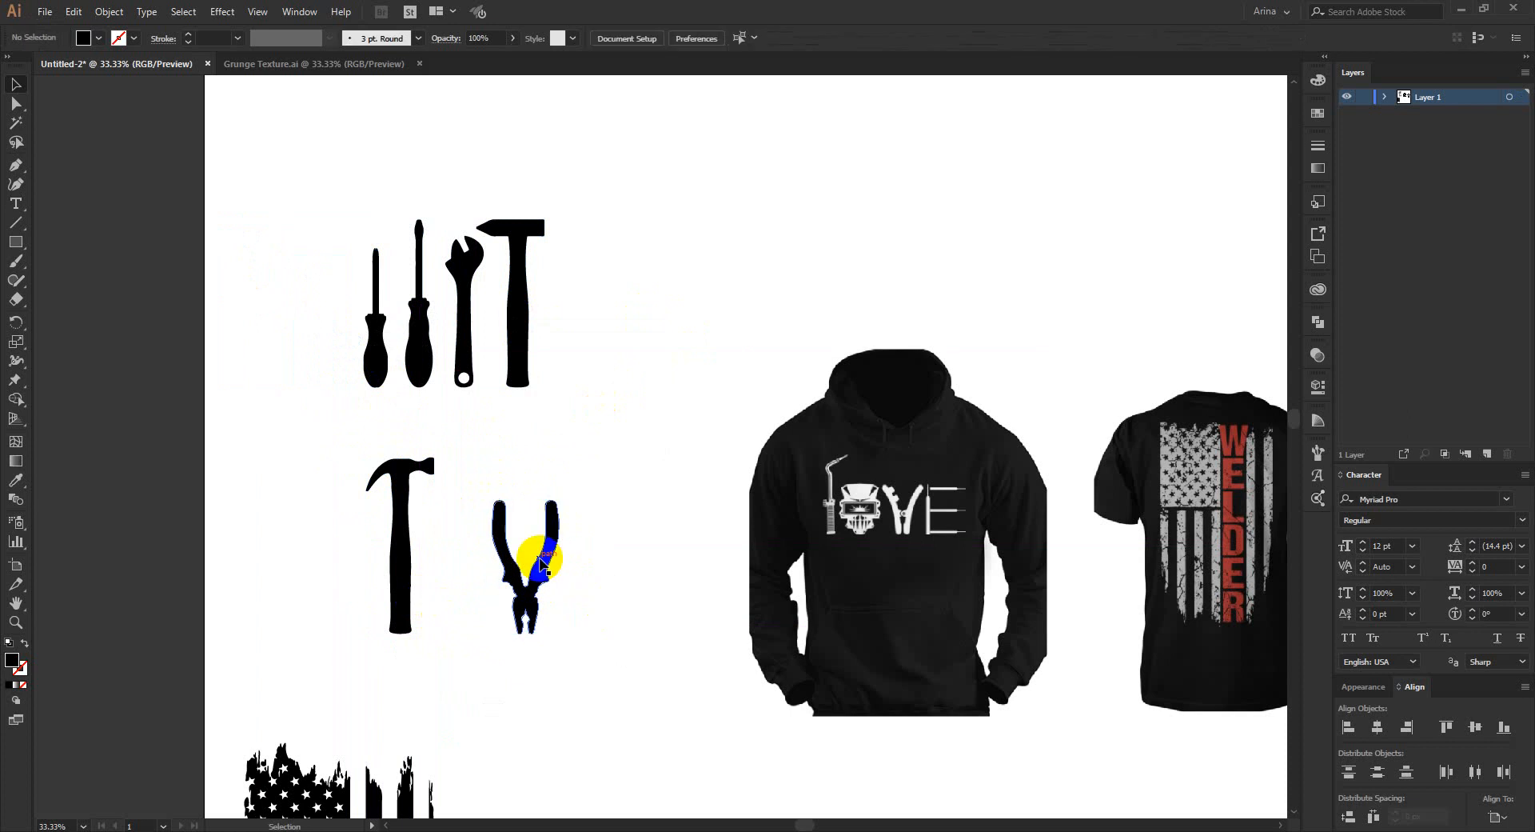
pyautogui.click(544, 564)
pyautogui.moveTo(524, 501); pyautogui.dragTo(525, 457)
pyautogui.click(524, 615)
pyautogui.moveTo(528, 634); pyautogui.dragTo(526, 633)
pyautogui.click(538, 680)
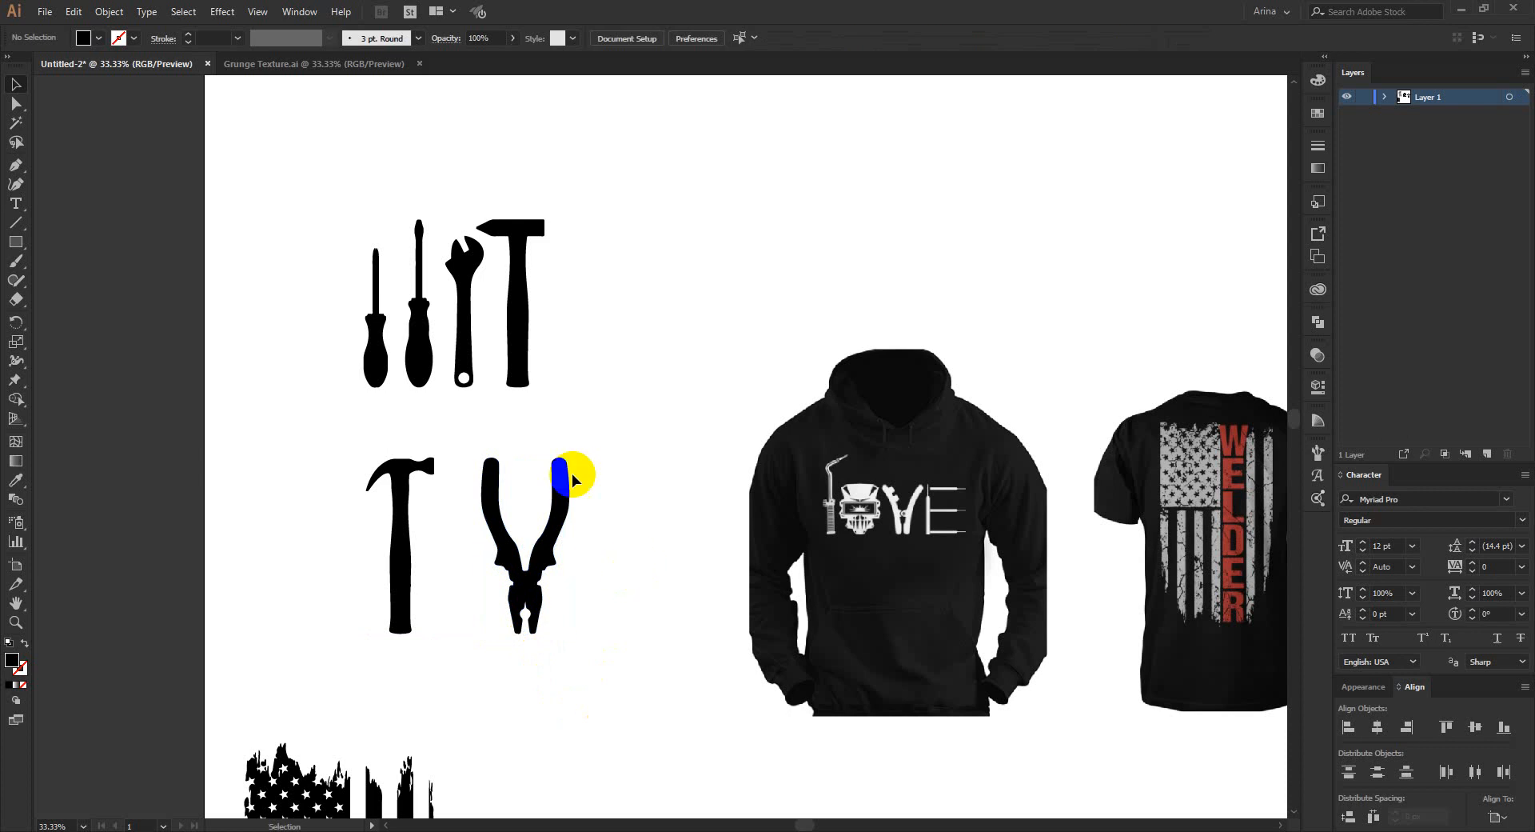
# Move the straight-headed hammer away from the other tools and reflect it across the vertical axis
pyautogui.scroll(1, 555, 240)
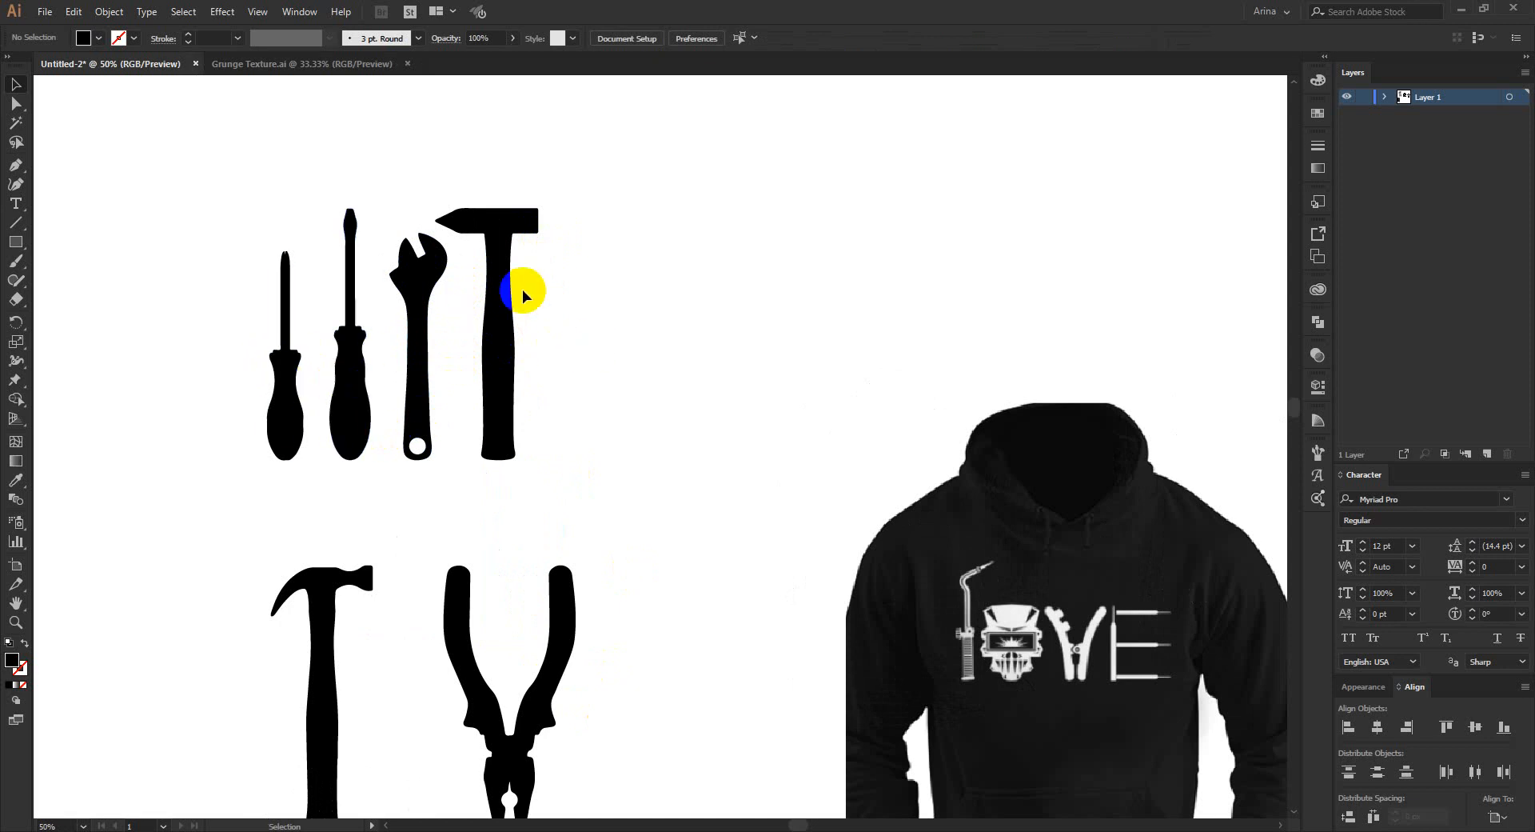
pyautogui.moveTo(512, 232); pyautogui.dragTo(669, 243)
pyautogui.rightClick(669, 244)
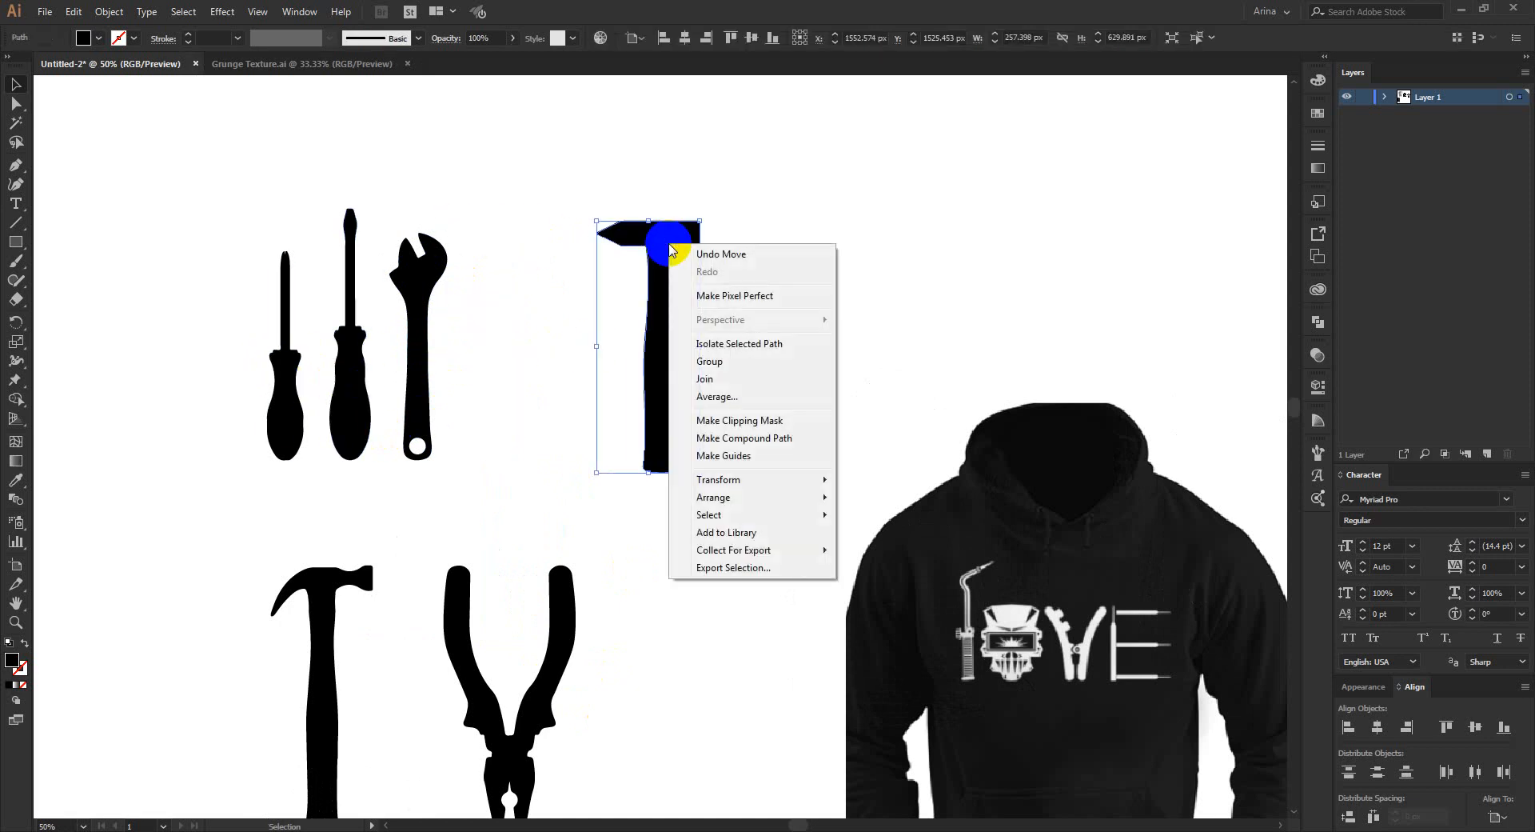
pyautogui.click(877, 538)
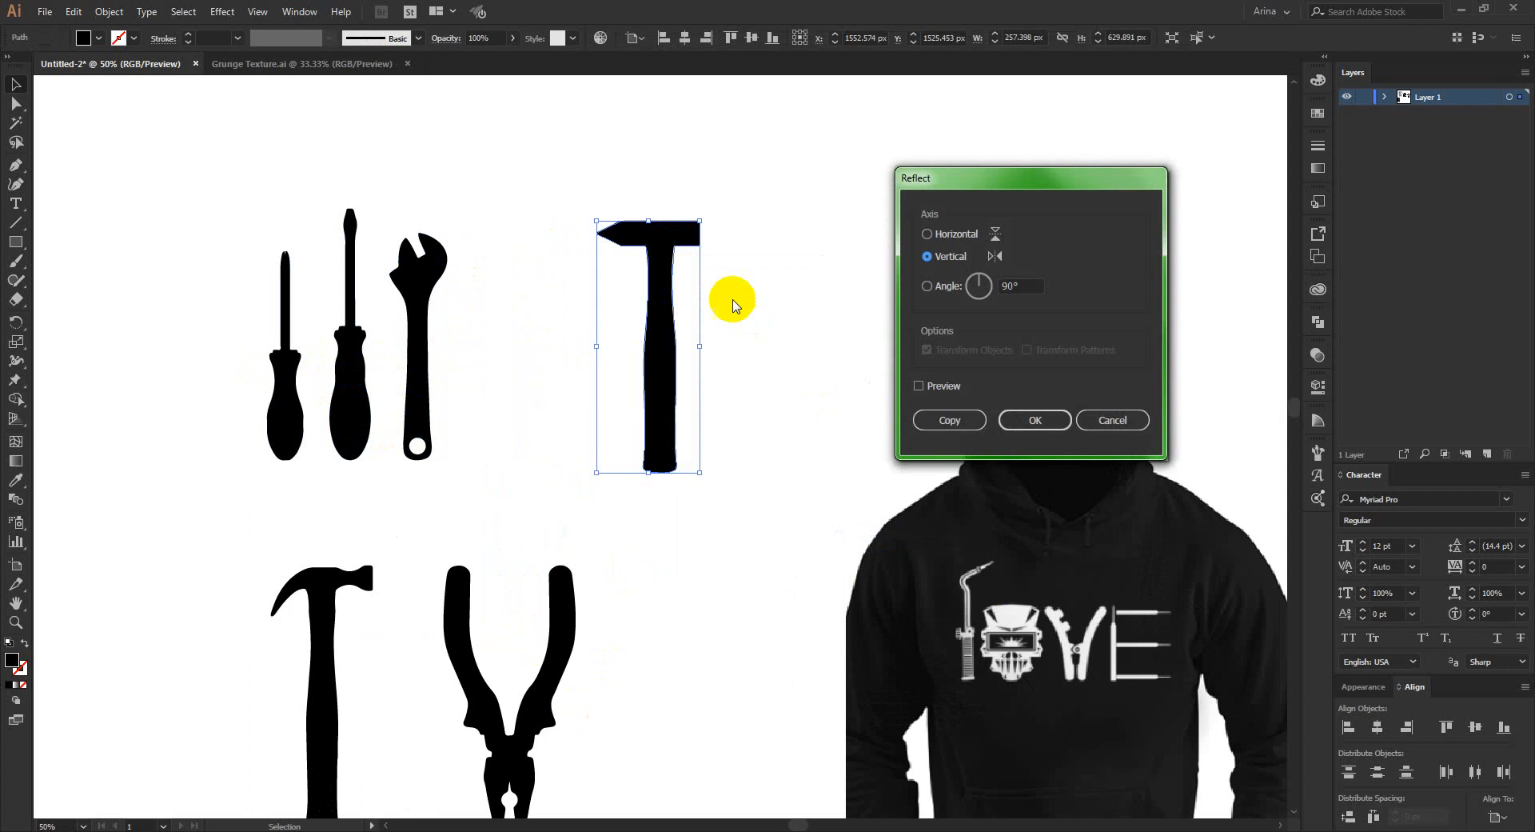
pyautogui.click(919, 387)
pyautogui.click(1033, 417)
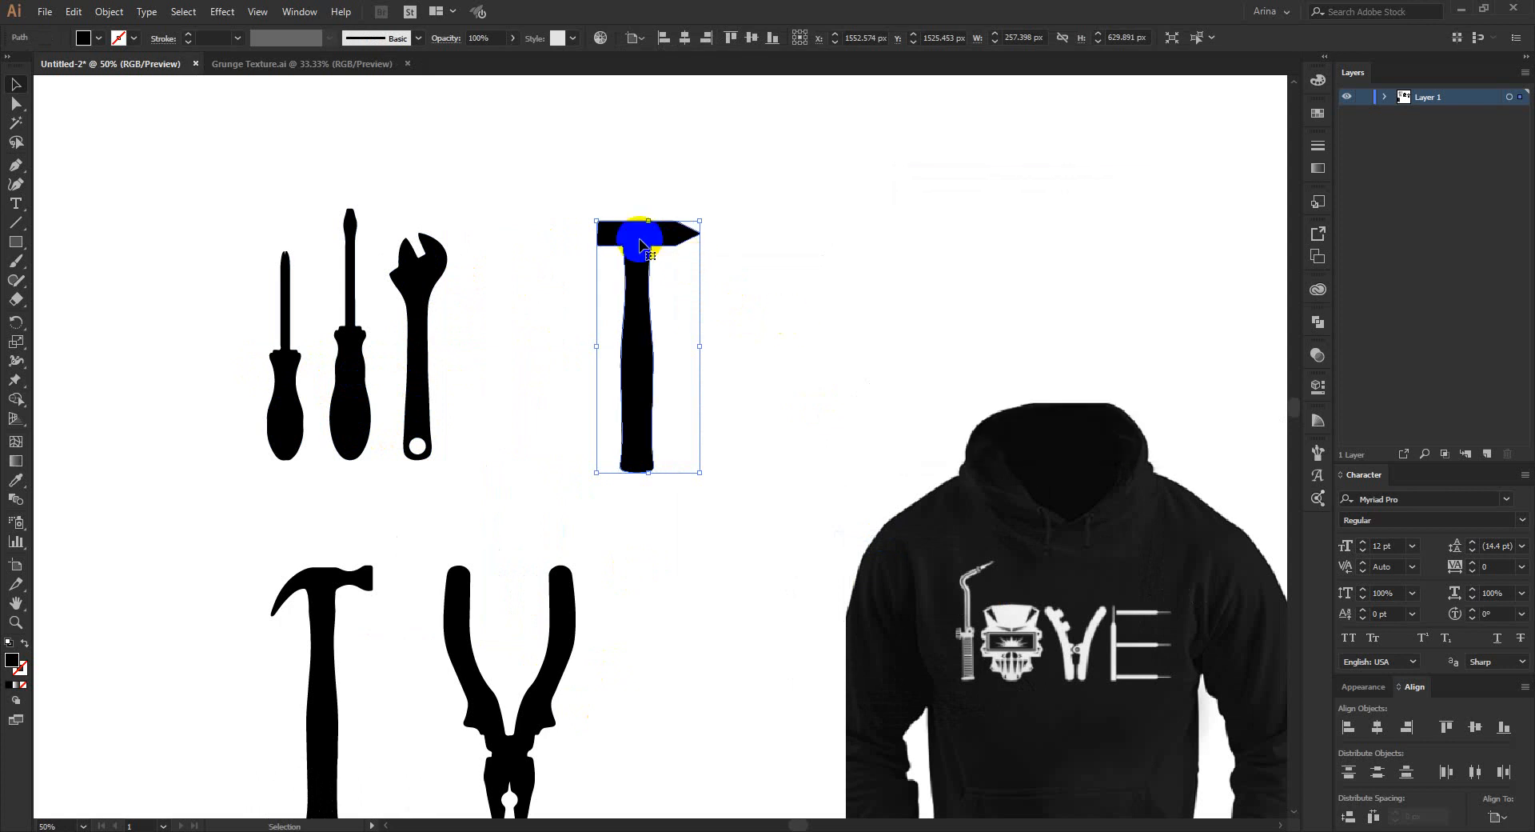
pyautogui.click(760, 294)
# Lengthen the hammer's head by shifting the anchor points of its pointed end outward to form the upper arm of an E
pyautogui.press('a')
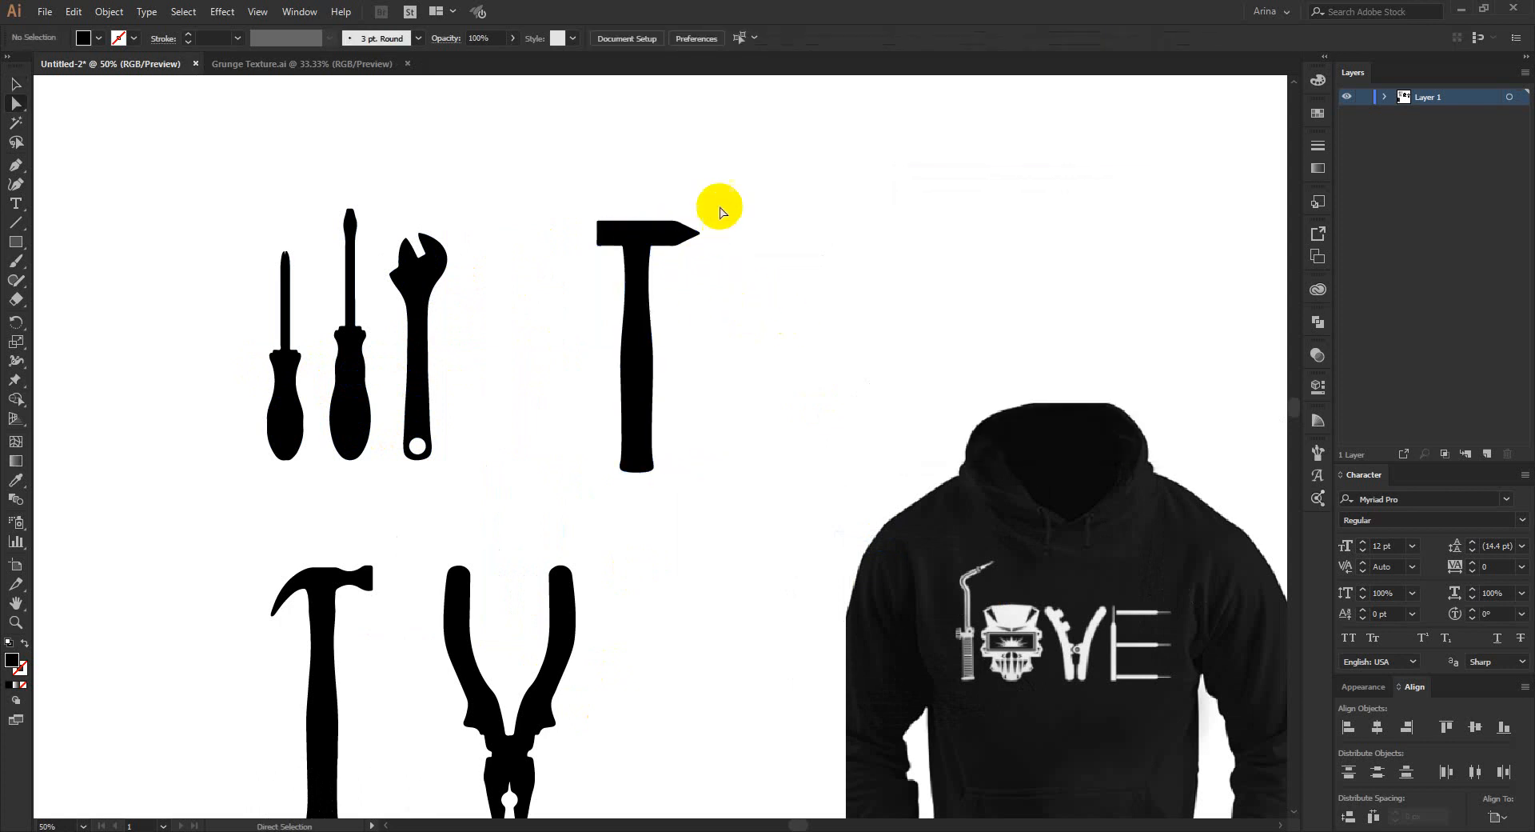
pyautogui.moveTo(723, 201); pyautogui.dragTo(662, 270)
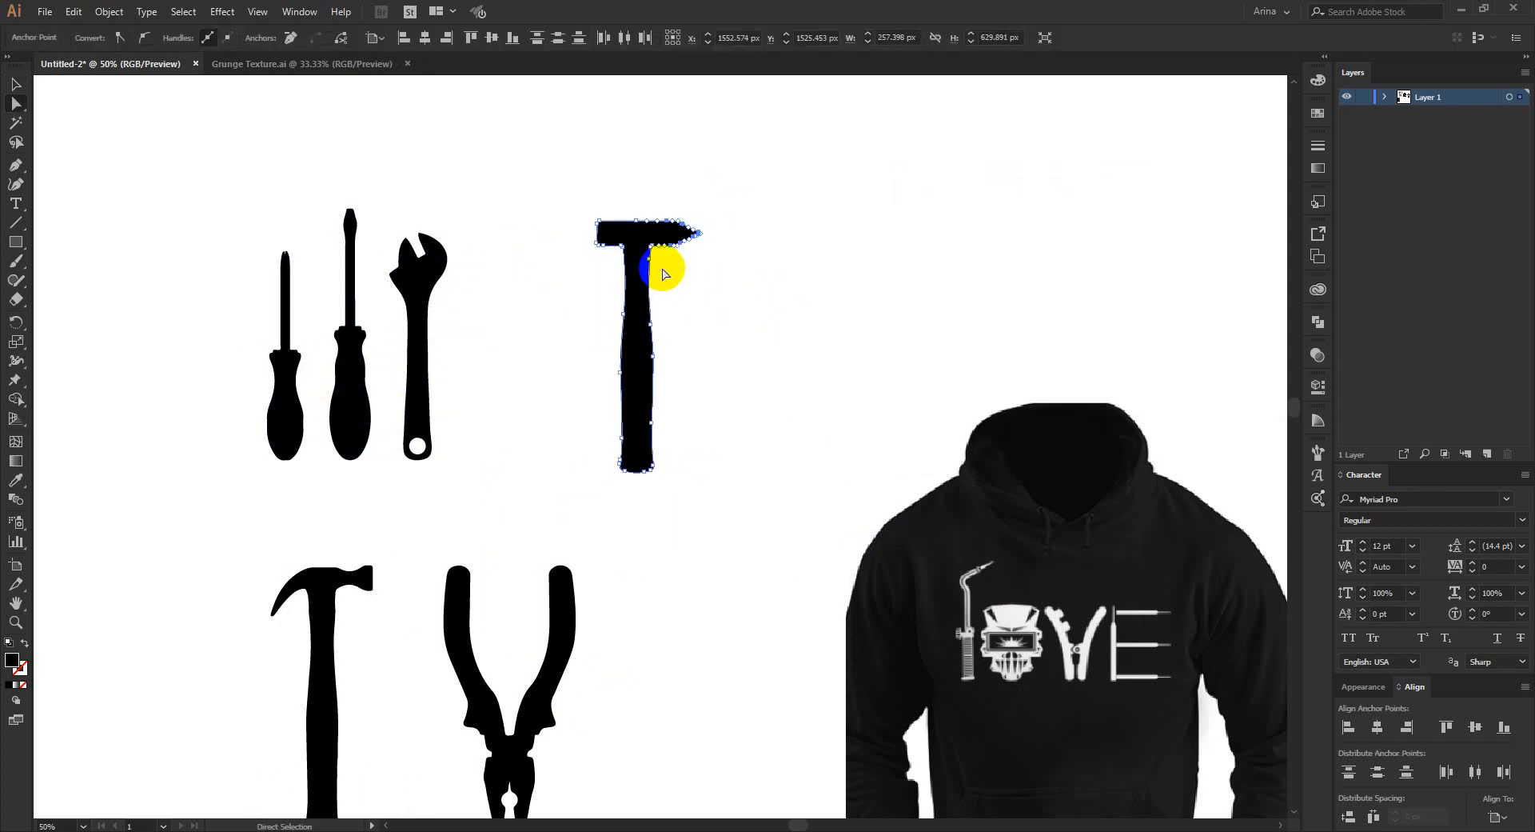
pyautogui.hotkey('shift', 'Right')
pyautogui.hotkey('shift', 'Right')
pyautogui.hotkey('shift', 'Right')
pyautogui.hotkey('shift', 'Right')
pyautogui.press('v')
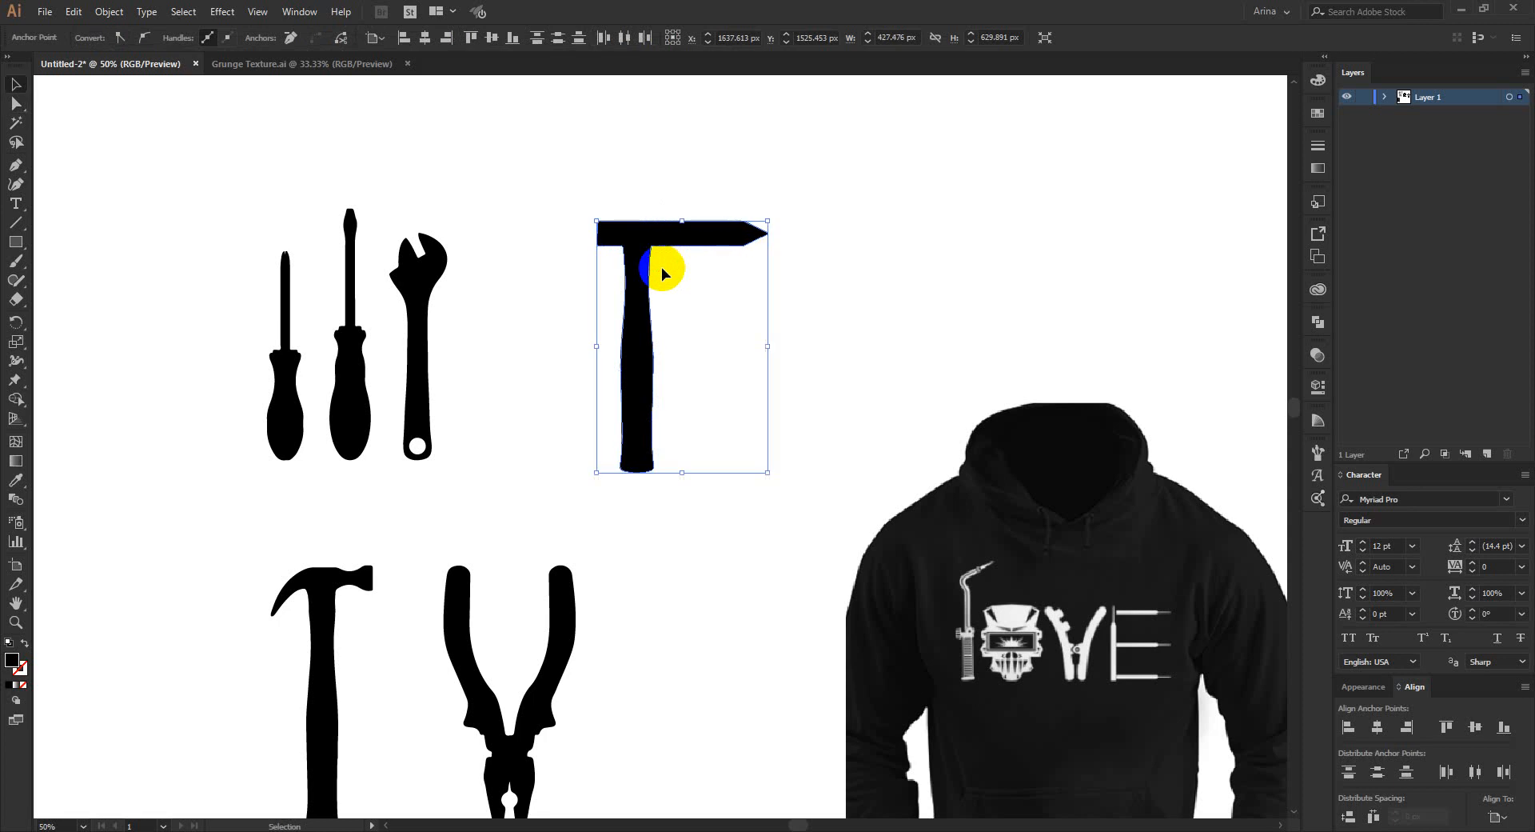
pyautogui.click(698, 323)
# Turn both screwdrivers horizontal, tips facing right, and place them across the hammer handle as the middle and lower arms of the E
pyautogui.moveTo(300, 387); pyautogui.dragTo(721, 524)
pyautogui.click(376, 364)
pyautogui.moveTo(382, 340); pyautogui.dragTo(351, 380)
pyautogui.moveTo(304, 331); pyautogui.dragTo(639, 330)
pyautogui.click(728, 386)
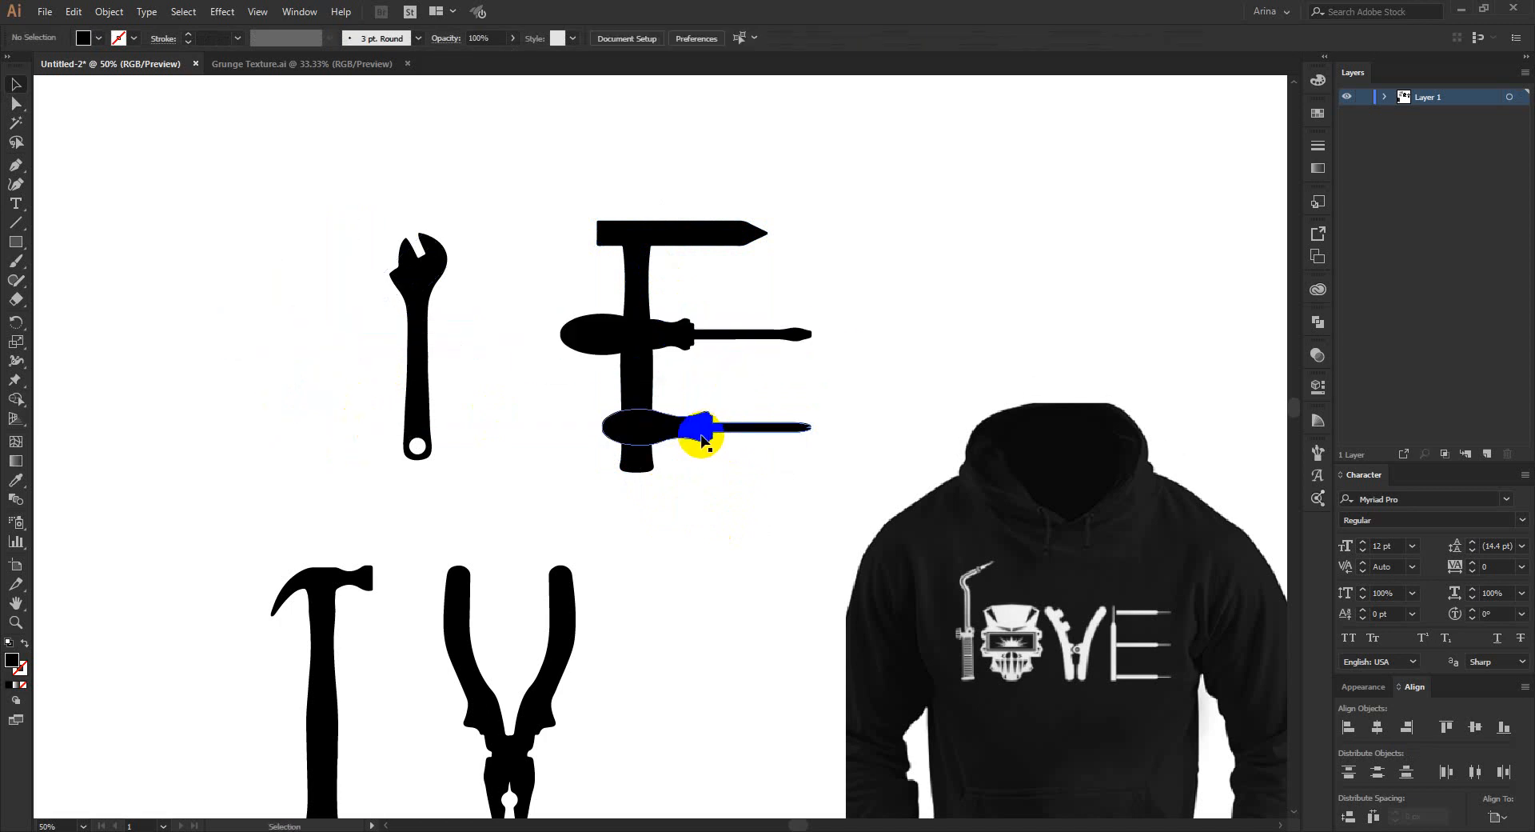
# Align the hammer and screwdrivers to their horizontal centre using Align to Selection, then lower the bottom screwdriver to the end of the hammer handle
pyautogui.moveTo(699, 488); pyautogui.dragTo(646, 162)
pyautogui.click(663, 37)
pyautogui.click(638, 38)
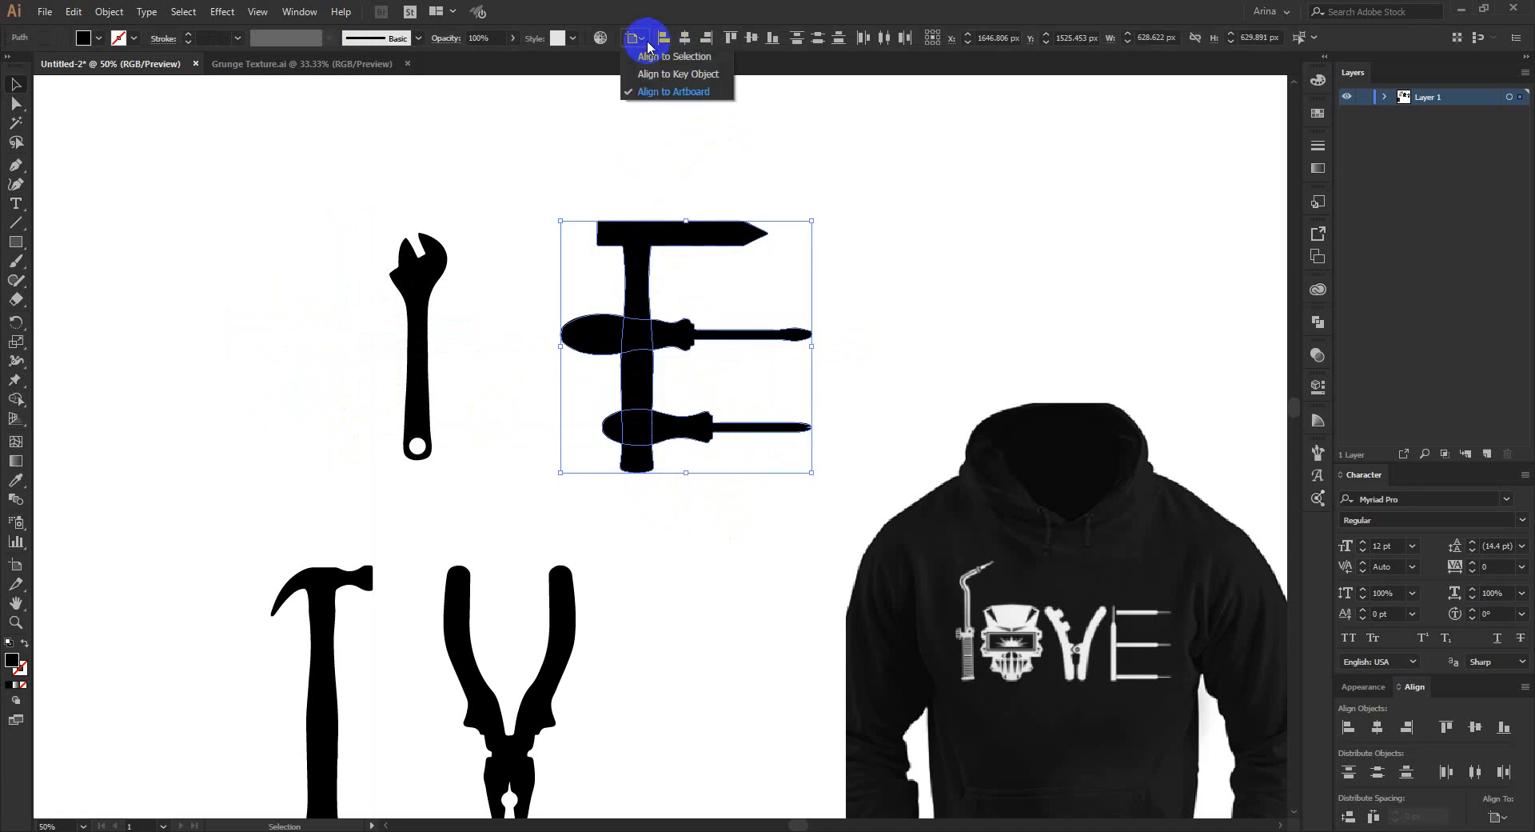
pyautogui.click(670, 57)
pyautogui.click(684, 38)
pyautogui.click(683, 104)
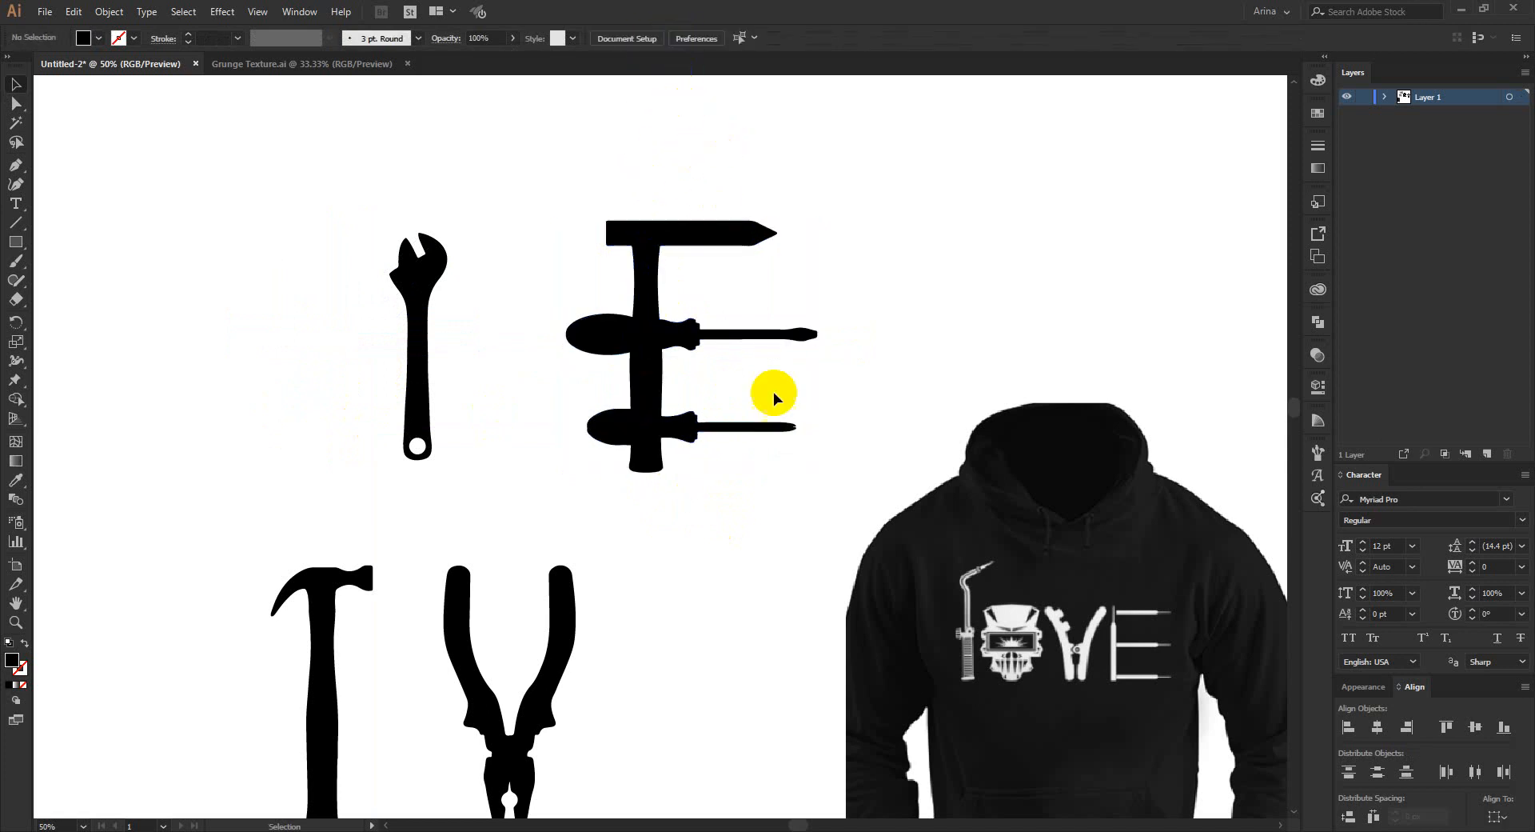
pyautogui.moveTo(685, 429); pyautogui.dragTo(686, 458)
pyautogui.click(703, 506)
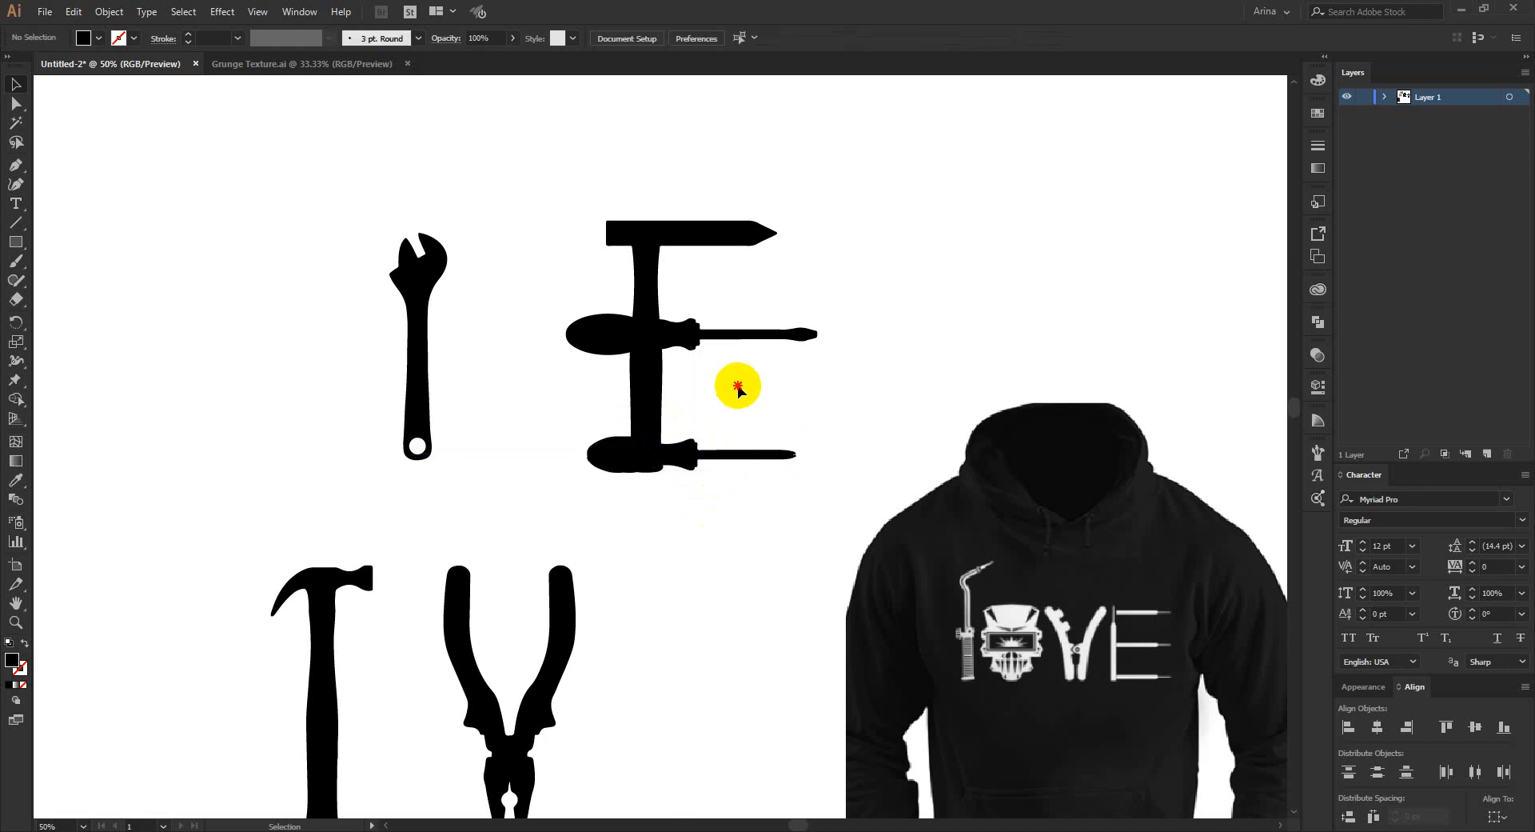
# Remove the screwdriver handle parts protruding left of the hammer handle with Shape Builder, and group the pieces of the E
pyautogui.moveTo(728, 529); pyautogui.dragTo(653, 158)
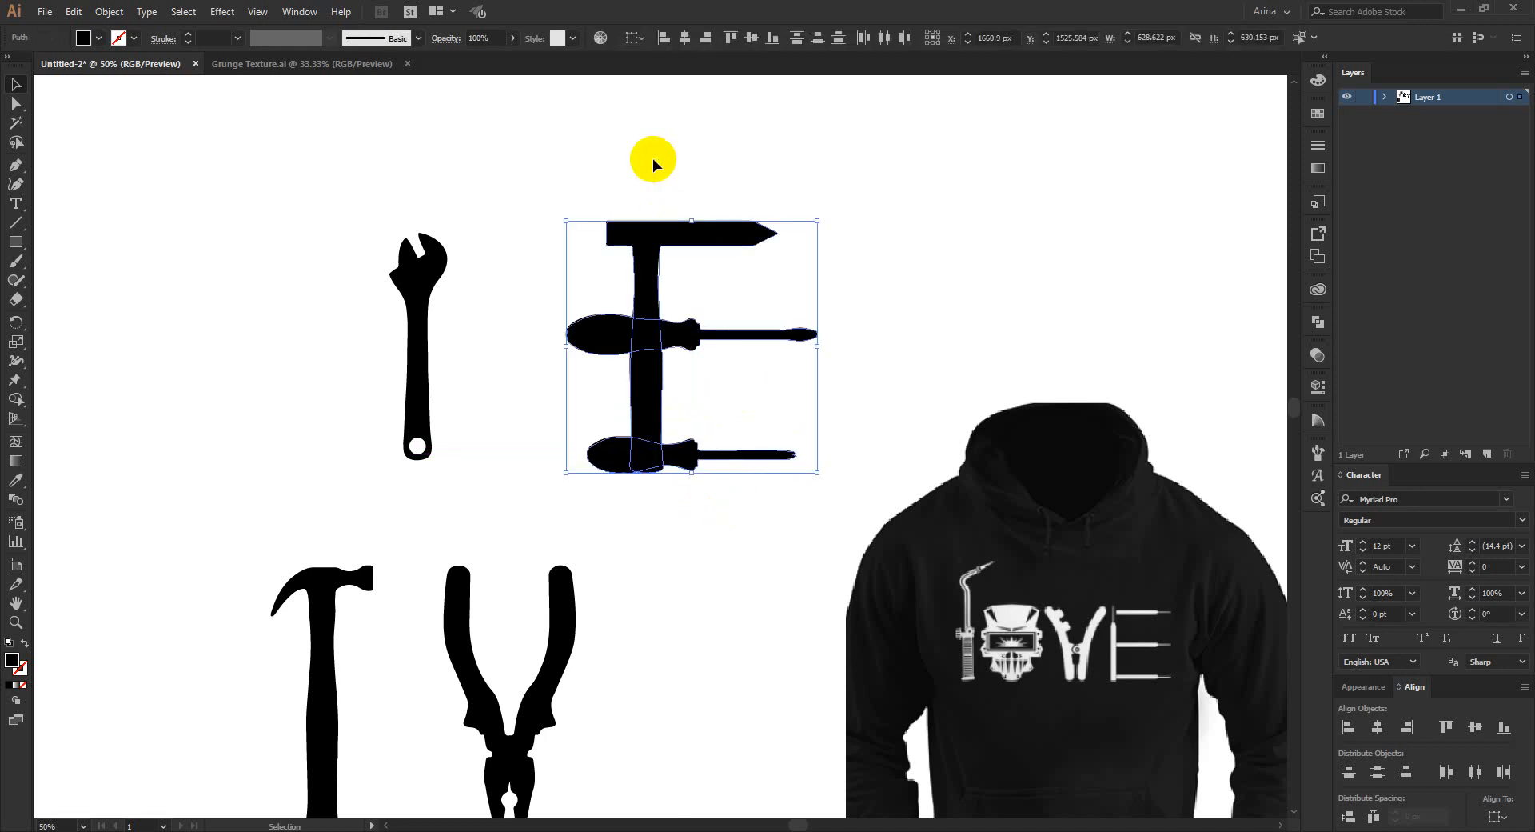
pyautogui.hotkey('shift', 'm')
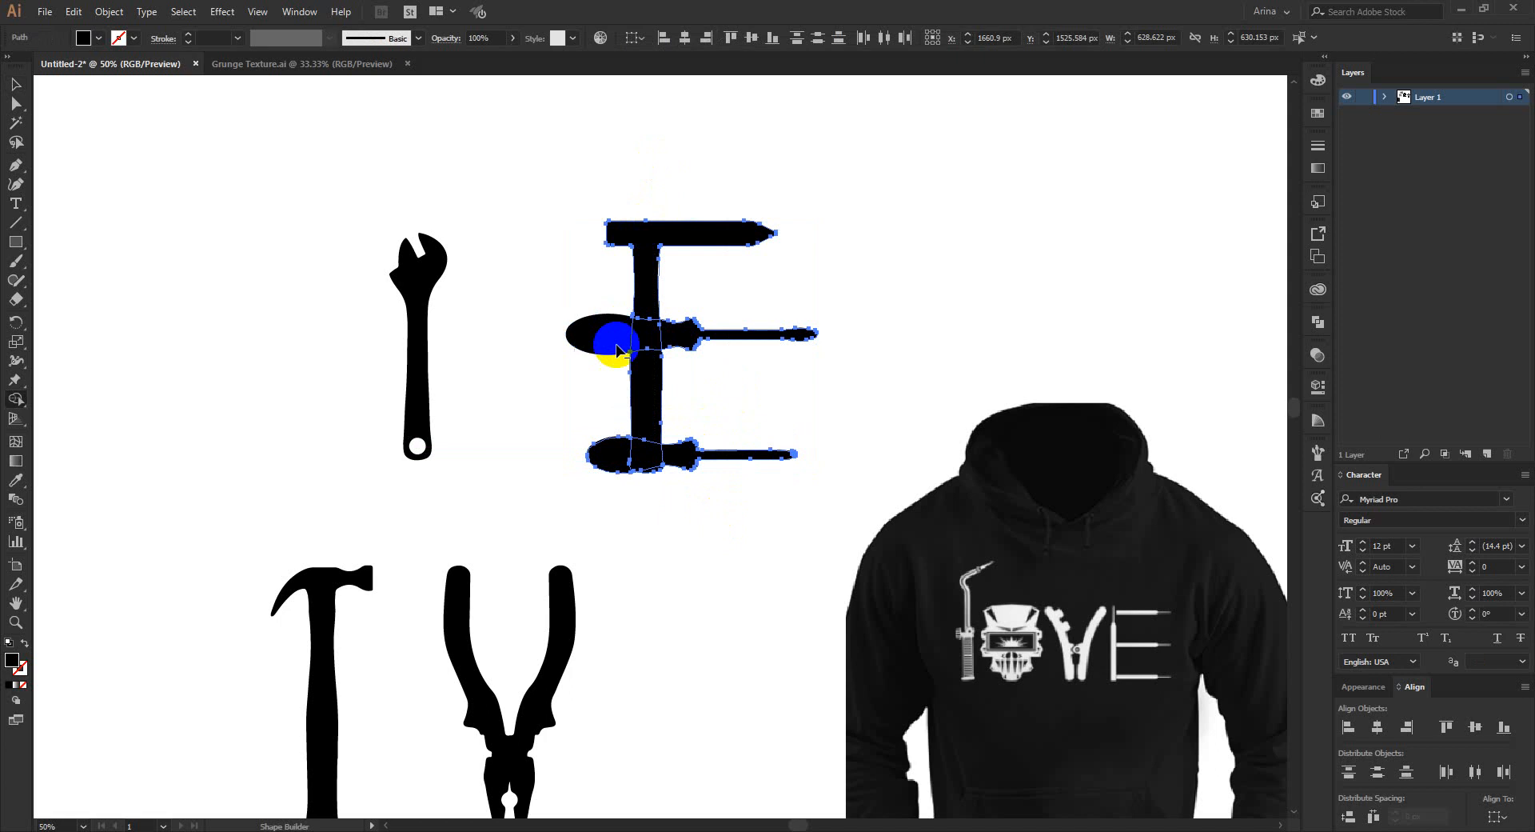
pyautogui.keyDown('alt'); pyautogui.click(599, 331); pyautogui.keyUp('alt')
pyautogui.keyDown('alt'); pyautogui.click(613, 458); pyautogui.keyUp('alt')
pyautogui.press('v')
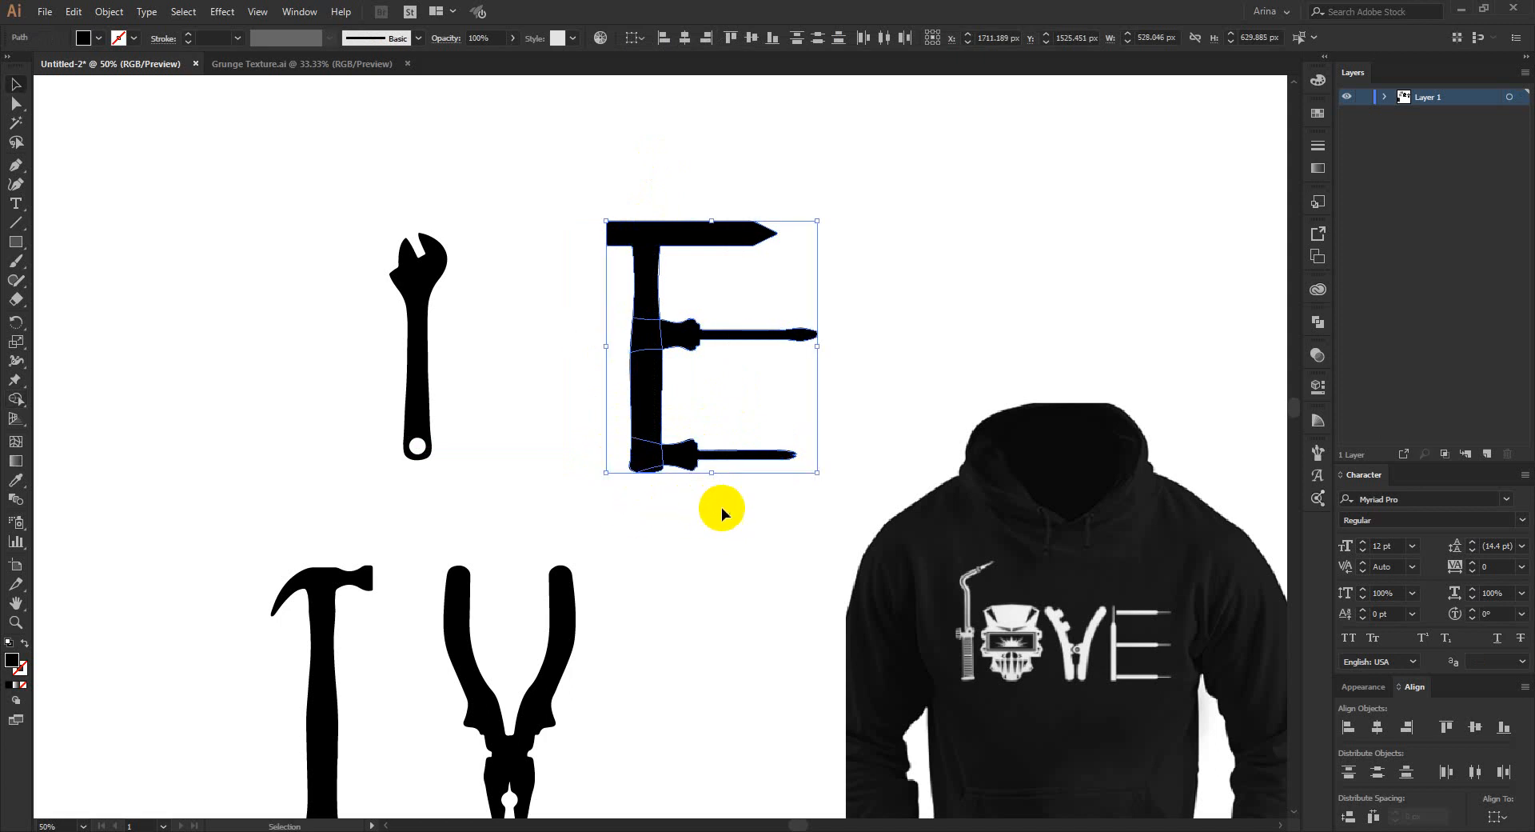
pyautogui.press('a')
pyautogui.moveTo(769, 512); pyautogui.dragTo(617, 131)
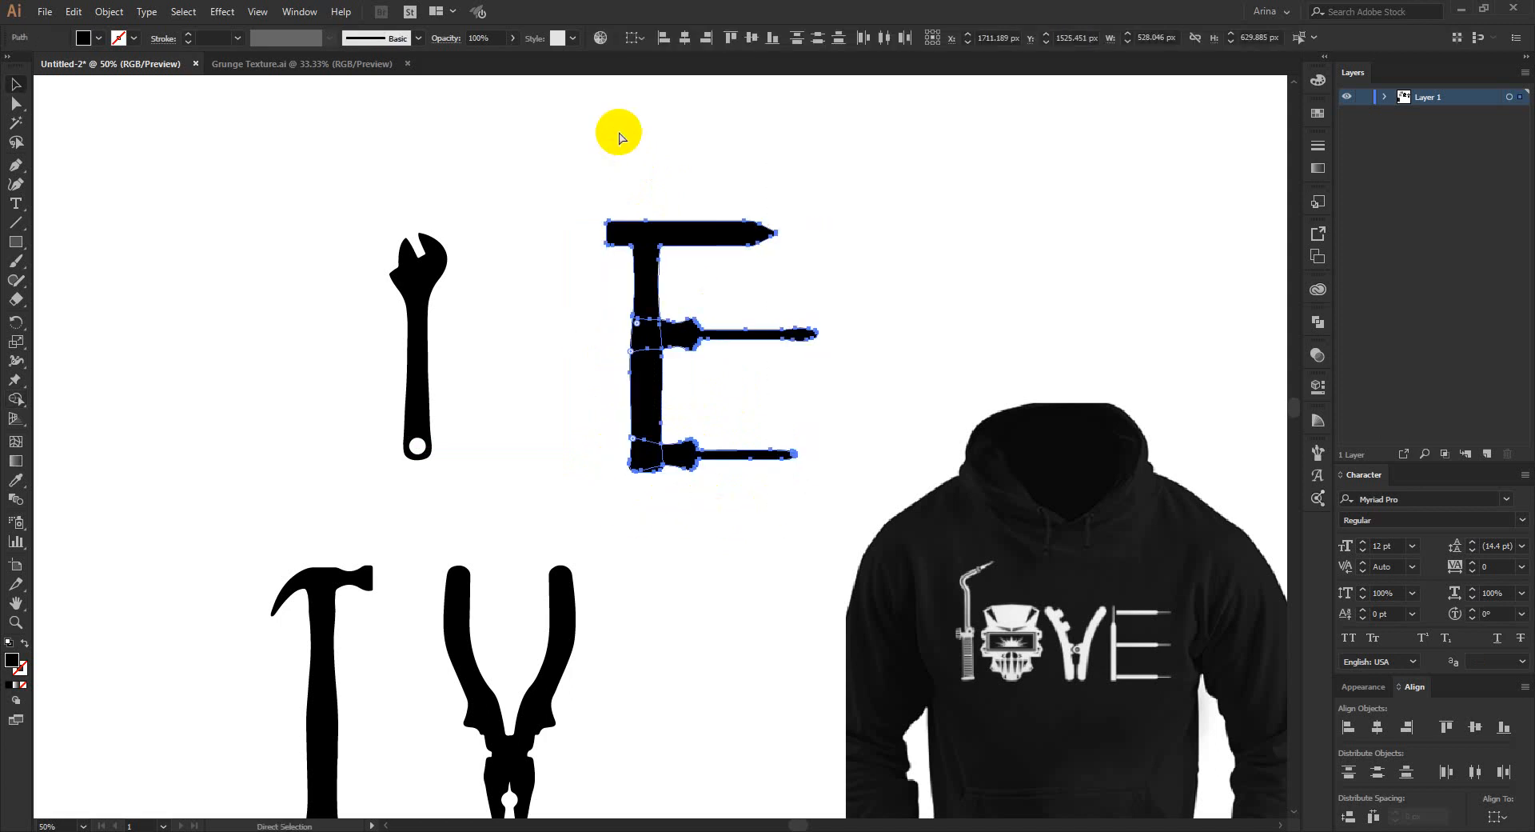
pyautogui.press('v')
# Move the E group beside the pliers and trim the hammer handle's excess at the base with Shape Builder
pyautogui.scroll(-1, 564, 236)
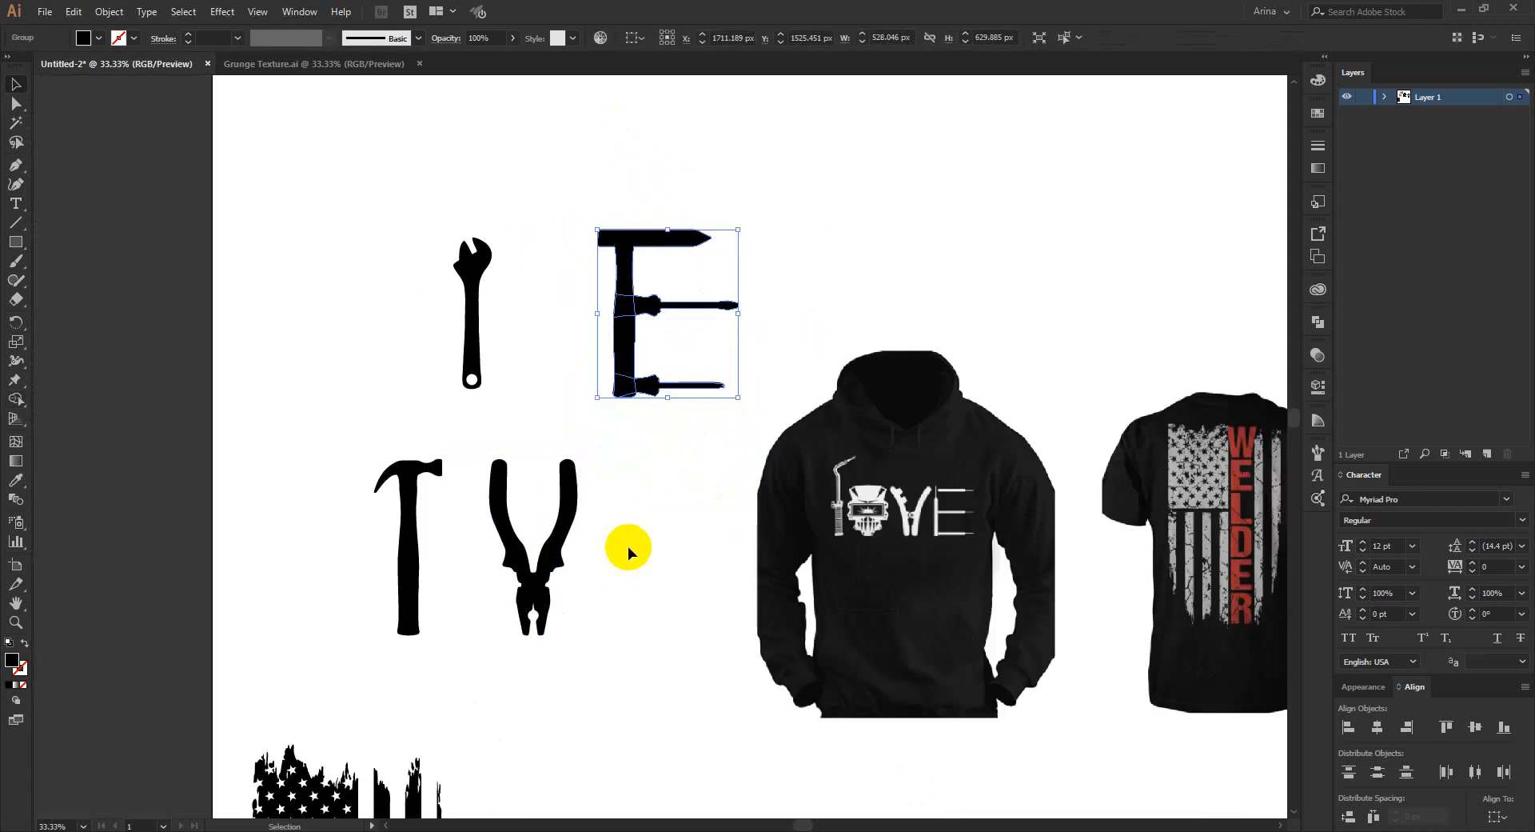
pyautogui.click(645, 383)
pyautogui.moveTo(646, 395); pyautogui.dragTo(662, 627)
pyautogui.scroll(3, 662, 625)
pyautogui.hotkey('shift', 'm')
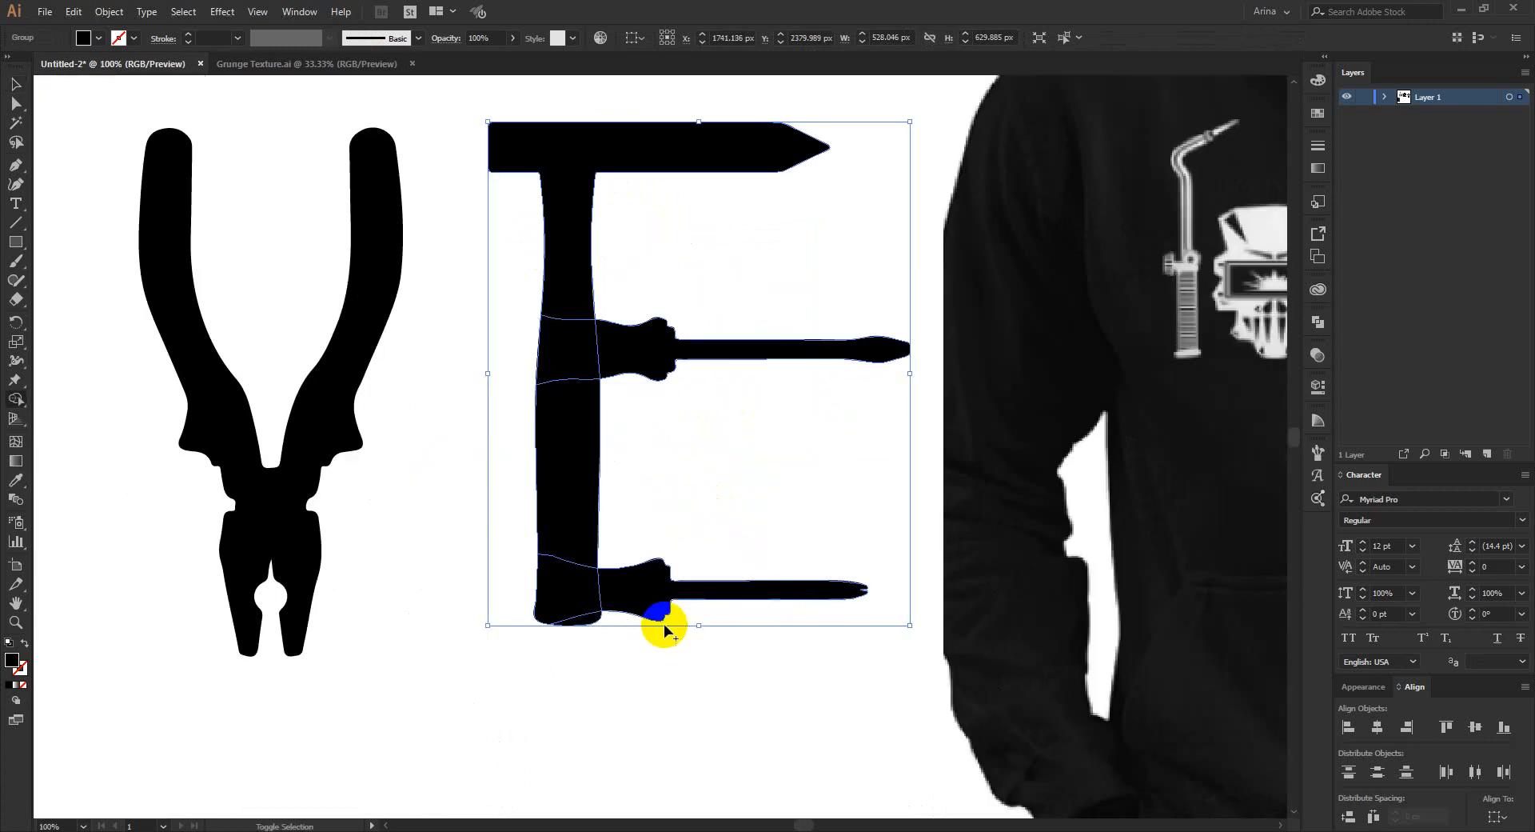
pyautogui.press('v')
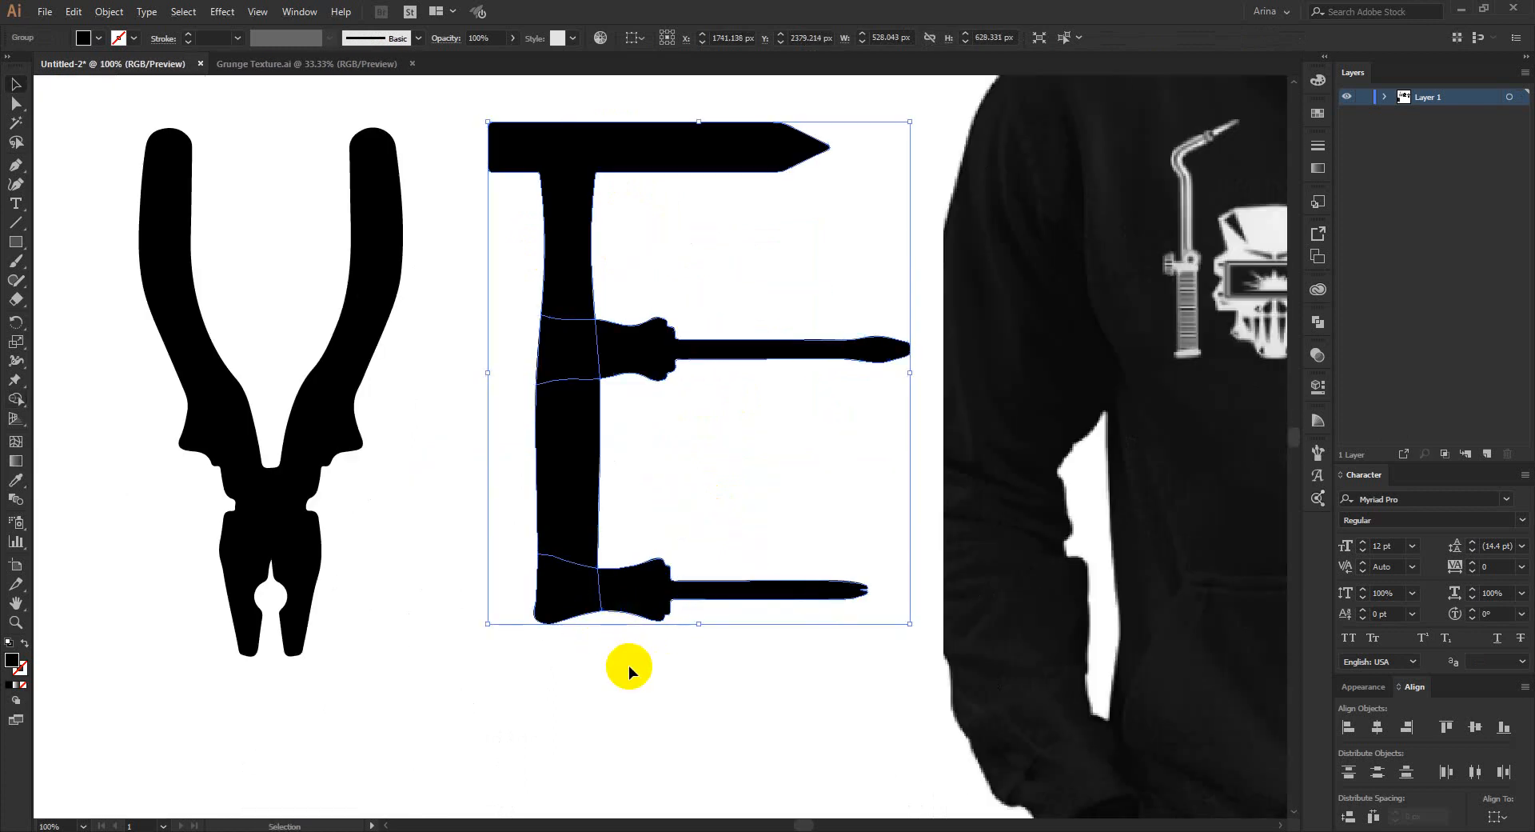
pyautogui.click(544, 633)
# Align the E with the top of the claw hammer and pliers and scale it to their height
pyautogui.scroll(-3, 544, 633)
pyautogui.moveTo(629, 678); pyautogui.dragTo(579, 307)
pyautogui.moveTo(622, 376); pyautogui.dragTo(622, 381)
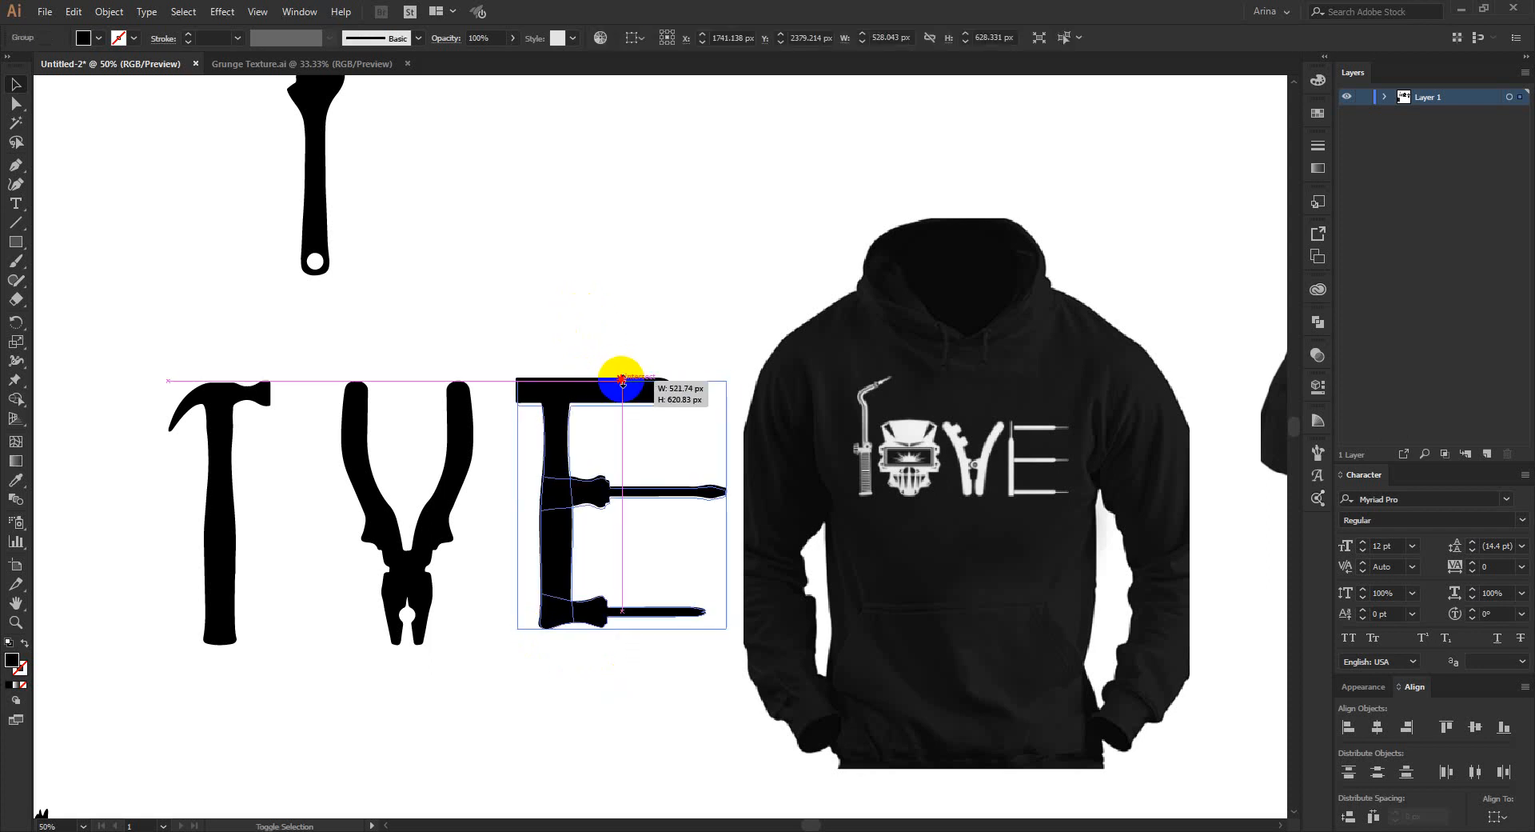
pyautogui.moveTo(620, 630); pyautogui.dragTo(618, 644)
pyautogui.click(632, 697)
pyautogui.scroll(-1, 697, 512)
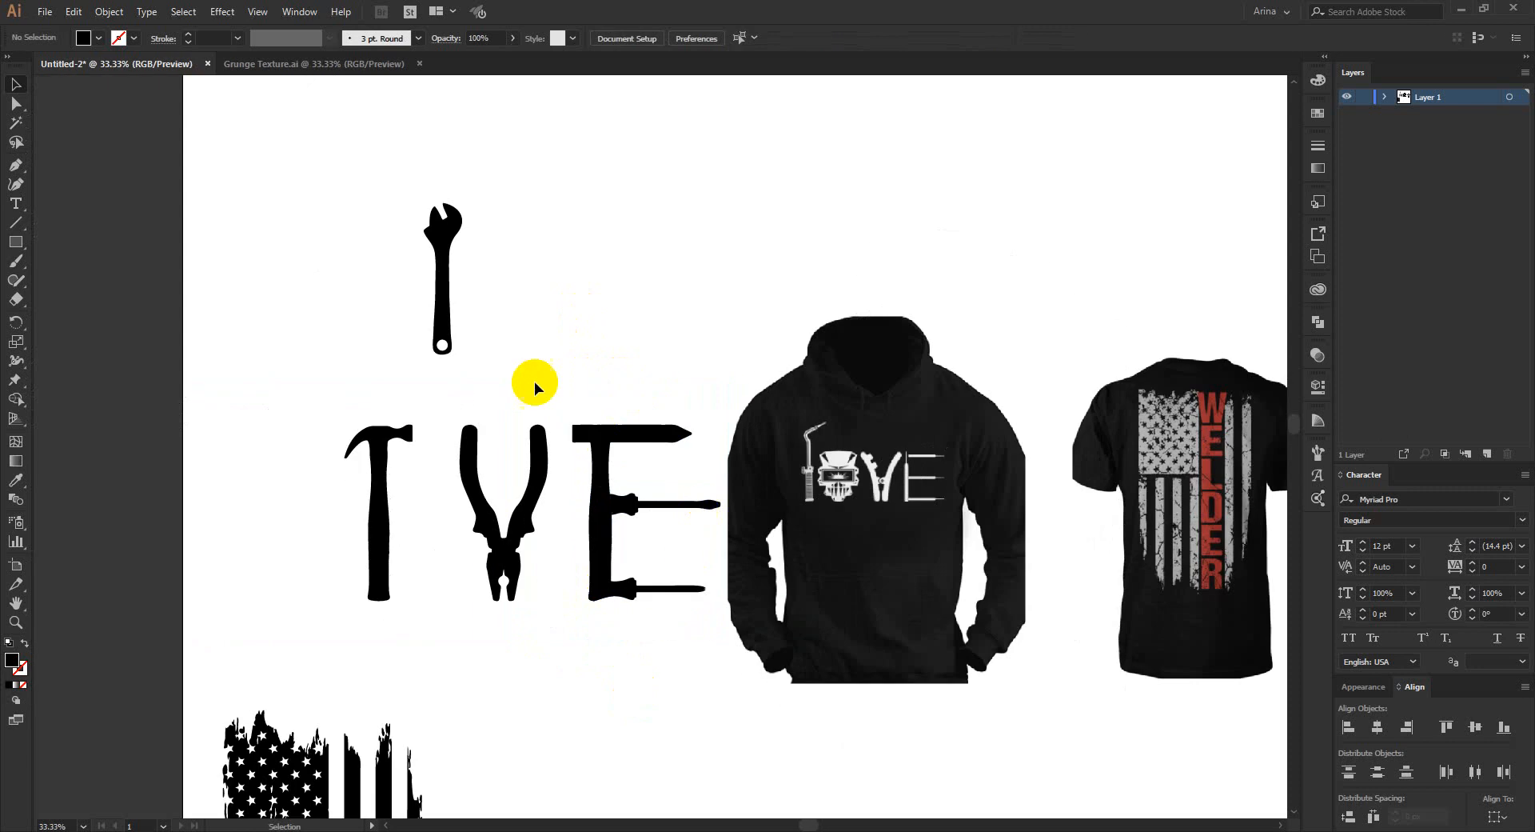
# Scale the claw hammer, pliers and E down together to about 952 px wide and move them left, away from the hoodie
pyautogui.moveTo(330, 406); pyautogui.dragTo(647, 600)
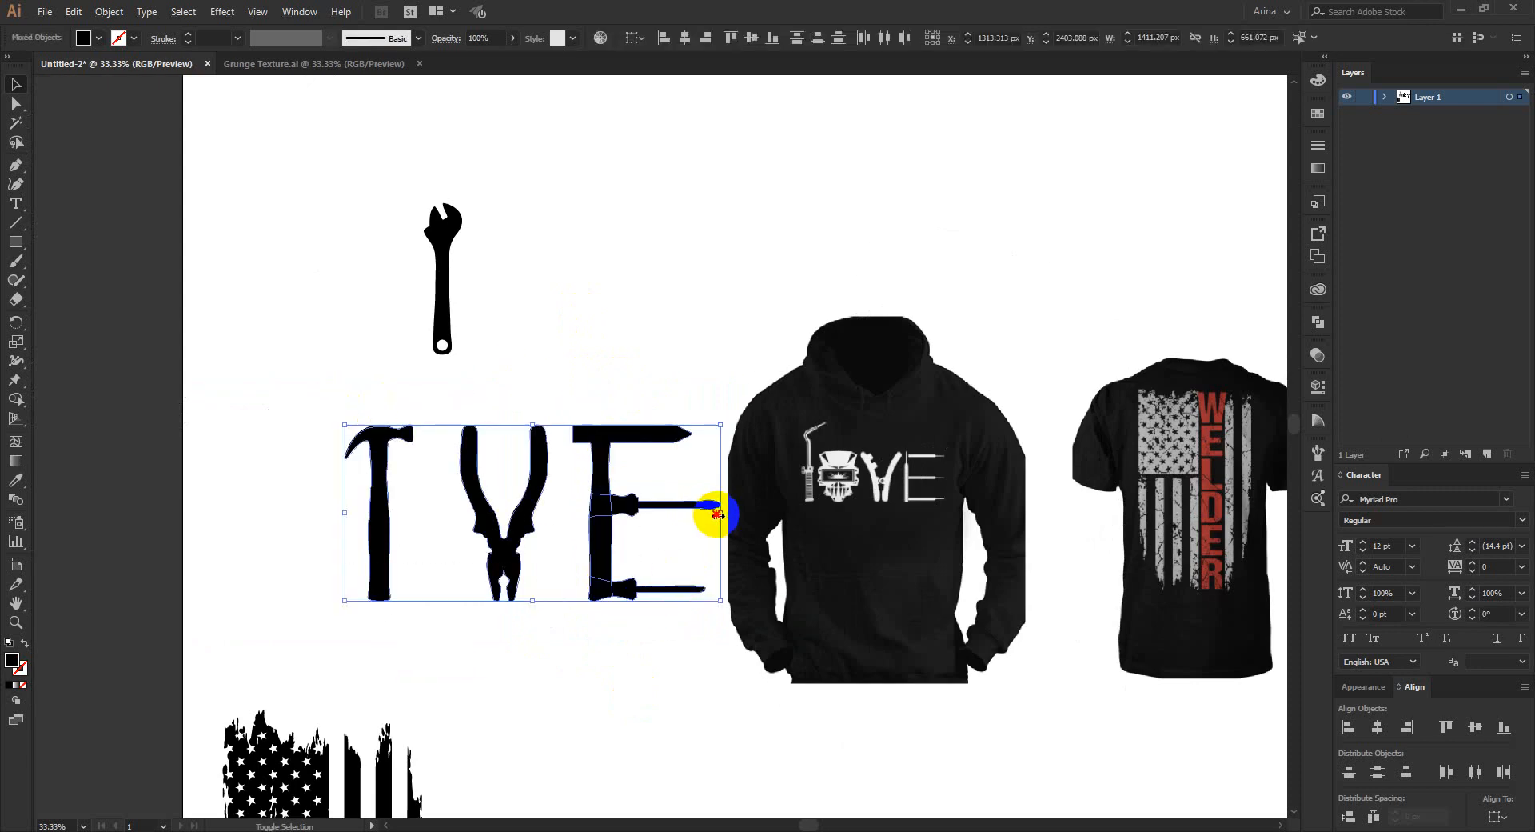
pyautogui.moveTo(718, 514); pyautogui.dragTo(497, 504)
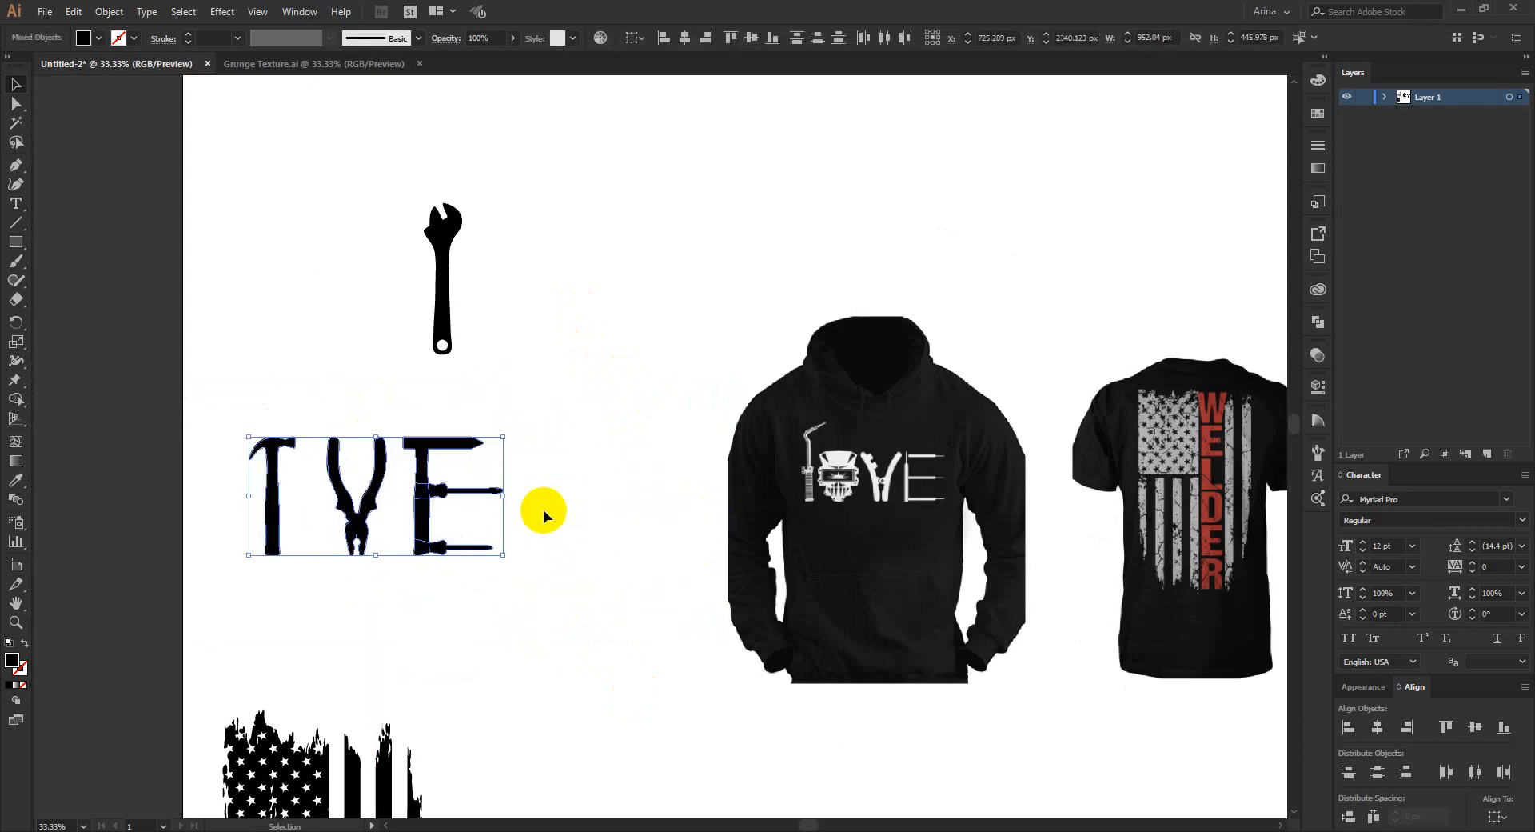
pyautogui.click(616, 520)
# Examine the lettering on the hoodie reference, especially the skull that stands in for the letter O
pyautogui.click(932, 507)
pyautogui.click(624, 535)
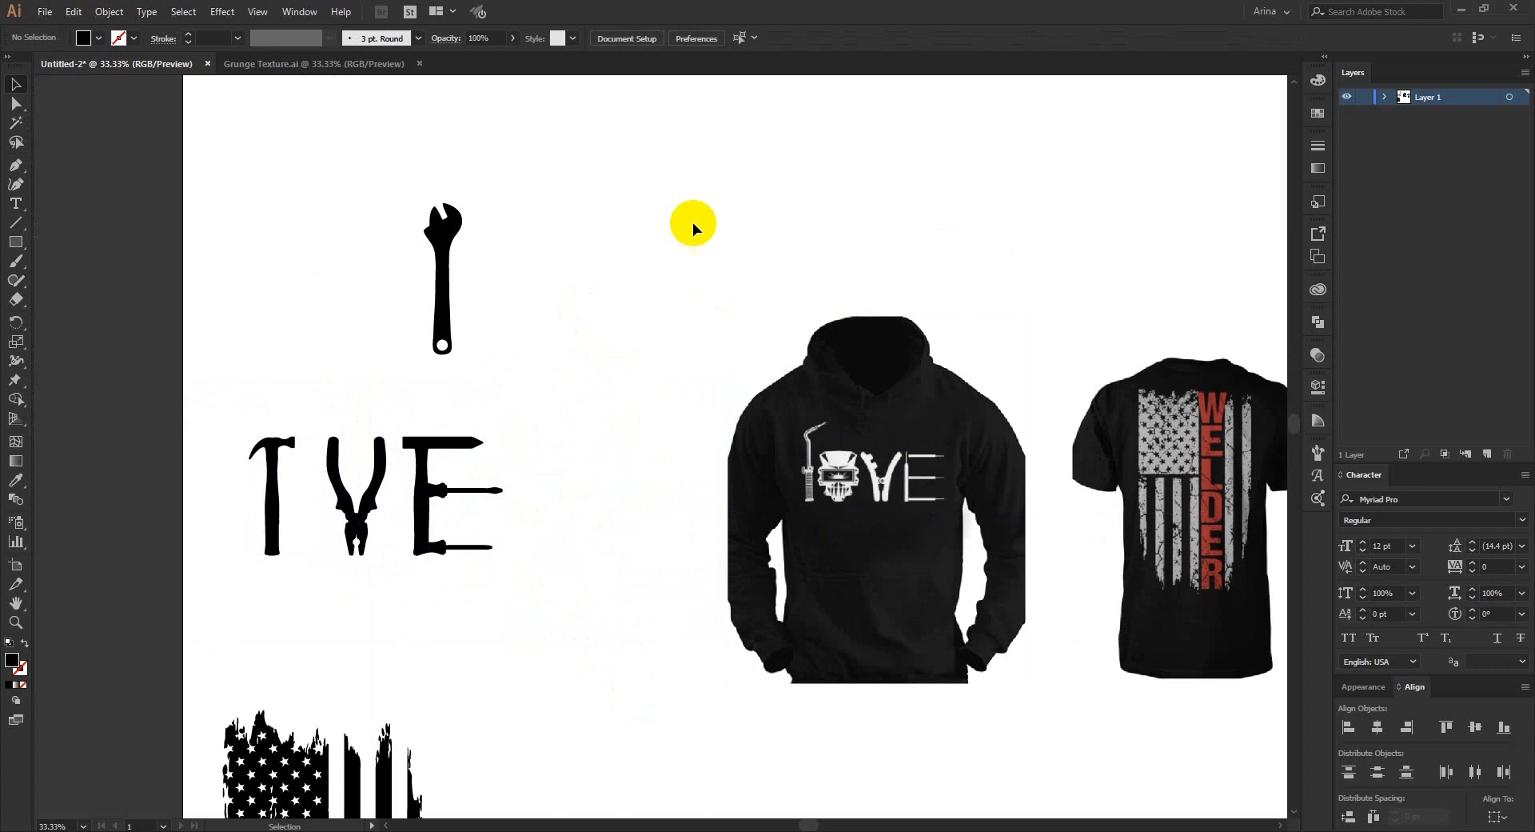
pyautogui.moveTo(691, 216); pyautogui.dragTo(885, 616)
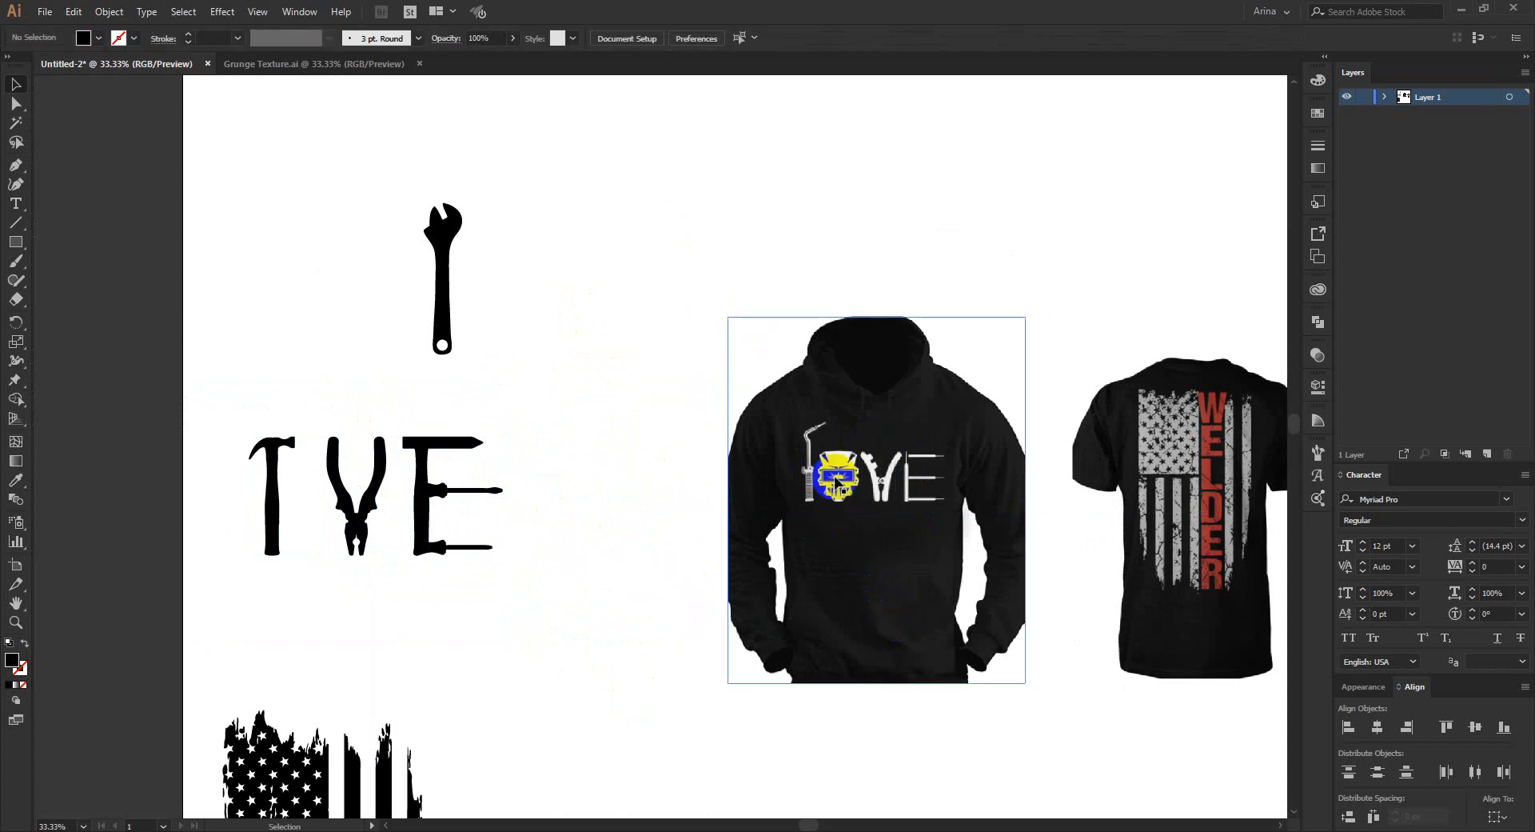
pyautogui.moveTo(692, 250); pyautogui.dragTo(894, 701)
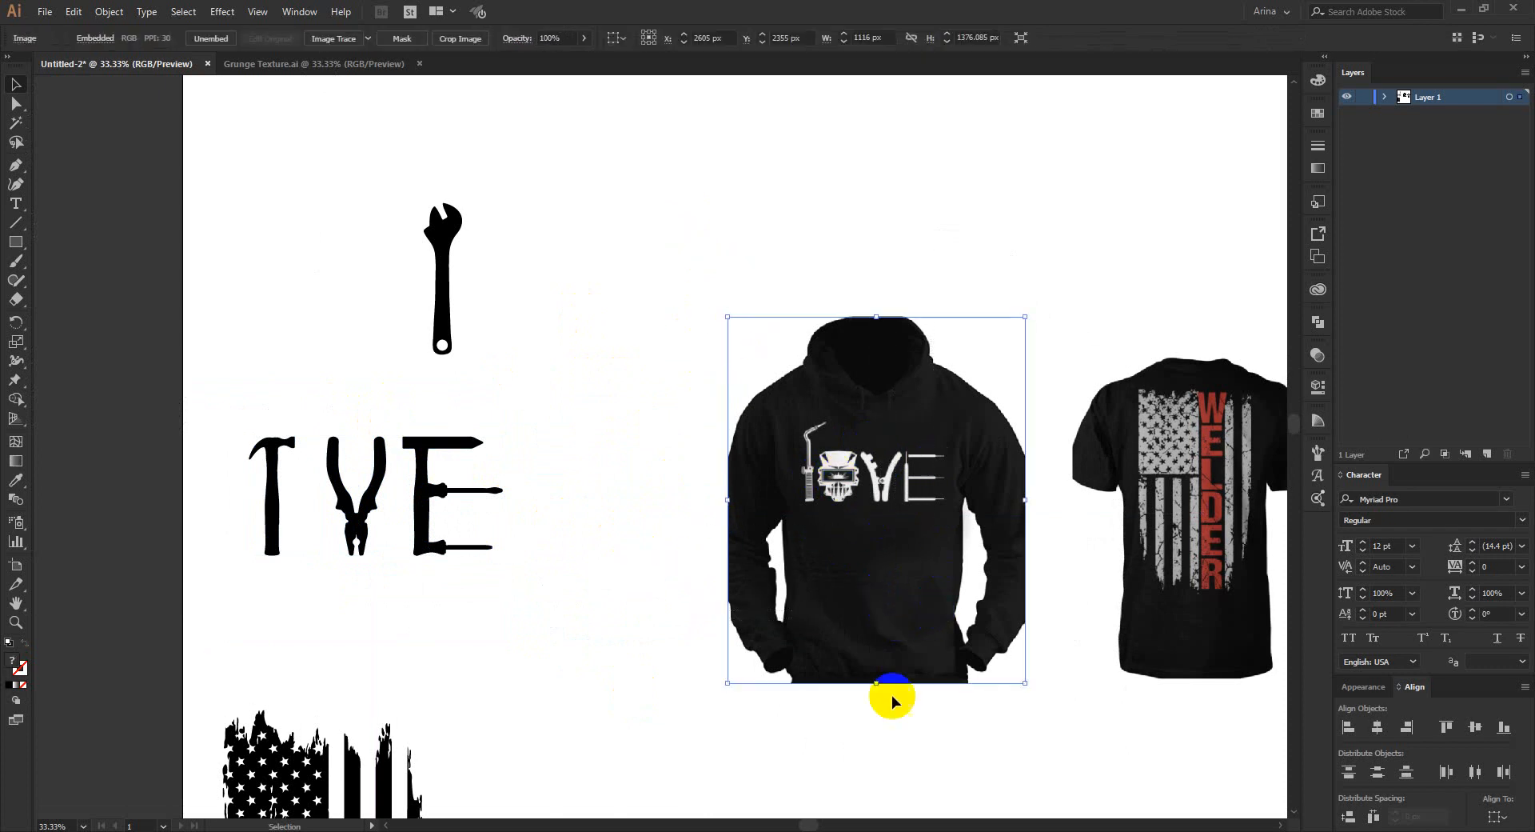
pyautogui.click(883, 758)
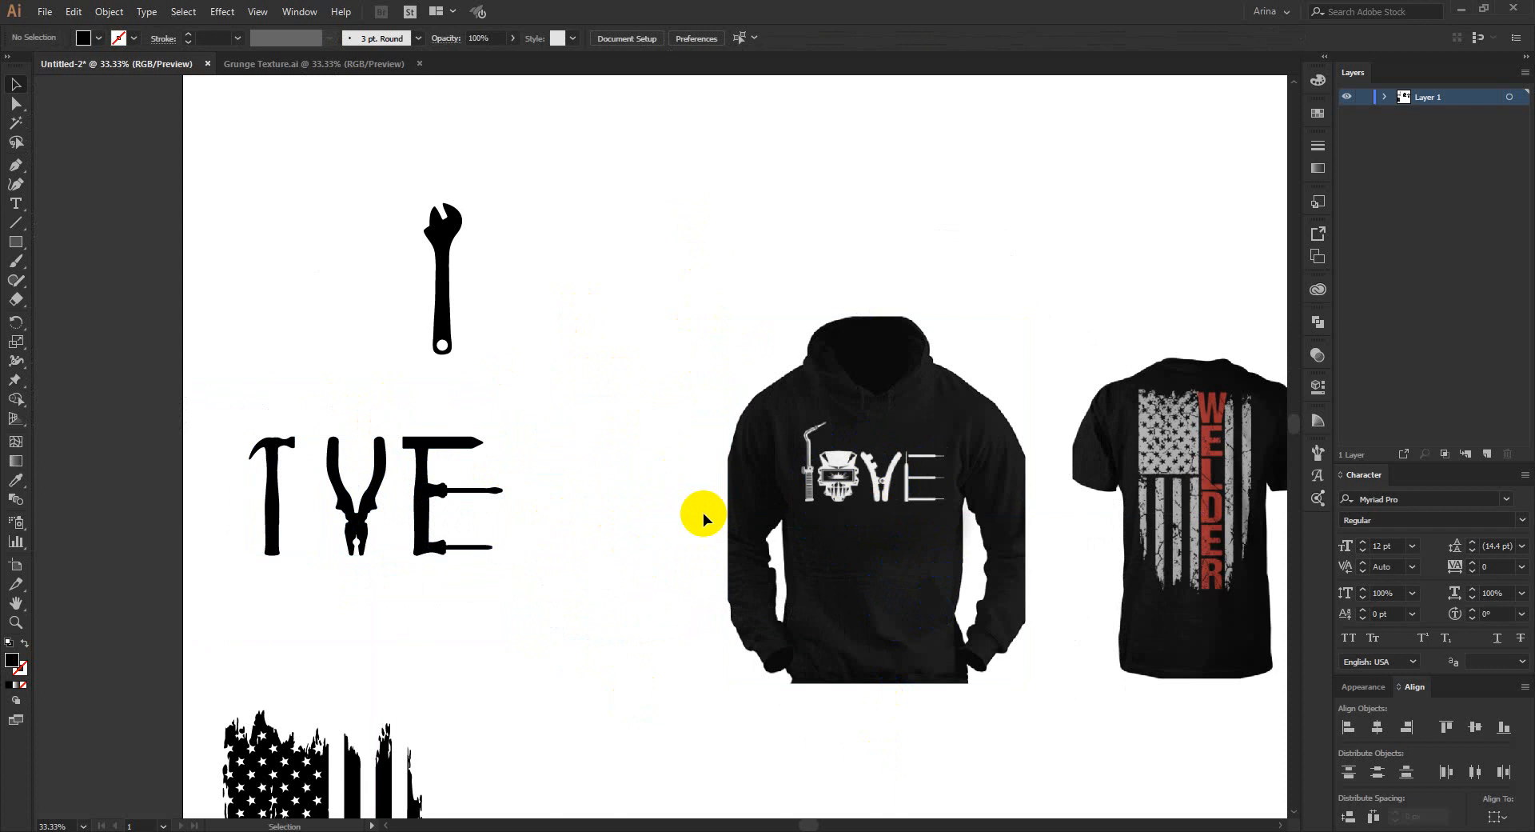
pyautogui.click(840, 502)
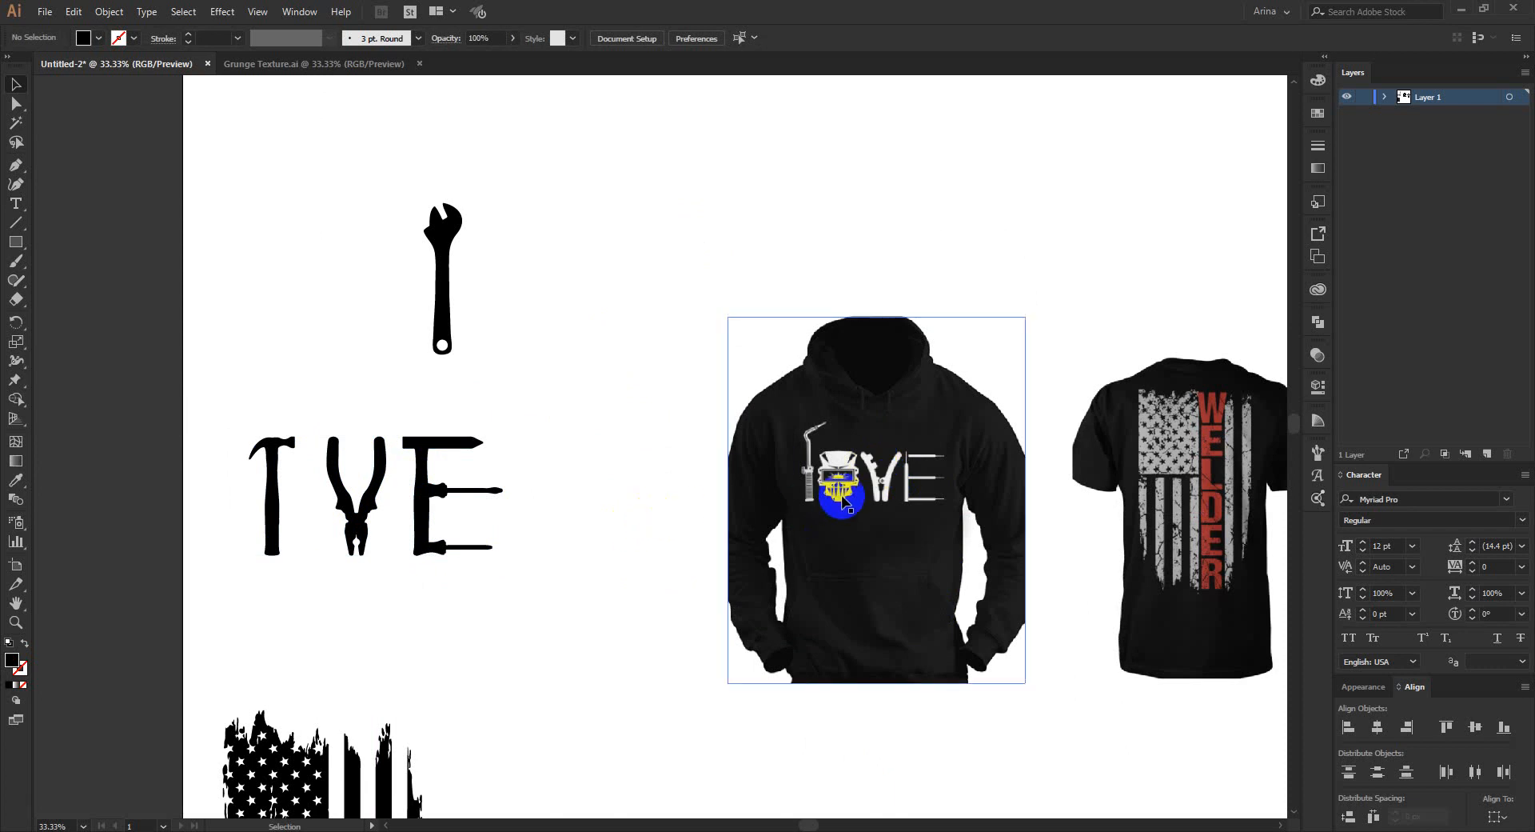
pyautogui.click(711, 473)
pyautogui.click(830, 485)
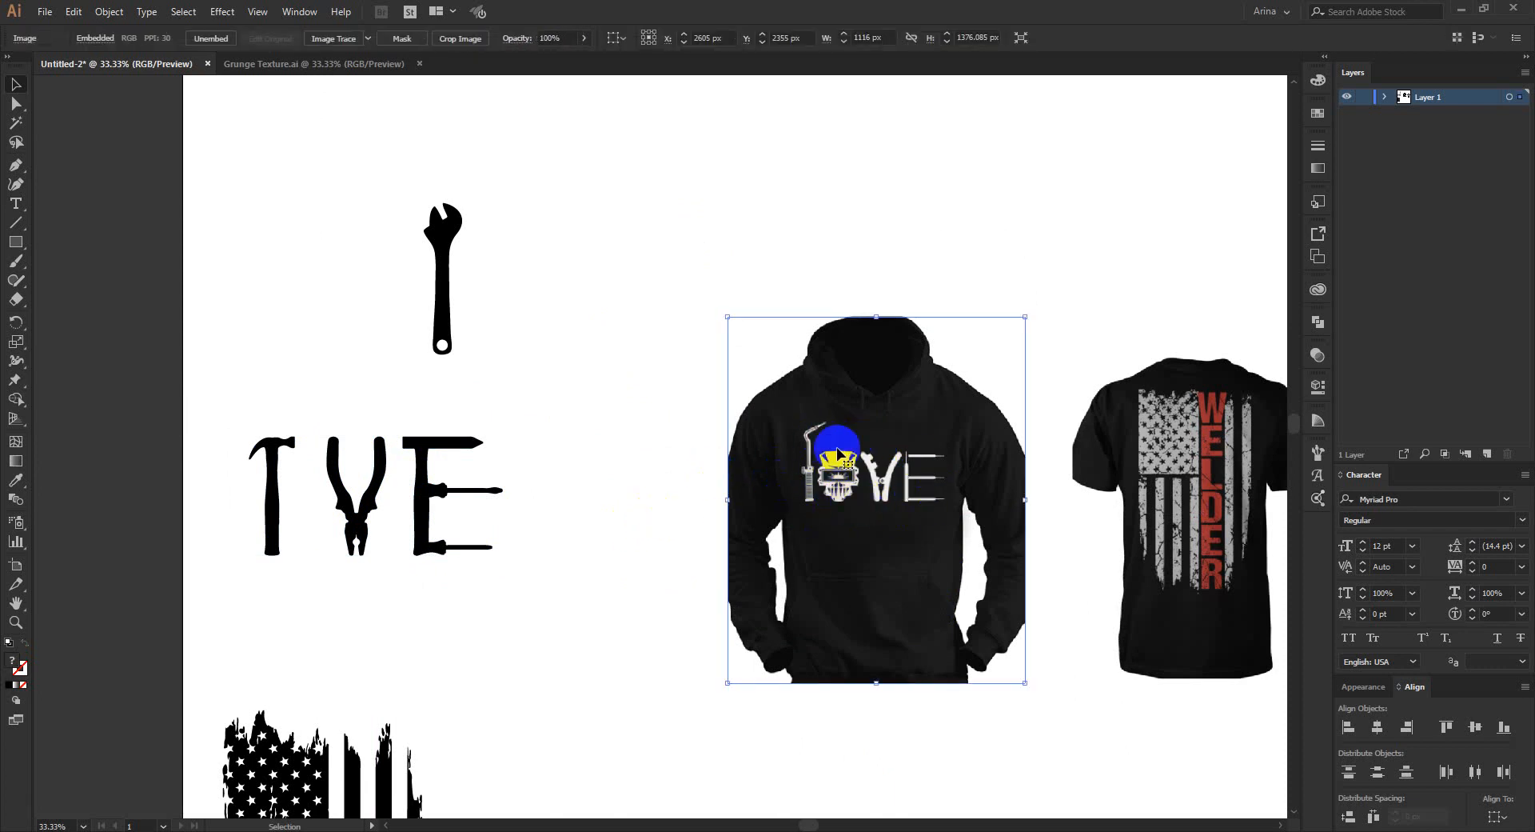
pyautogui.click(674, 448)
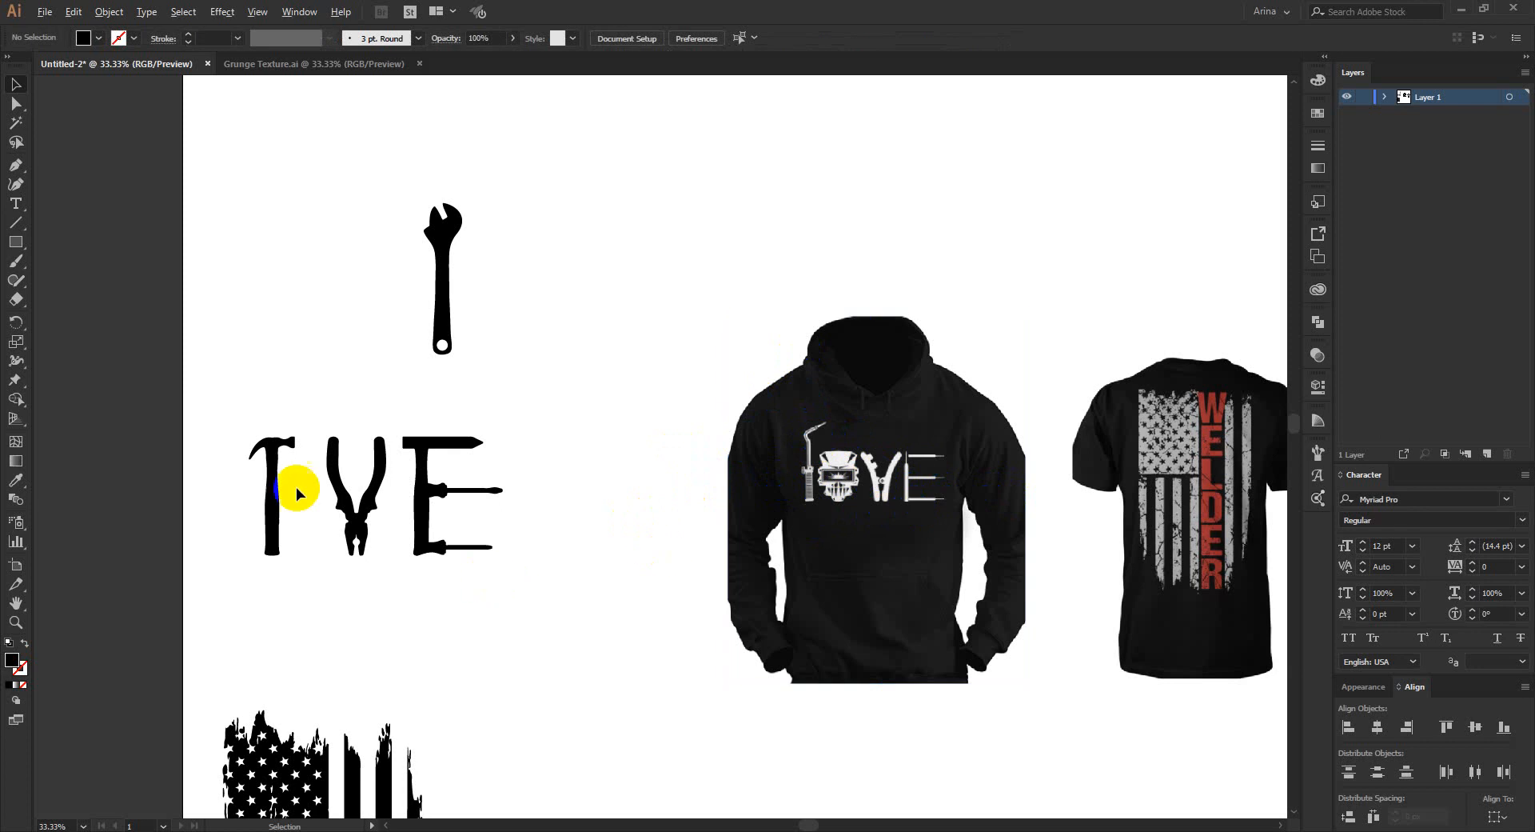
# Move the pliers and the E right to open a gap for a letter after the claw hammer
pyautogui.scroll(1, 296, 487)
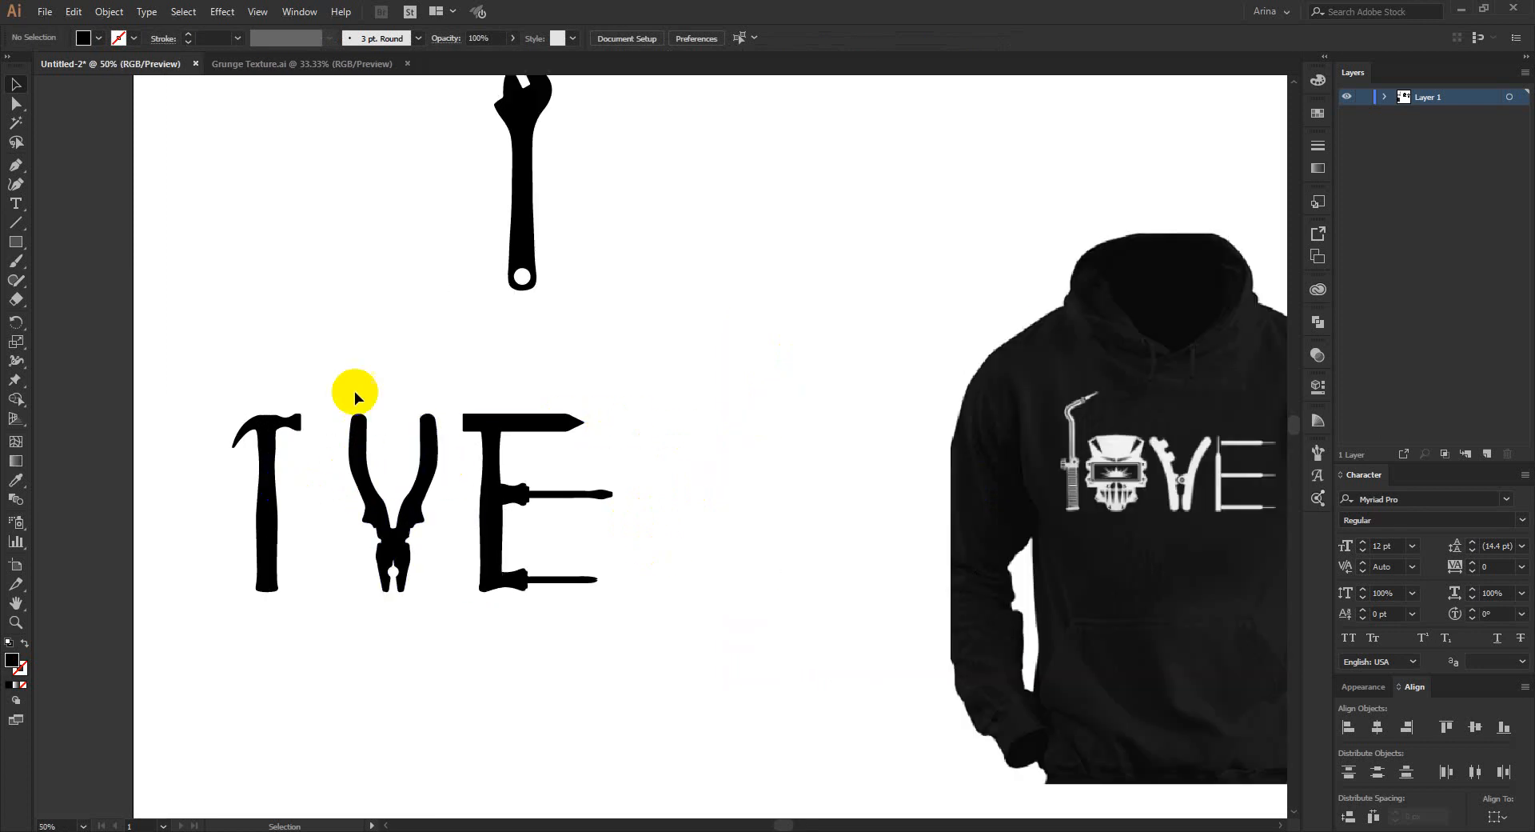
pyautogui.moveTo(353, 391); pyautogui.dragTo(622, 496)
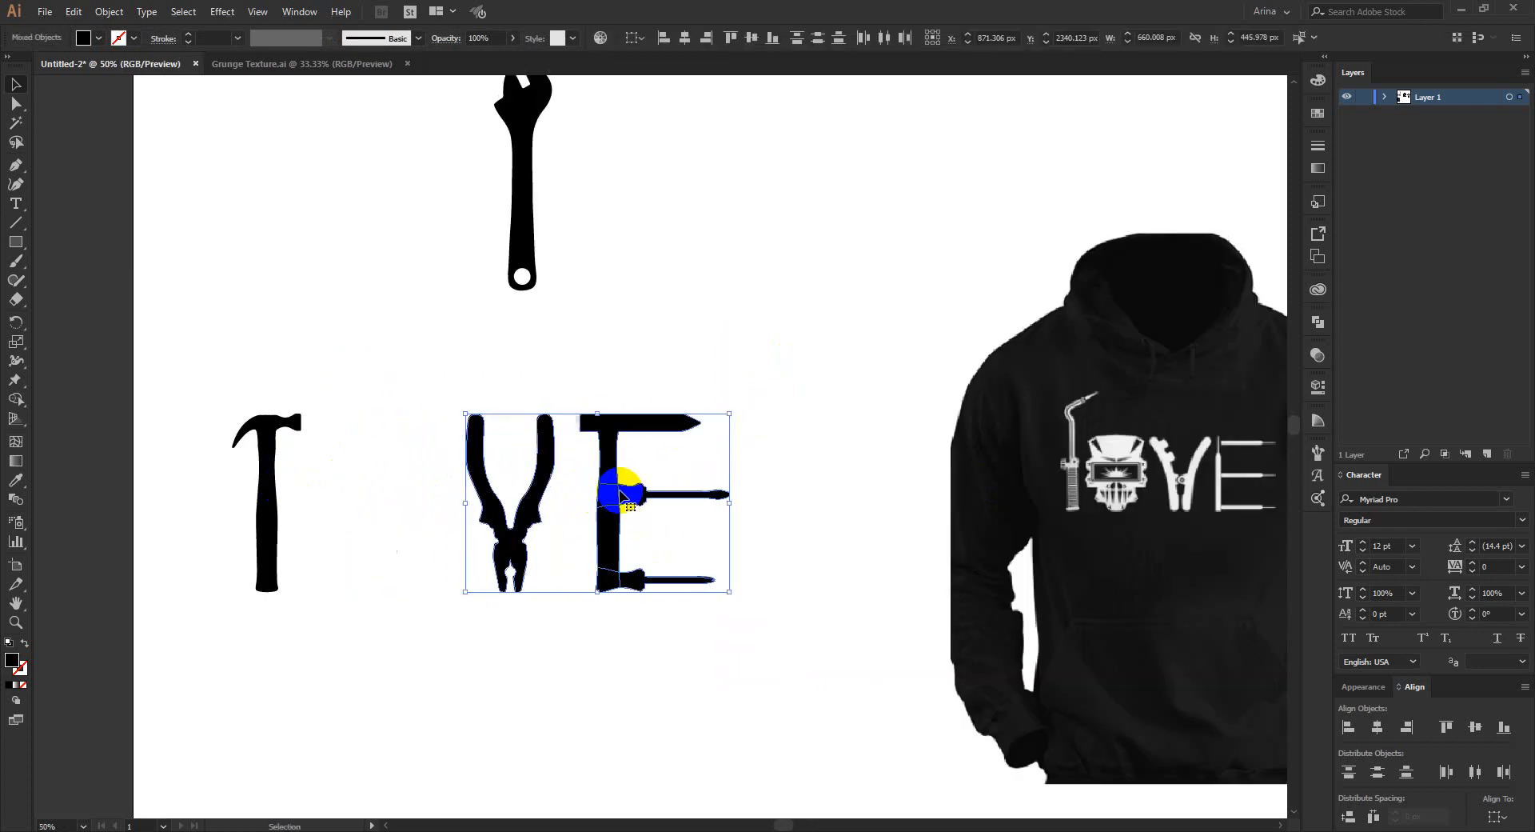
pyautogui.click(468, 370)
# Move the adjustable wrench to the empty space above the gap between the claw hammer and the pliers
pyautogui.scroll(3, 404, 472)
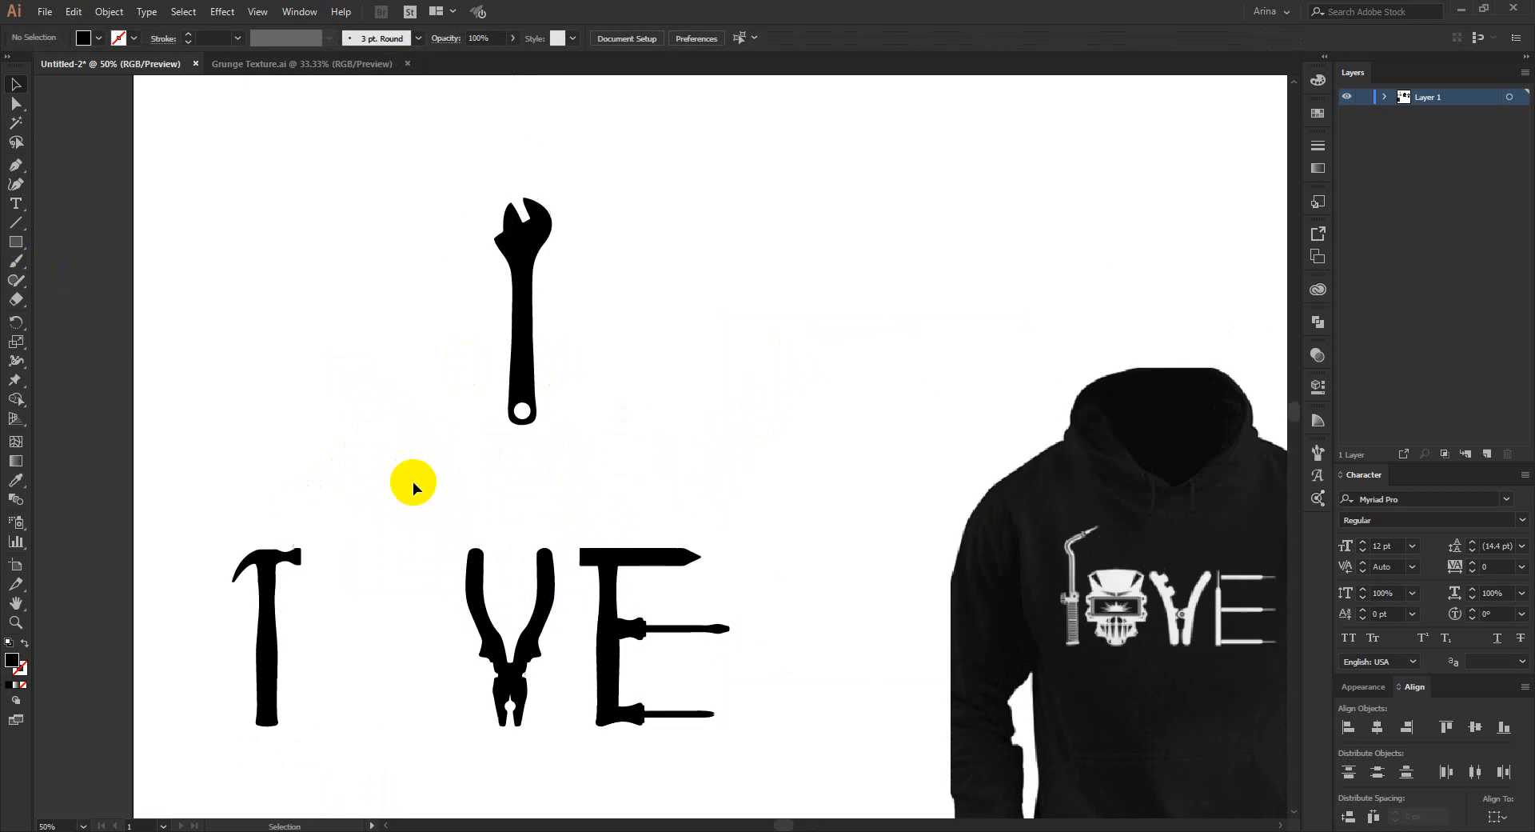
pyautogui.moveTo(571, 378); pyautogui.dragTo(391, 311)
pyautogui.click(506, 448)
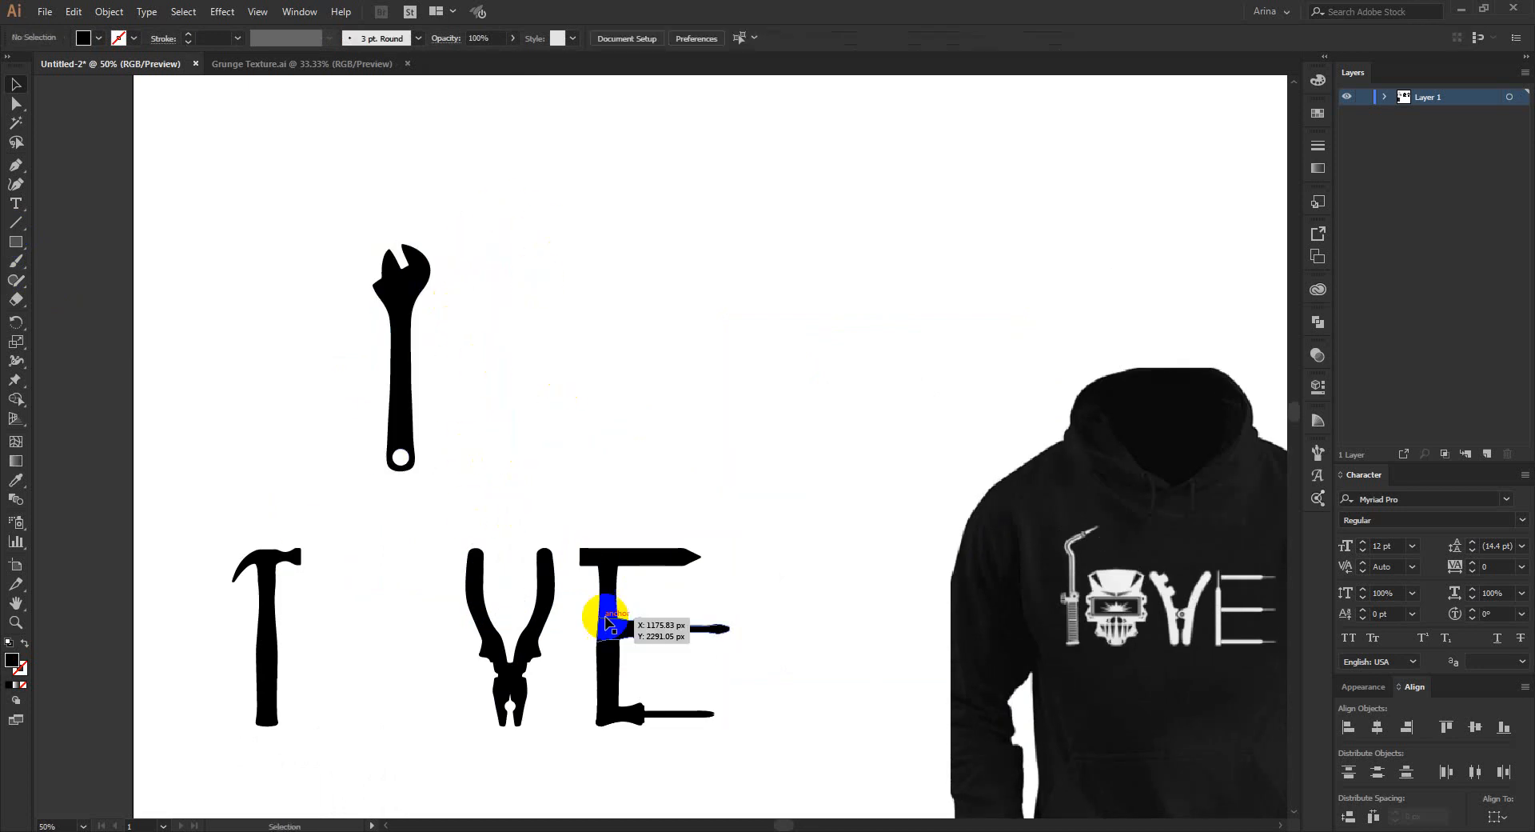
pyautogui.moveTo(302, 180); pyautogui.dragTo(501, 473)
pyautogui.click(576, 402)
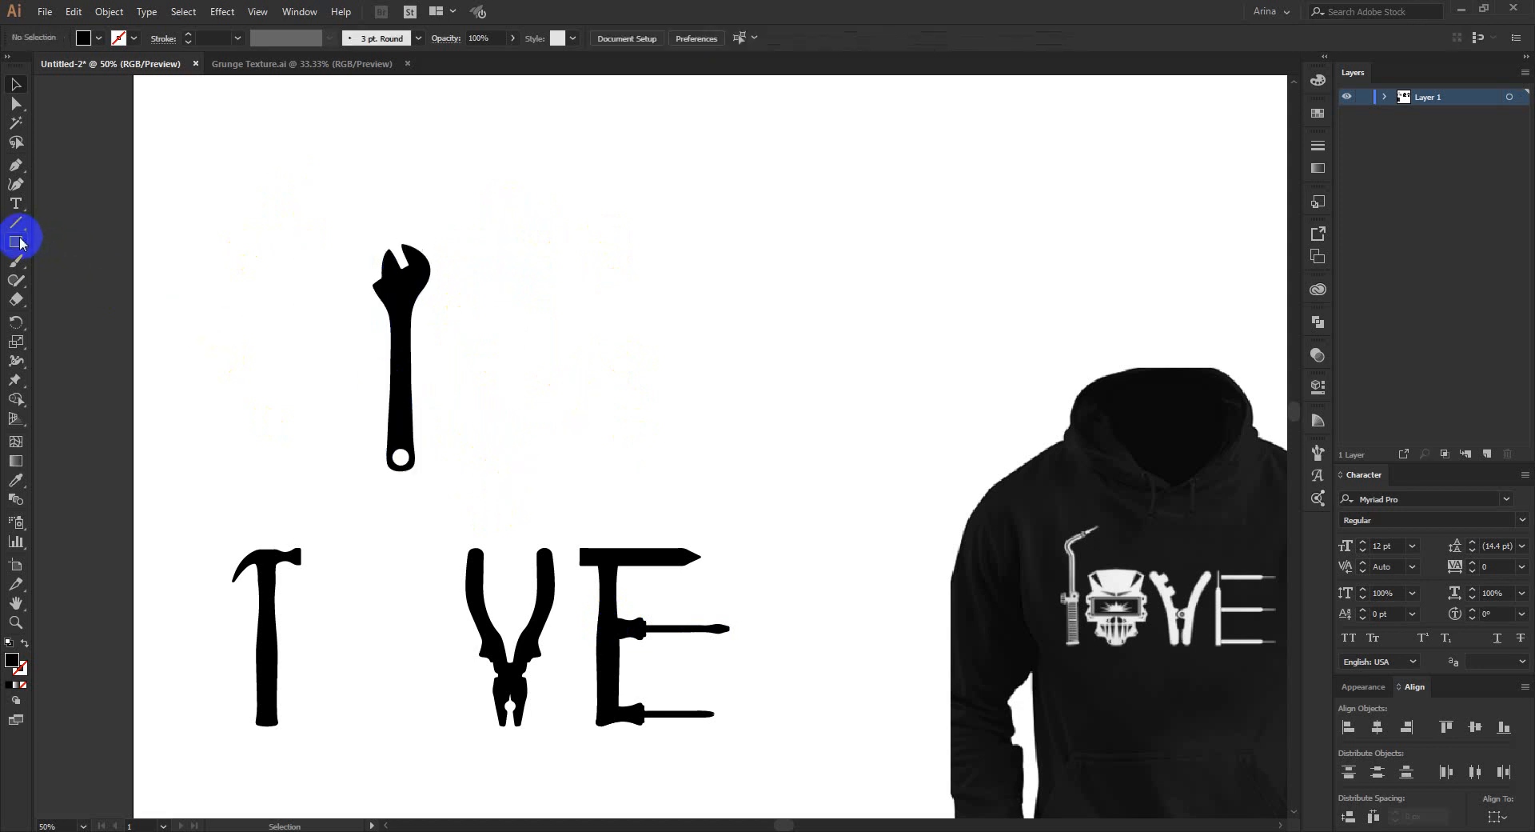
# Draw a black circle about 446 px across and place it in the gap between the claw hammer and the pliers
pyautogui.moveTo(20, 243); pyautogui.dragTo(79, 288)
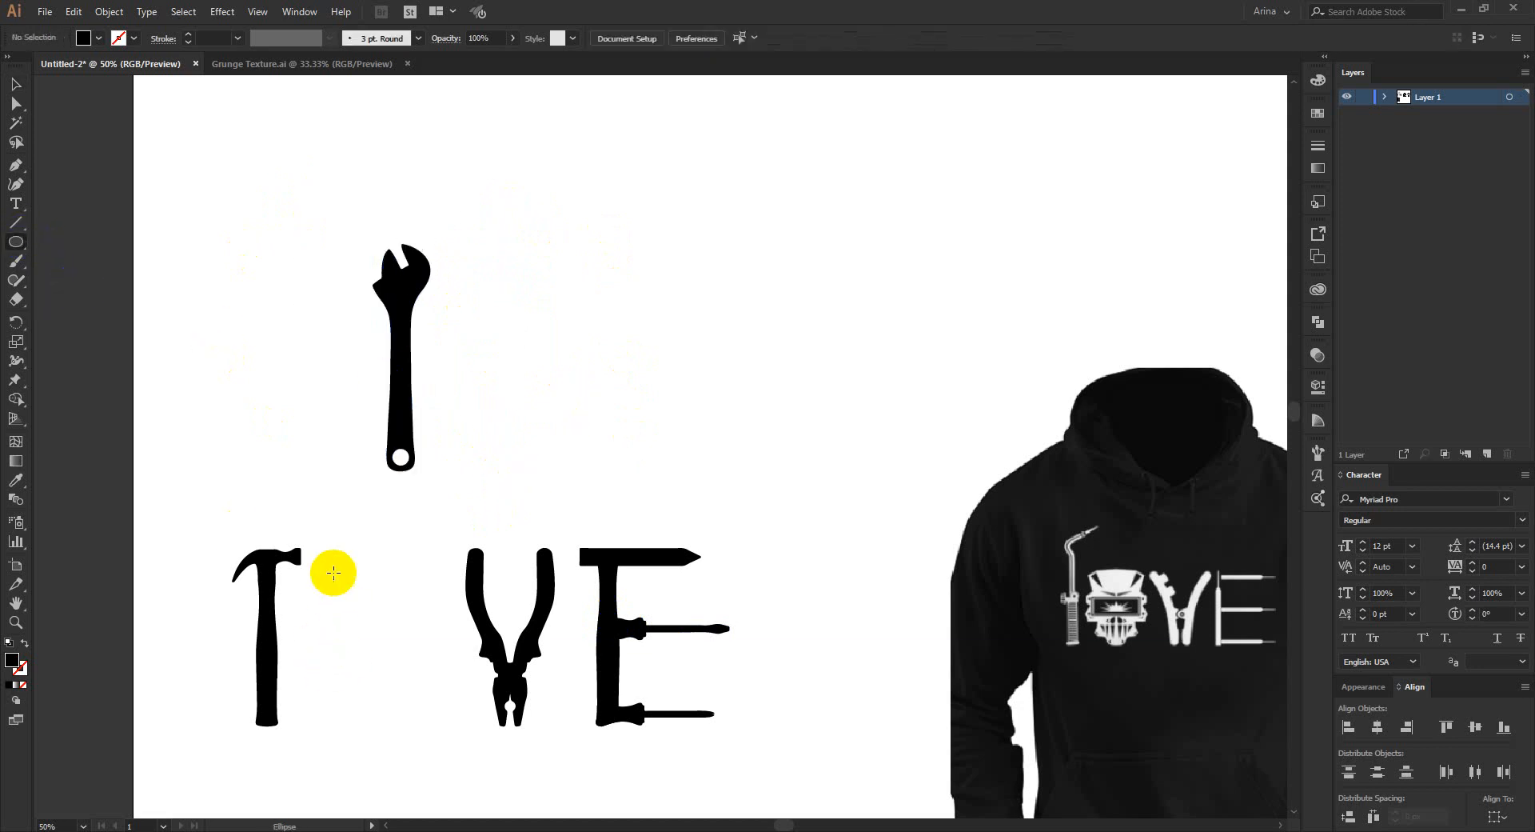
pyautogui.moveTo(333, 566); pyautogui.dragTo(420, 728)
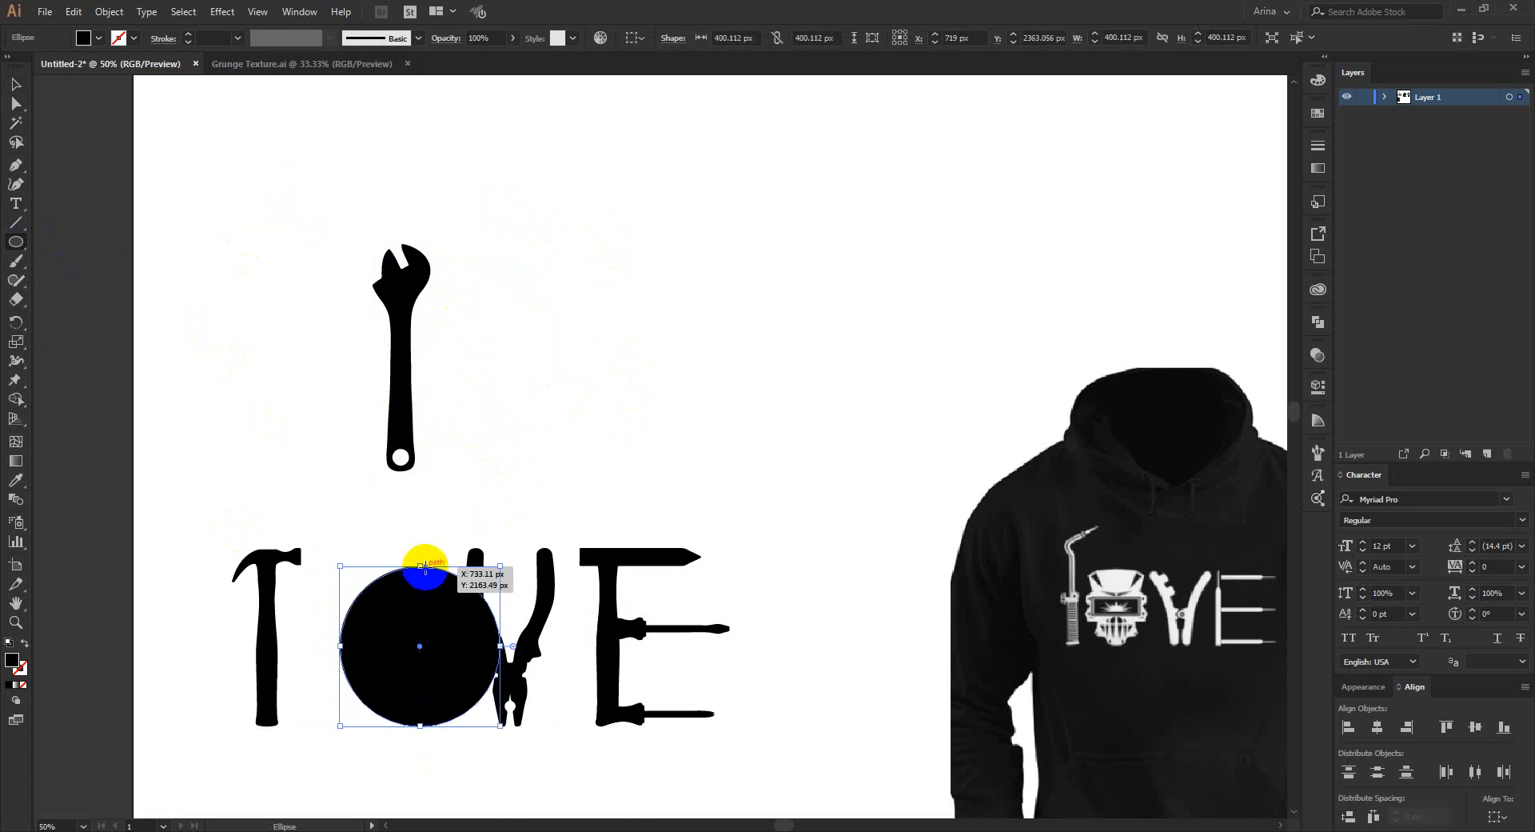
pyautogui.moveTo(423, 569); pyautogui.dragTo(422, 550)
pyautogui.press('v')
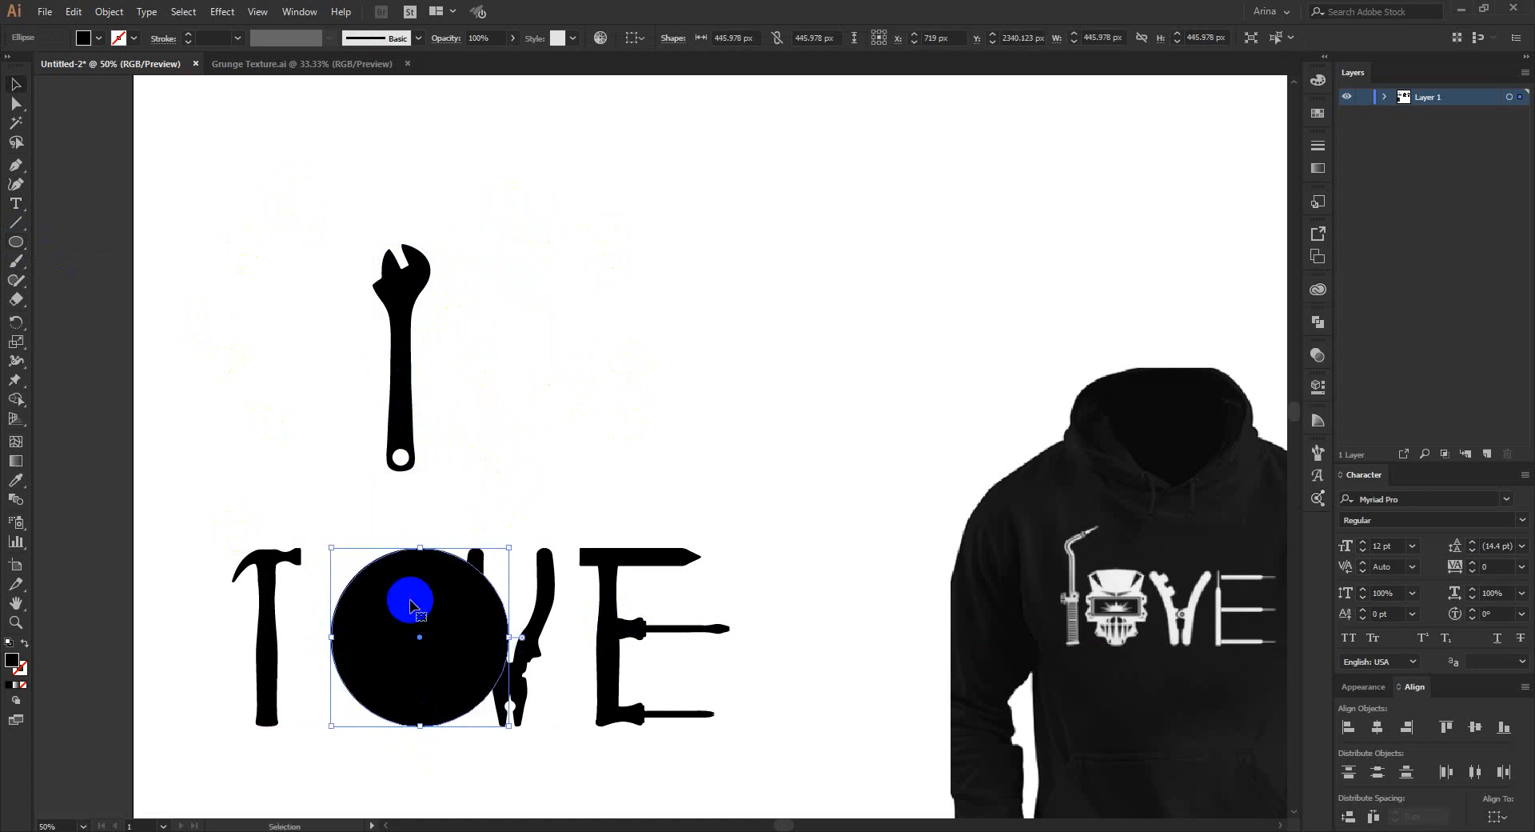
pyautogui.moveTo(409, 606); pyautogui.dragTo(367, 606)
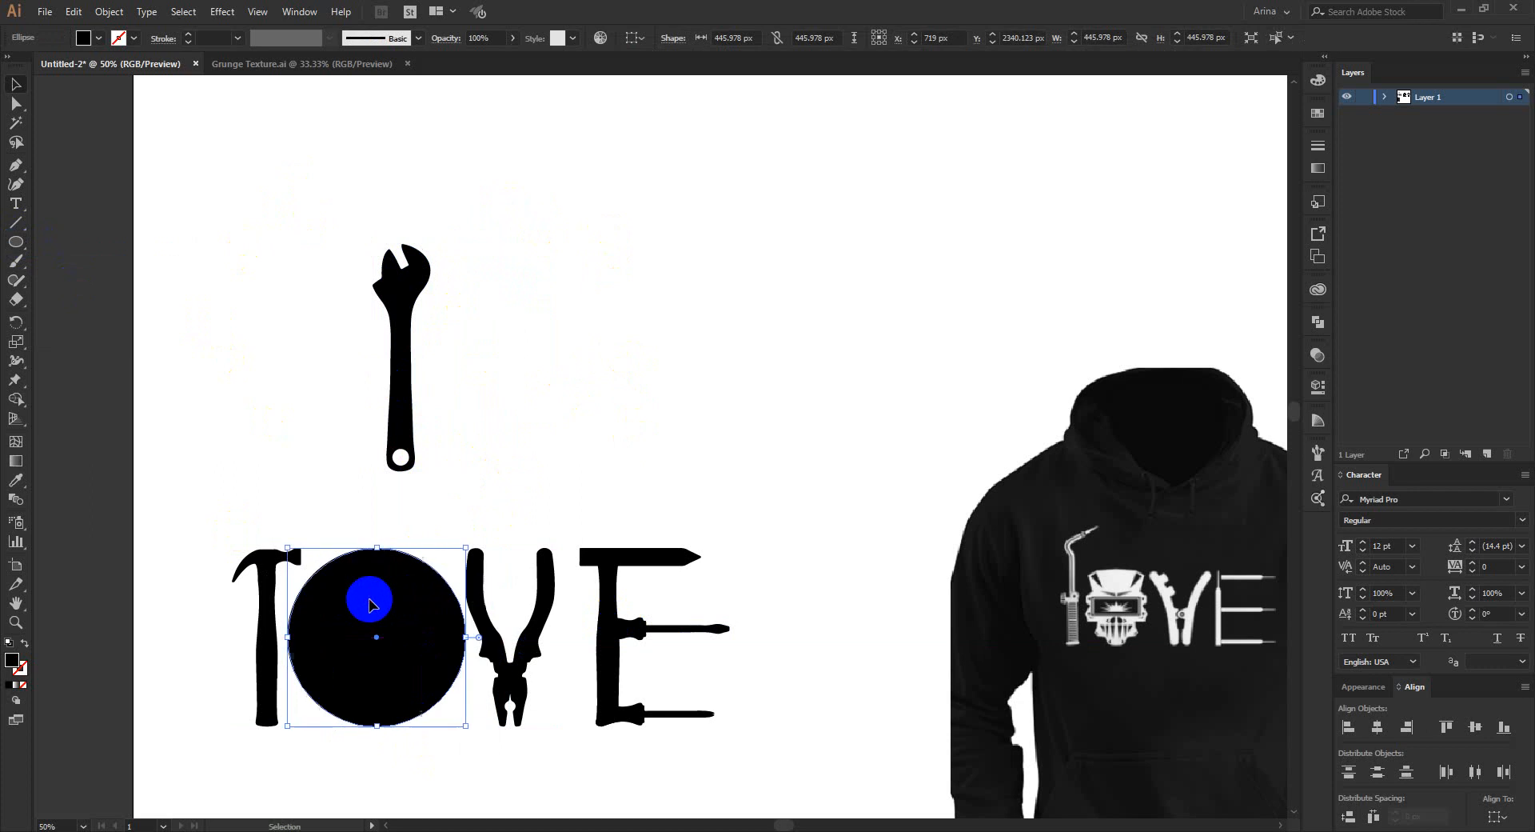
pyautogui.click(515, 425)
# Move the adjustable wrench onto the black circle, enlarge it, and shift the circle down slightly so the wrench head sits inside it
pyautogui.scroll(-3, 480, 404)
pyautogui.moveTo(400, 247); pyautogui.dragTo(374, 617)
pyautogui.moveTo(376, 696); pyautogui.dragTo(384, 800)
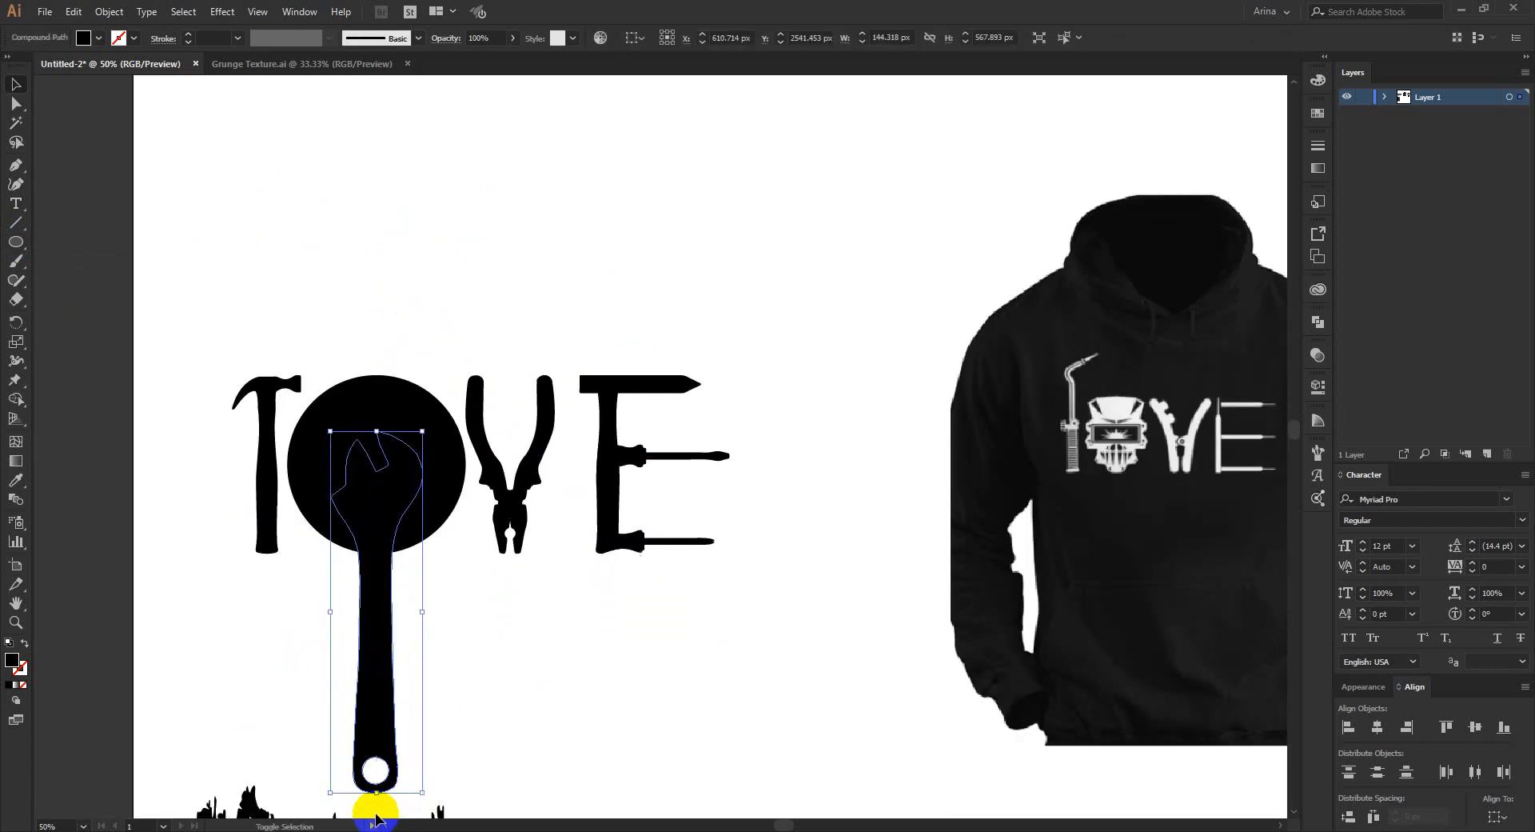
pyautogui.moveTo(384, 512); pyautogui.dragTo(386, 521)
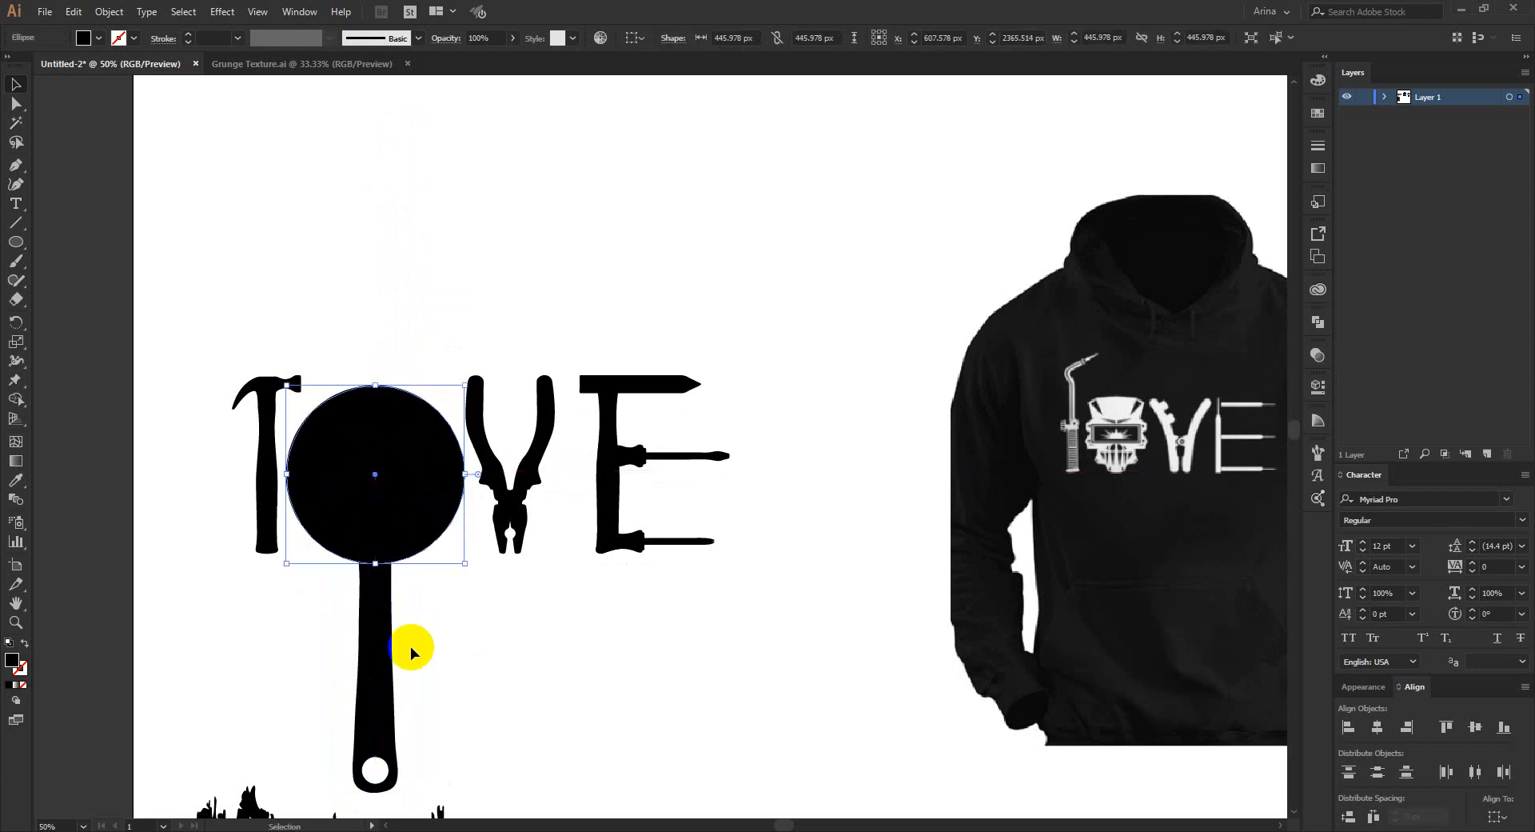
# Send the circle behind the wrench and cut the wrench away with Shape Builder, leaving its head as a cutout in the circle
pyautogui.hotkey('ctrl', 'x')
pyautogui.hotkey('ctrl', 'b')
pyautogui.moveTo(413, 617); pyautogui.dragTo(364, 522)
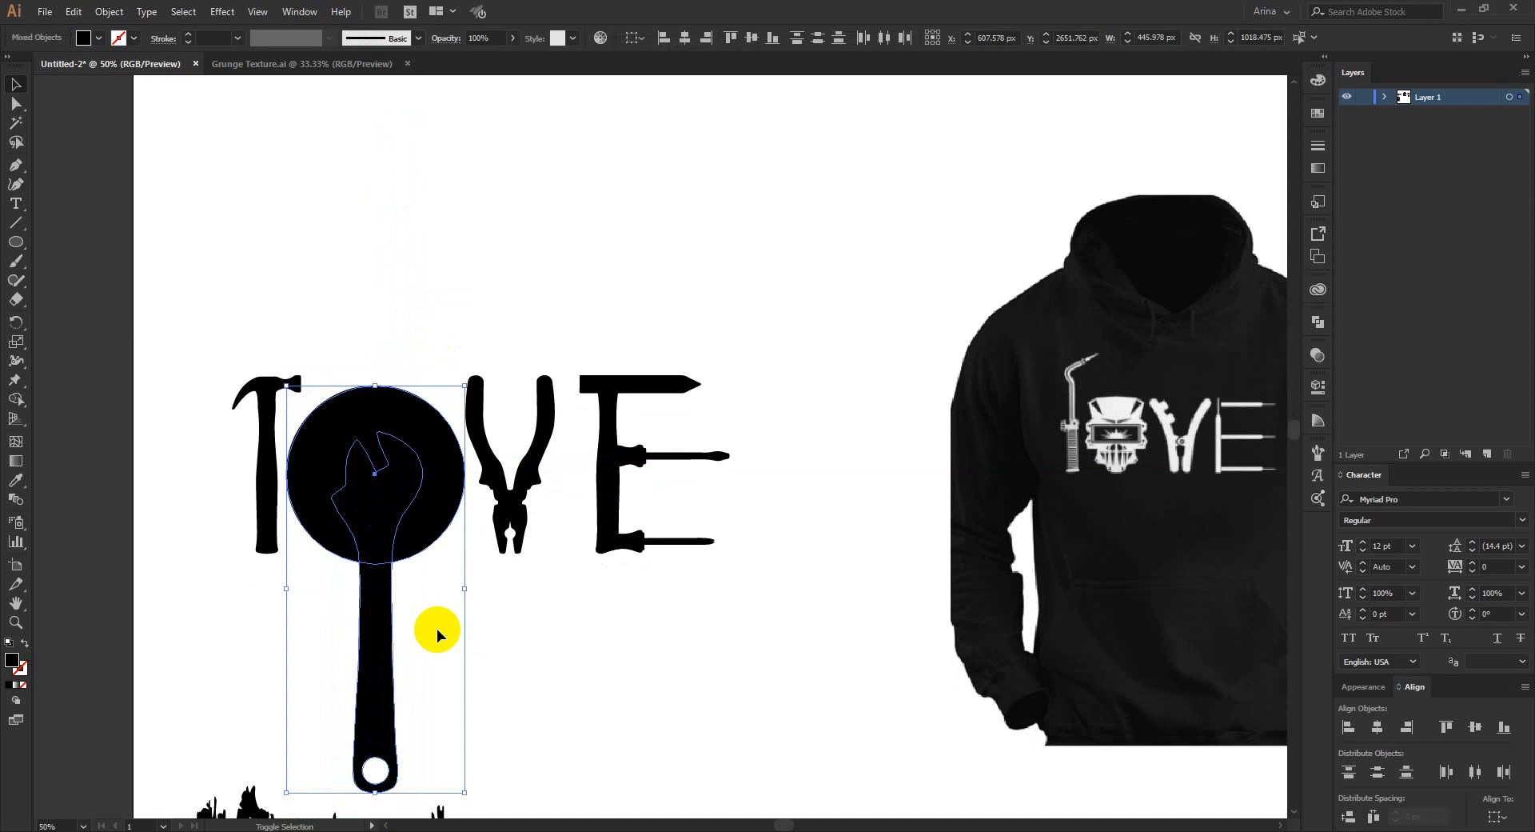
pyautogui.hotkey('shift', 'm')
pyautogui.keyDown('alt'); pyautogui.click(374, 617); pyautogui.keyUp('alt')
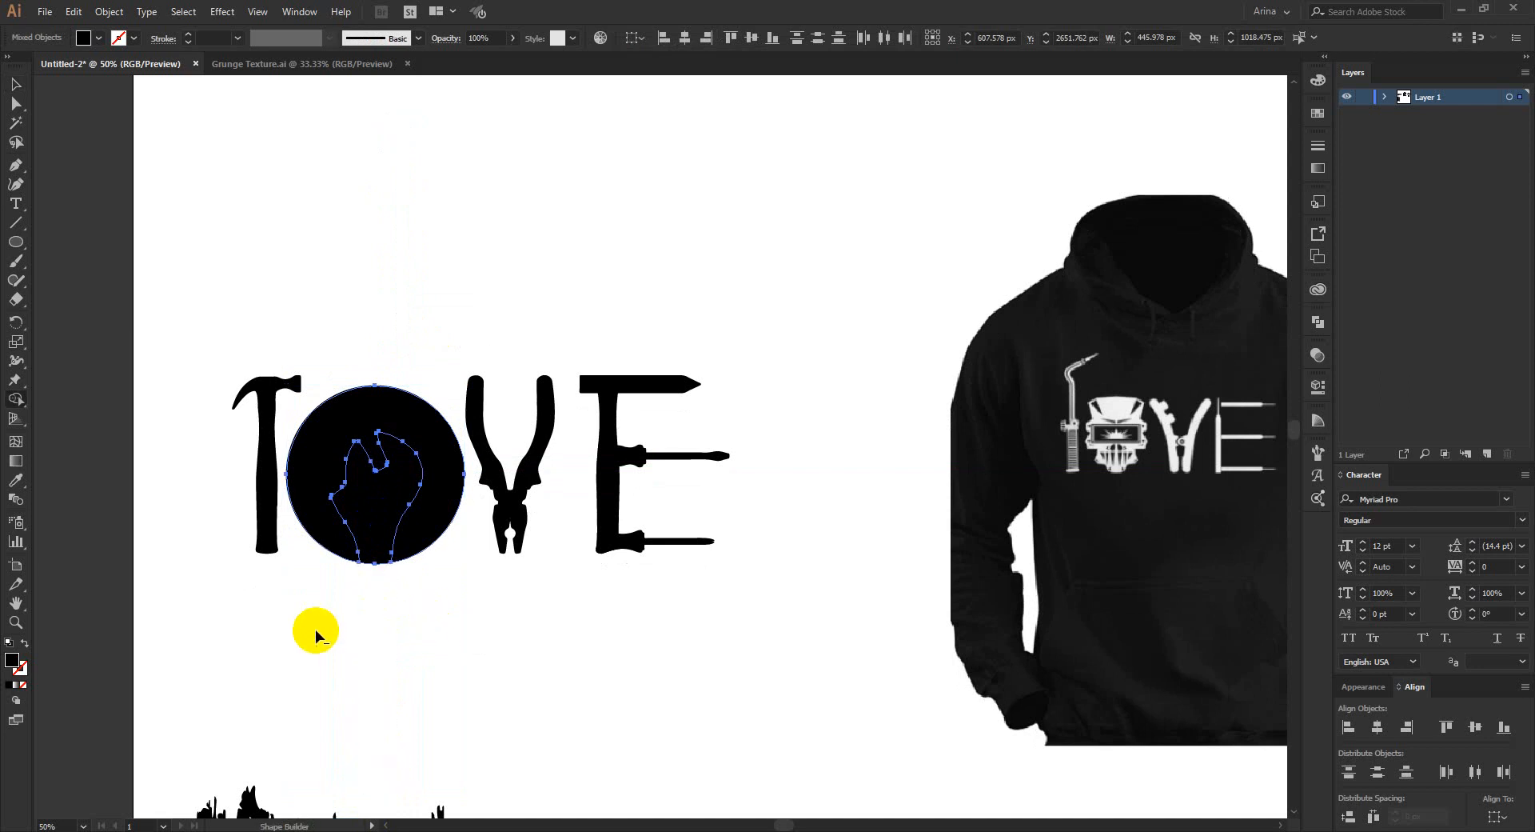
pyautogui.keyDown('alt'); pyautogui.click(387, 509); pyautogui.keyUp('alt')
pyautogui.press('v')
pyautogui.click(424, 621)
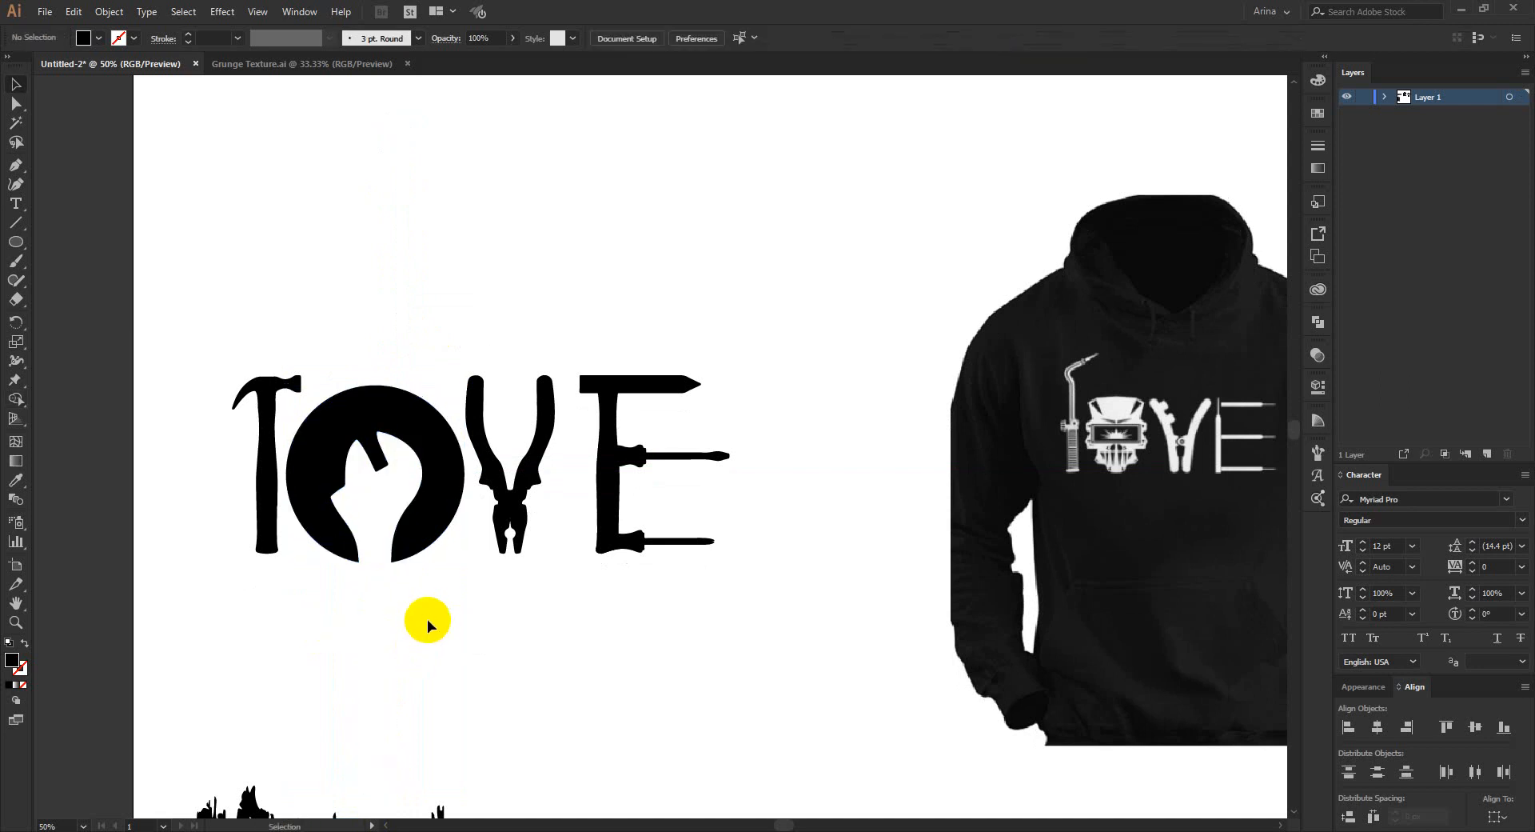
# Align the hammer, circle, pliers and E on one line and distribute the horizontal spacing between them evenly
pyautogui.scroll(-1, 427, 619)
pyautogui.moveTo(594, 619); pyautogui.dragTo(313, 447)
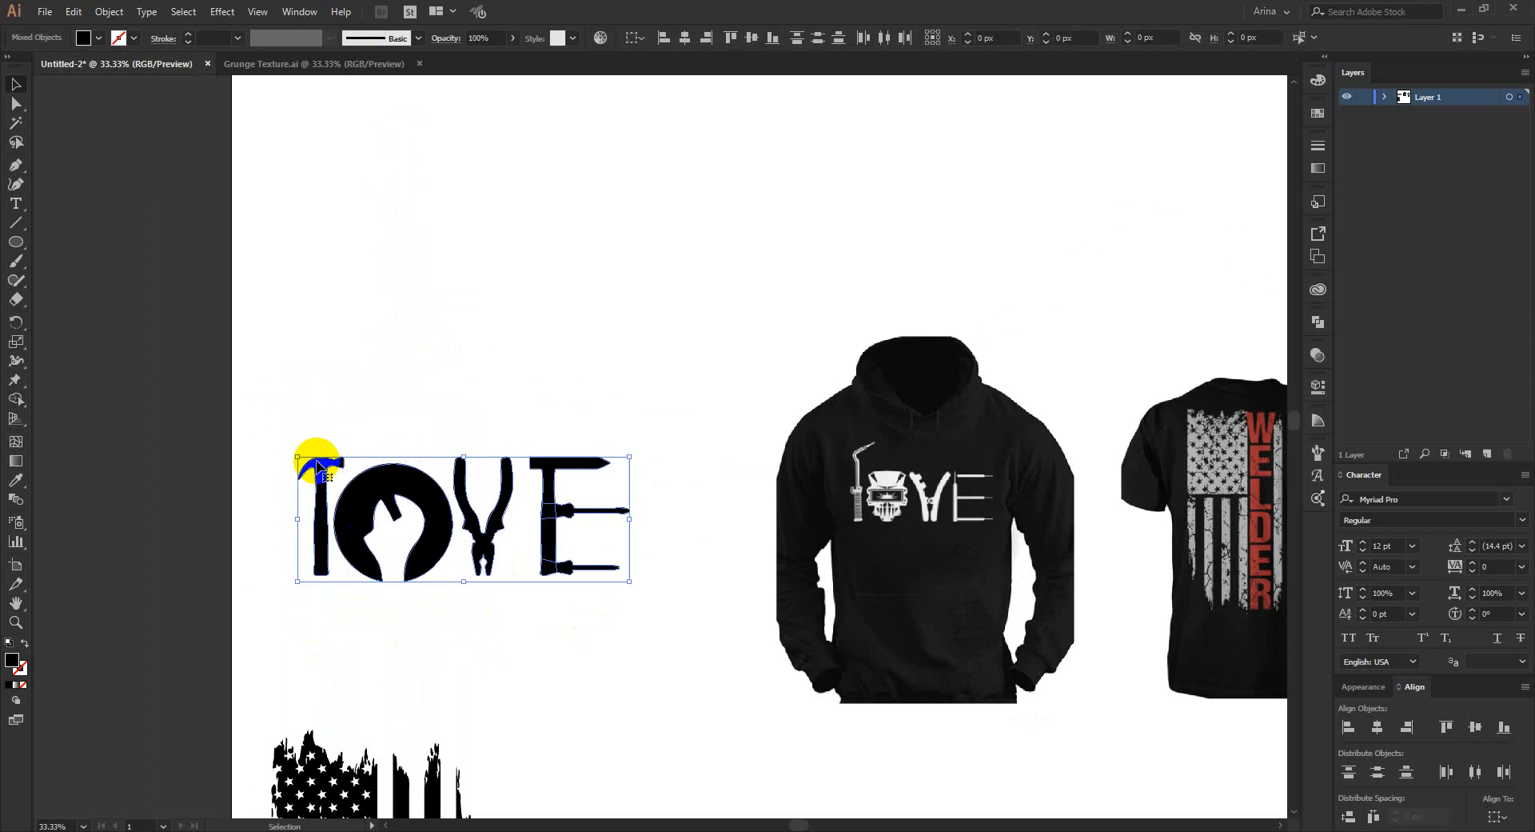
pyautogui.click(741, 37)
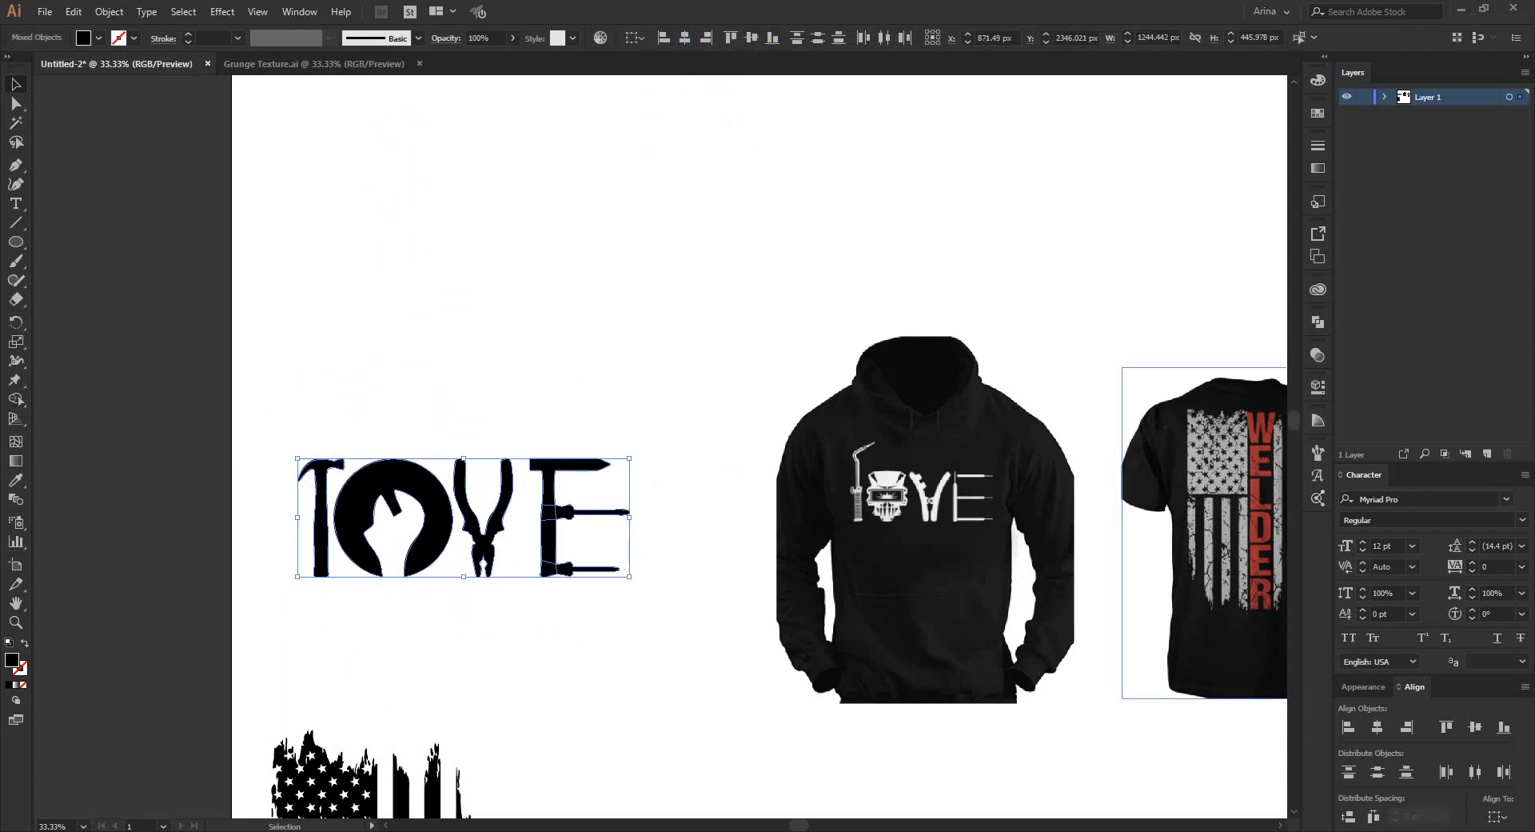
pyautogui.click(1350, 816)
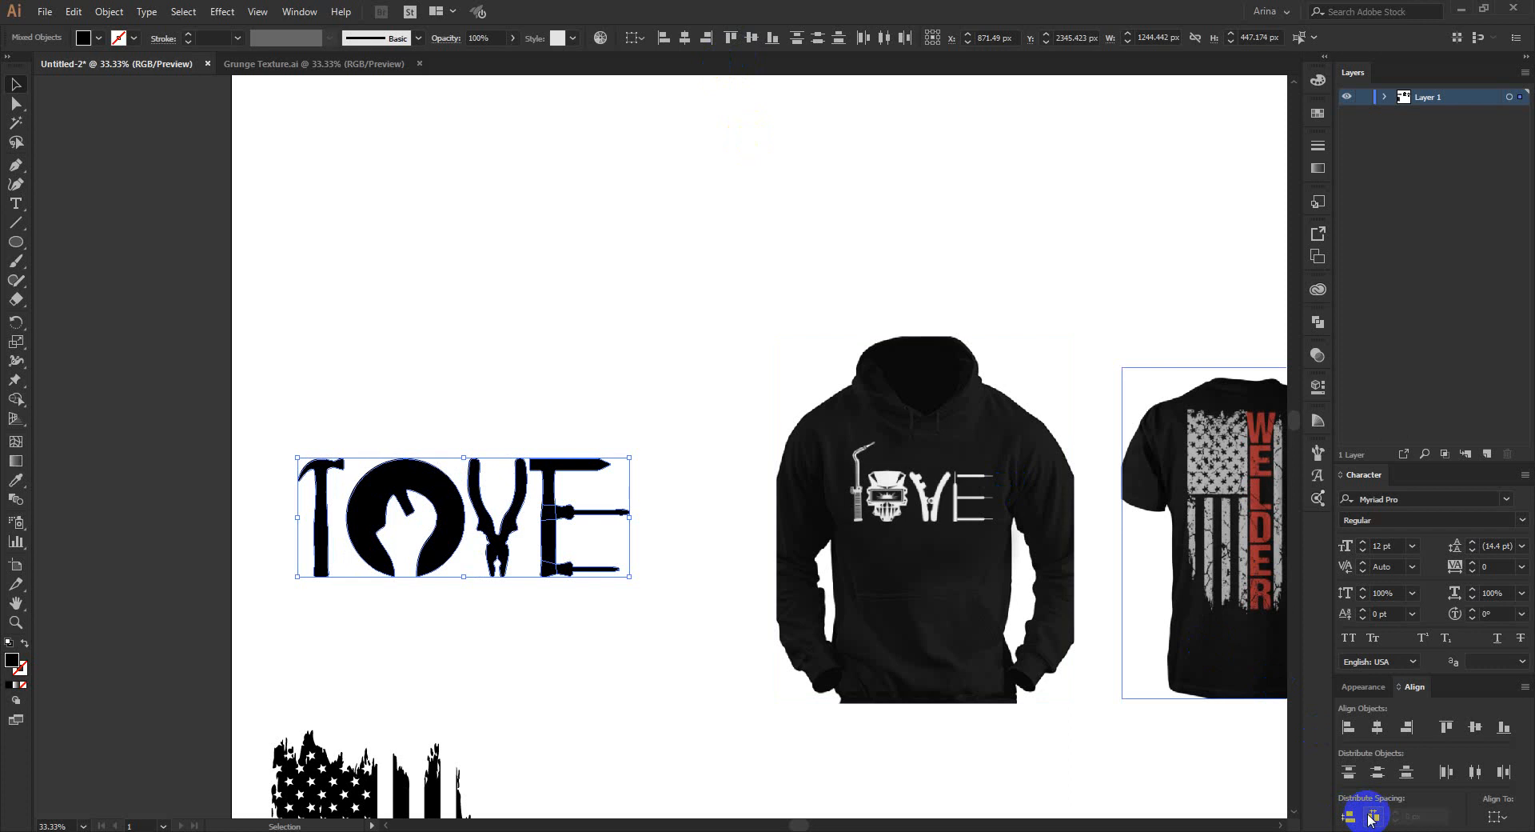
pyautogui.click(498, 668)
pyautogui.scroll(1, 417, 556)
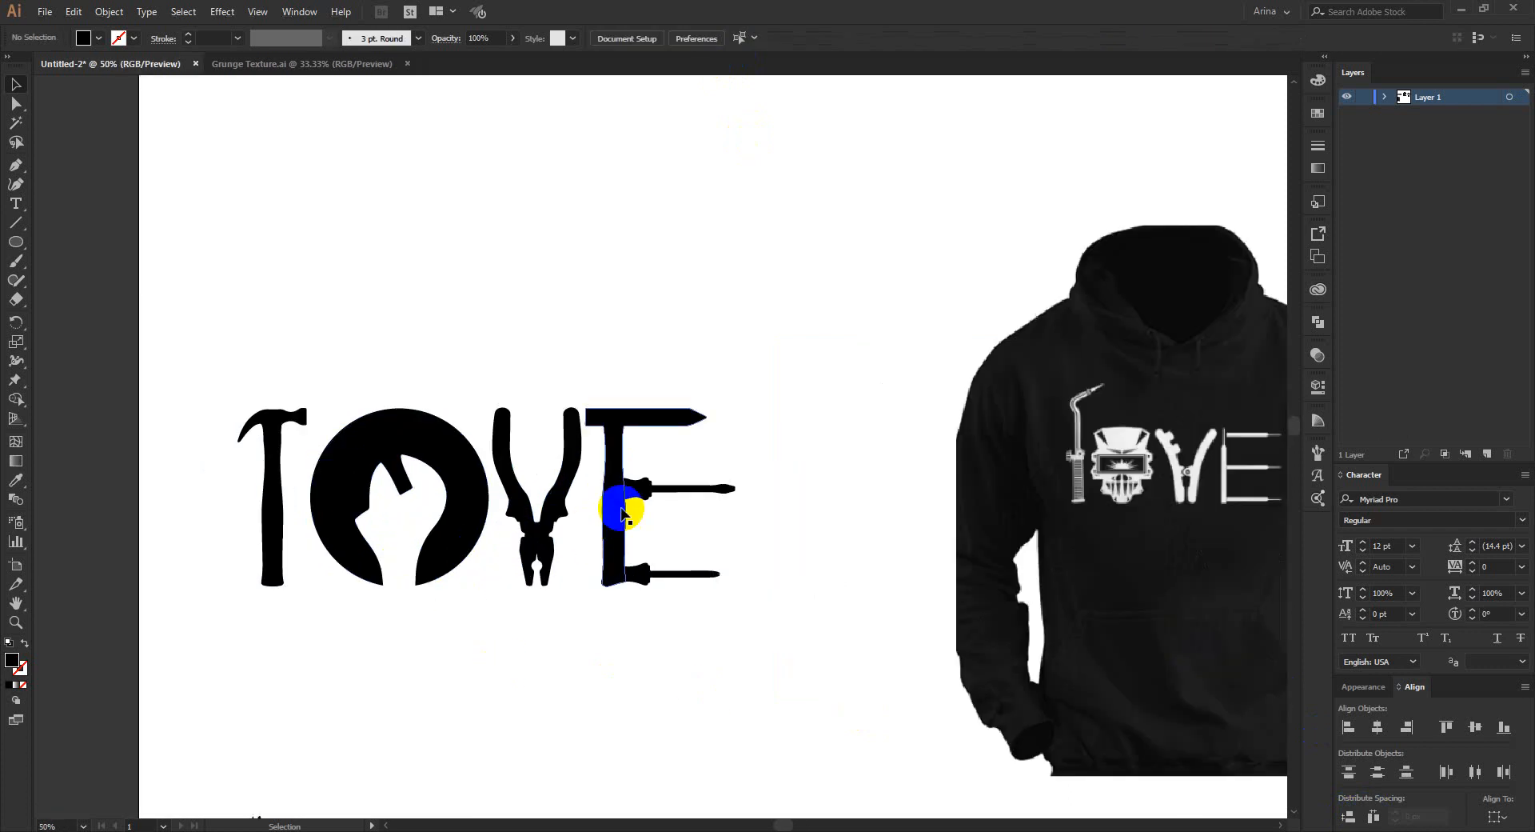
# Move the E slightly right to widen its gap to the pliers
pyautogui.click(553, 527)
pyautogui.moveTo(622, 512); pyautogui.dragTo(631, 512)
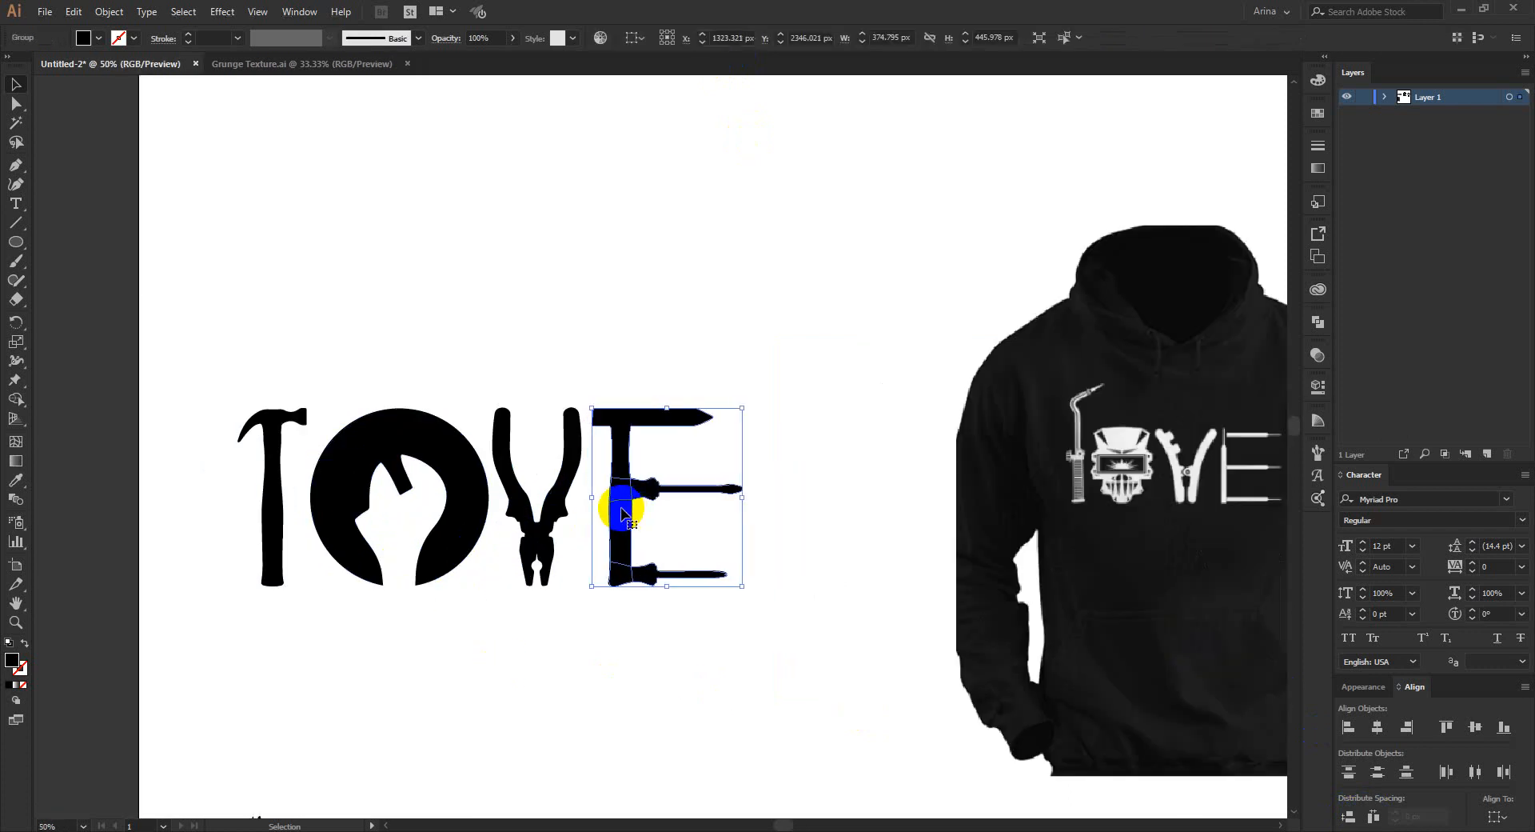
pyautogui.click(593, 627)
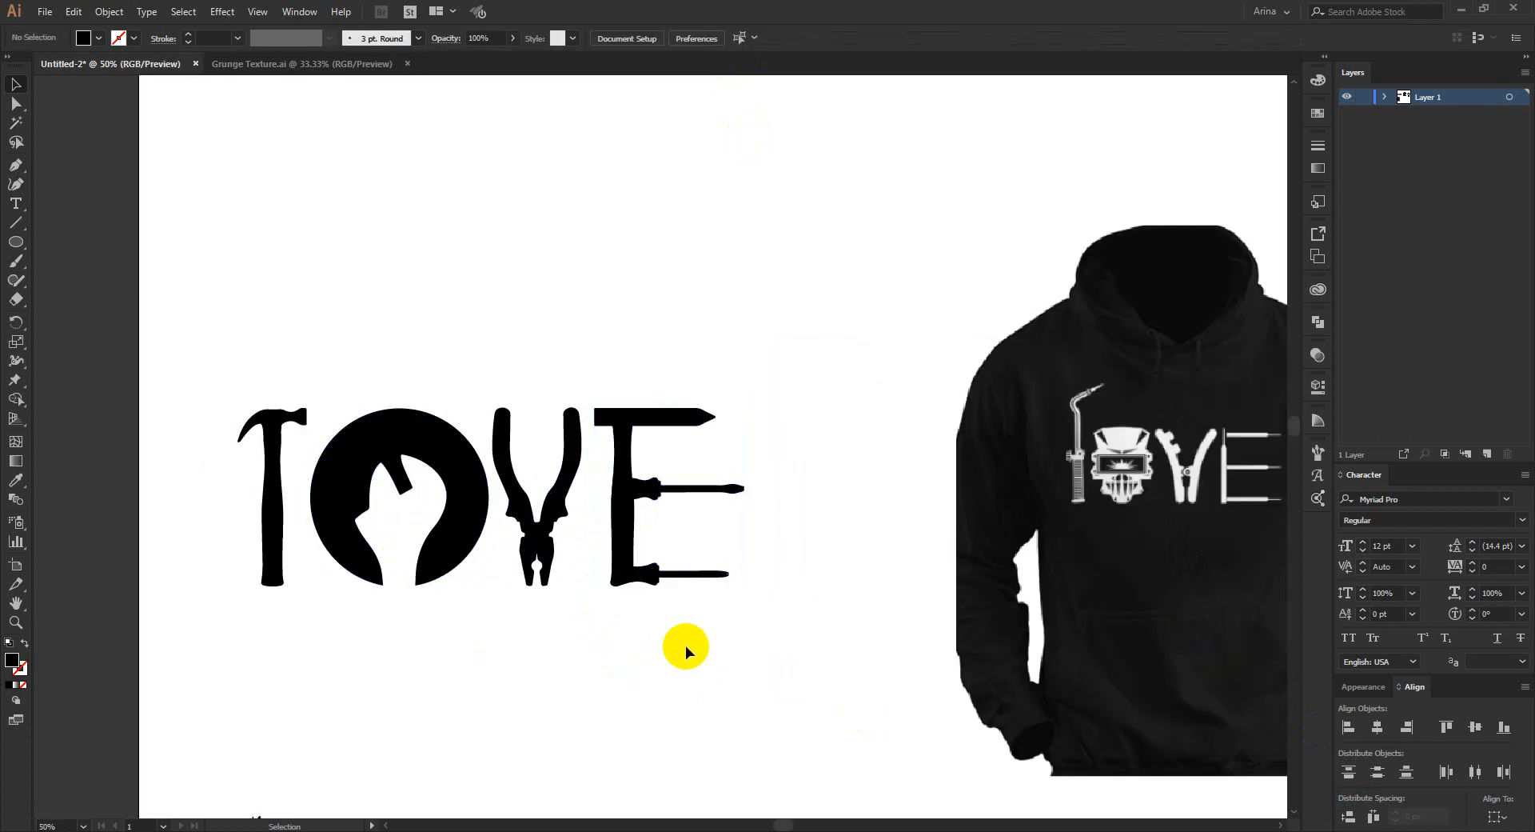
pyautogui.moveTo(640, 581); pyautogui.dragTo(643, 581)
pyautogui.click(748, 654)
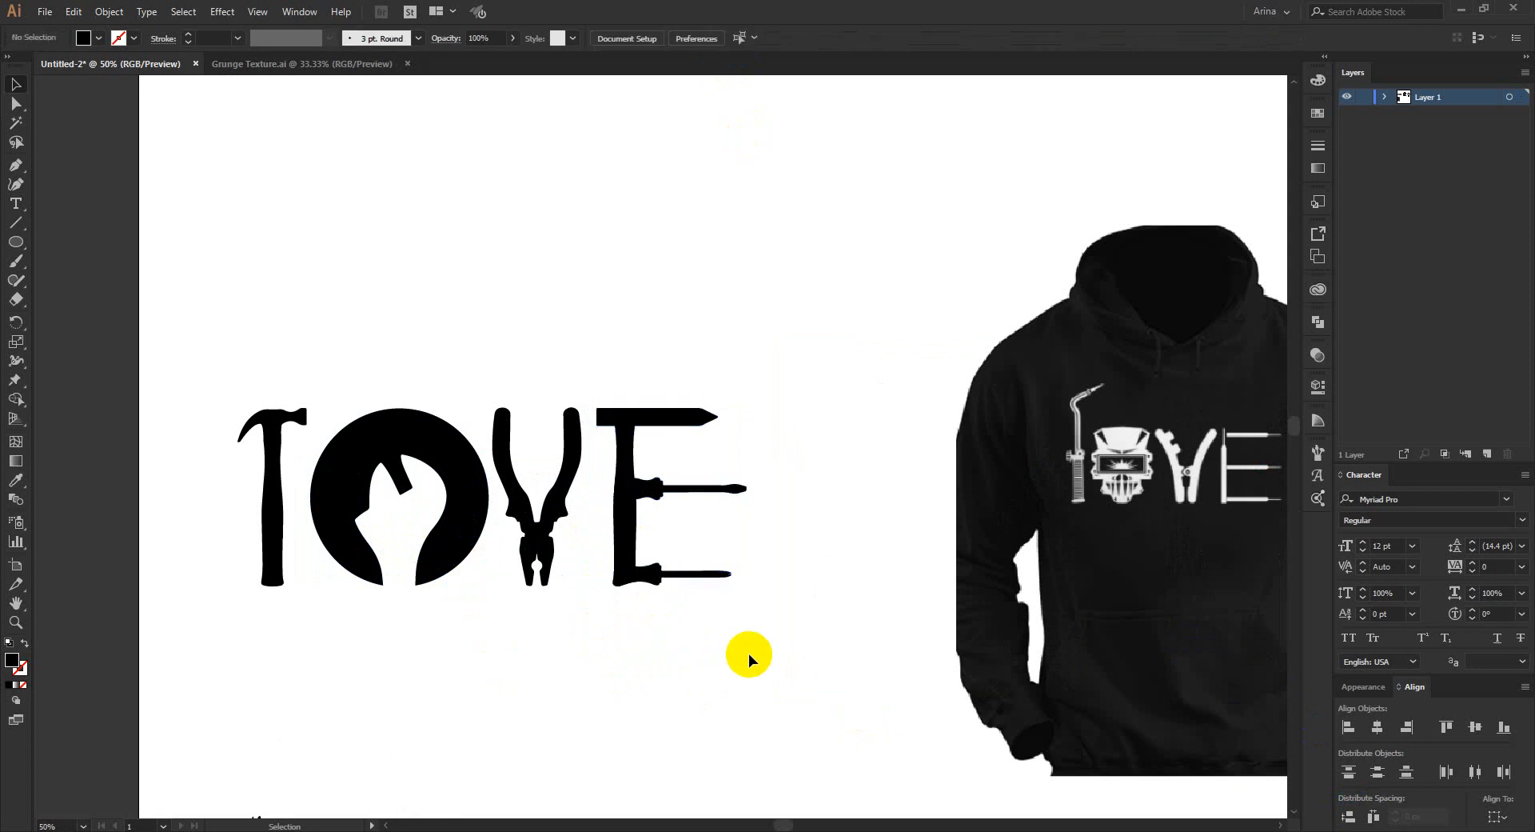
pyautogui.moveTo(749, 654); pyautogui.dragTo(227, 324)
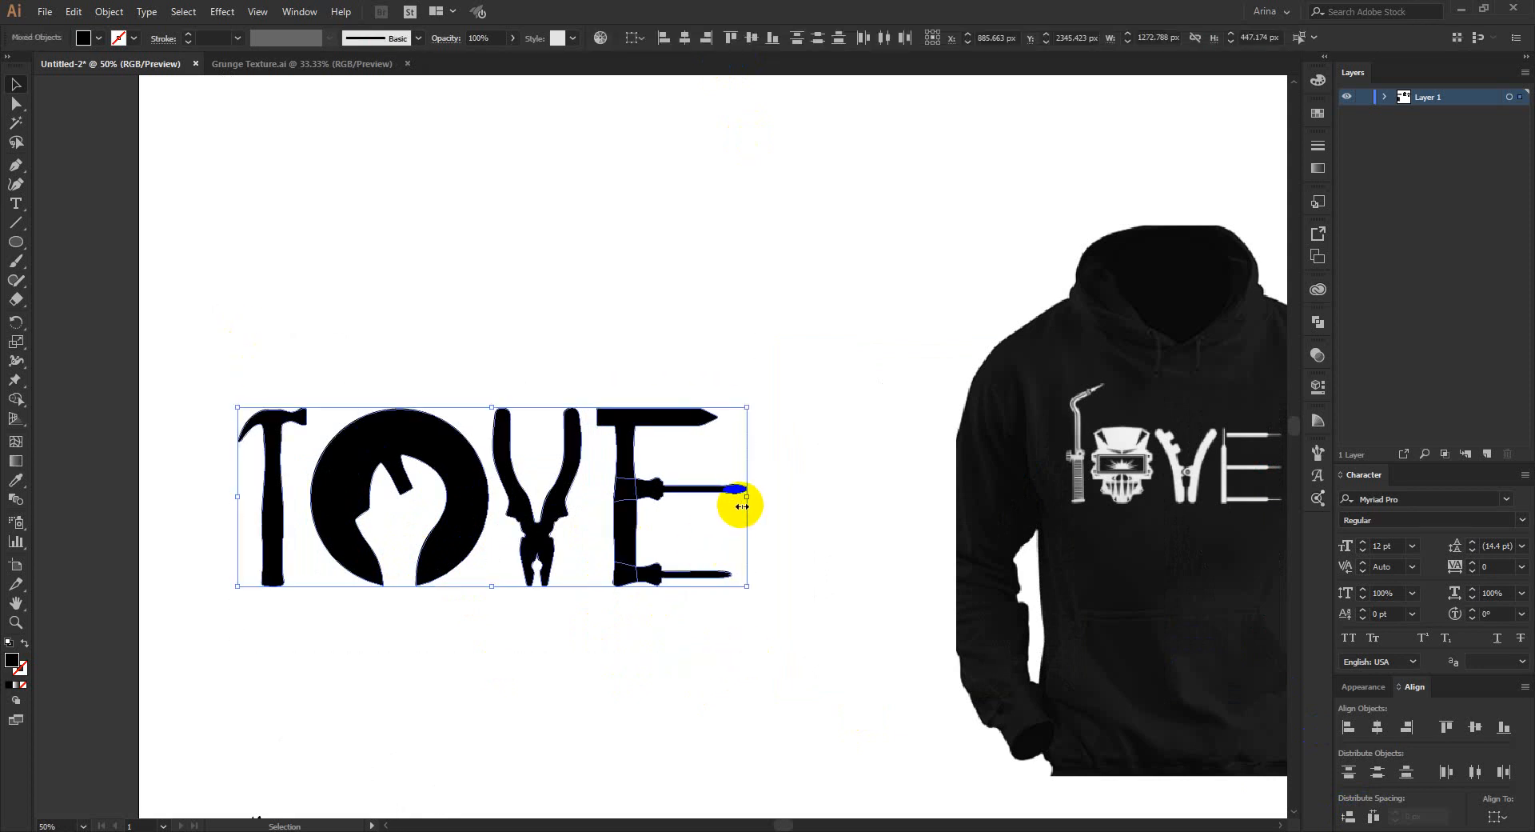
pyautogui.click(408, 298)
# Rotate the claw hammer 180° so it stands upside down as the letter L
pyautogui.click(272, 437)
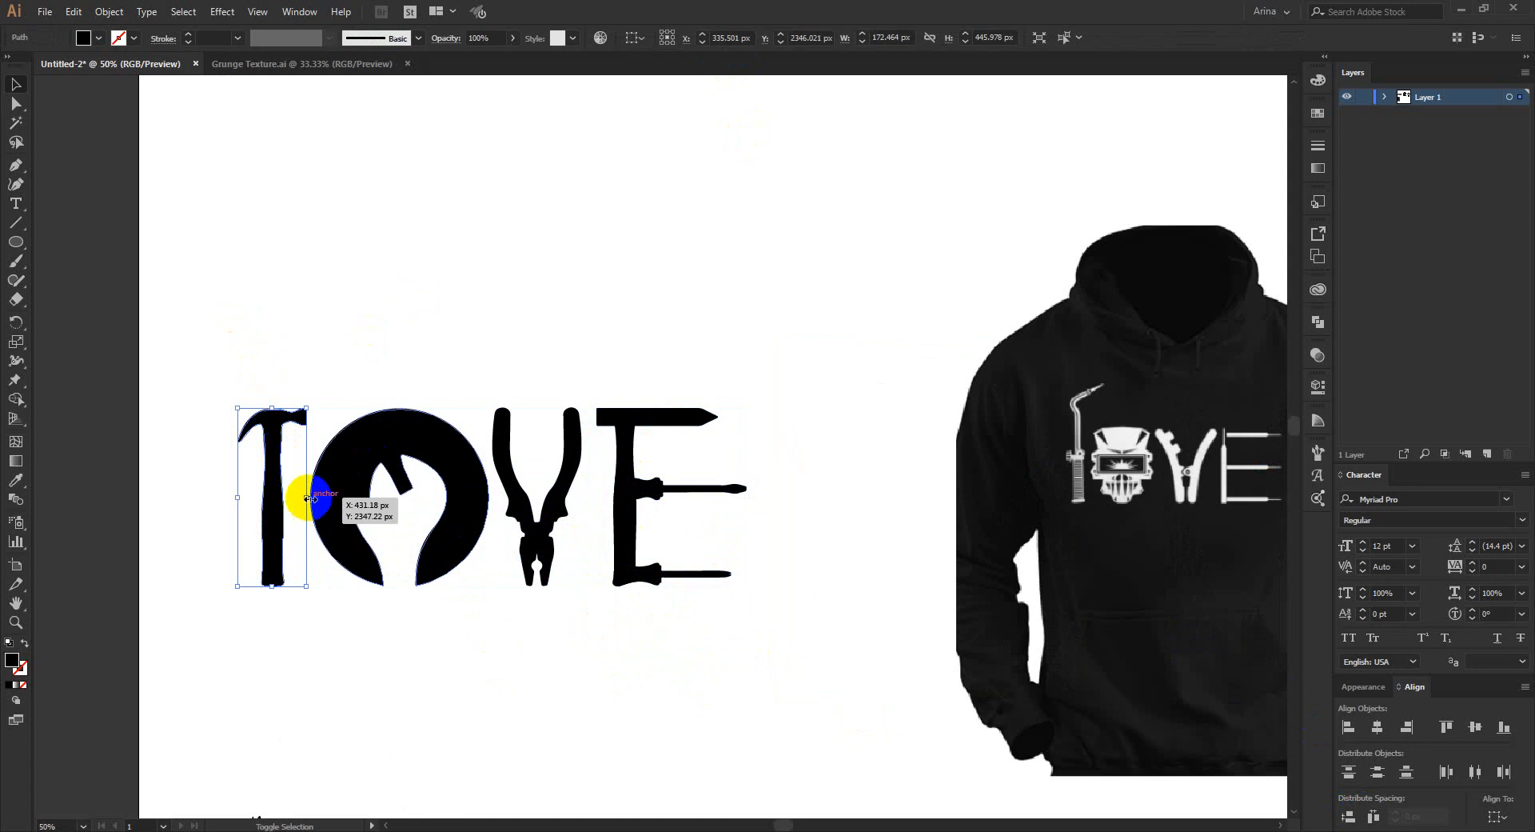
pyautogui.moveTo(309, 498); pyautogui.dragTo(120, 525)
pyautogui.click(281, 635)
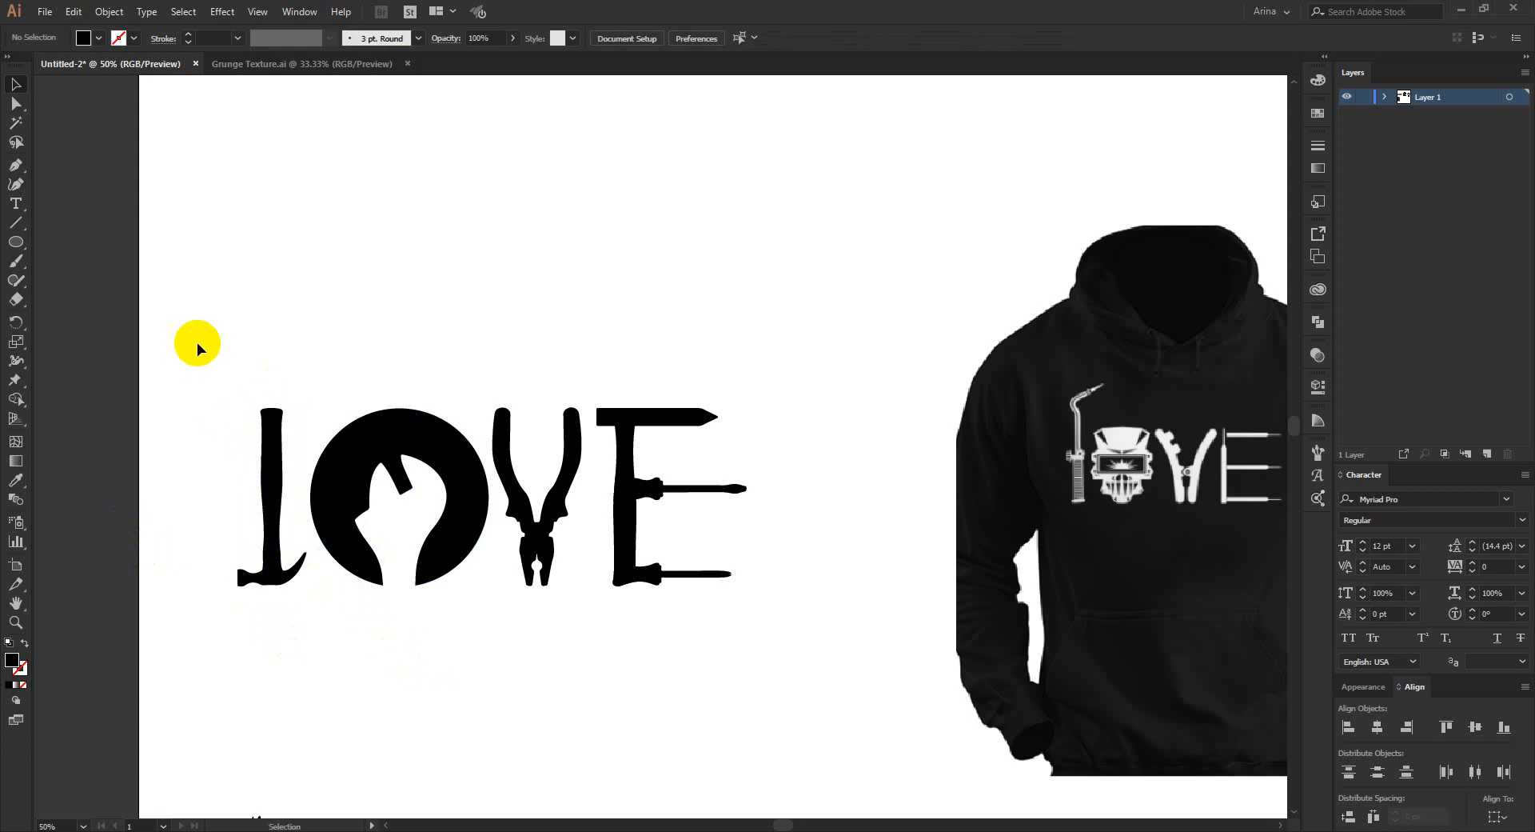
# Copy the pointed hammer out of the E group and paste it in the empty space above the word
pyautogui.doubleClick(653, 427)
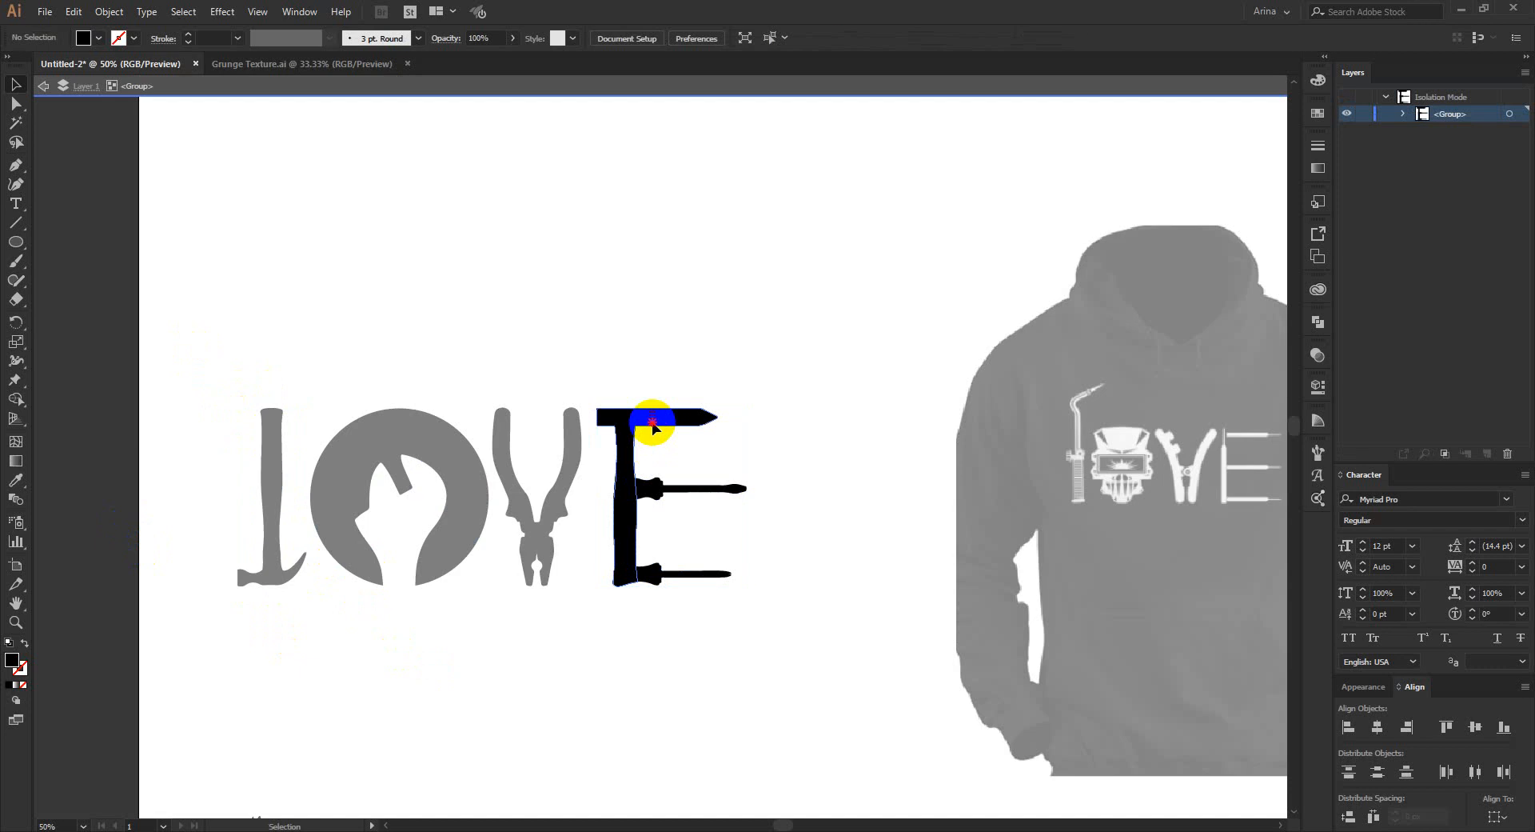
pyautogui.click(652, 428)
pyautogui.press('a')
pyautogui.hotkey('ctrl', 'c')
pyautogui.doubleClick(594, 252)
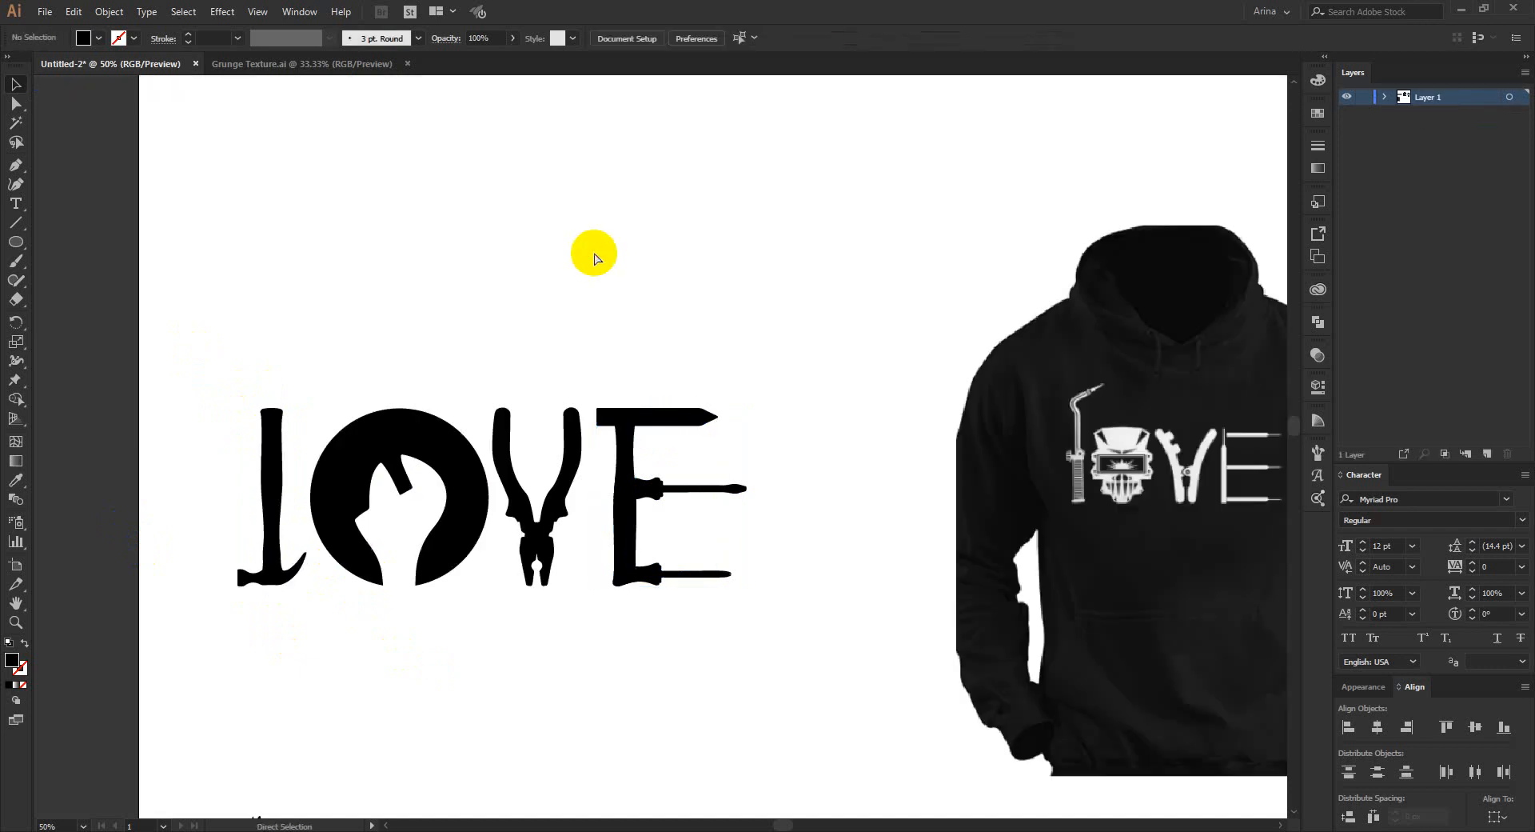
pyautogui.hotkey('ctrl', 'v')
pyautogui.moveTo(698, 368); pyautogui.dragTo(501, 199)
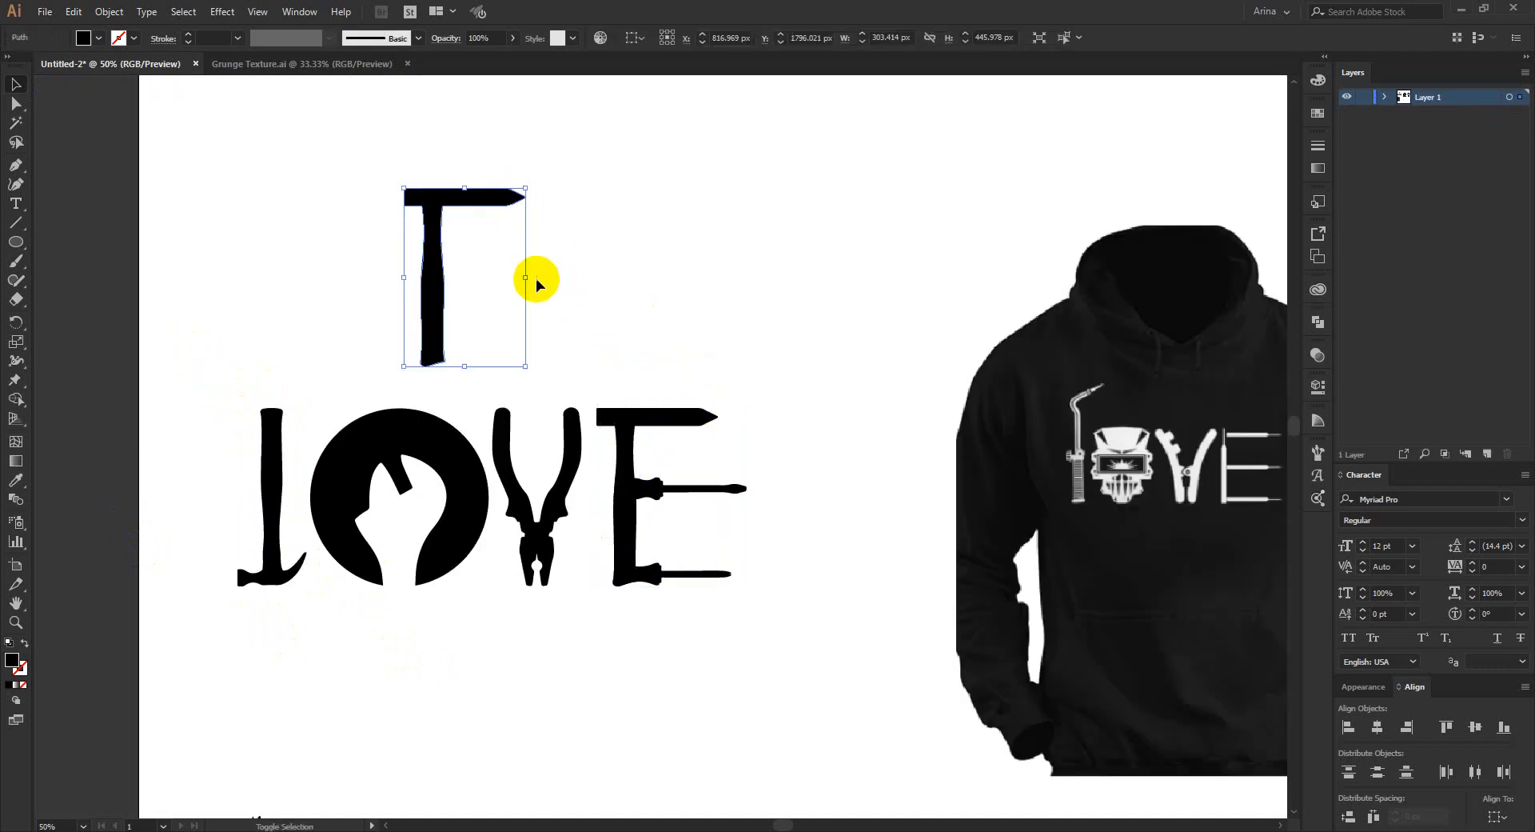
# Rotate the pasted hammer 180° and reflect it left to right so it forms the letter L
pyautogui.moveTo(536, 284); pyautogui.dragTo(333, 311)
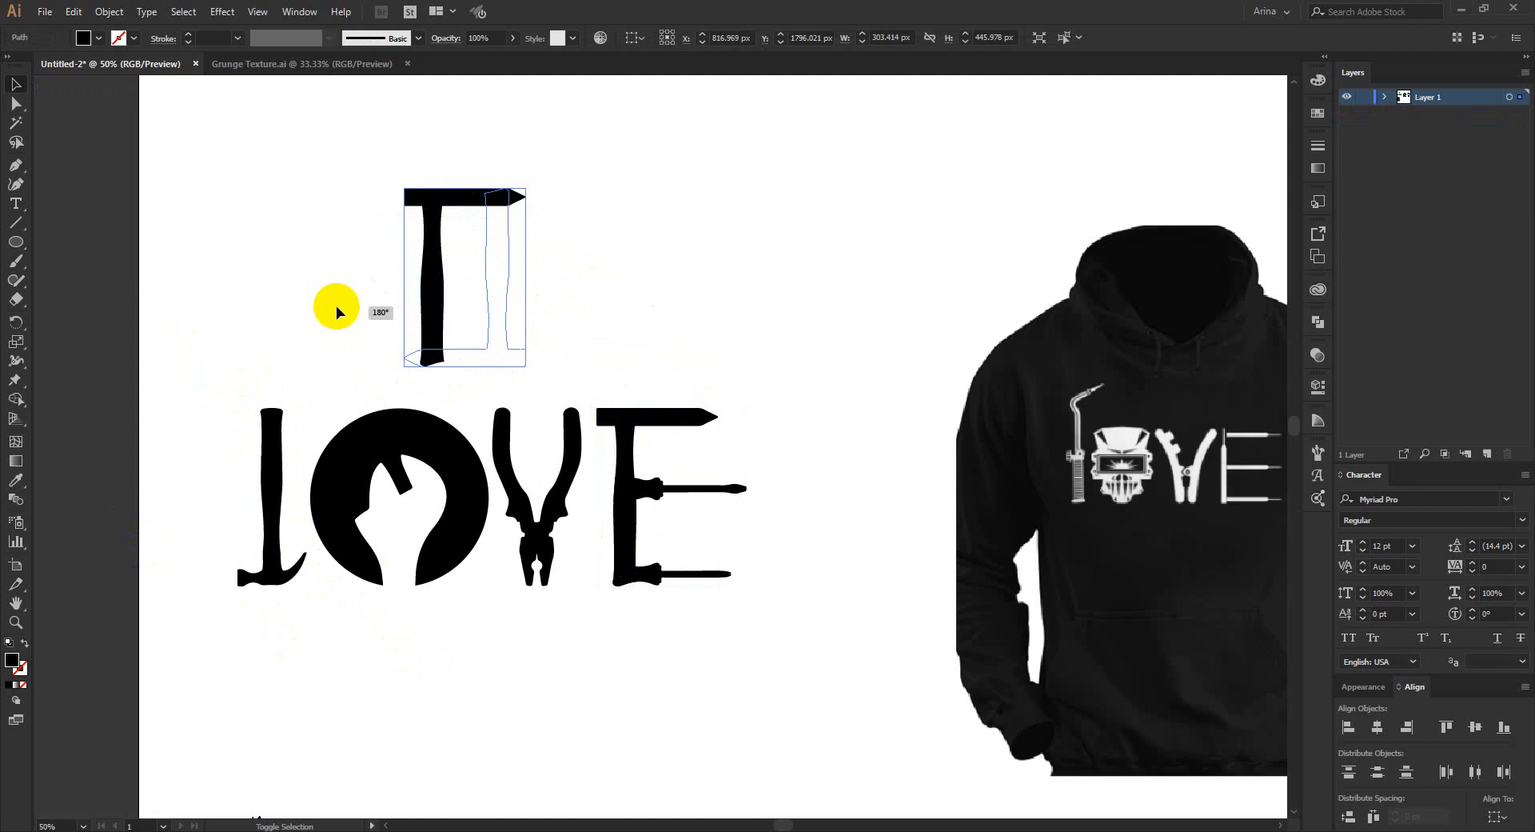
pyautogui.rightClick(509, 317)
pyautogui.moveTo(559, 548)
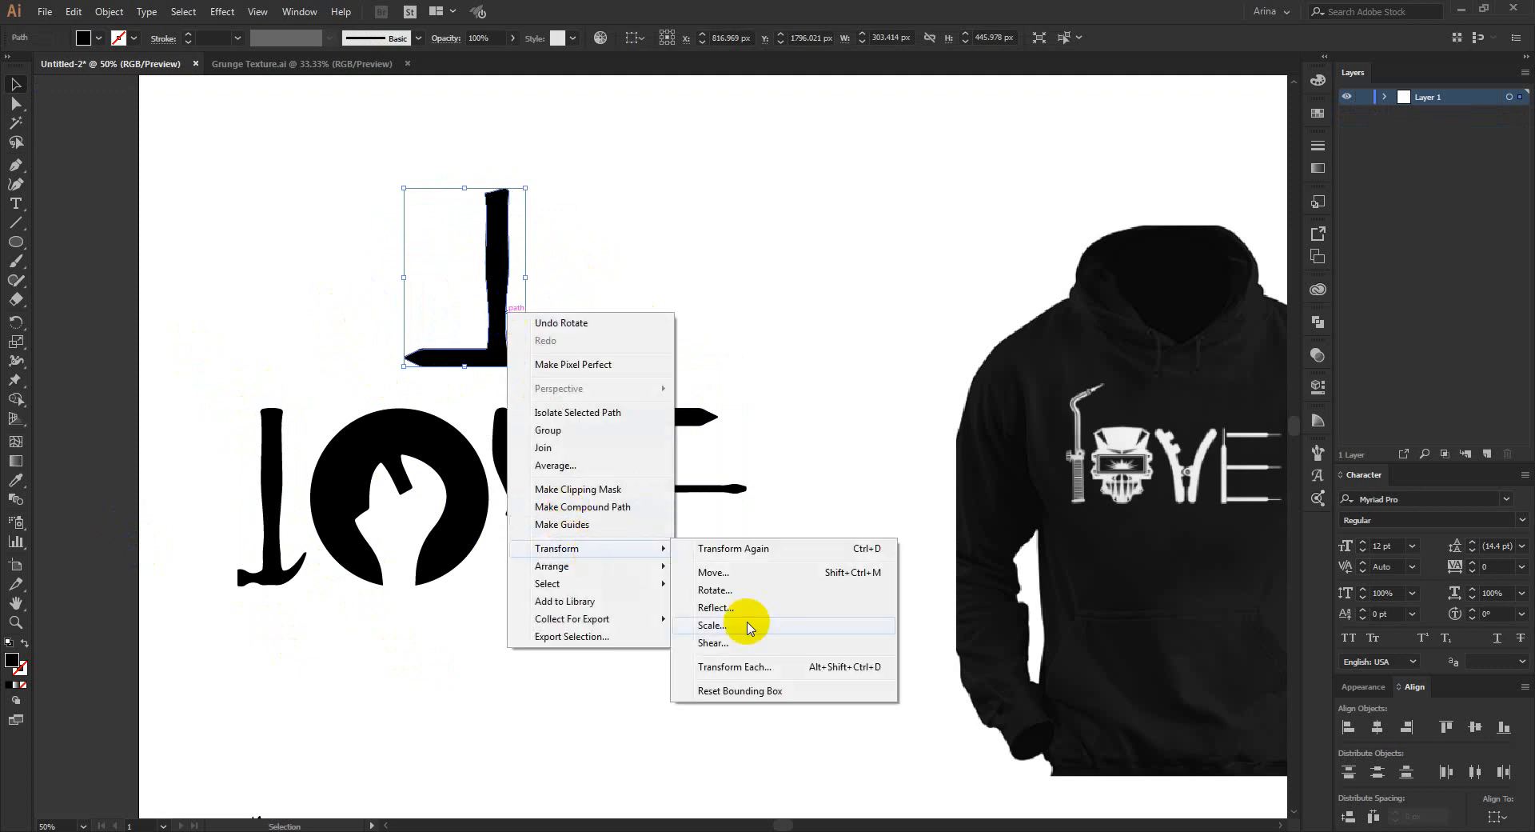
pyautogui.click(737, 608)
pyautogui.click(1031, 419)
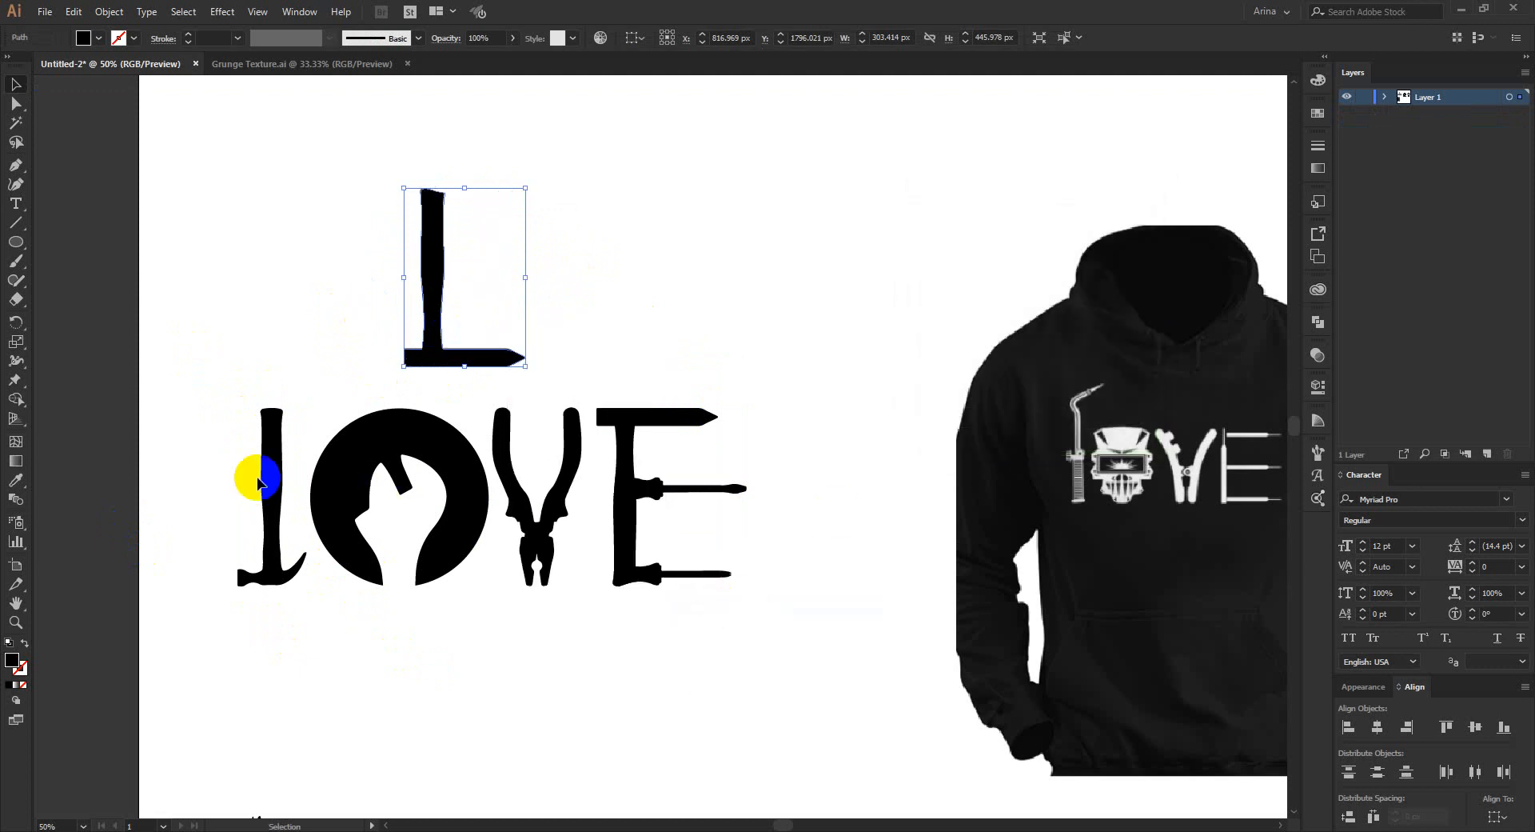
# Take the claw hammer out of the L position, rotate it upright again and place it over the stem of the E
pyautogui.moveTo(256, 458); pyautogui.dragTo(846, 499)
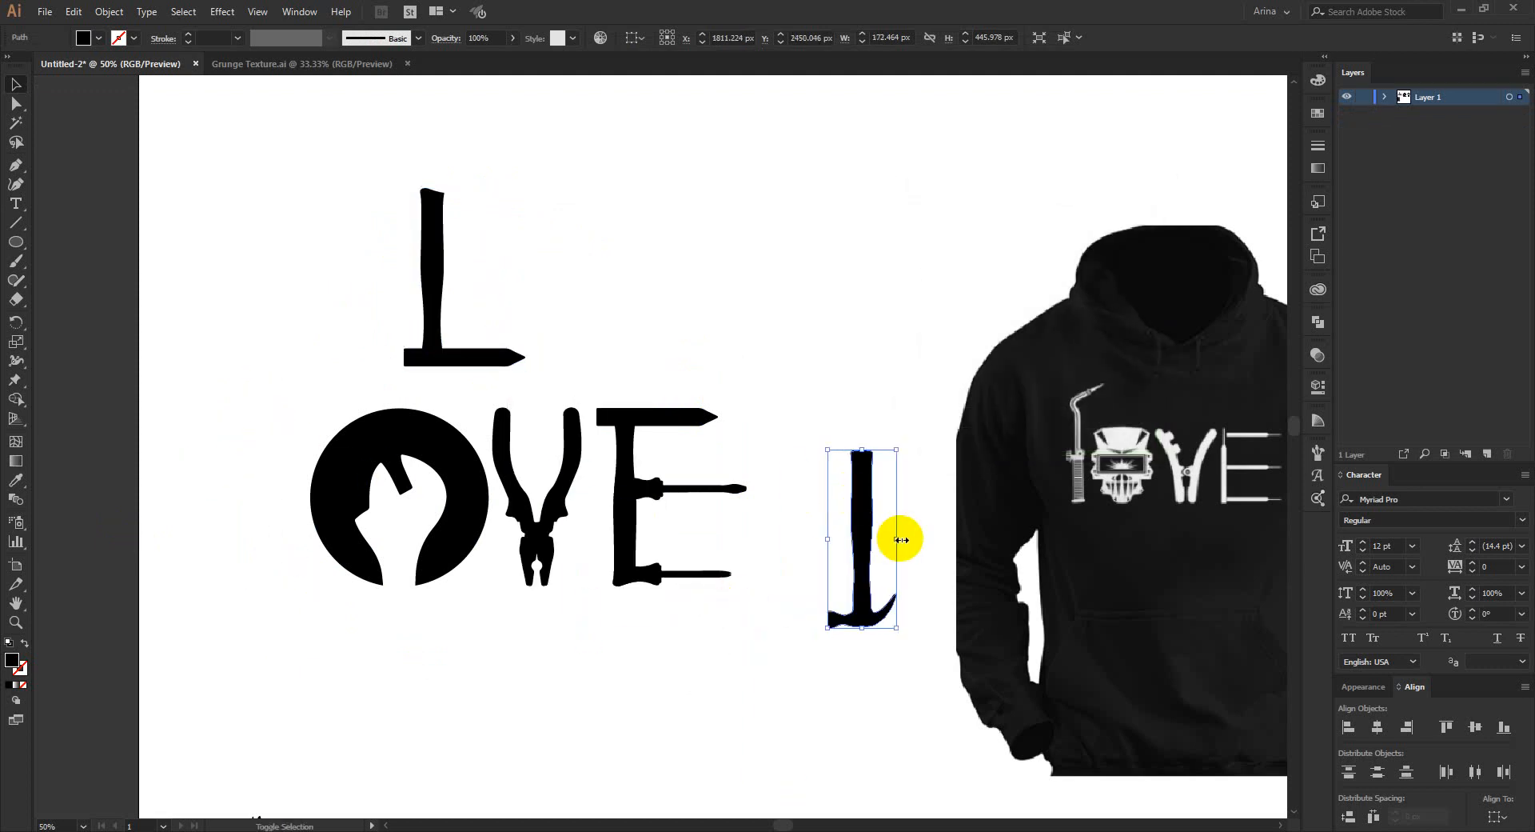
pyautogui.moveTo(907, 540); pyautogui.dragTo(679, 592)
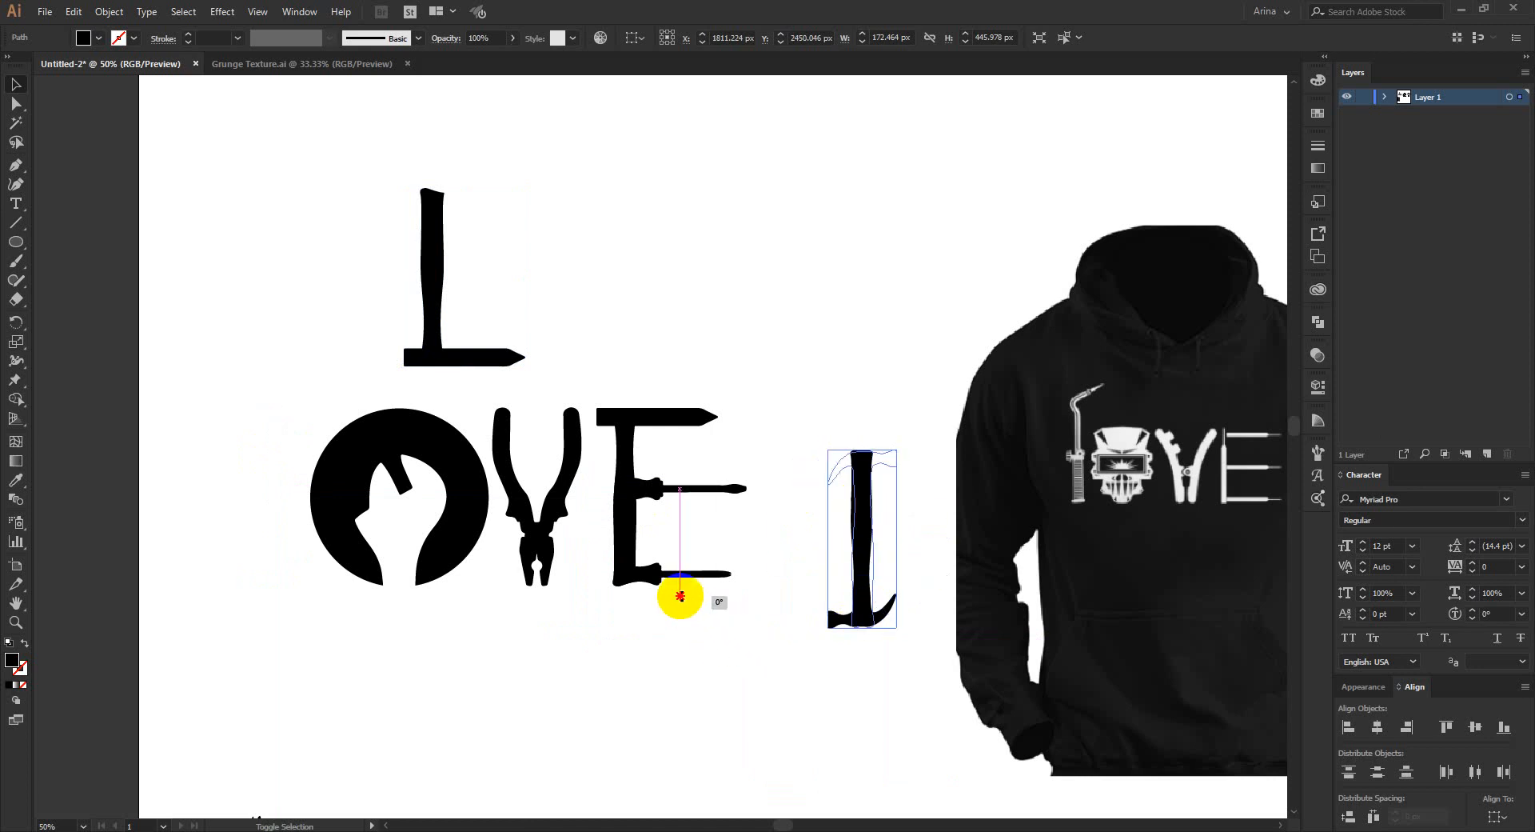
pyautogui.moveTo(859, 551); pyautogui.dragTo(627, 508)
pyautogui.scroll(2, 668, 480)
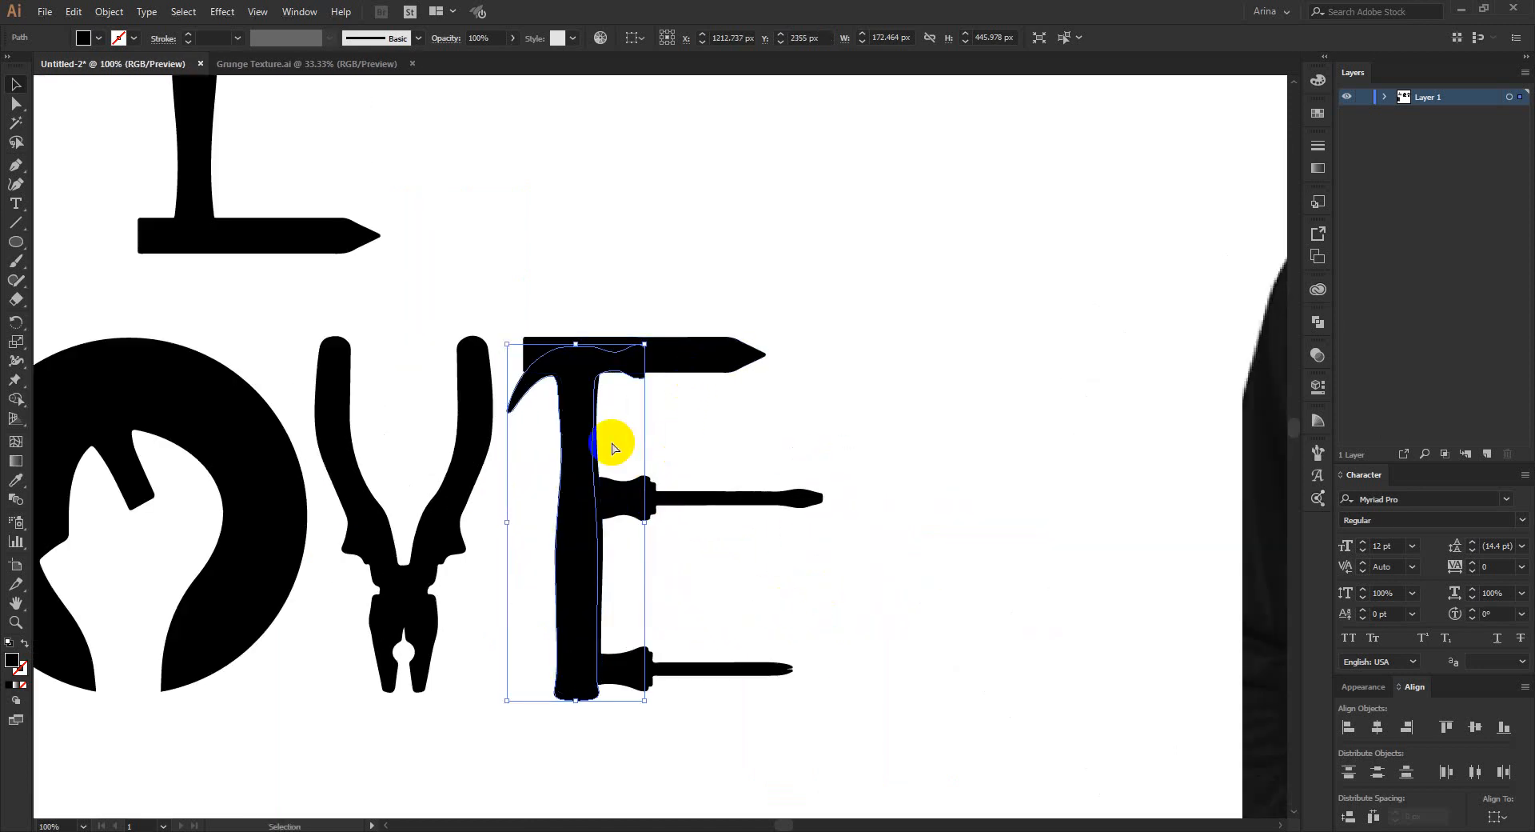
# Replace the pointed hammer inside the E group with the claw hammer
pyautogui.click(611, 445)
pyautogui.doubleClick(621, 356)
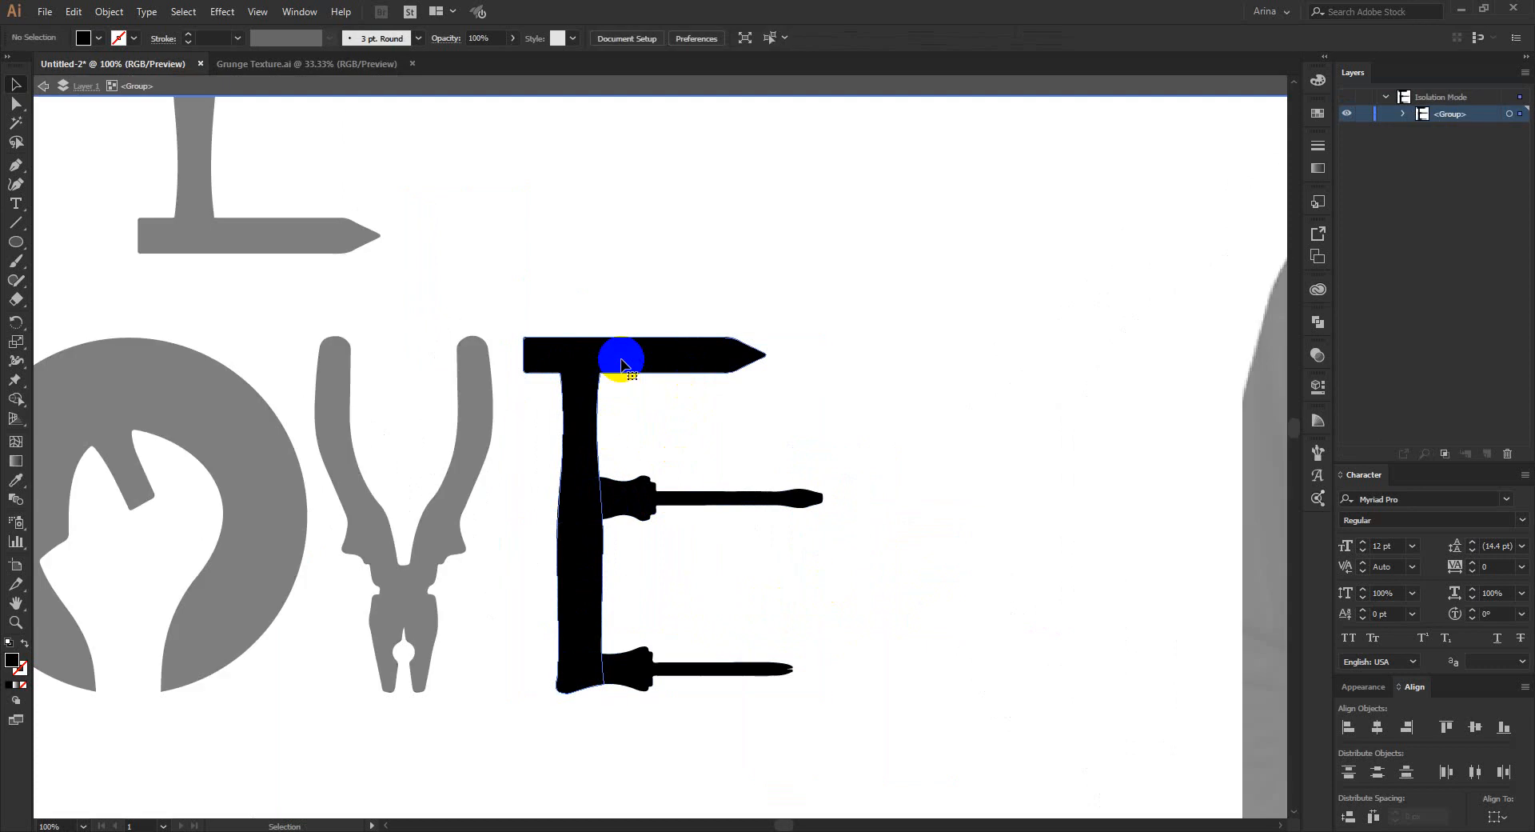
pyautogui.click(621, 360)
pyautogui.press('Delete')
pyautogui.hotkey('ctrl', 'z')
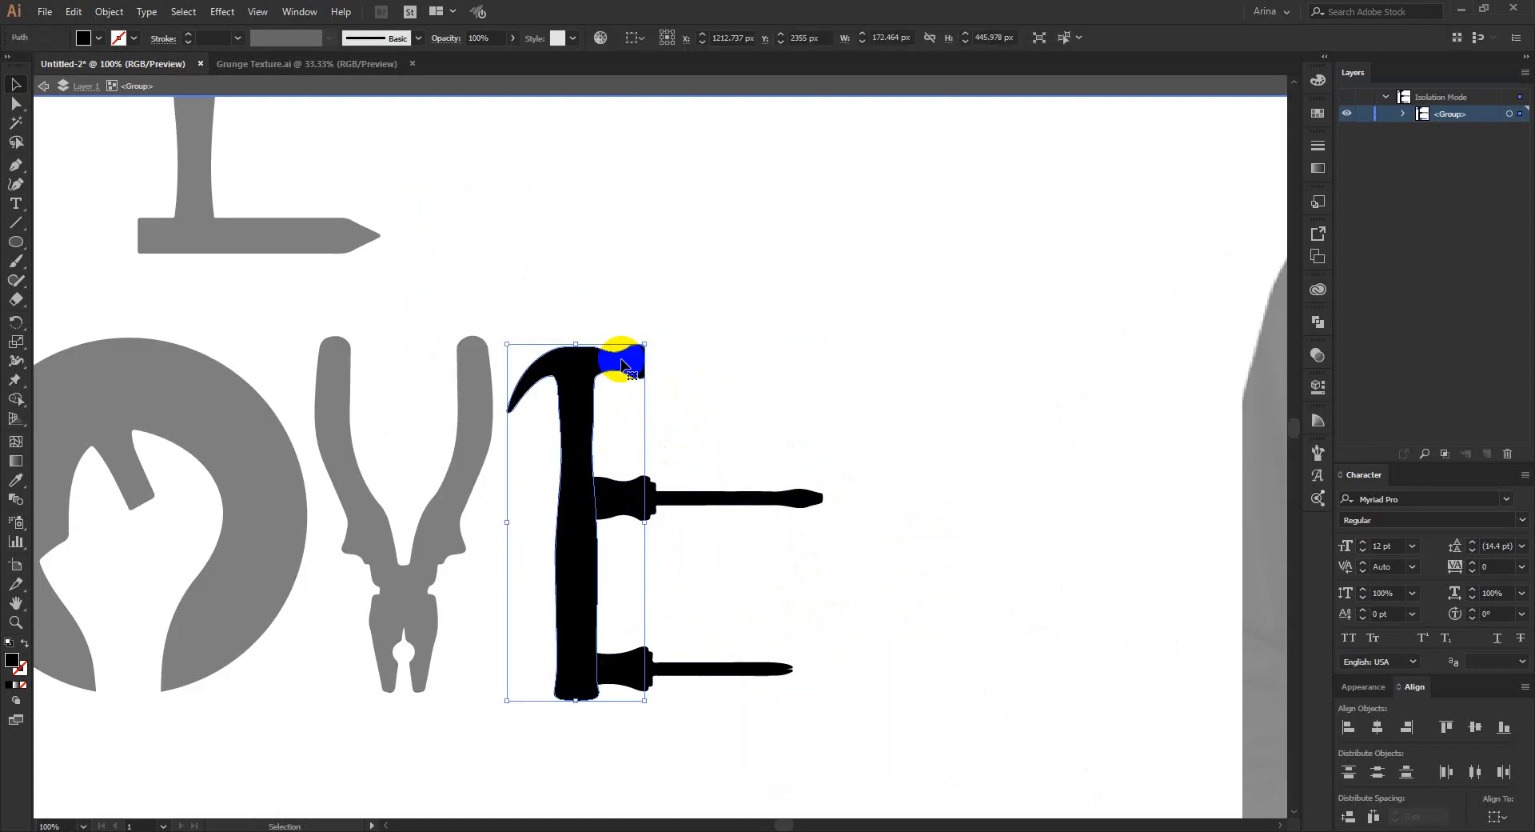
# Line up the claw hammer with the letter height, scale it to about 447 px tall and nudge it left to cover the screwdriver handle ends
pyautogui.moveTo(590, 607); pyautogui.dragTo(597, 597)
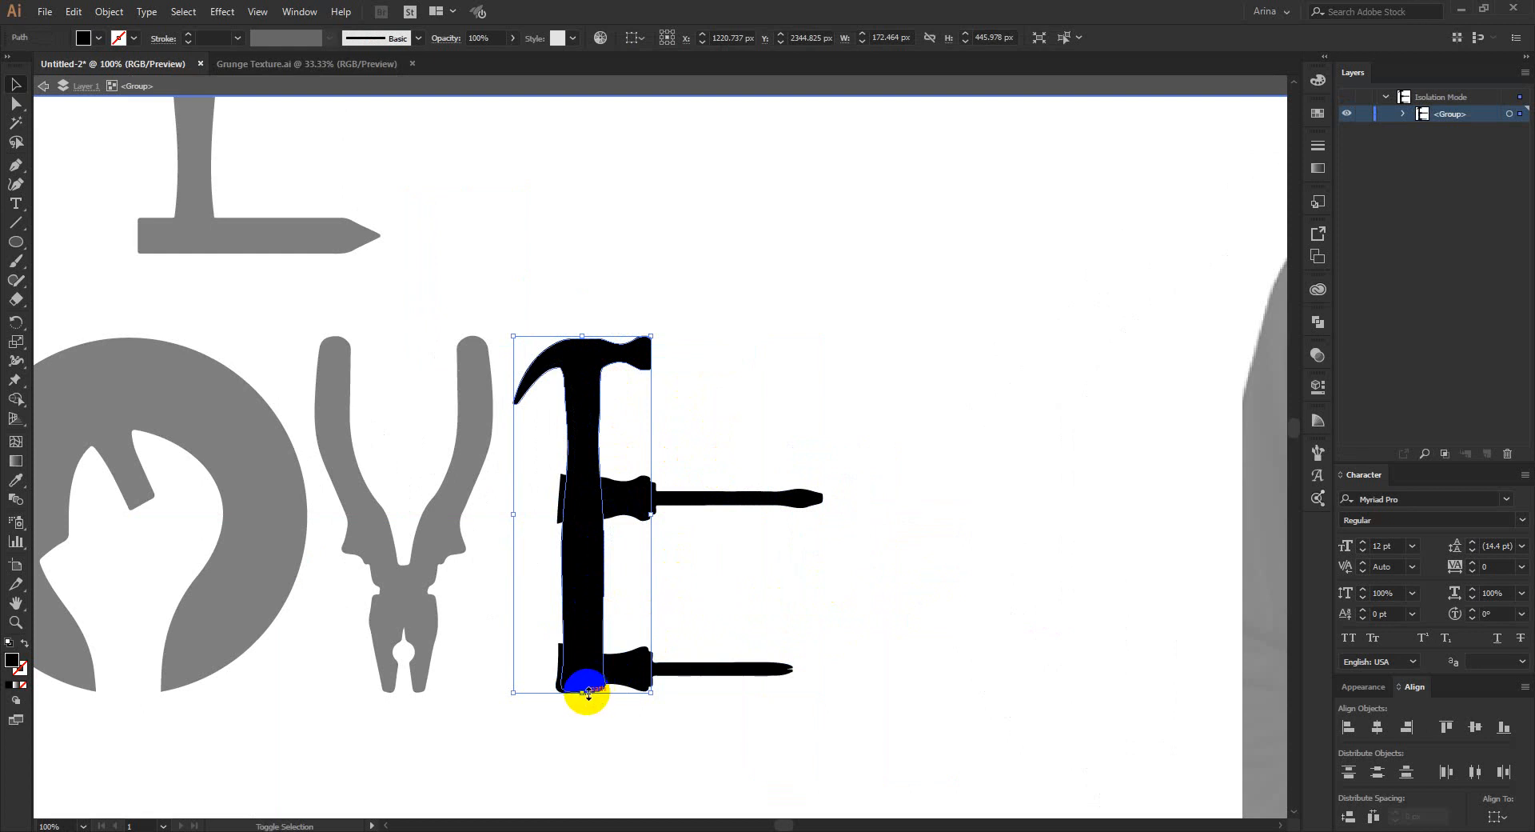
pyautogui.moveTo(584, 695); pyautogui.dragTo(585, 694)
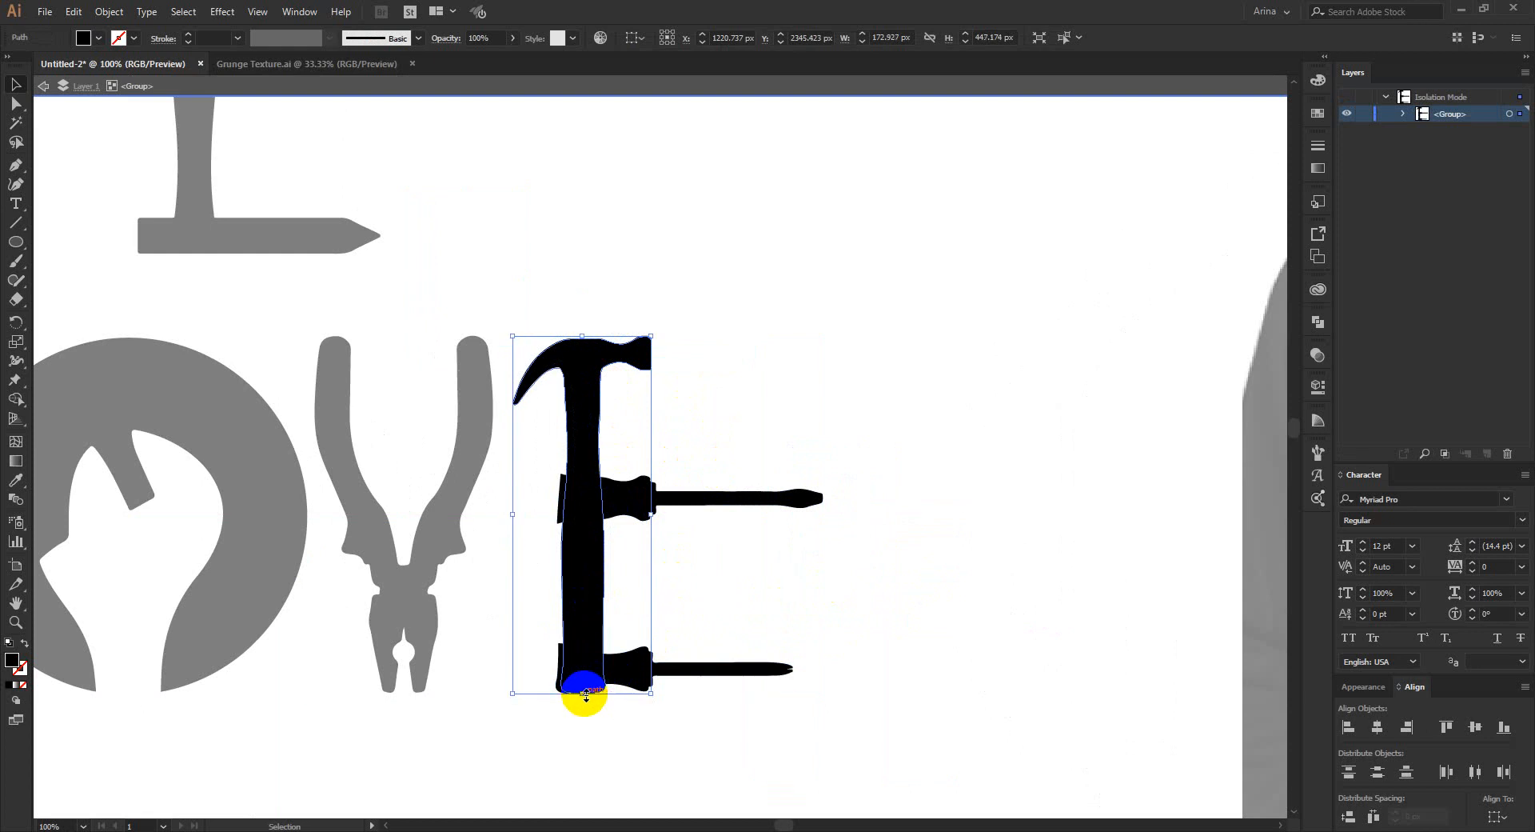
pyautogui.press('Left')
pyautogui.press('Left')
pyautogui.press('Left')
pyautogui.press('Left')
pyautogui.press('Left')
pyautogui.press('Left')
pyautogui.press('Left')
pyautogui.press('Left')
pyautogui.press('Left')
pyautogui.press('Left')
pyautogui.press('Left')
pyautogui.press('Left')
pyautogui.press('Left')
pyautogui.press('Left')
pyautogui.press('Left')
pyautogui.press('Left')
pyautogui.press('Left')
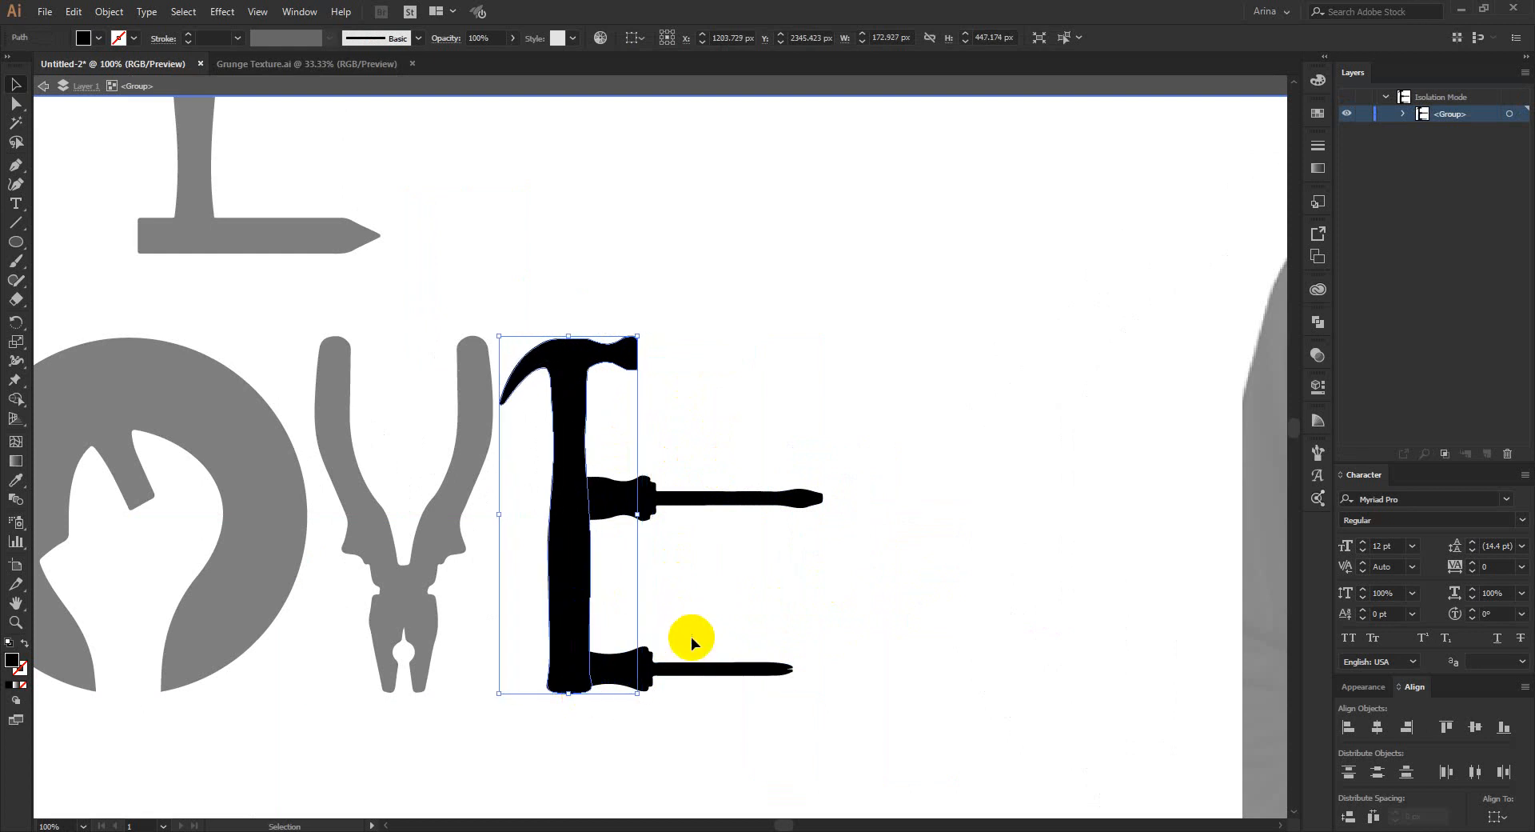
# Use Shape Builder on the claw hammer and lower screwdriver to clean up the hammer's corner protruding beneath the screwdriver handle
pyautogui.moveTo(681, 761); pyautogui.dragTo(570, 365)
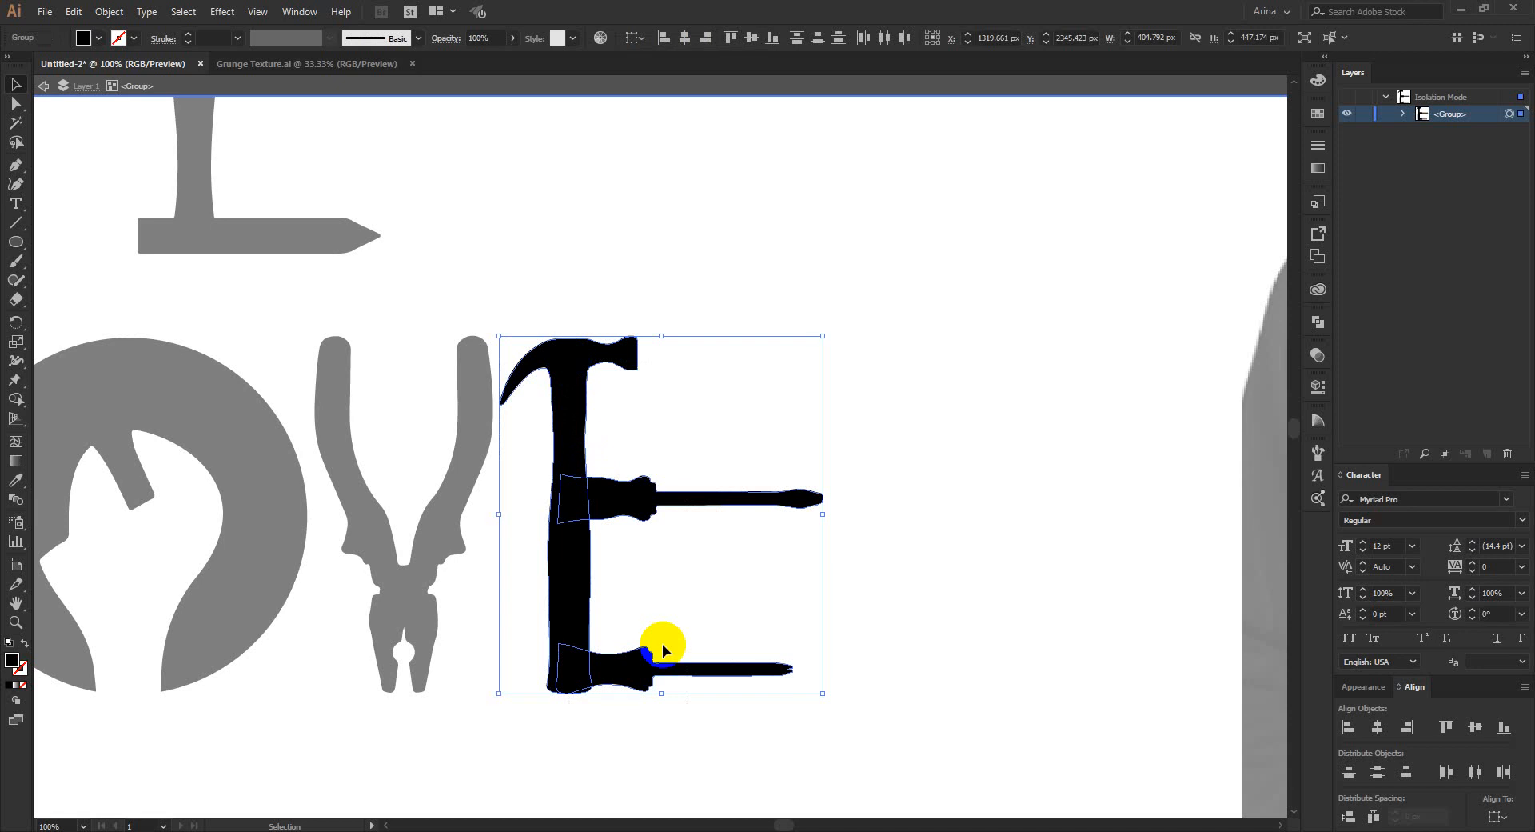
pyautogui.click(662, 645)
pyautogui.click(627, 694)
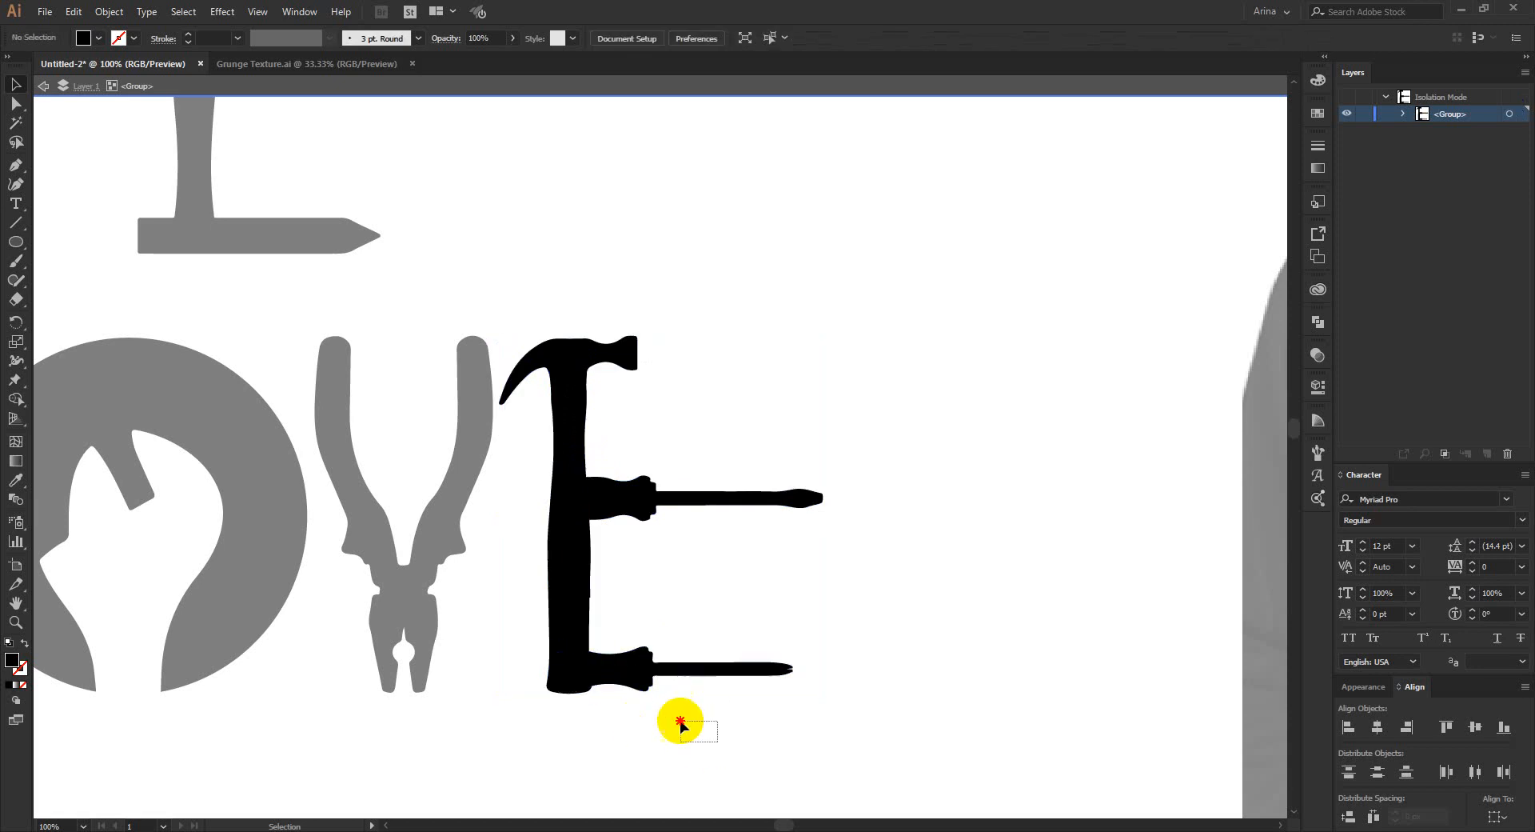
pyautogui.keyDown('shift'); pyautogui.click(570, 614); pyautogui.keyUp('shift')
pyautogui.hotkey('shift', 'm')
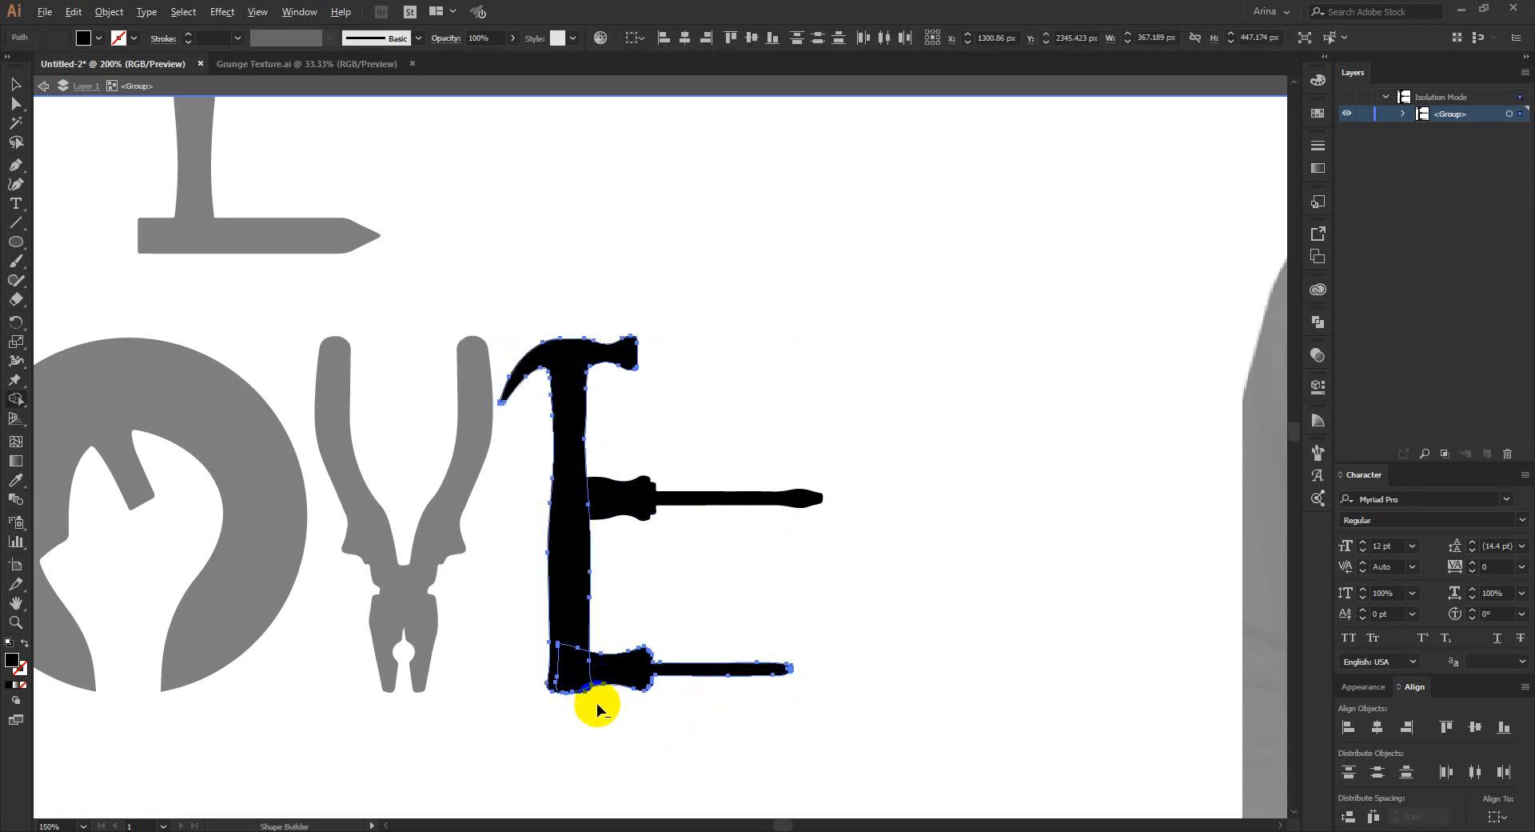
pyautogui.scroll(4, 596, 703)
pyautogui.click(550, 658)
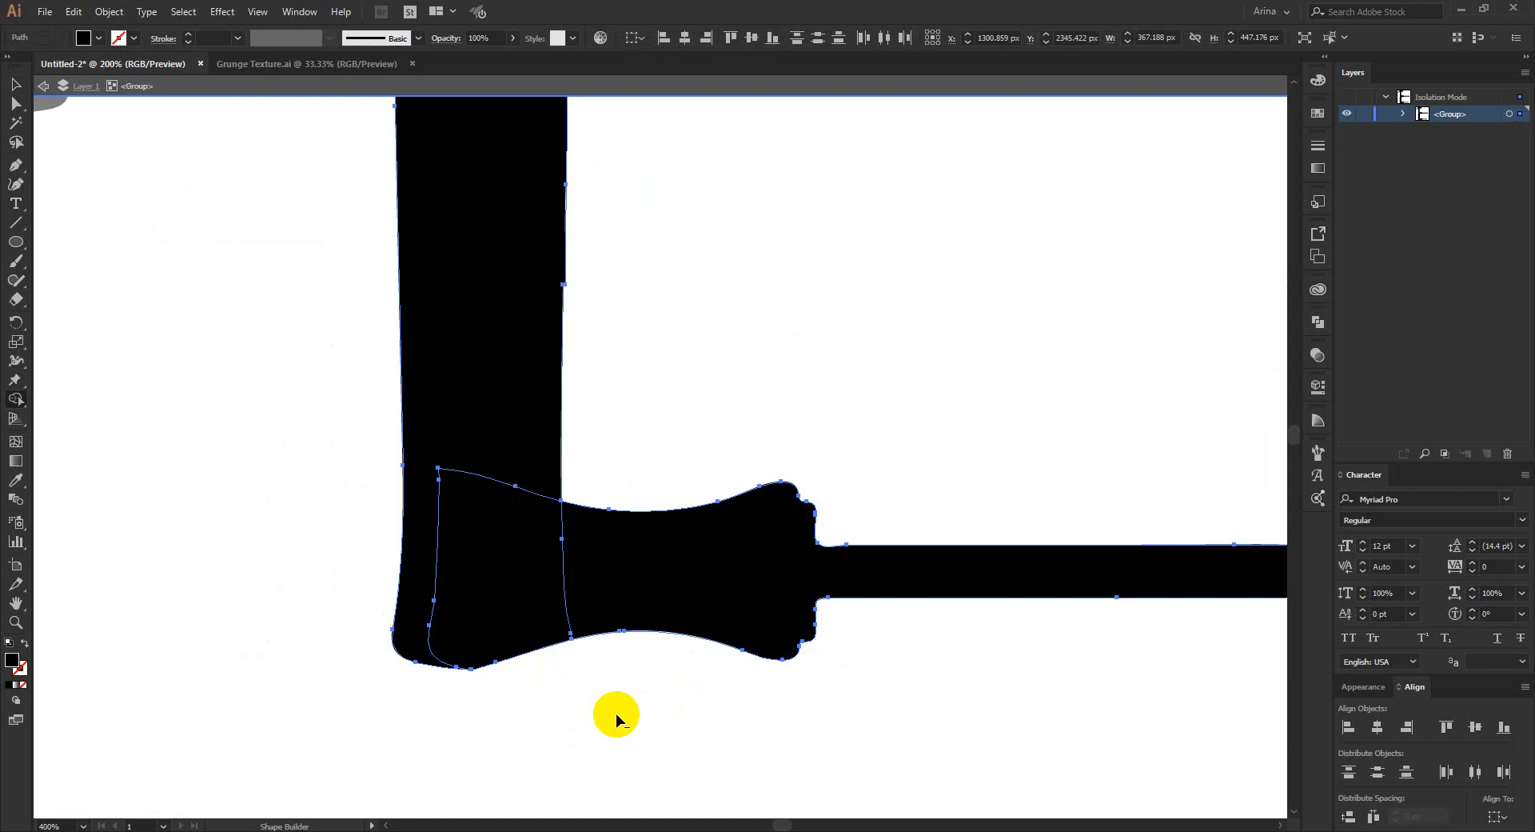
pyautogui.scroll(-4, 617, 713)
pyautogui.press('v')
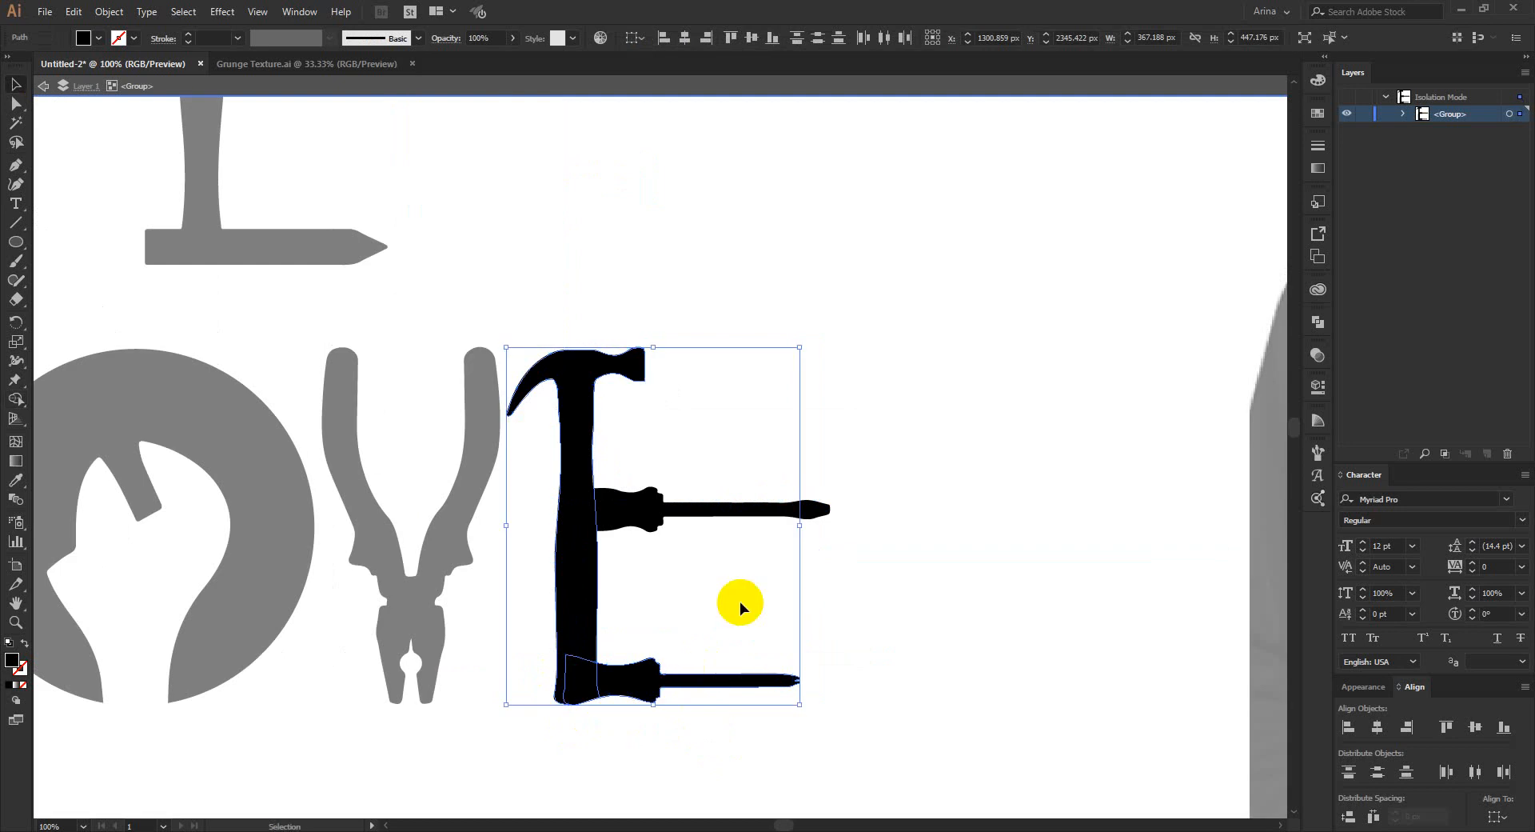
# Lengthen the claw hammer's head to the right by shifting the anchor points of its striking face, and leave the E group
pyautogui.click(720, 414)
pyautogui.press('a')
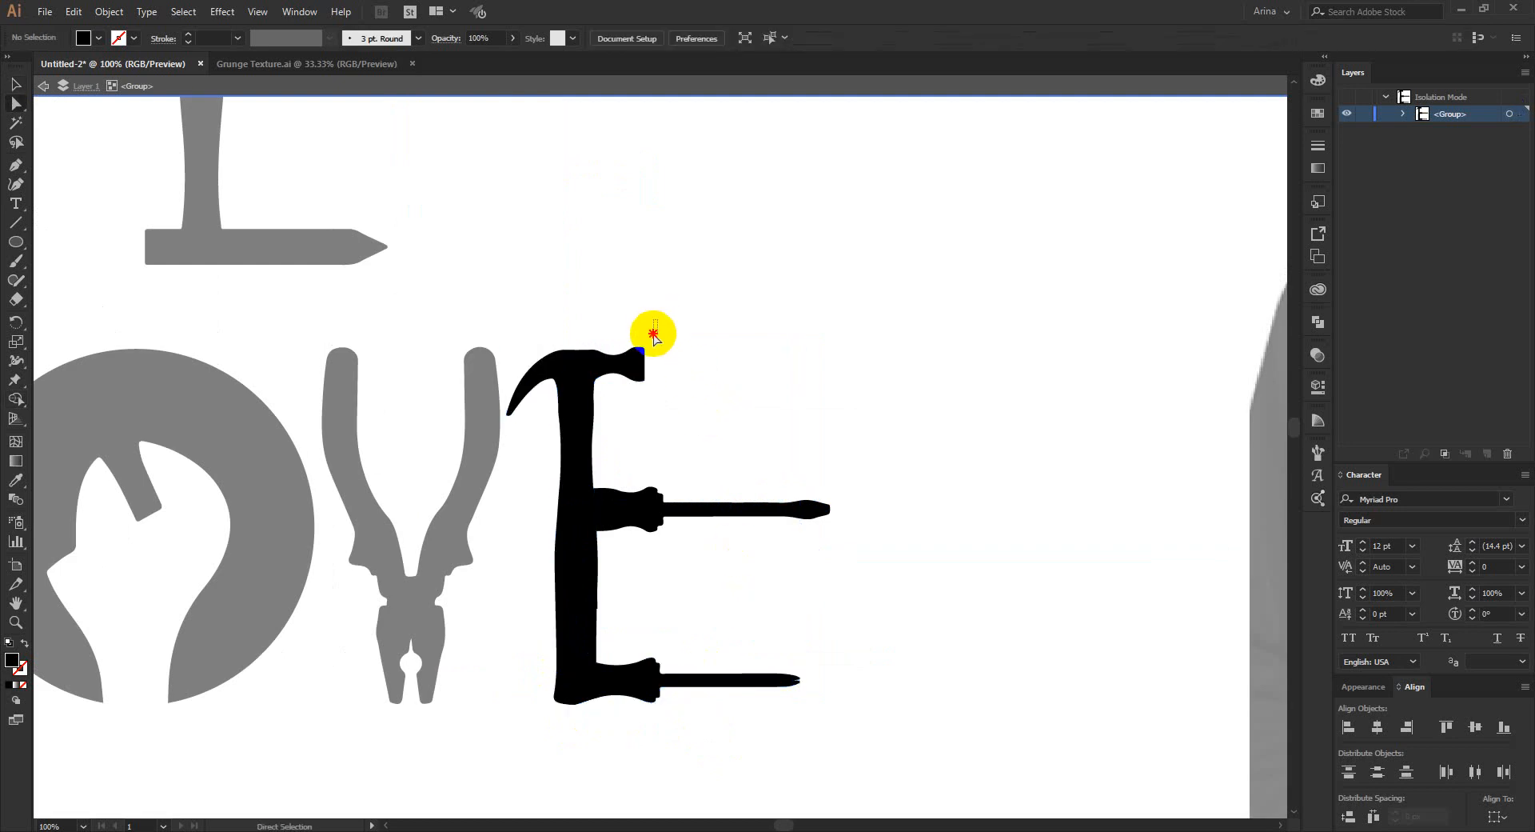
pyautogui.moveTo(651, 333); pyautogui.dragTo(638, 408)
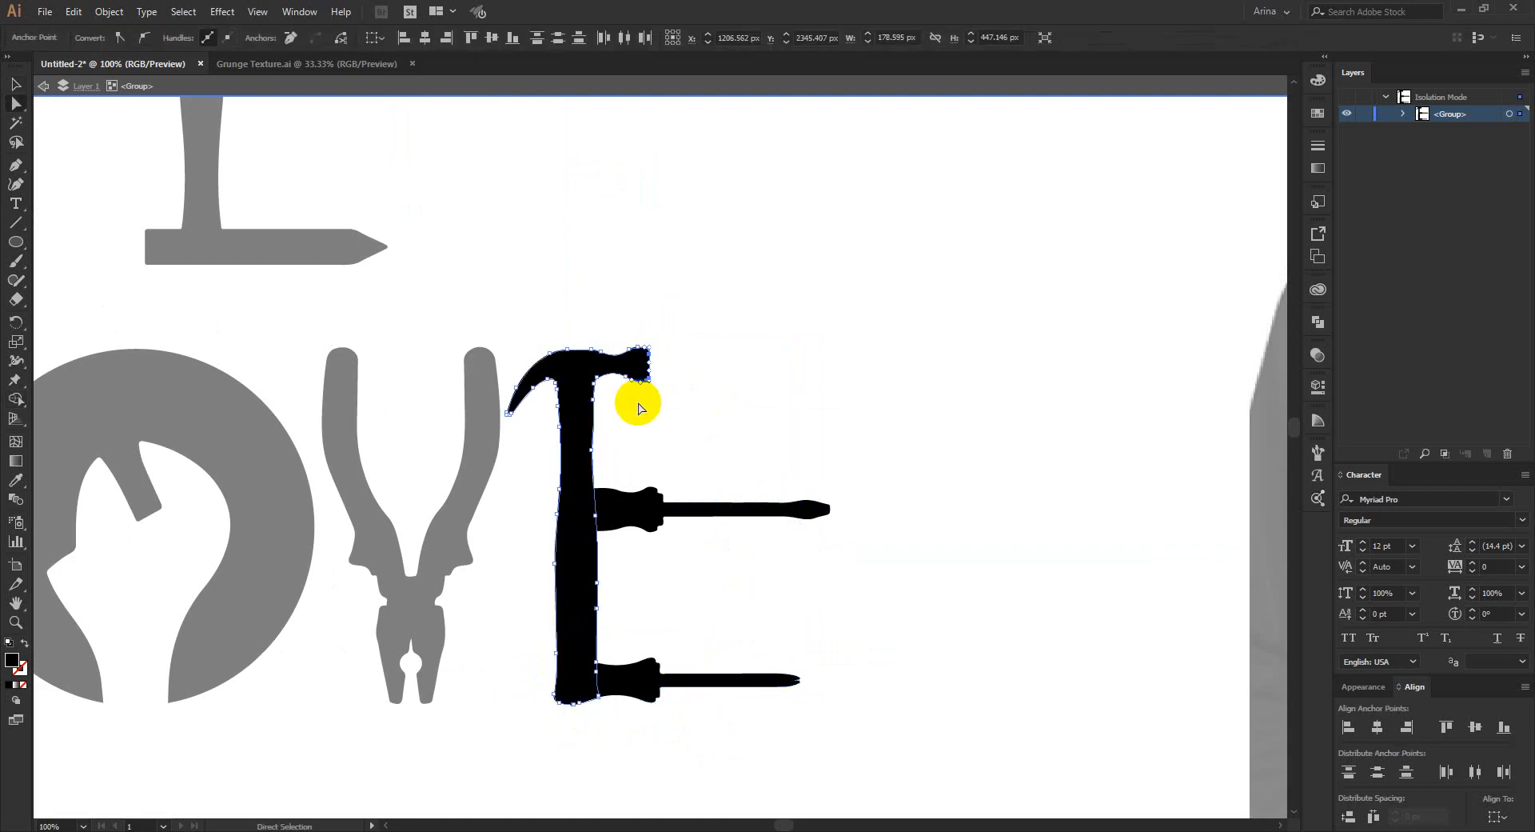
pyautogui.press('Delete')
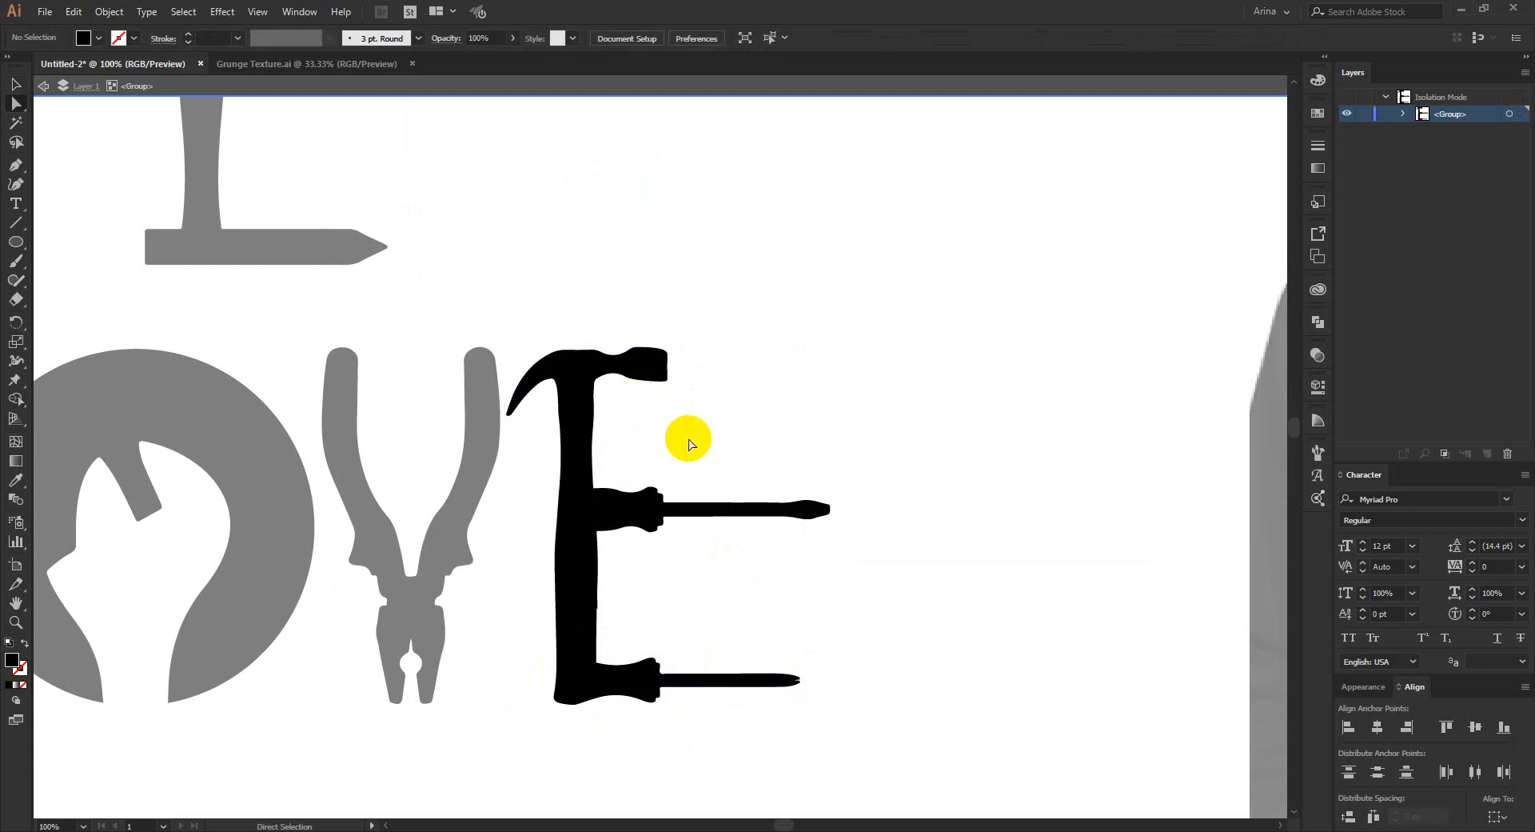
pyautogui.press('v')
pyautogui.doubleClick(687, 438)
pyautogui.scroll(-1, 741, 453)
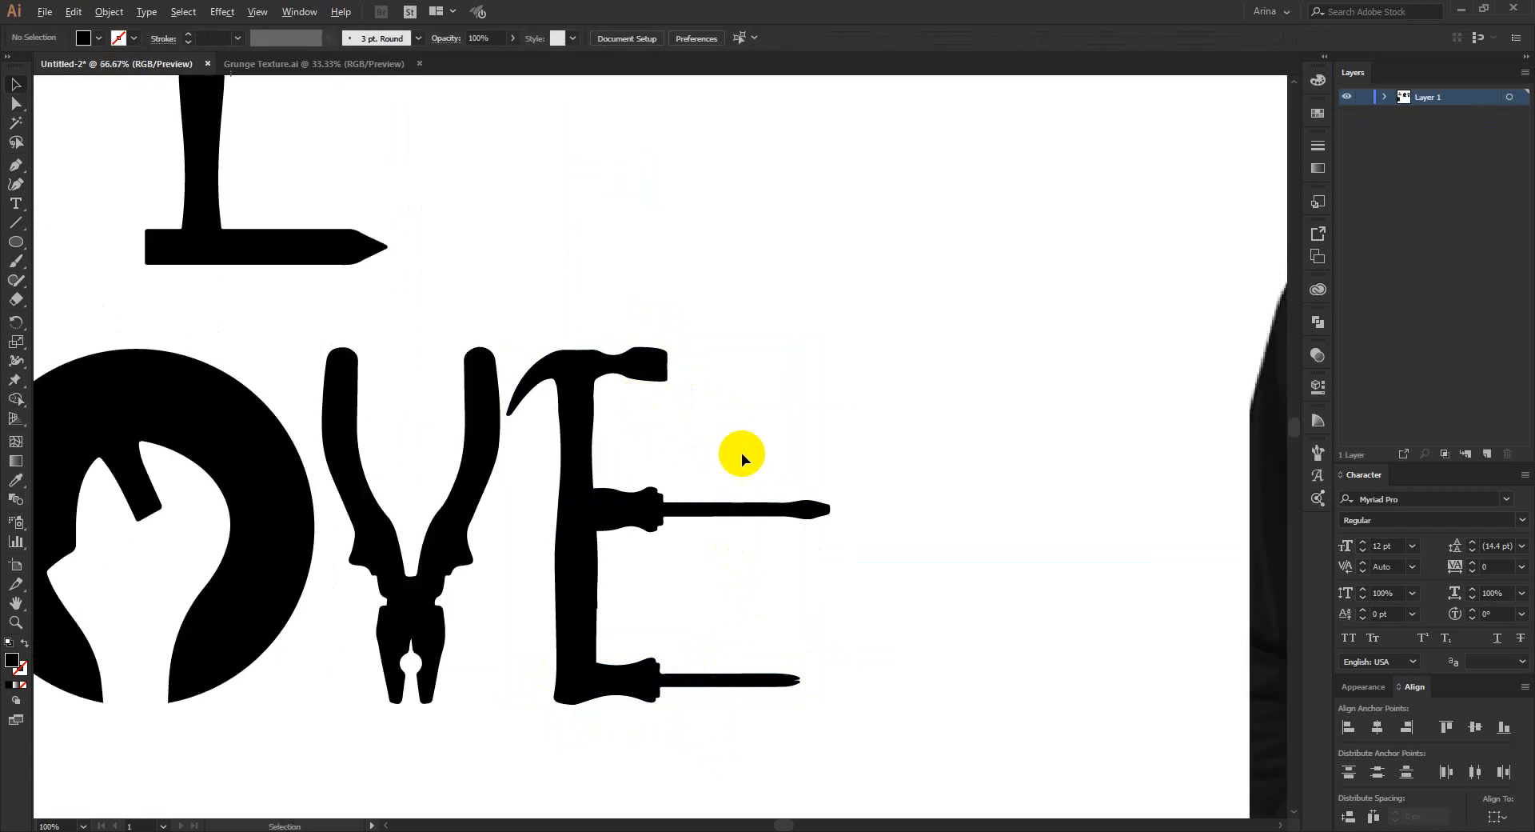
pyautogui.moveTo(642, 420); pyautogui.dragTo(655, 420)
pyautogui.click(740, 429)
pyautogui.scroll(-1, 828, 432)
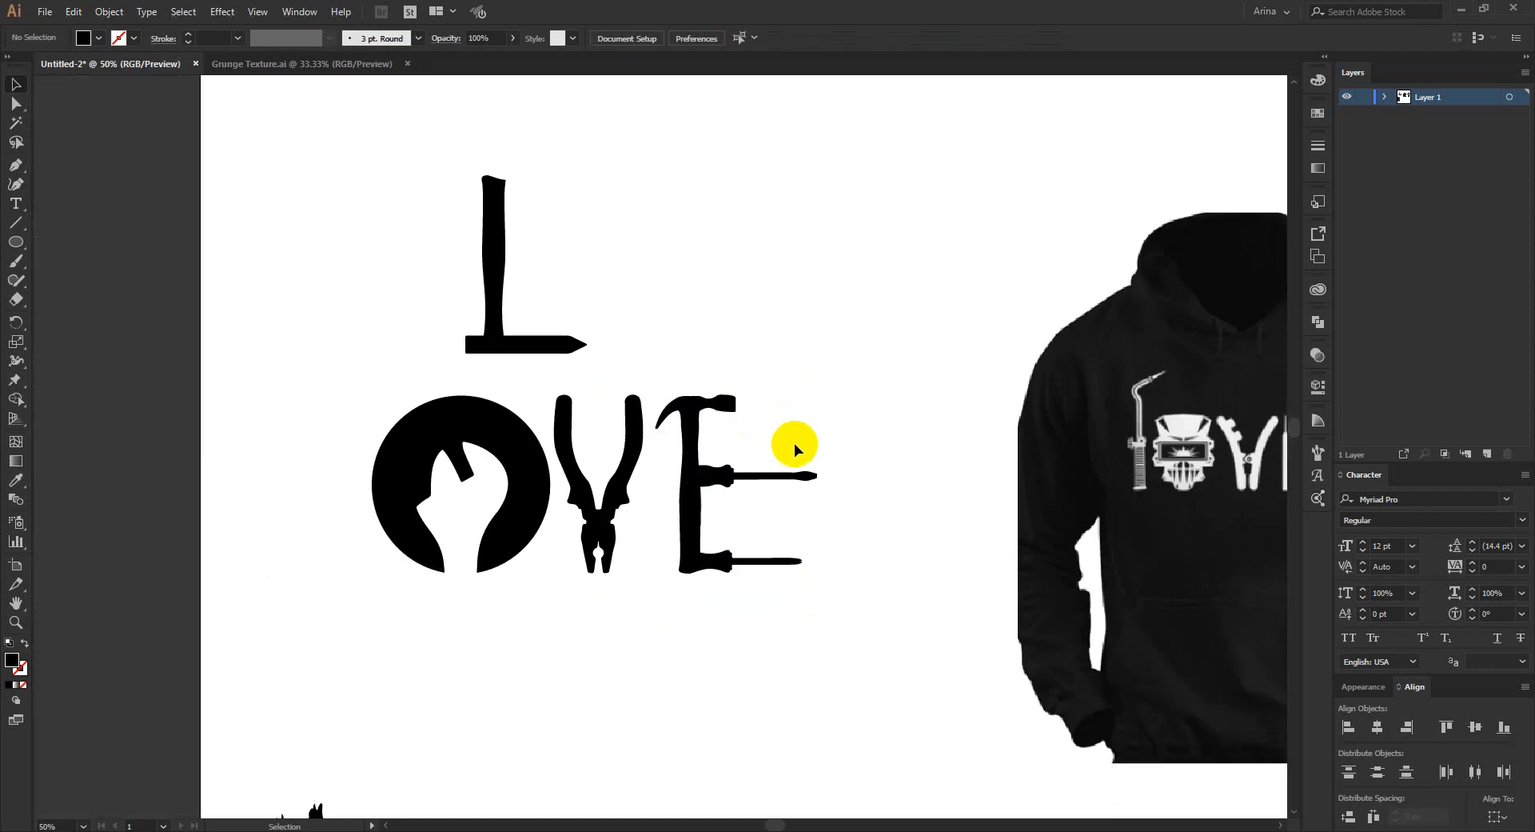
# Place the hammer L in front of the O and align all four letters on their vertical centres
pyautogui.click(799, 450)
pyautogui.moveTo(490, 301); pyautogui.dragTo(277, 532)
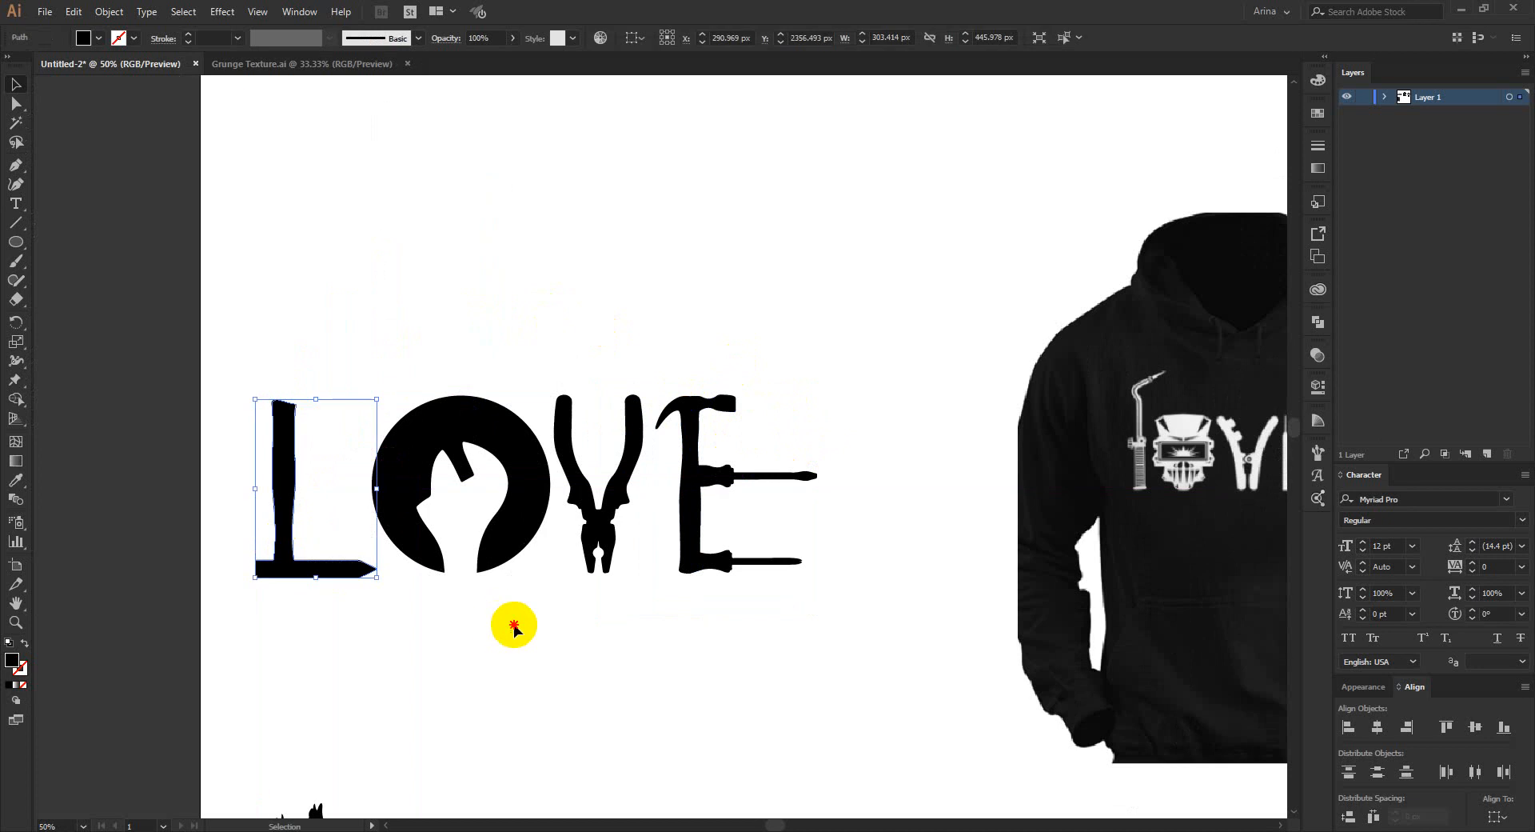
pyautogui.click(513, 628)
pyautogui.moveTo(812, 640); pyautogui.dragTo(214, 382)
pyautogui.click(762, 38)
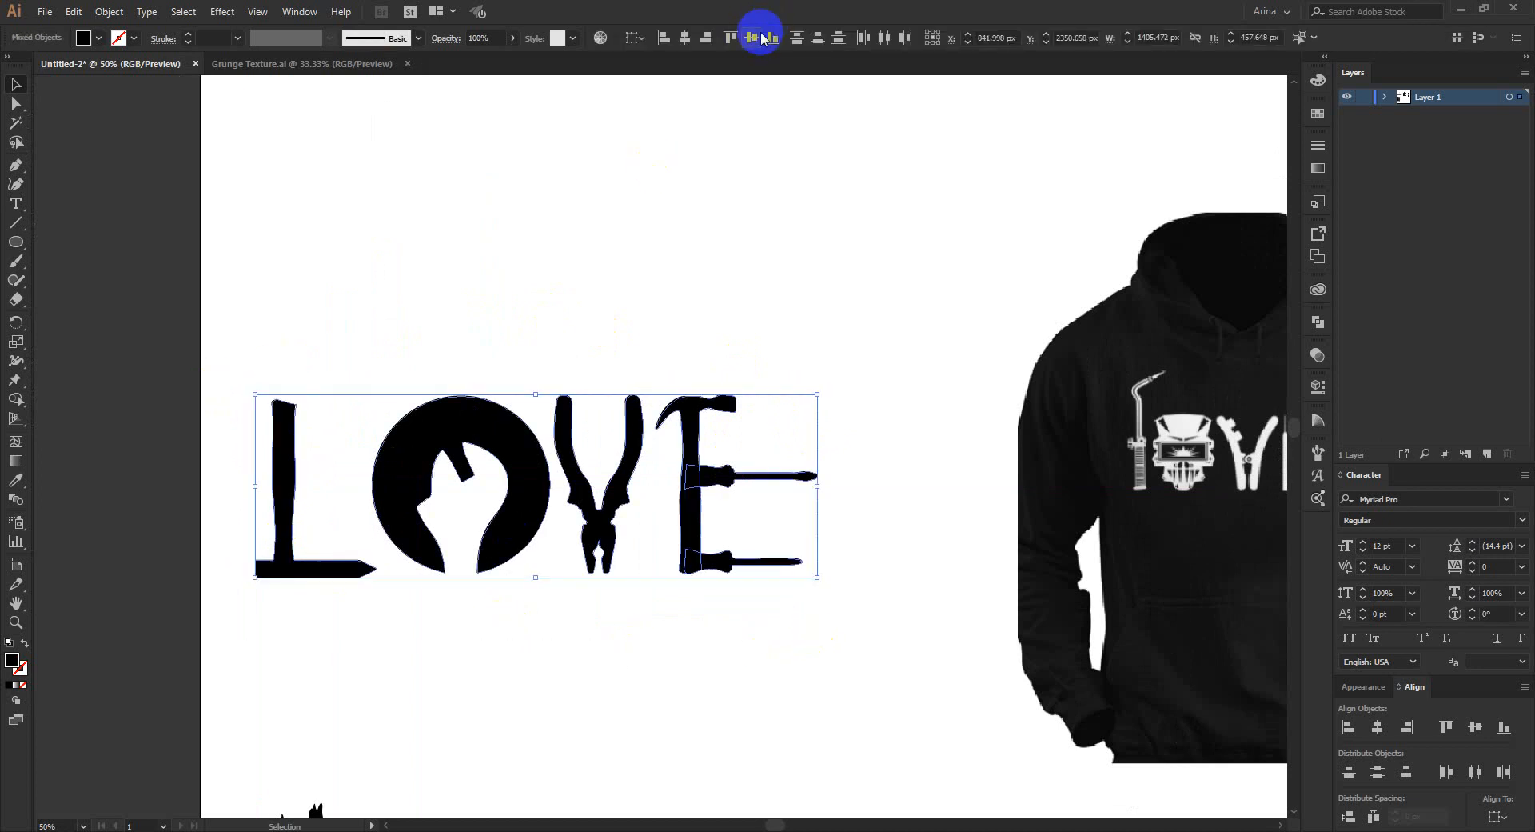
pyautogui.click(578, 238)
# Move the wrench O closer to the L and nudge the pliers V left after it
pyautogui.click(499, 423)
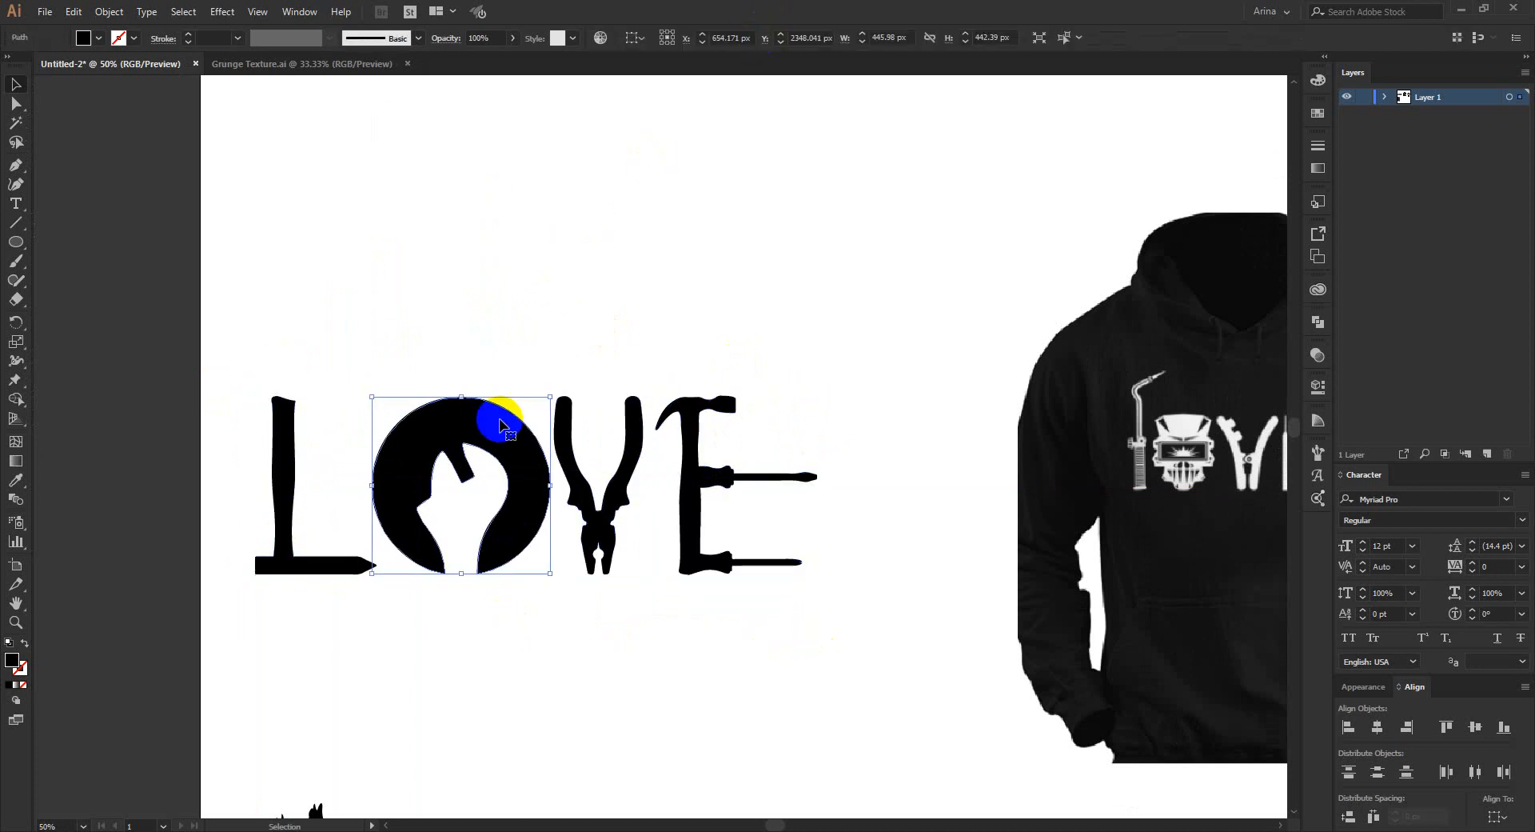
pyautogui.moveTo(499, 422); pyautogui.dragTo(485, 423)
pyautogui.click(620, 510)
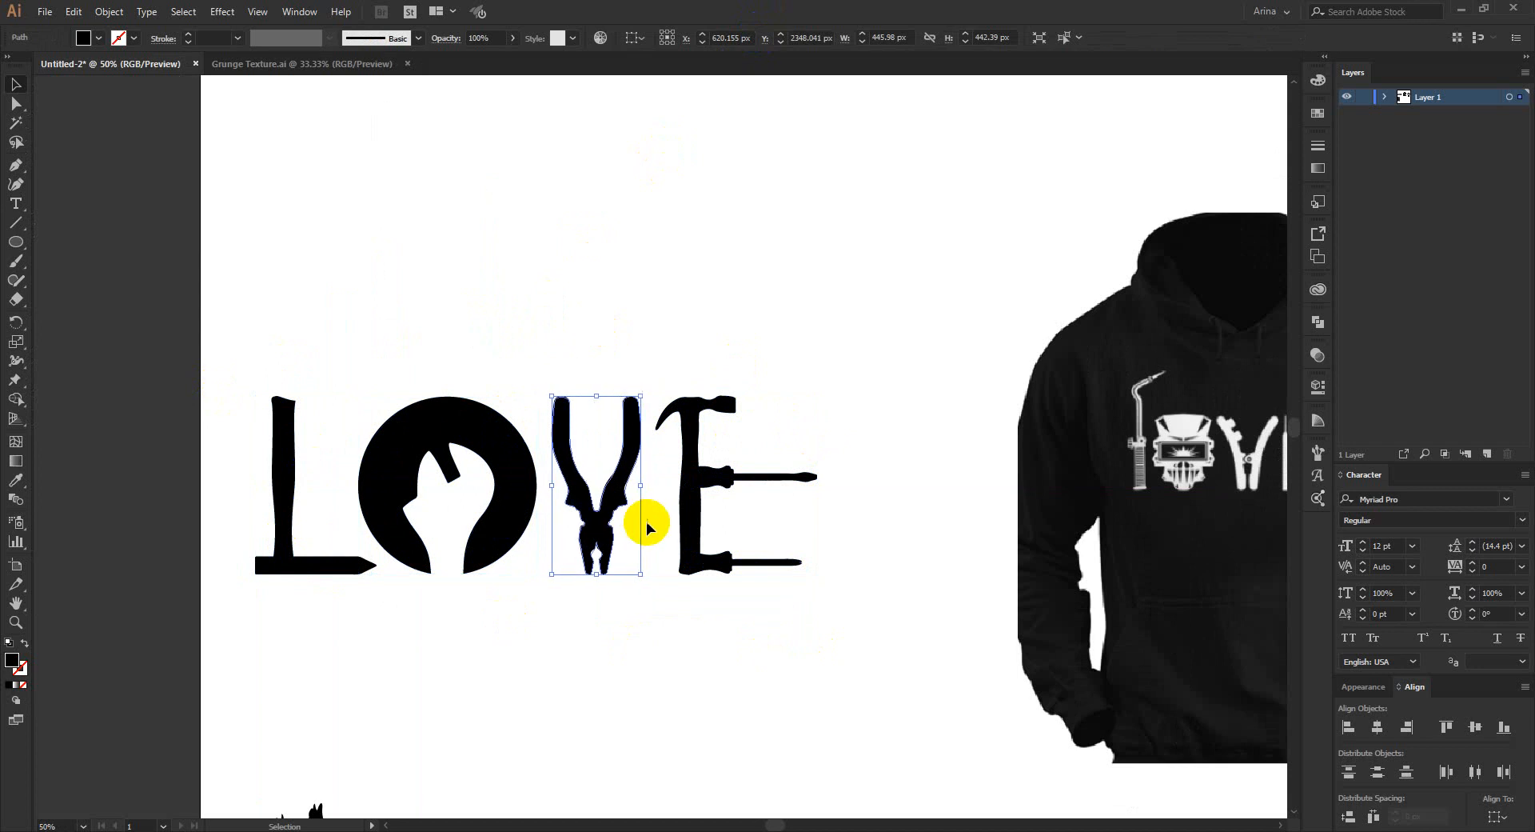
pyautogui.press('Left')
pyautogui.press('Left')
pyautogui.press('Left')
pyautogui.press('Left')
pyautogui.press('Left')
pyautogui.press('Left')
# Nudge the E group left to tighten its gap to the V
pyautogui.click(695, 514)
pyautogui.press('Left')
pyautogui.press('Left')
pyautogui.press('Left')
pyautogui.press('Left')
pyautogui.press('Left')
pyautogui.press('Left')
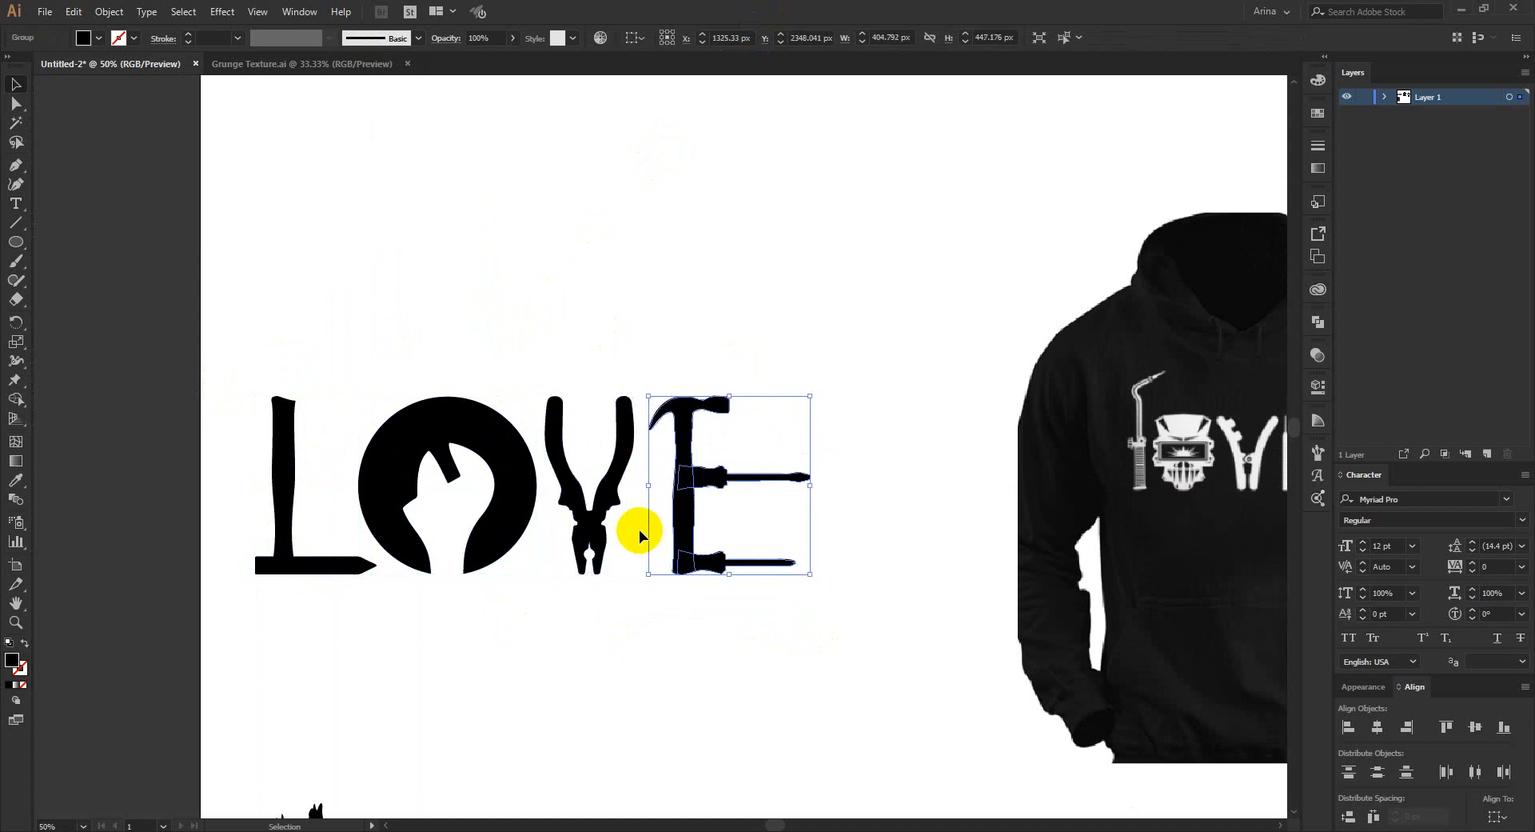
pyautogui.click(640, 529)
# Scale the whole word LOVE down proportionally to about 966 px wide and move it to the upper area of the artboard
pyautogui.moveTo(234, 342); pyautogui.dragTo(829, 643)
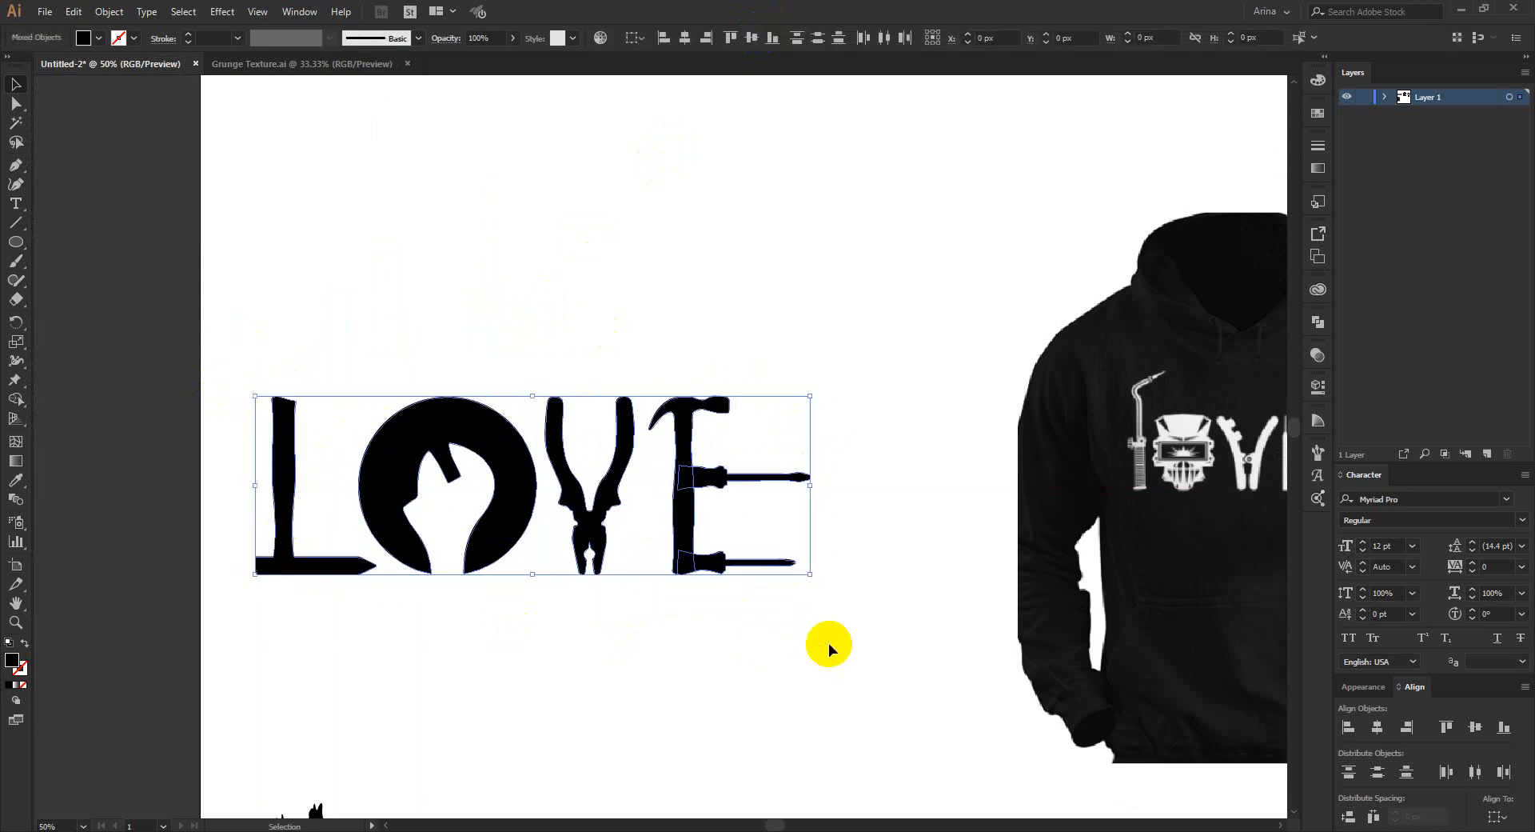
pyautogui.moveTo(808, 499); pyautogui.dragTo(640, 501)
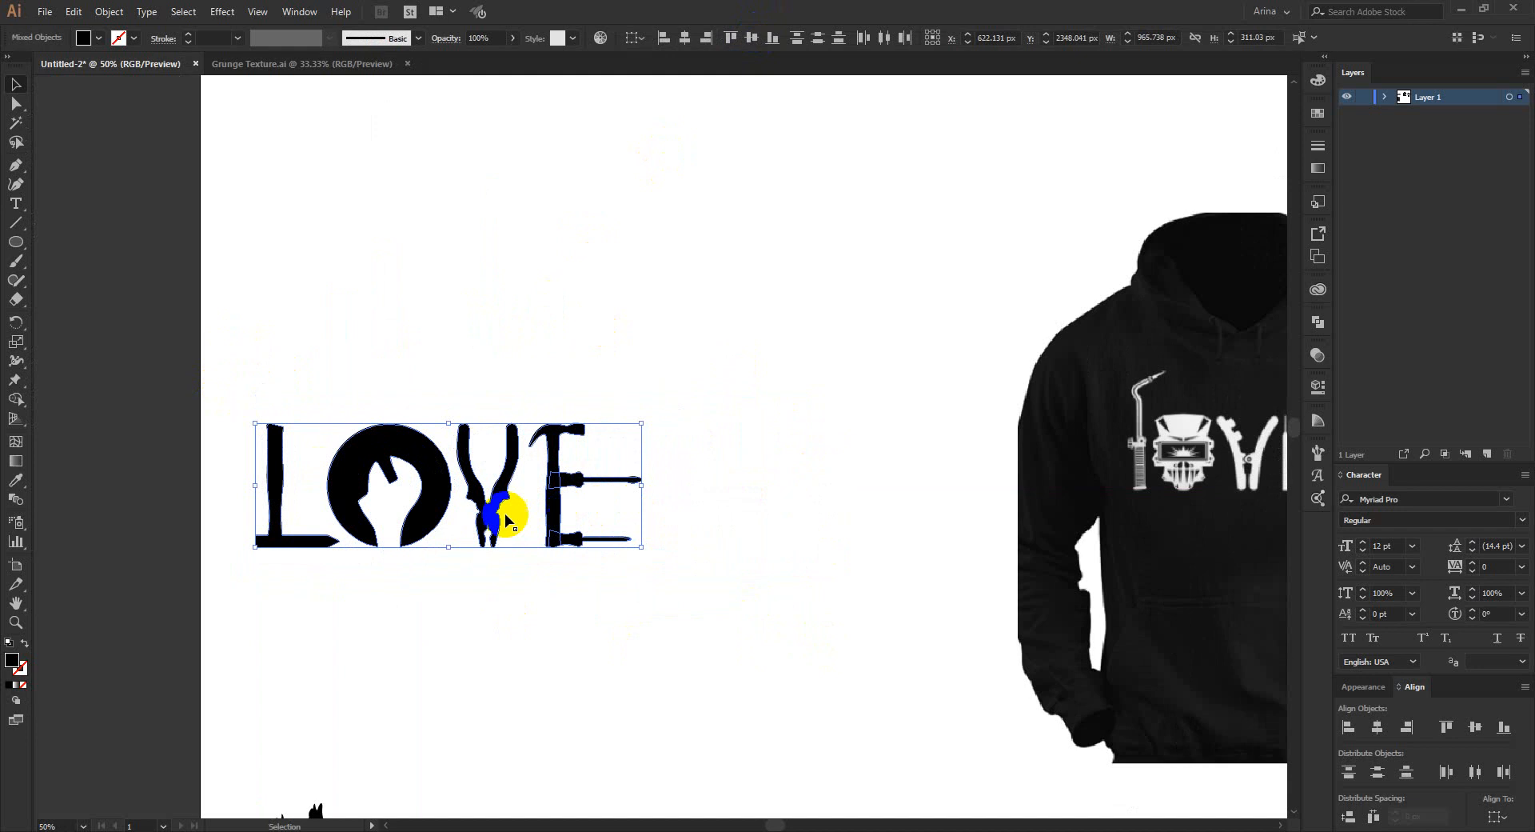
pyautogui.moveTo(494, 509); pyautogui.dragTo(638, 255)
pyautogui.click(675, 421)
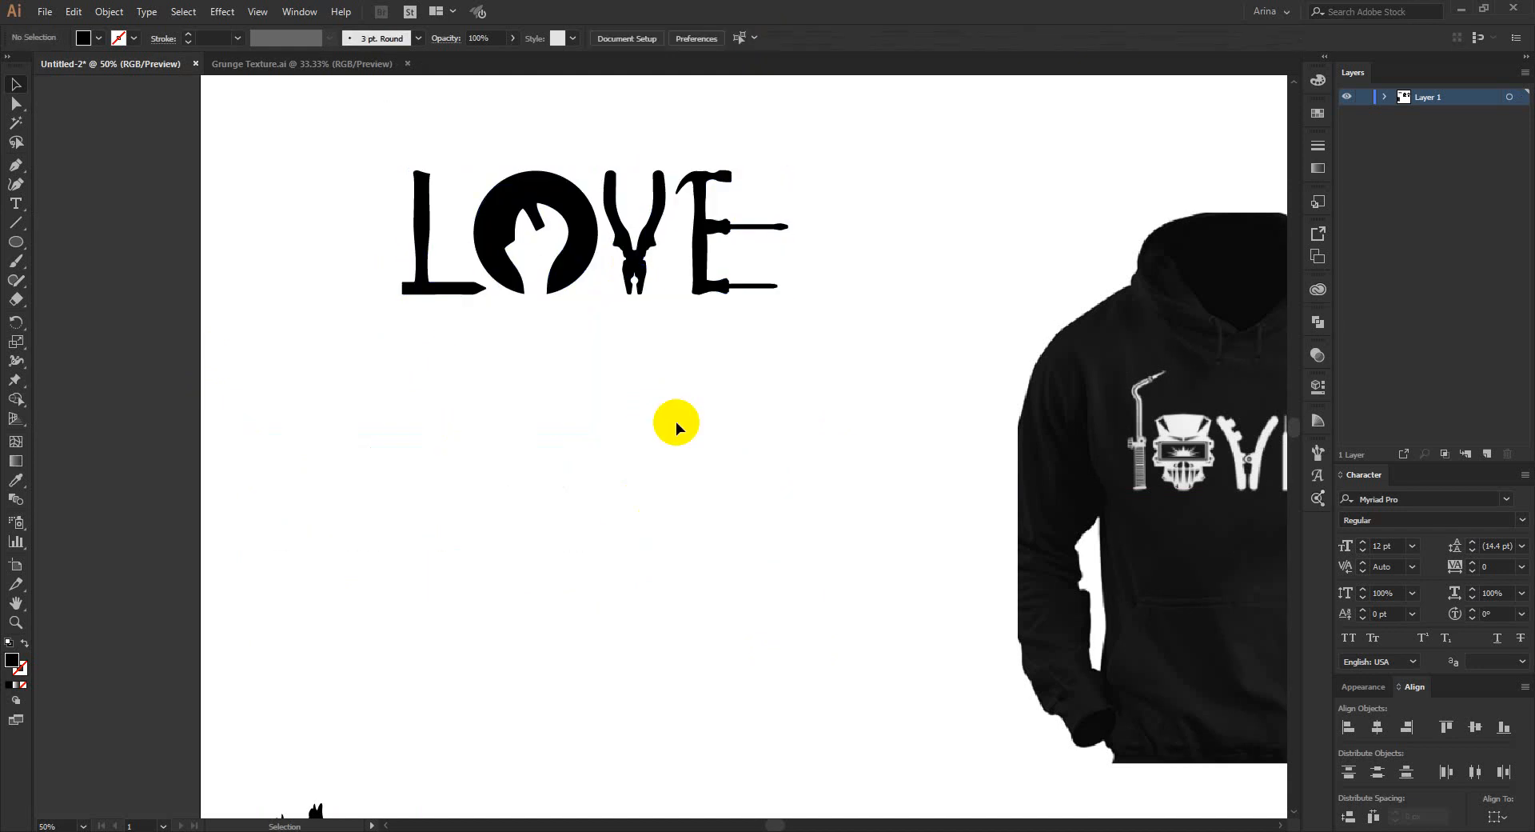
pyautogui.scroll(-1, 574, 411)
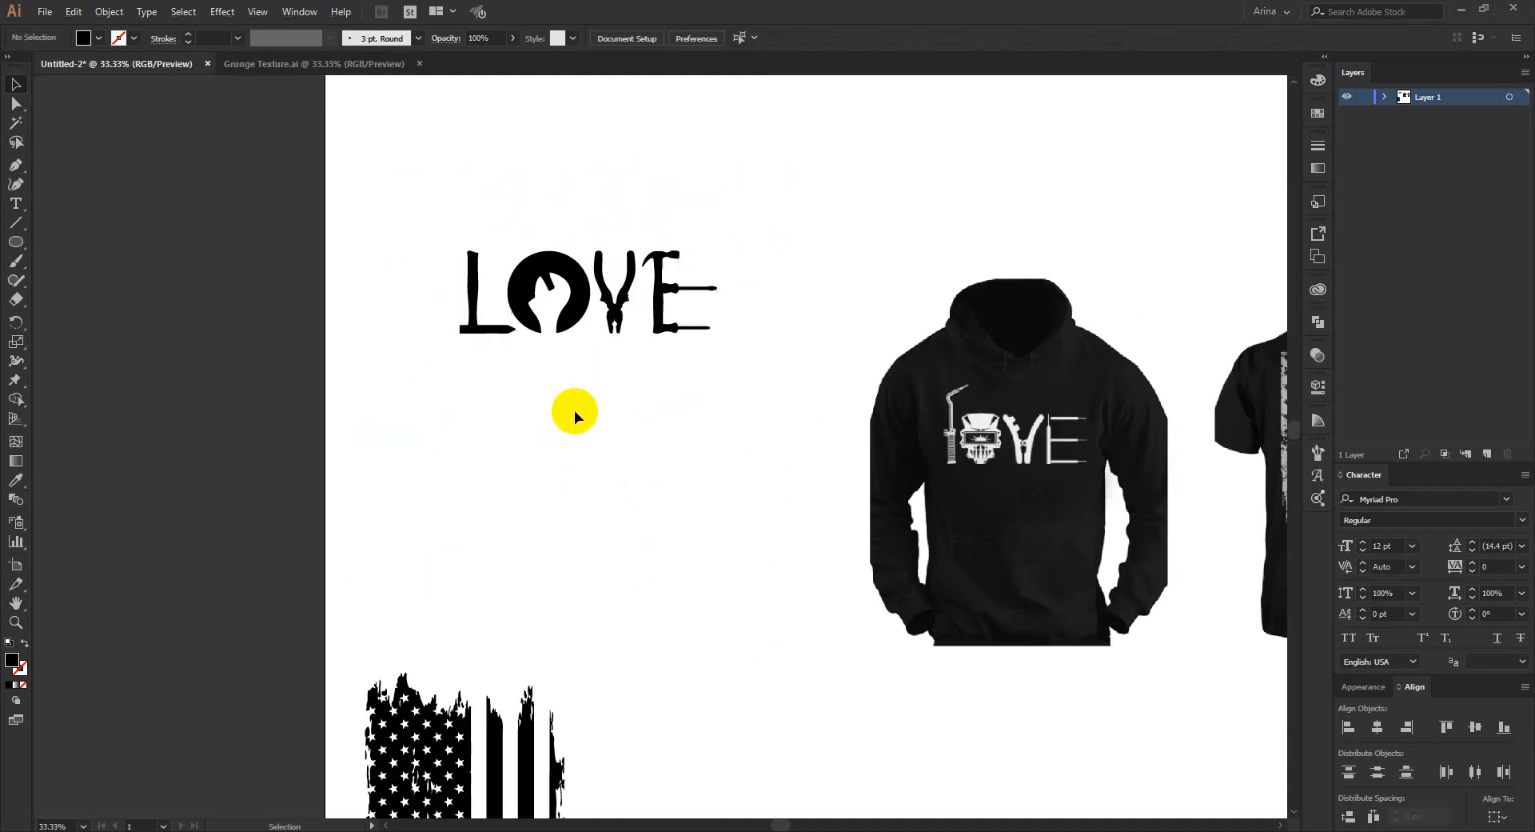
# Move the hoodie reference image up beside the LOVE lettering
pyautogui.moveTo(987, 479); pyautogui.dragTo(910, 360)
pyautogui.click(925, 398)
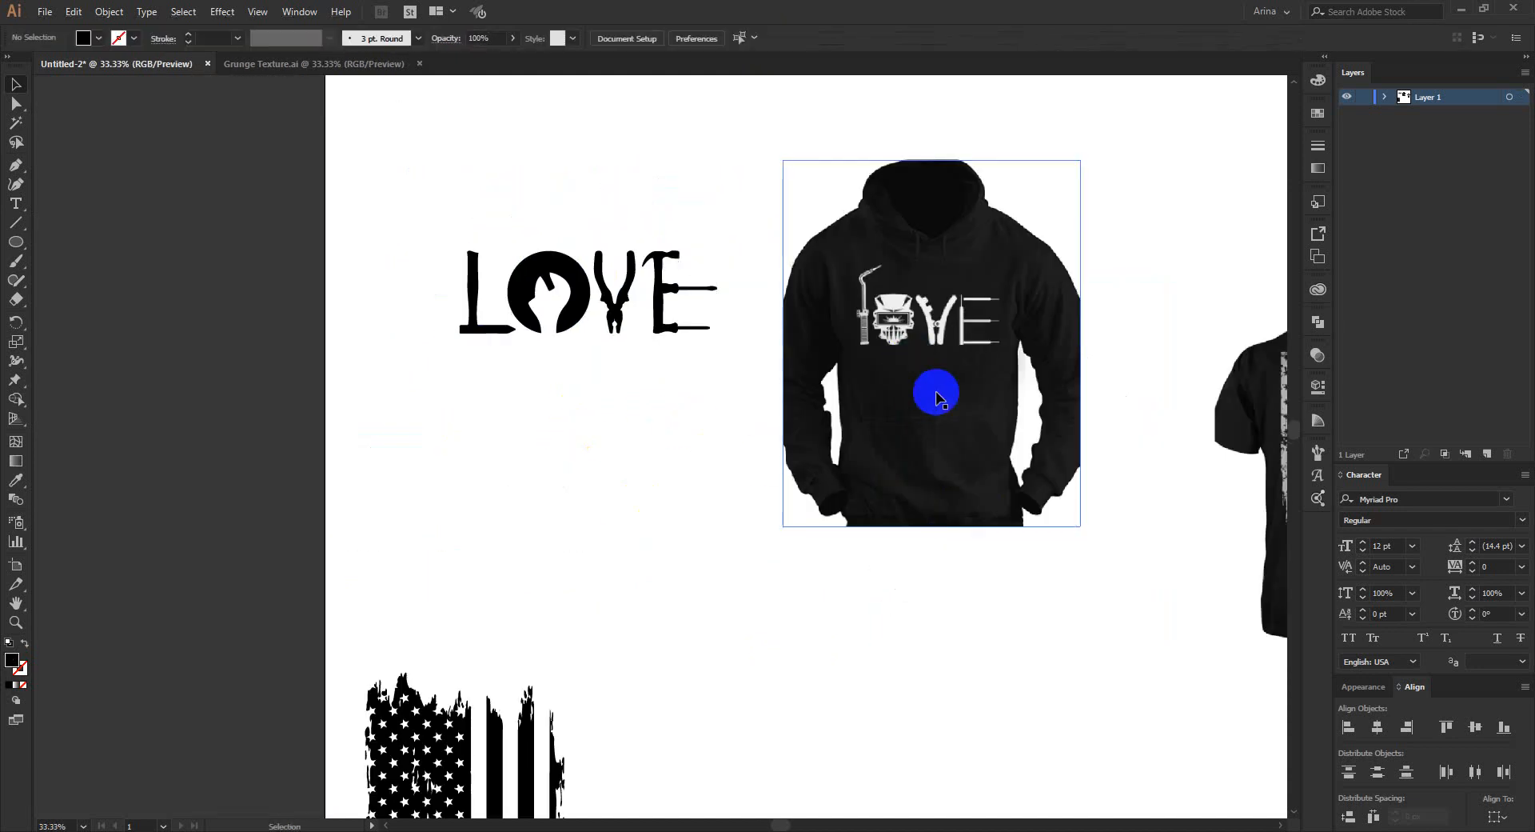
pyautogui.click(743, 397)
pyautogui.scroll(-1, 682, 397)
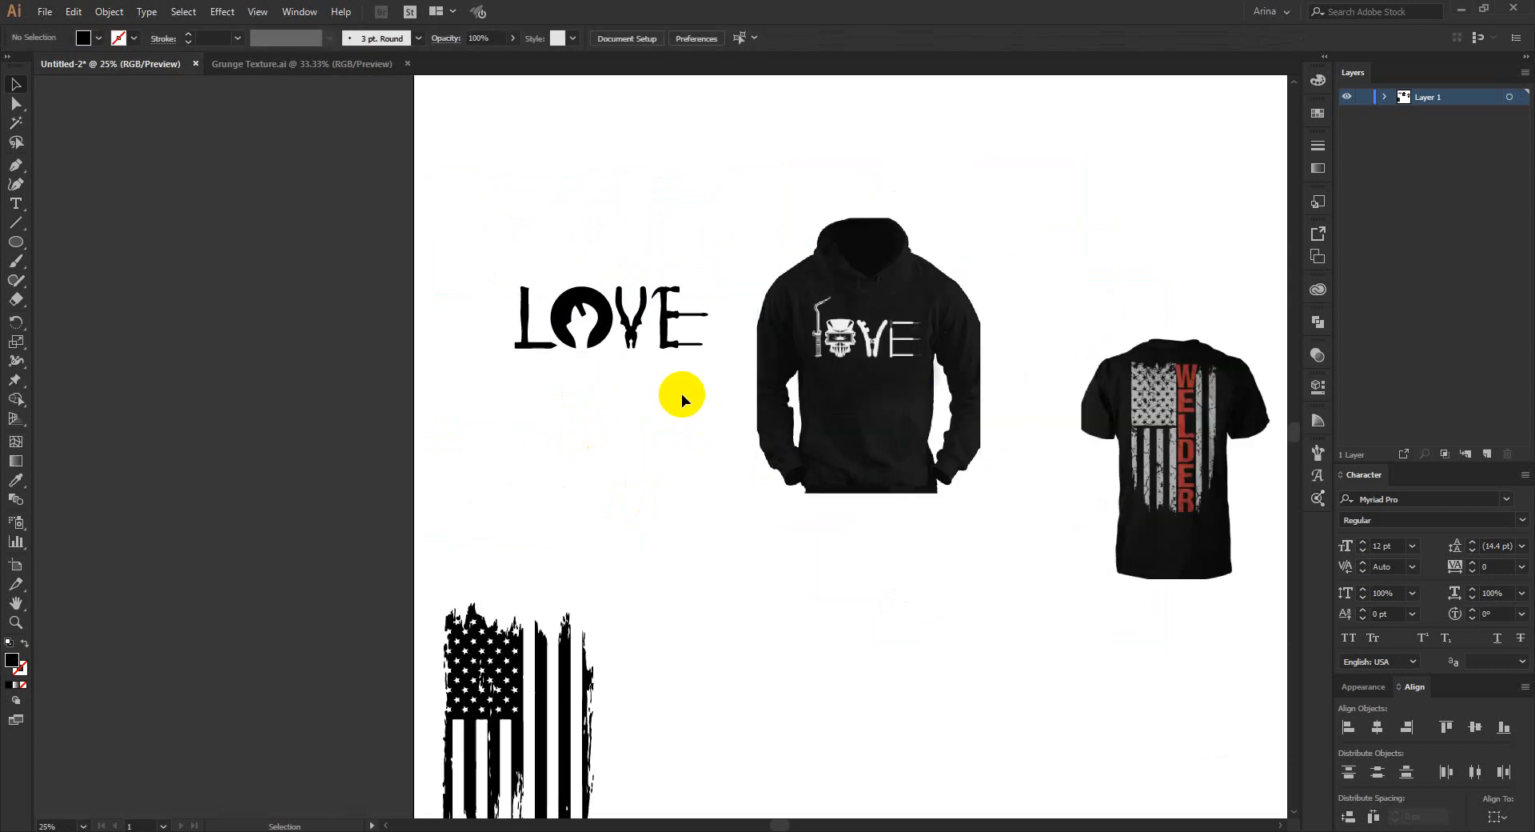
# Move the distressed flag to the right and place the WELDER T-shirt reference directly beside it
pyautogui.scroll(1, 761, 281)
pyautogui.scroll(-2, 592, 568)
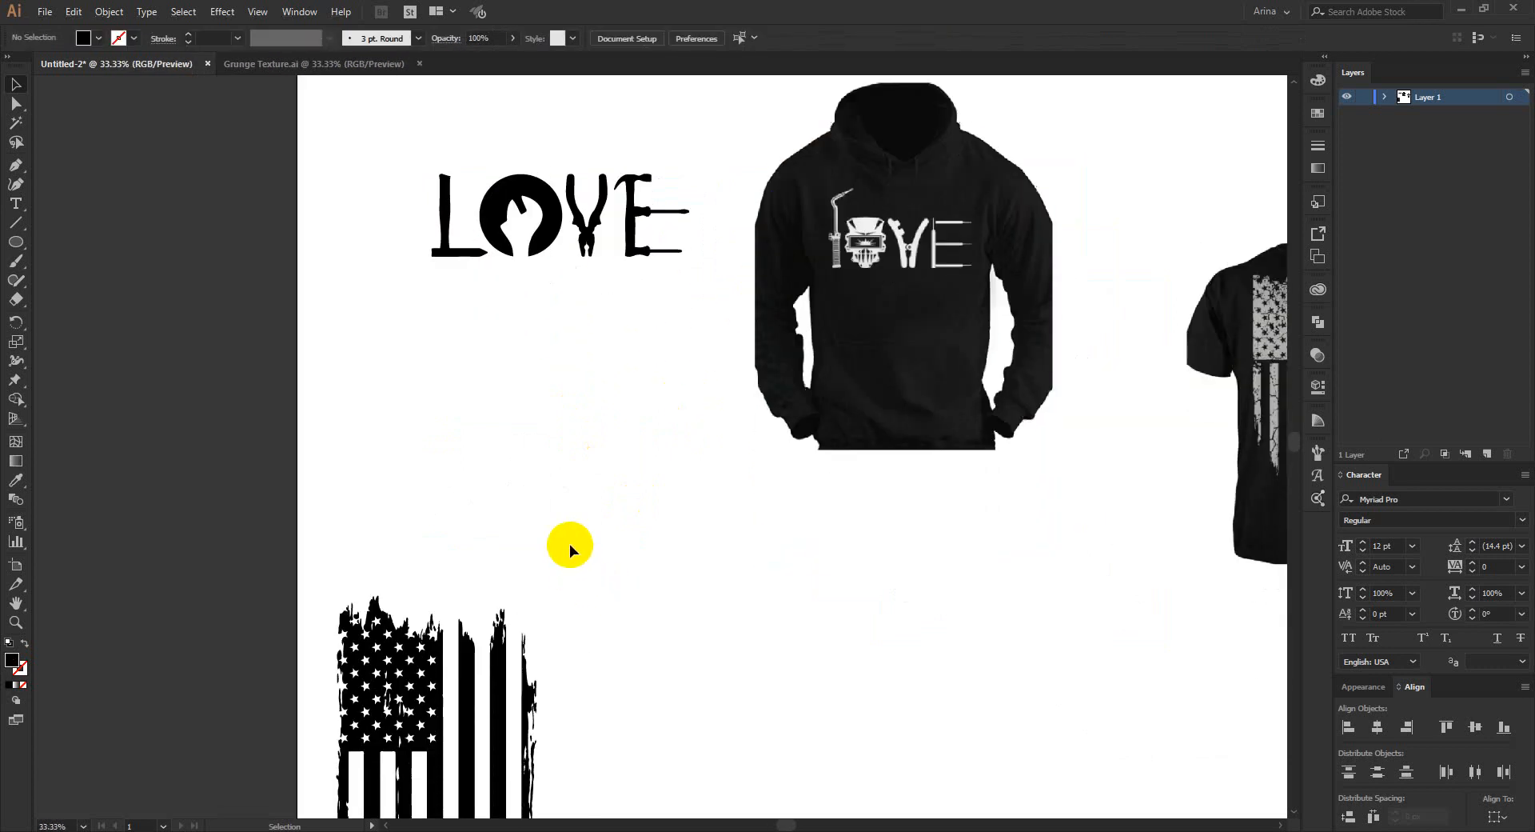
pyautogui.scroll(-1, 498, 510)
pyautogui.scroll(-2, 584, 436)
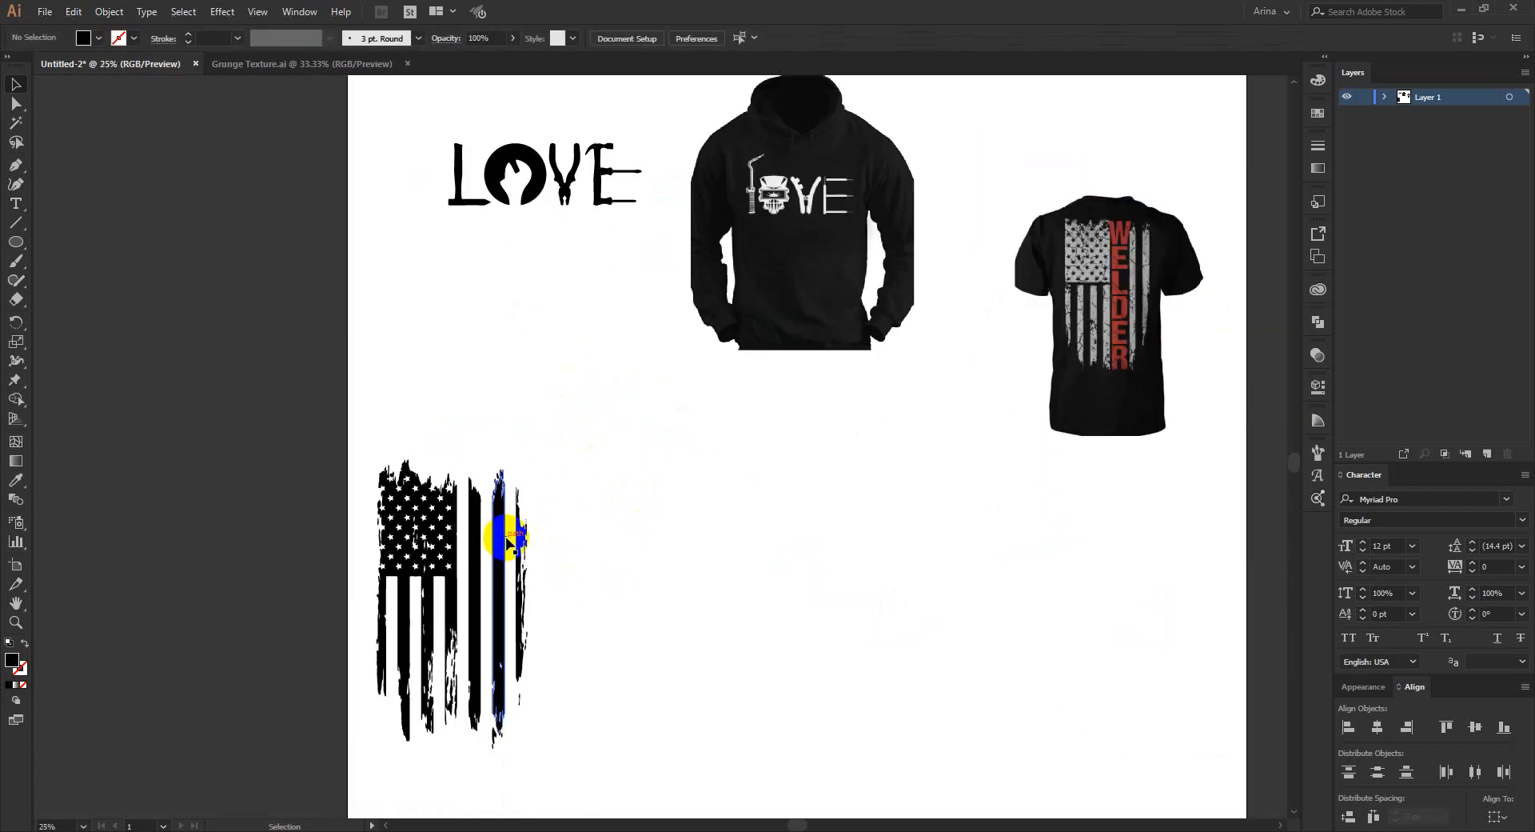
pyautogui.moveTo(512, 538); pyautogui.dragTo(673, 537)
pyautogui.moveTo(1134, 376); pyautogui.dragTo(824, 645)
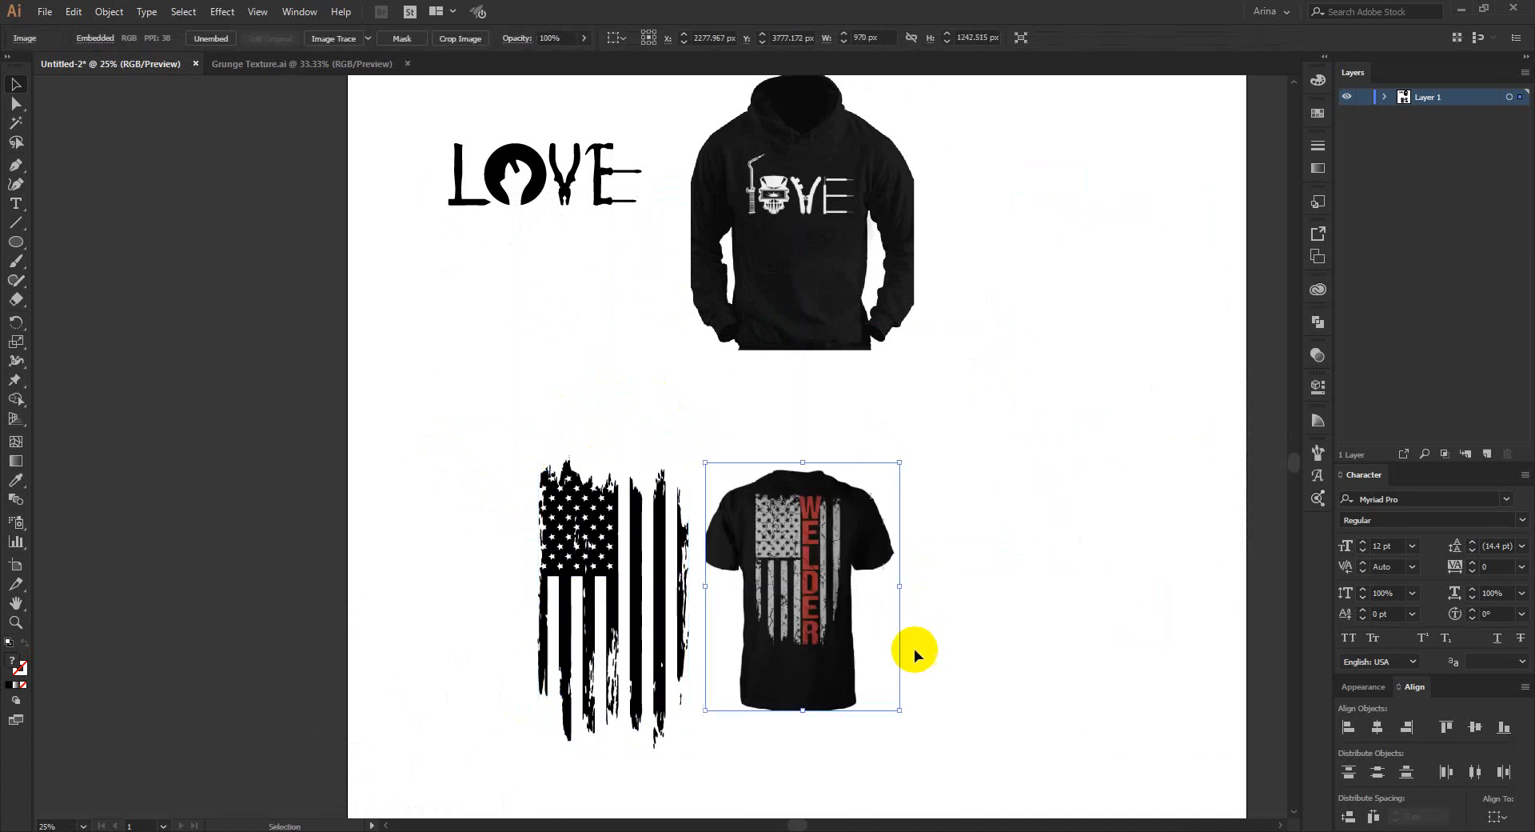
pyautogui.click(956, 649)
pyautogui.scroll(1, 854, 715)
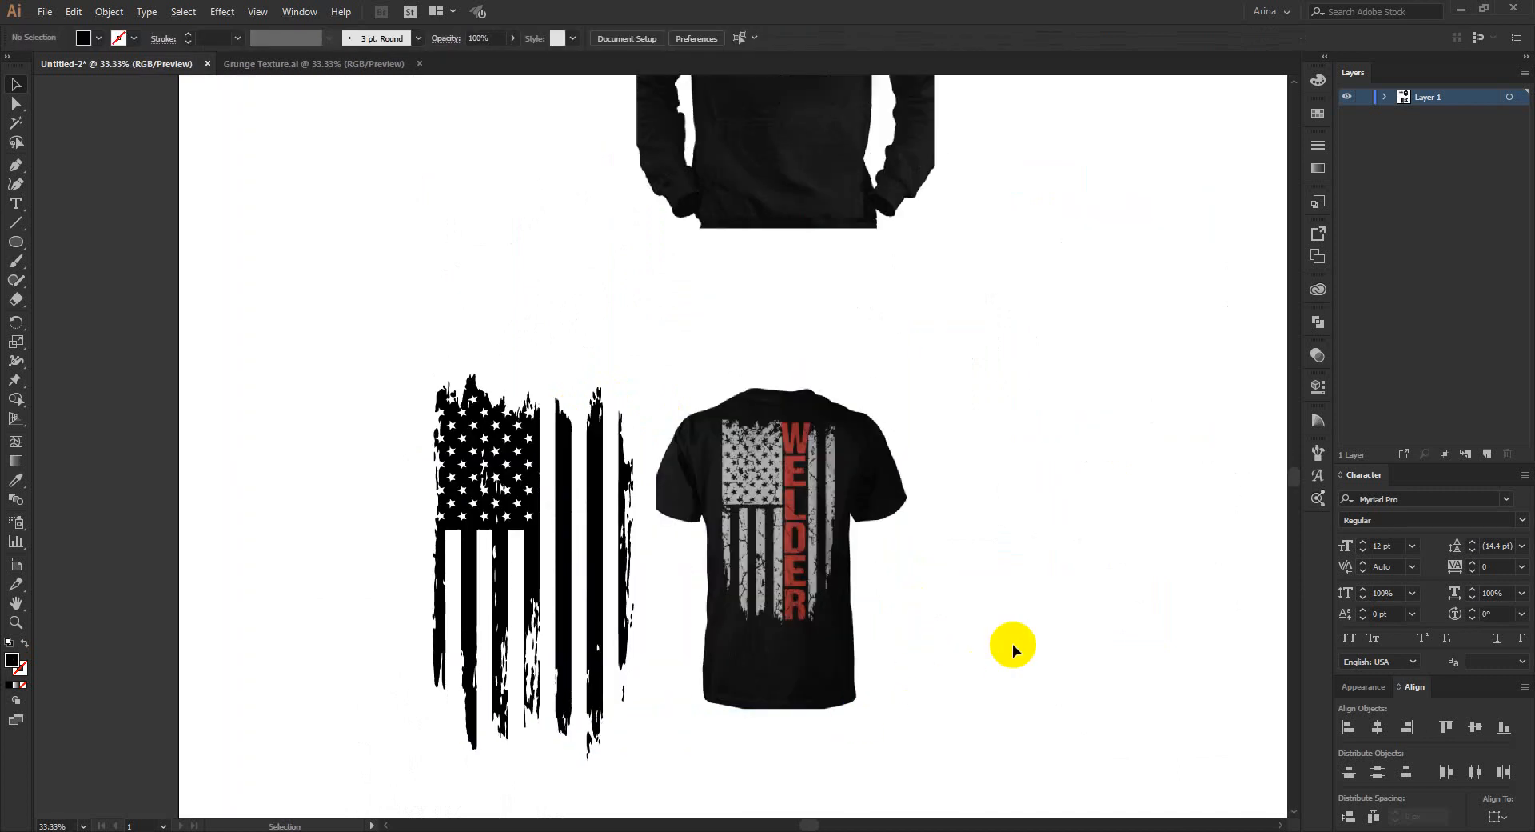
# Spread the flag and the T-shirt reference apart by moving the shirt right and the flag up and to the left
pyautogui.moveTo(344, 351); pyautogui.dragTo(1016, 660)
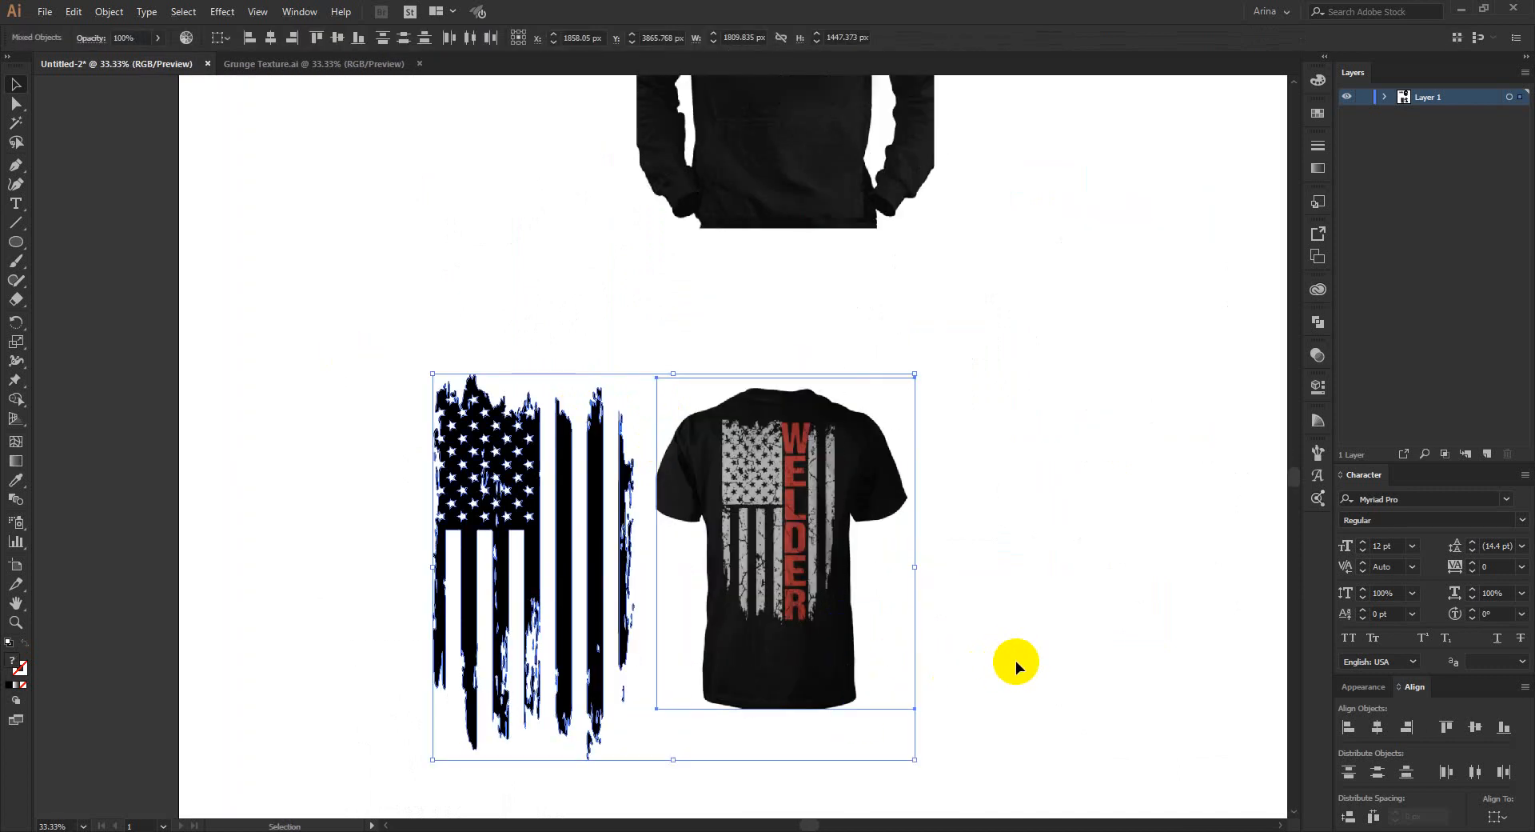
pyautogui.click(791, 528)
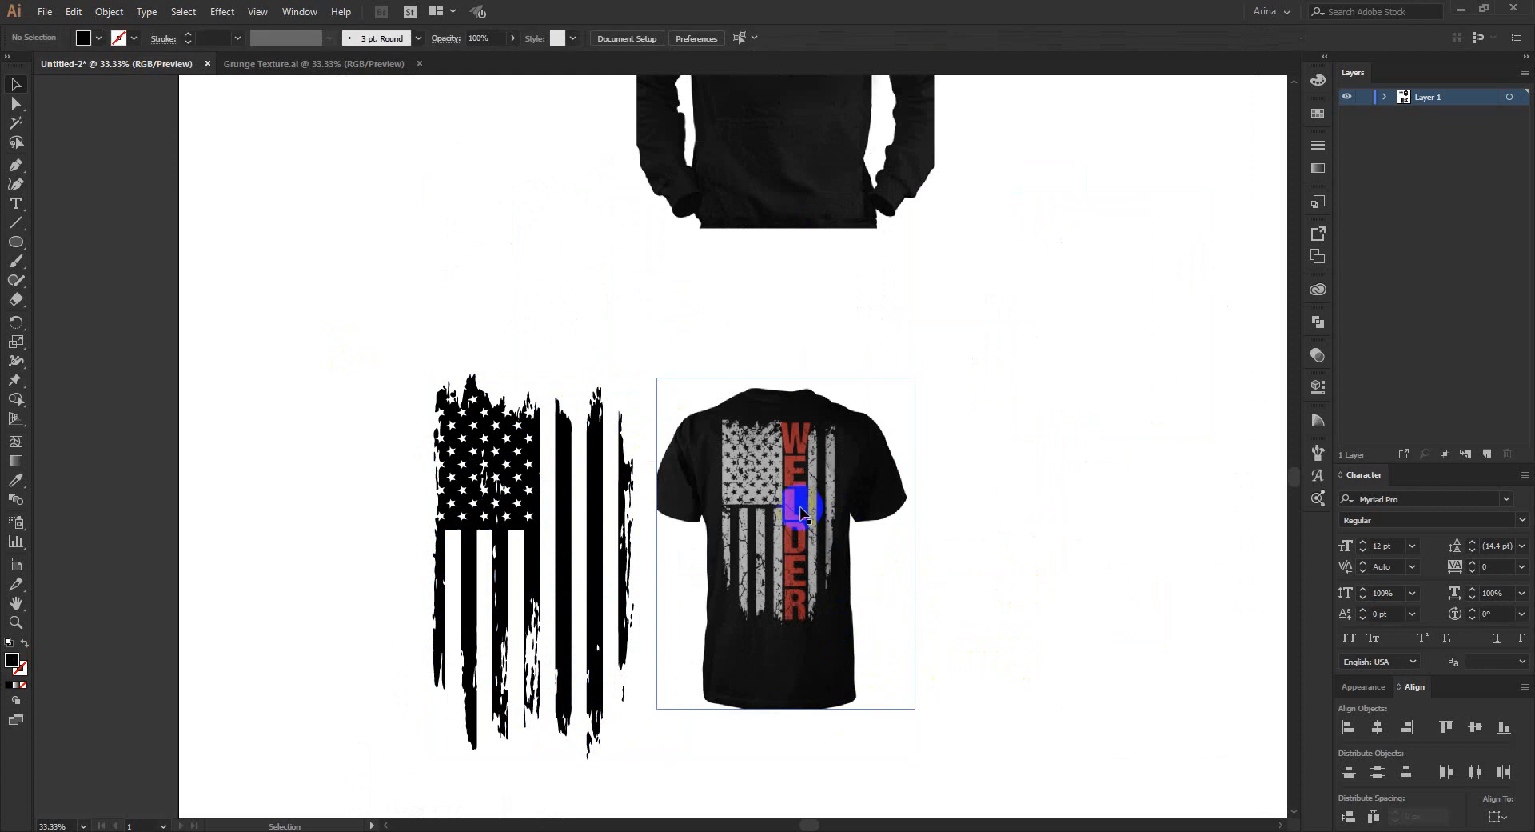
pyautogui.moveTo(799, 504); pyautogui.dragTo(894, 504)
pyautogui.click(1077, 524)
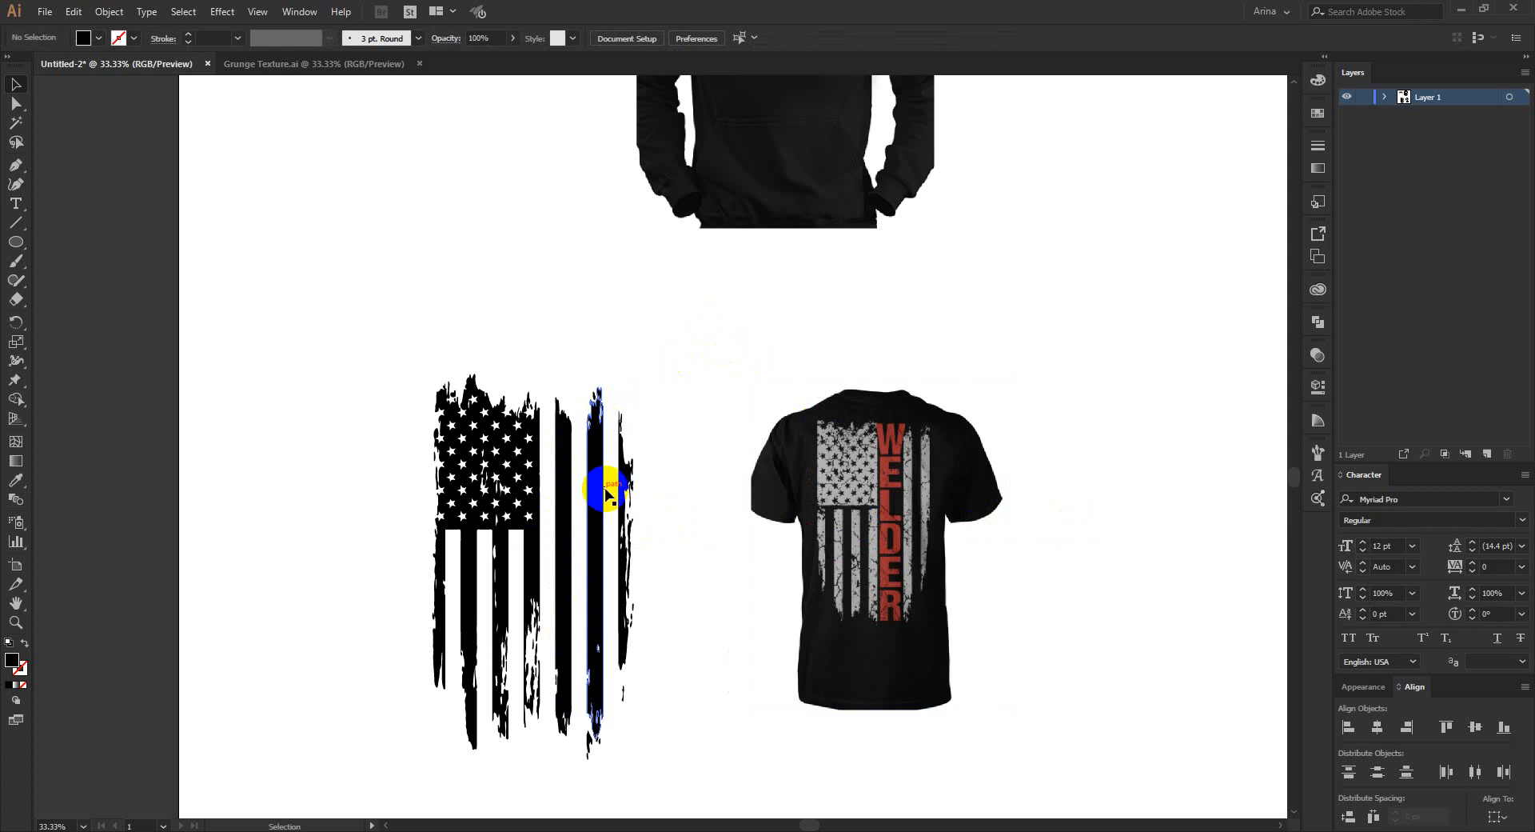
pyautogui.moveTo(590, 480); pyautogui.dragTo(474, 440)
pyautogui.click(579, 479)
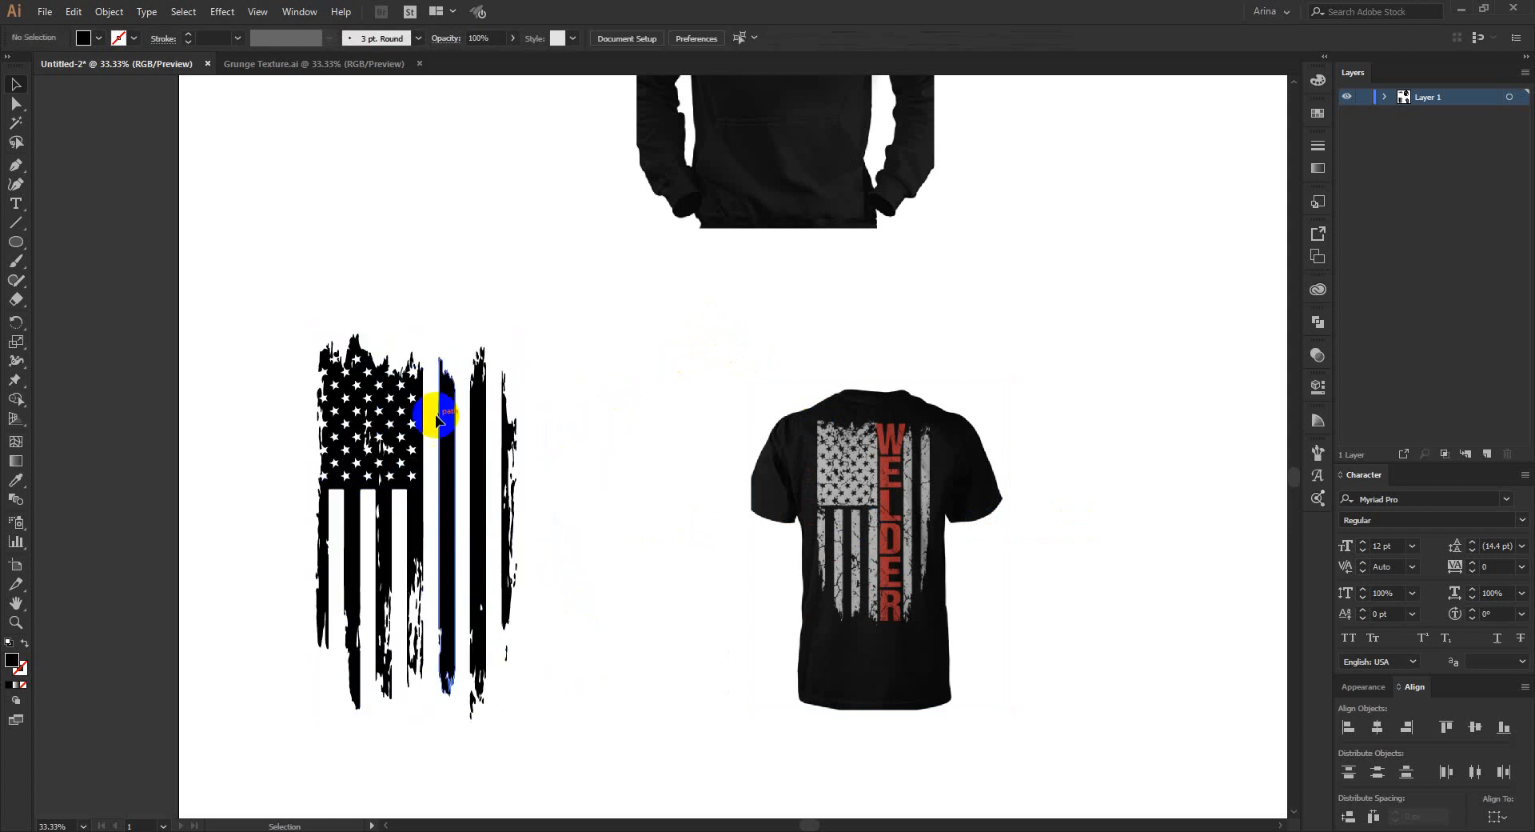
pyautogui.moveTo(240, 304); pyautogui.dragTo(575, 743)
pyautogui.click(611, 682)
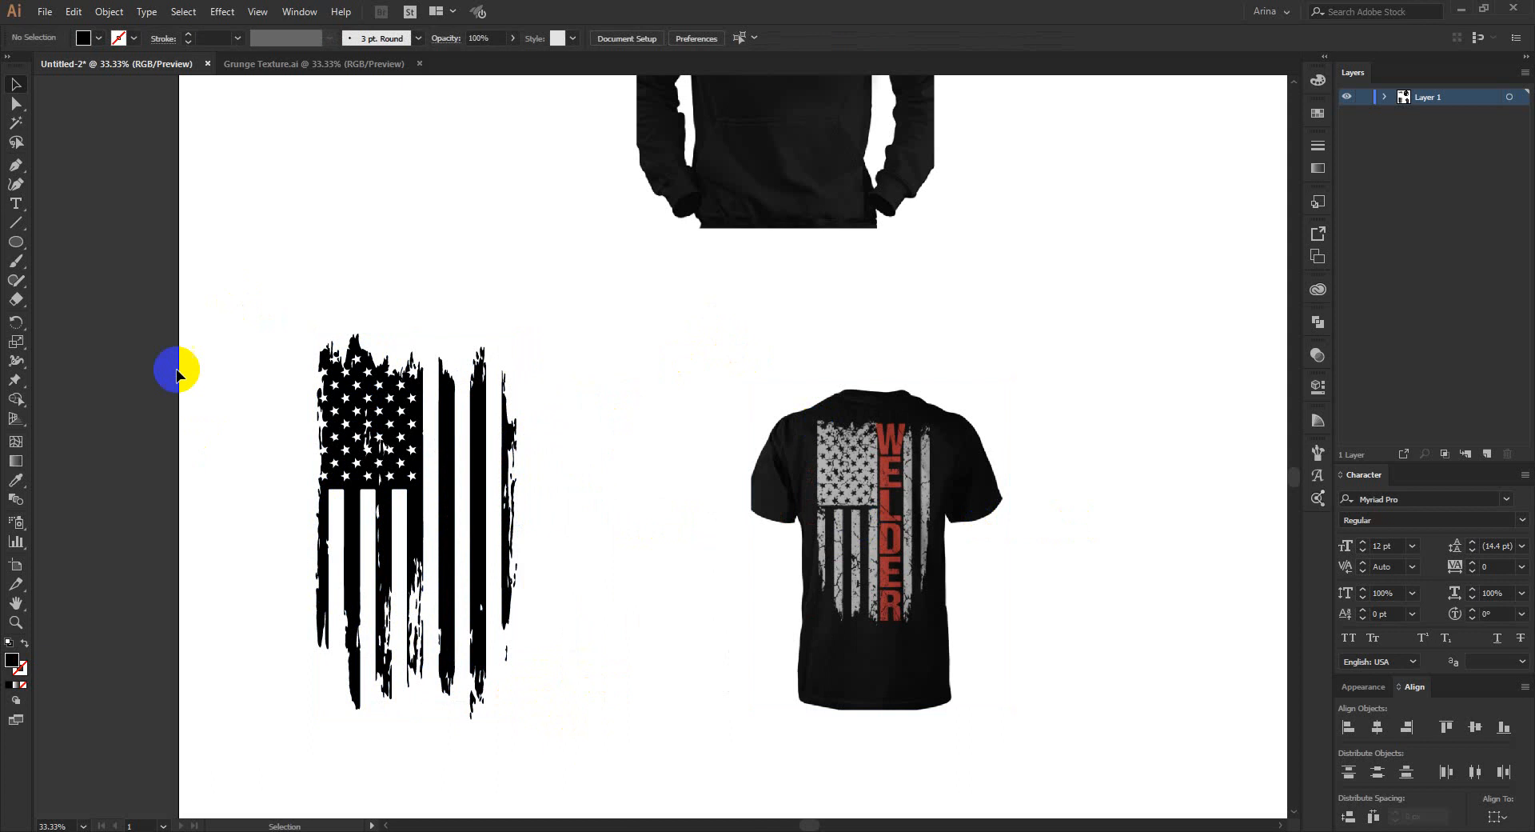
pyautogui.moveTo(257, 300); pyautogui.dragTo(568, 749)
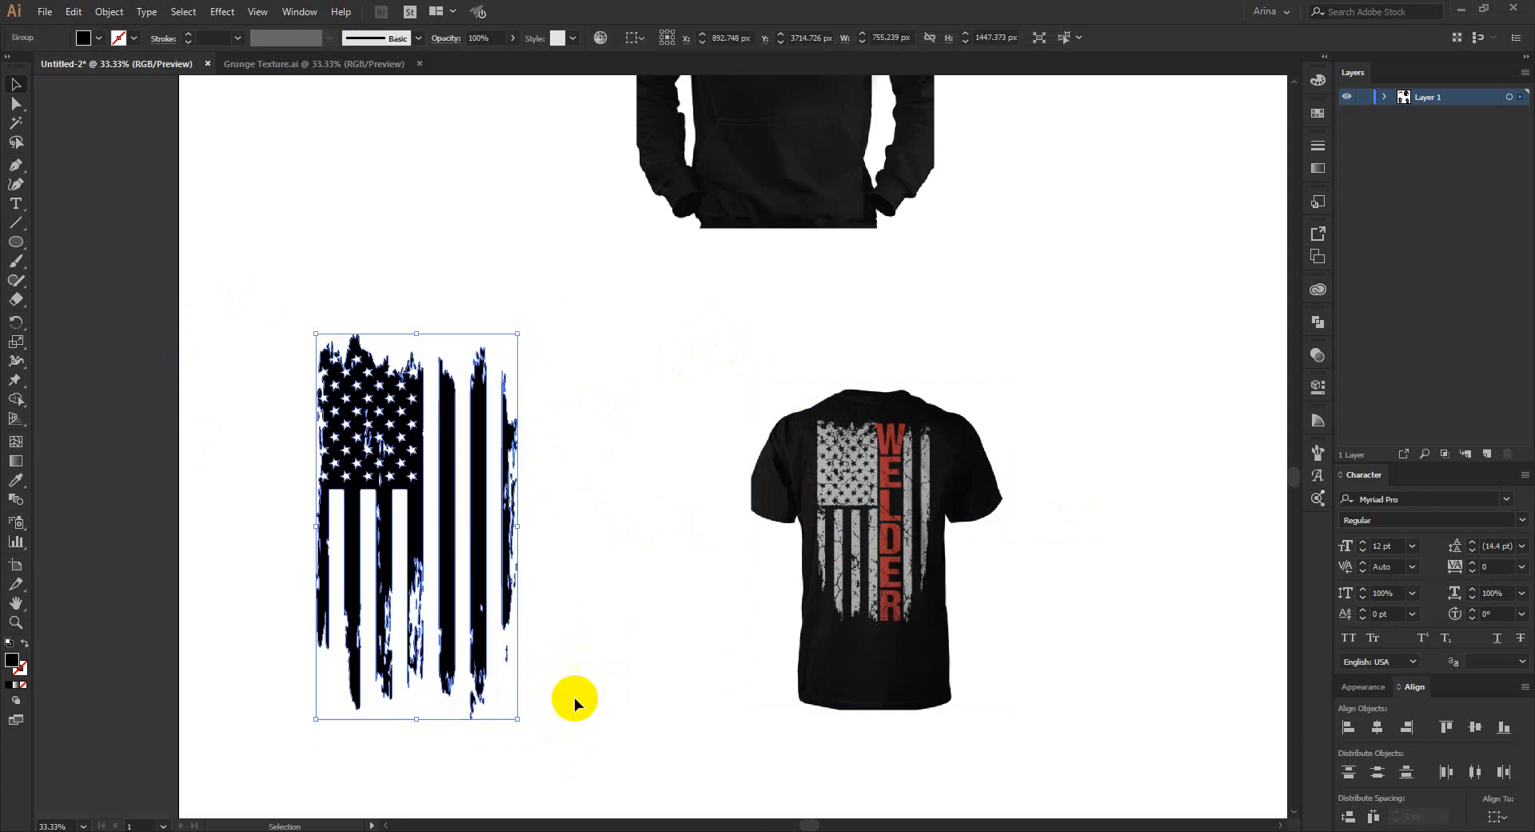
pyautogui.click(594, 661)
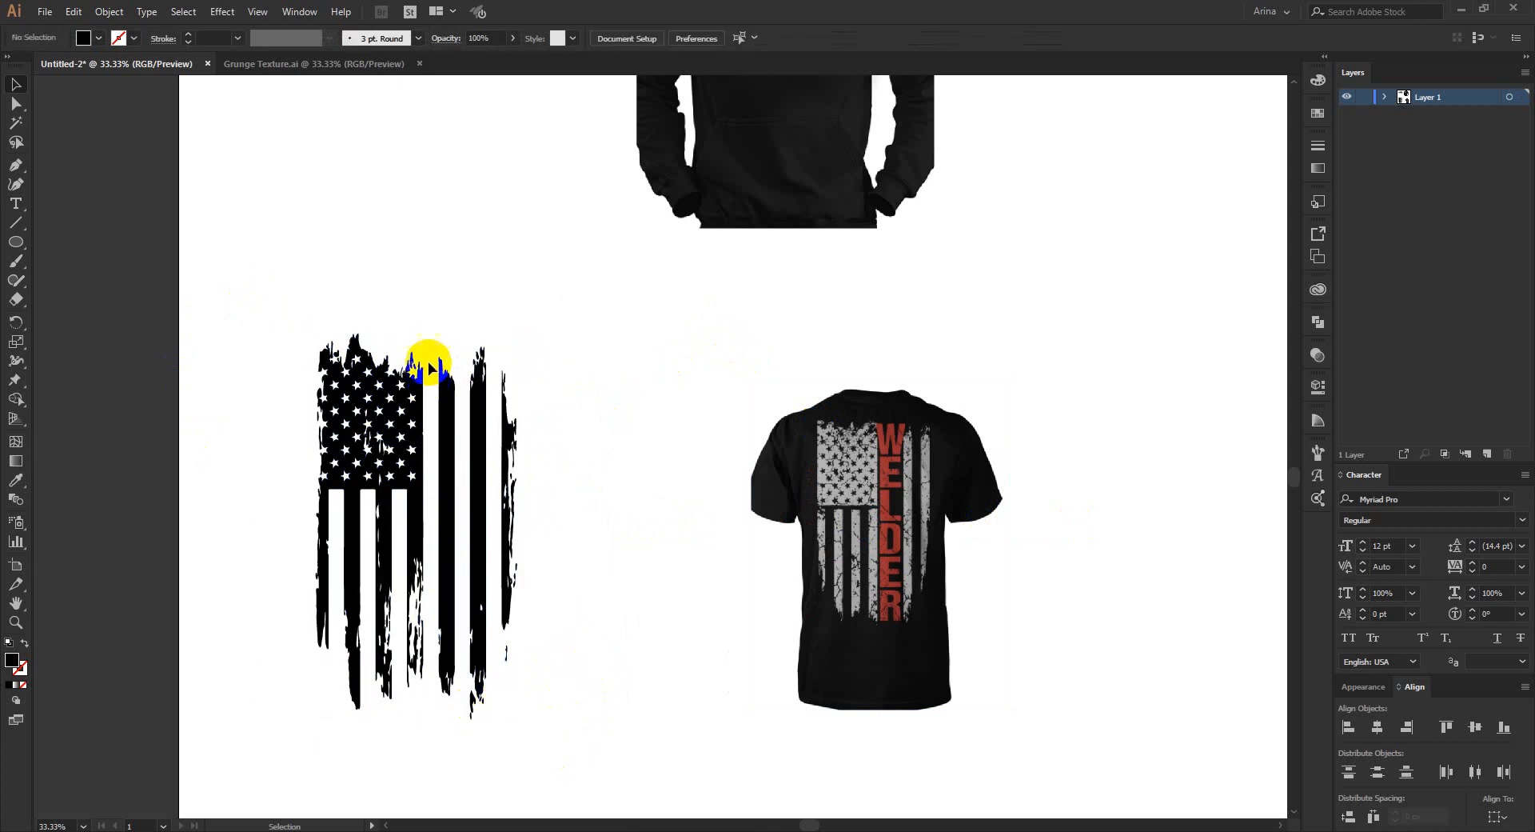
pyautogui.click(441, 496)
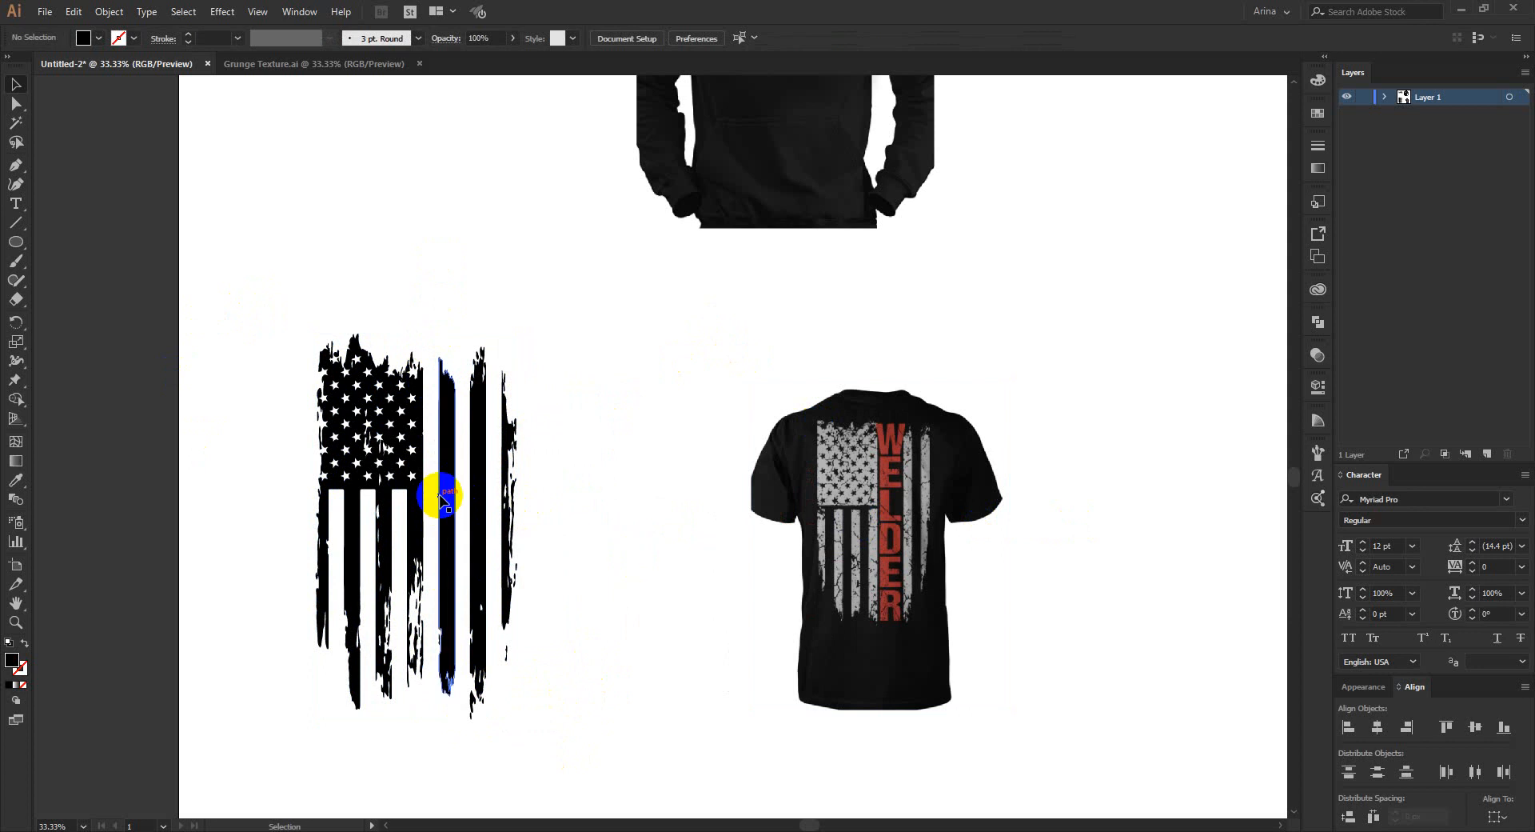
# Shift the WELDER T-shirt reference slightly up and to the left, towards the flag
pyautogui.click(862, 551)
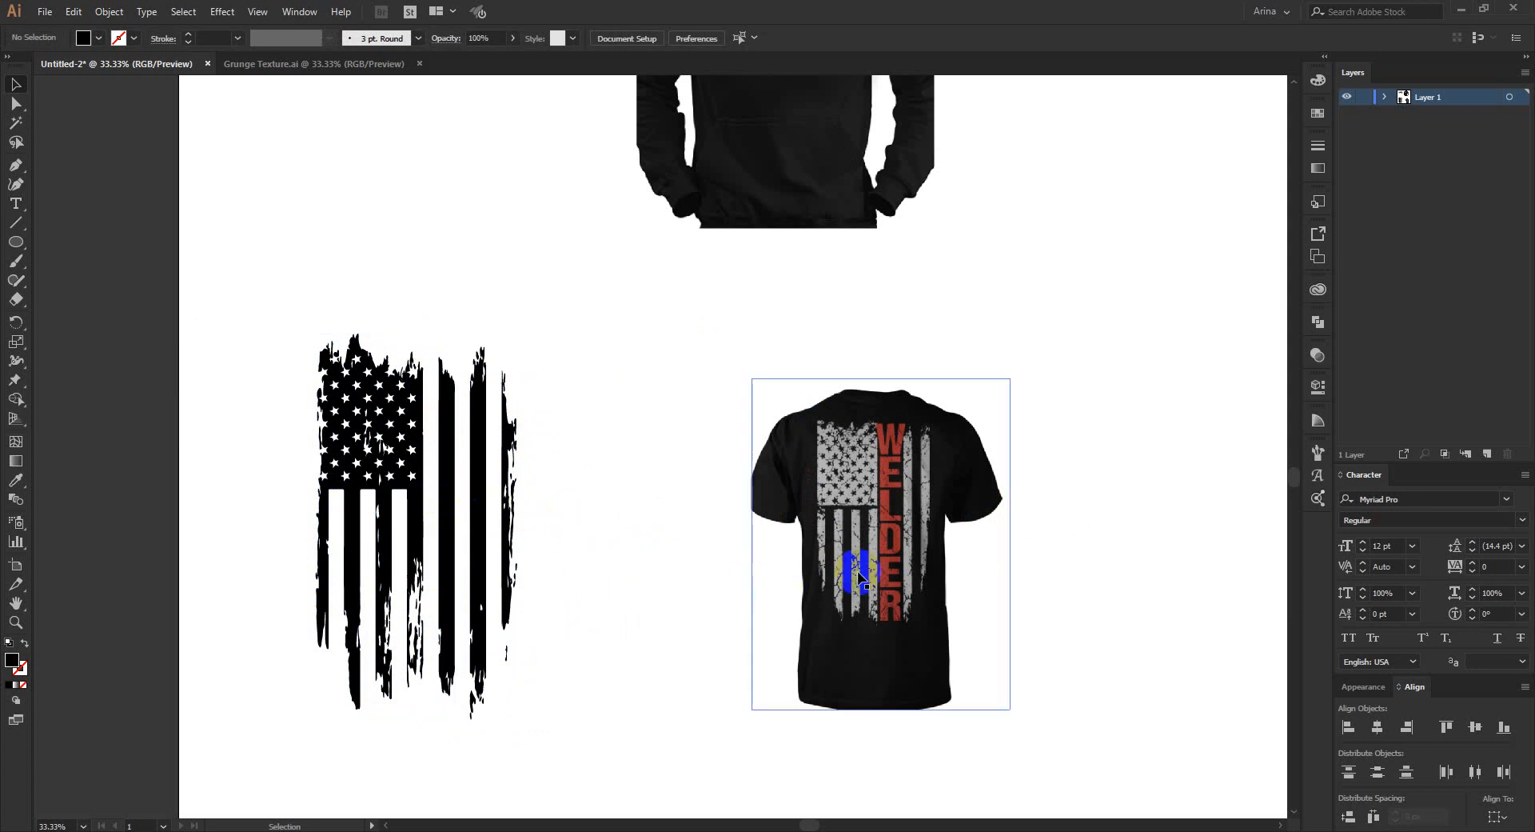
pyautogui.moveTo(864, 552); pyautogui.dragTo(886, 492)
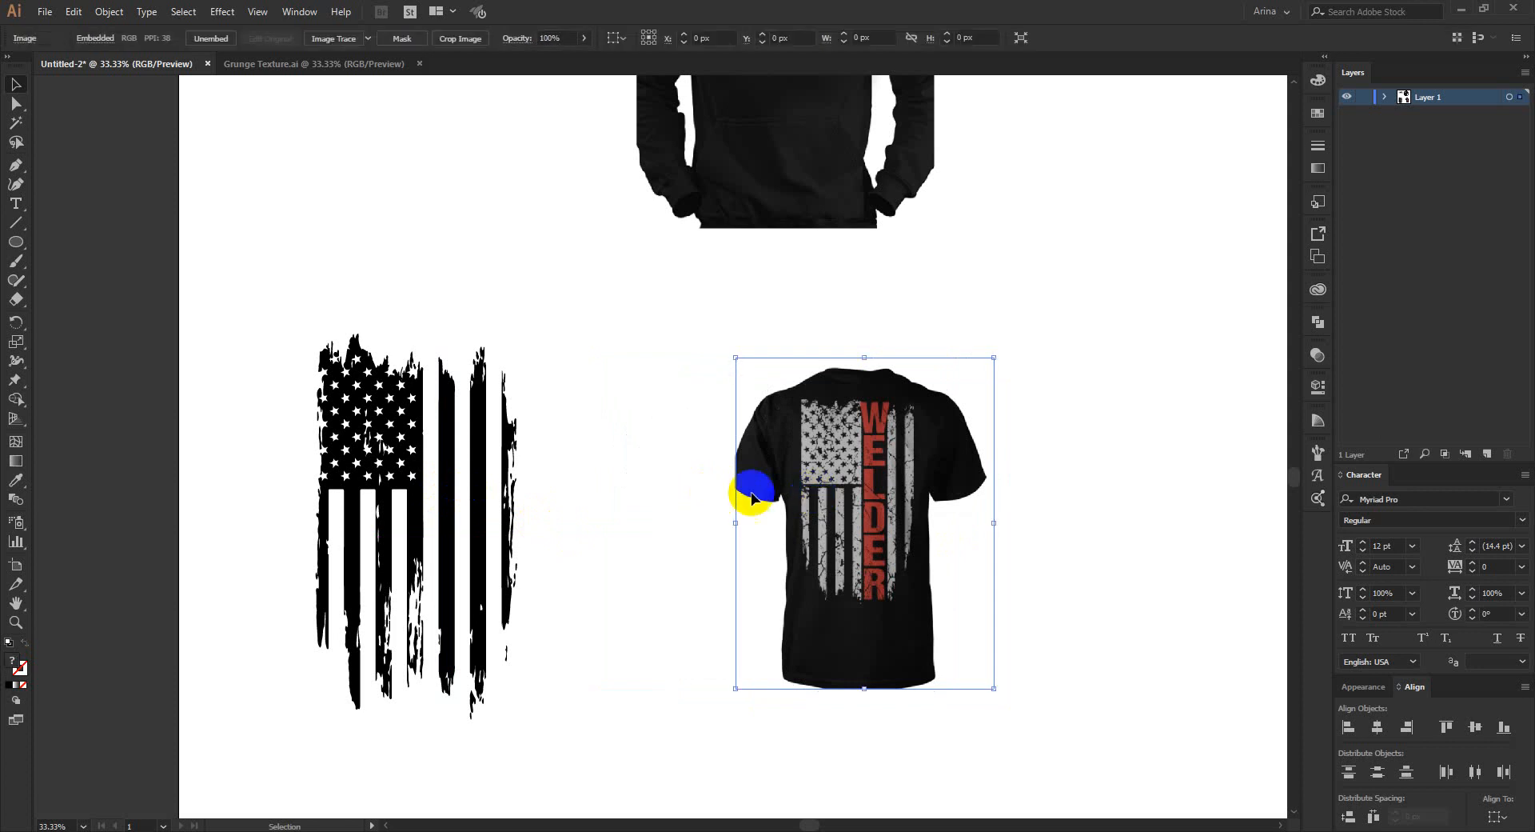
pyautogui.click(672, 377)
pyautogui.moveTo(671, 336); pyautogui.dragTo(1120, 756)
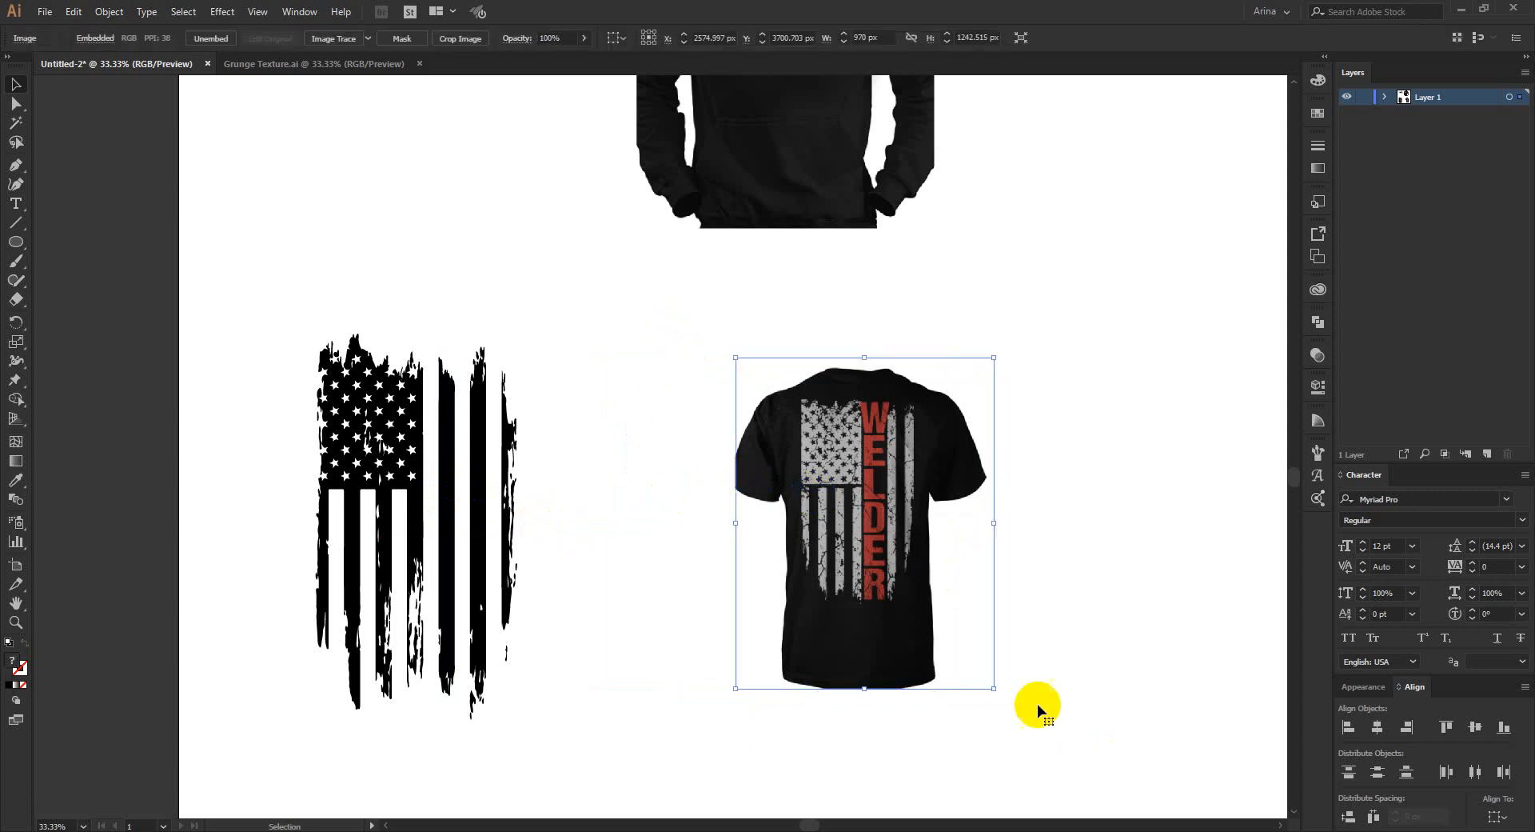
pyautogui.click(697, 597)
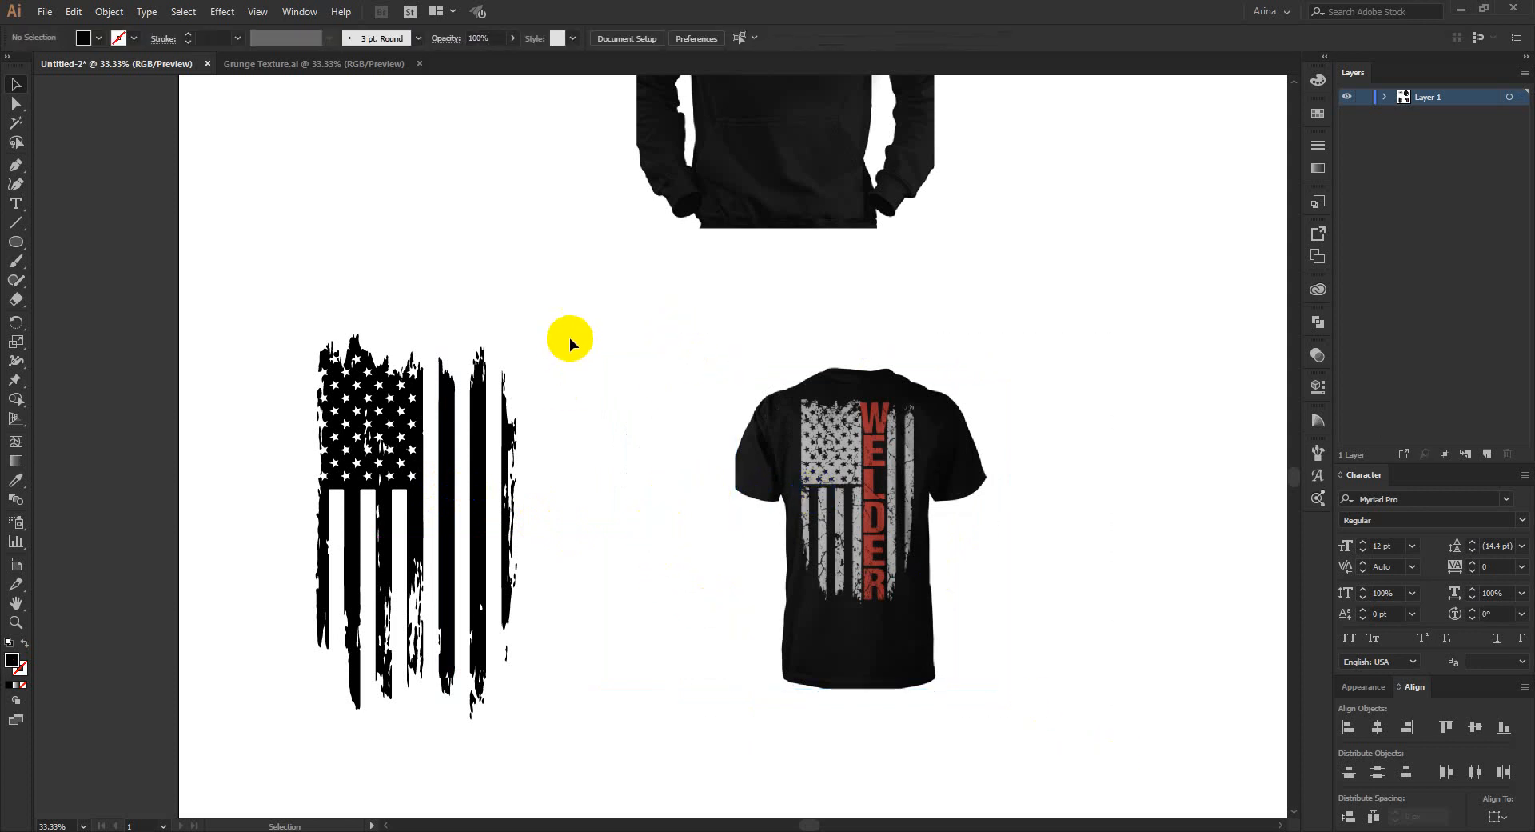
pyautogui.moveTo(573, 312); pyautogui.dragTo(259, 738)
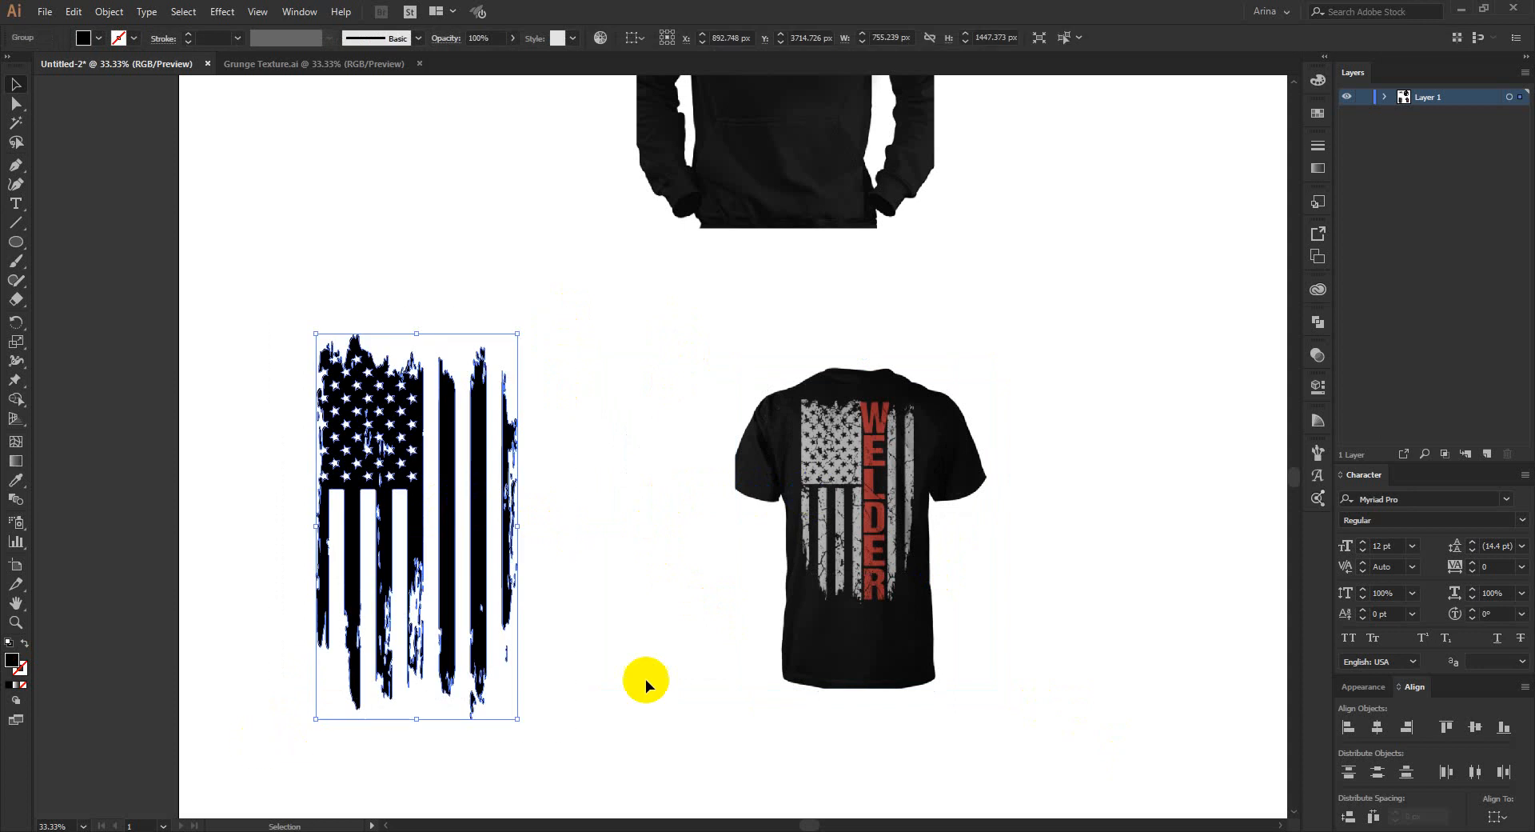
pyautogui.click(657, 672)
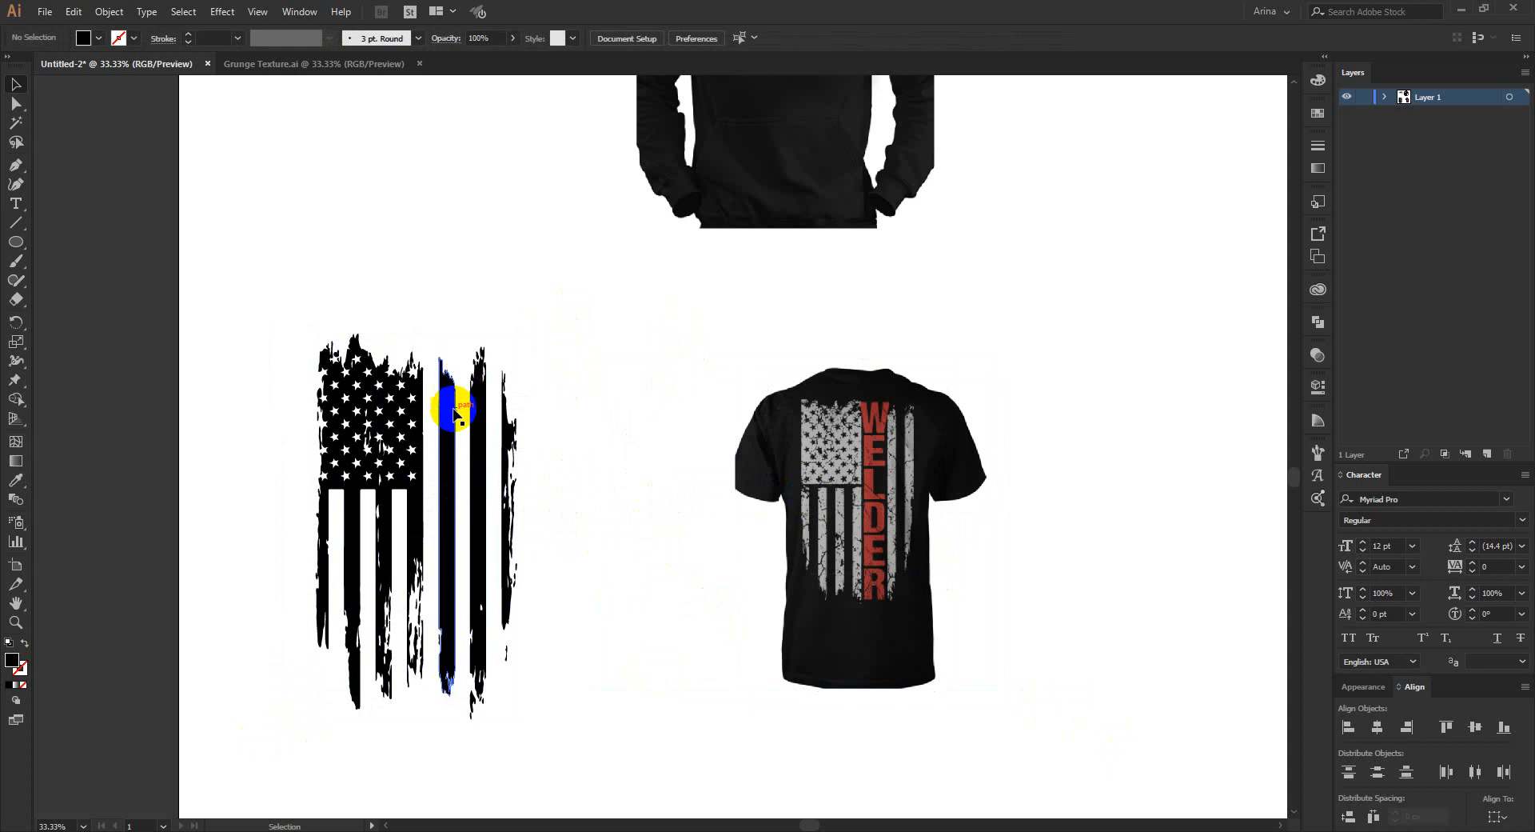
# Delete the flag's full-length stripe beside the star field and add the vertical text ENGINEER in the gap
pyautogui.doubleClick(456, 478)
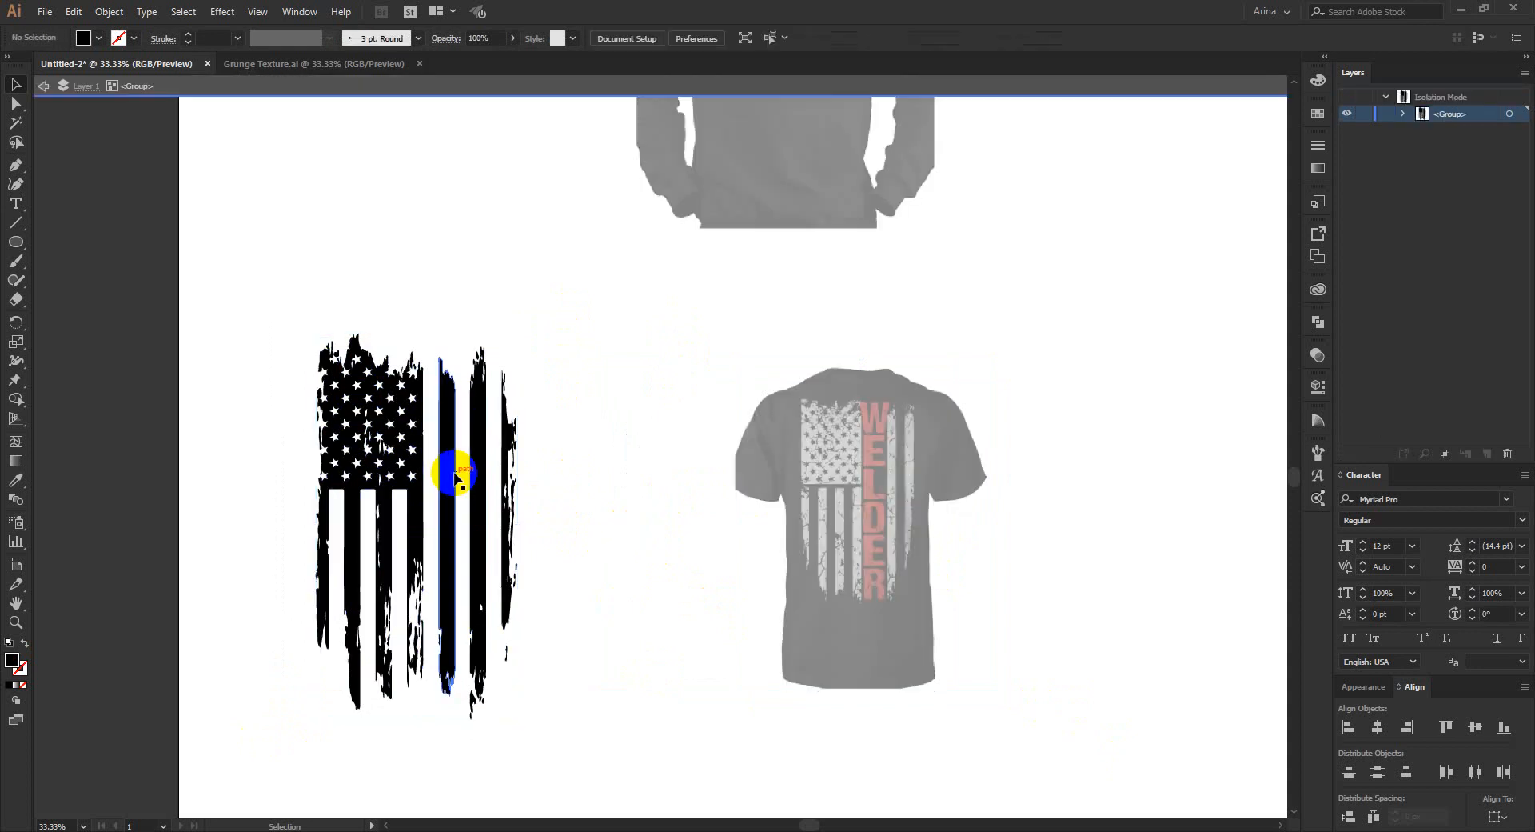
pyautogui.press('Delete')
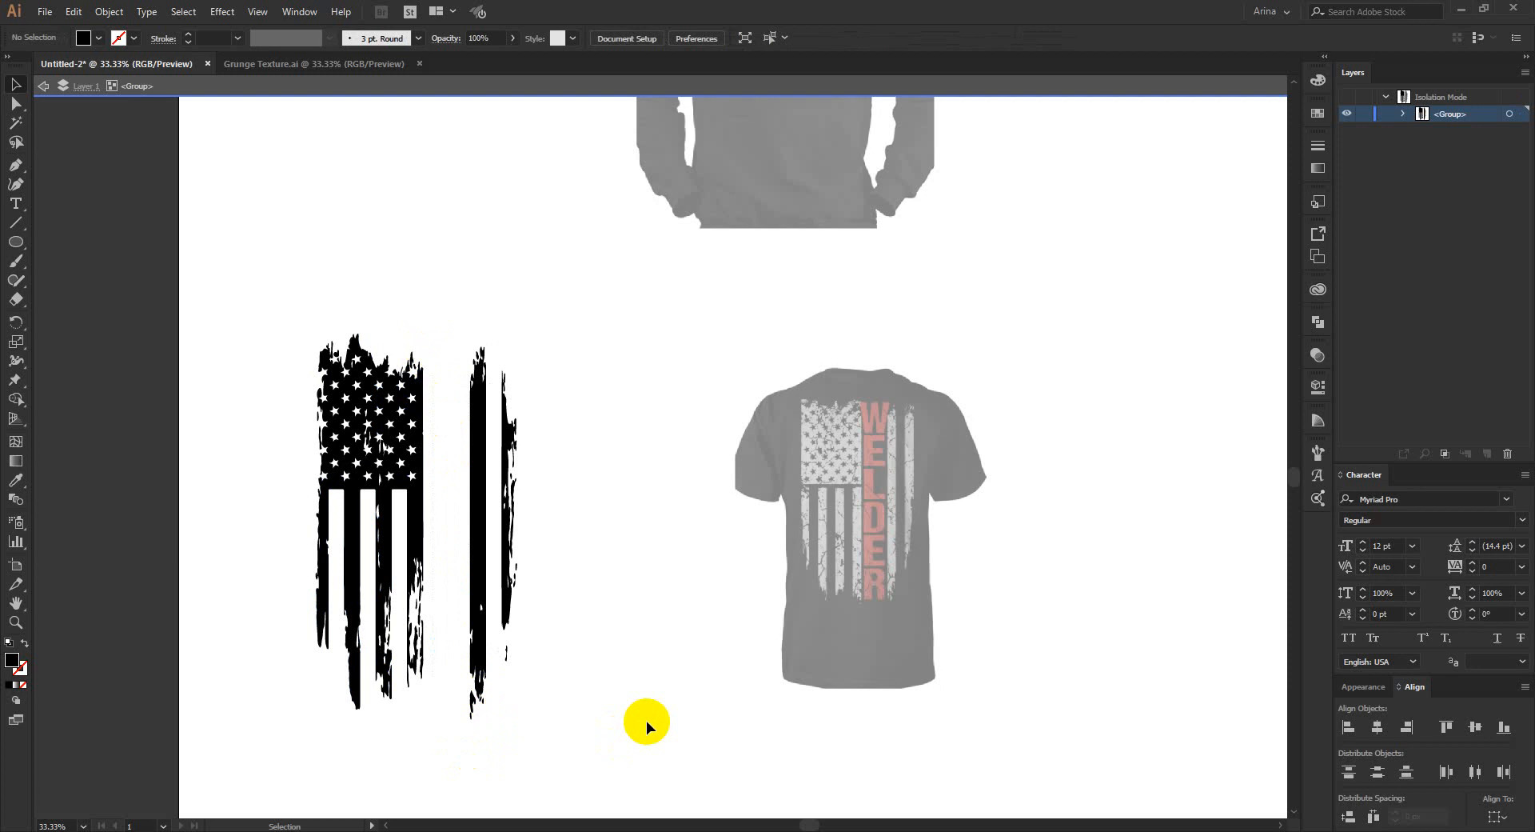
pyautogui.moveTo(16, 203); pyautogui.dragTo(98, 260)
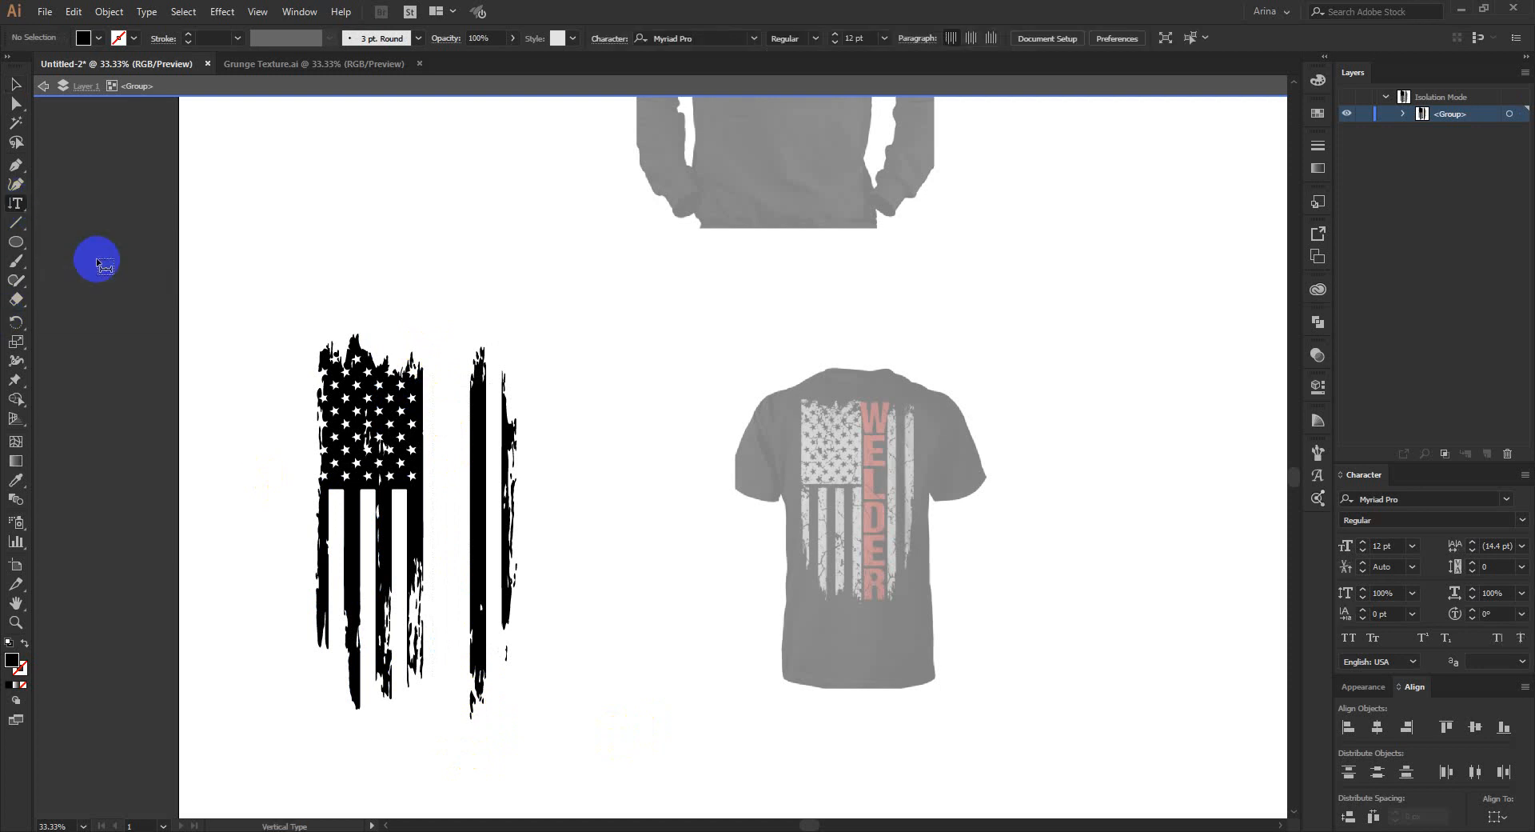
pyautogui.click(439, 382)
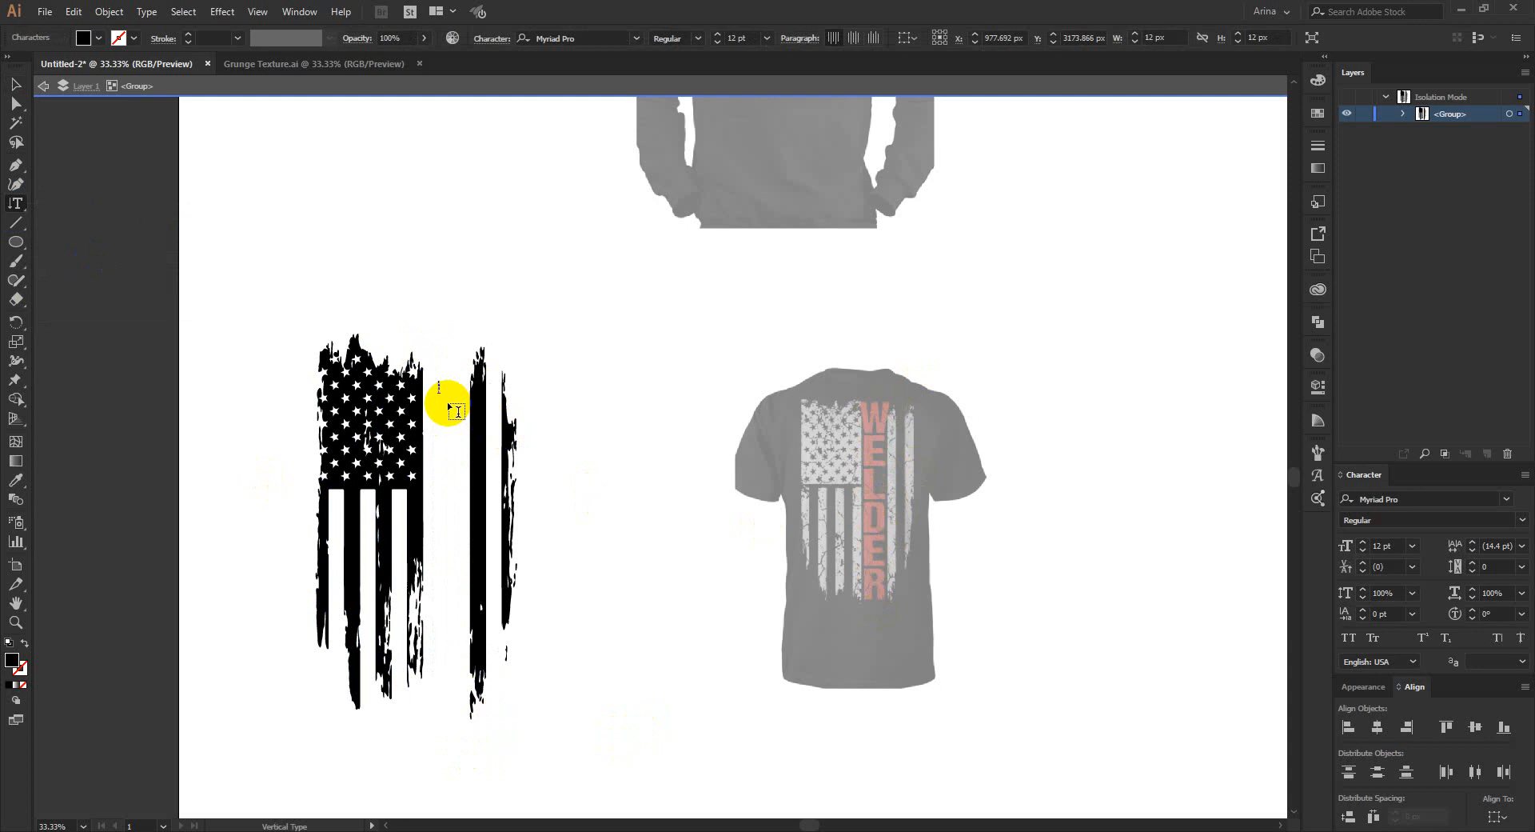
pyautogui.click(16, 84)
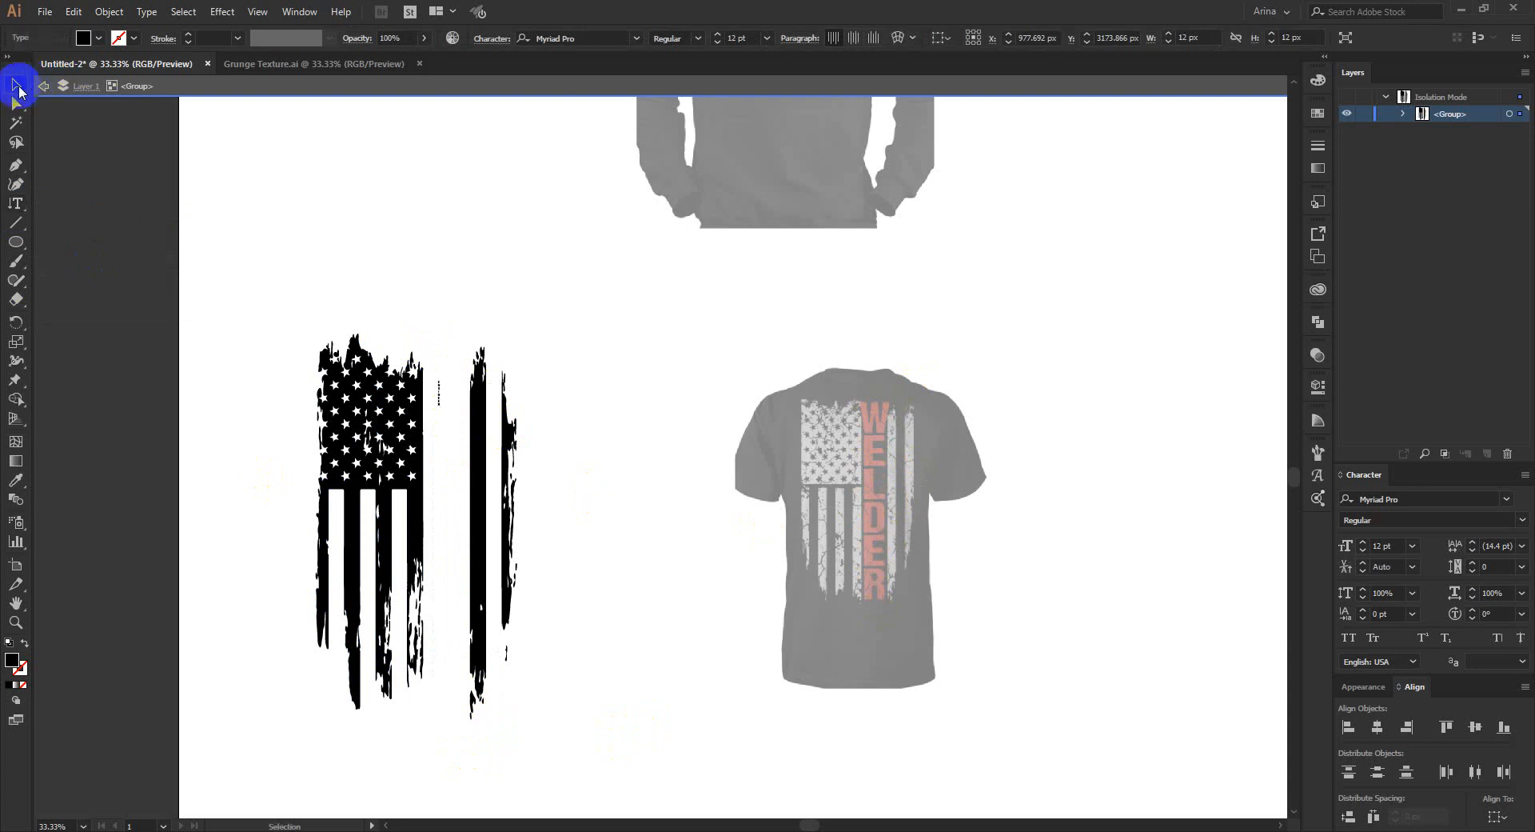
# Set the font of the ENGINEER text to DEATHE MAACH NCV
pyautogui.click(570, 38)
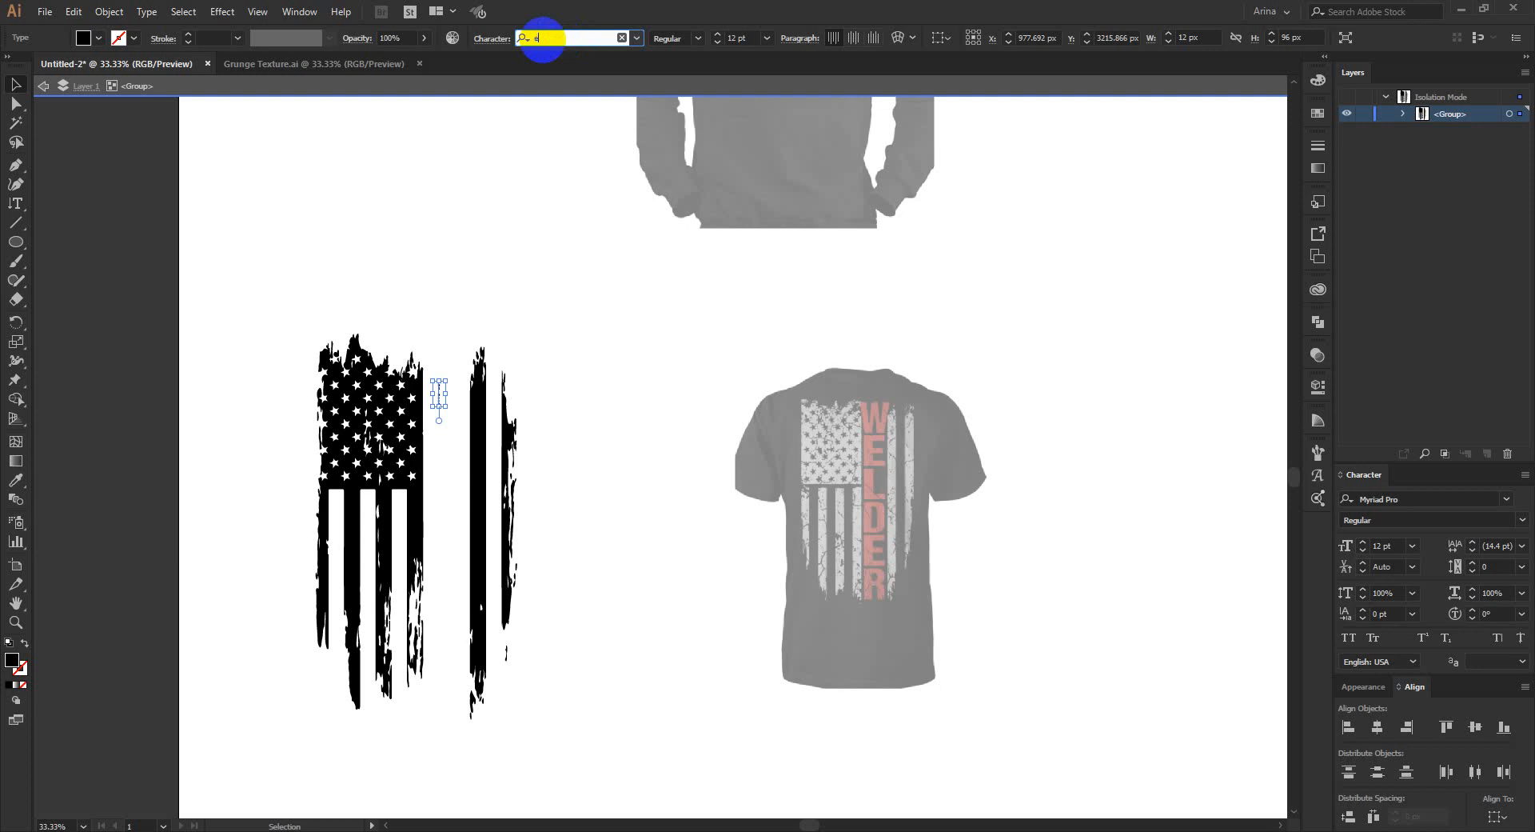
pyautogui.write('dea')
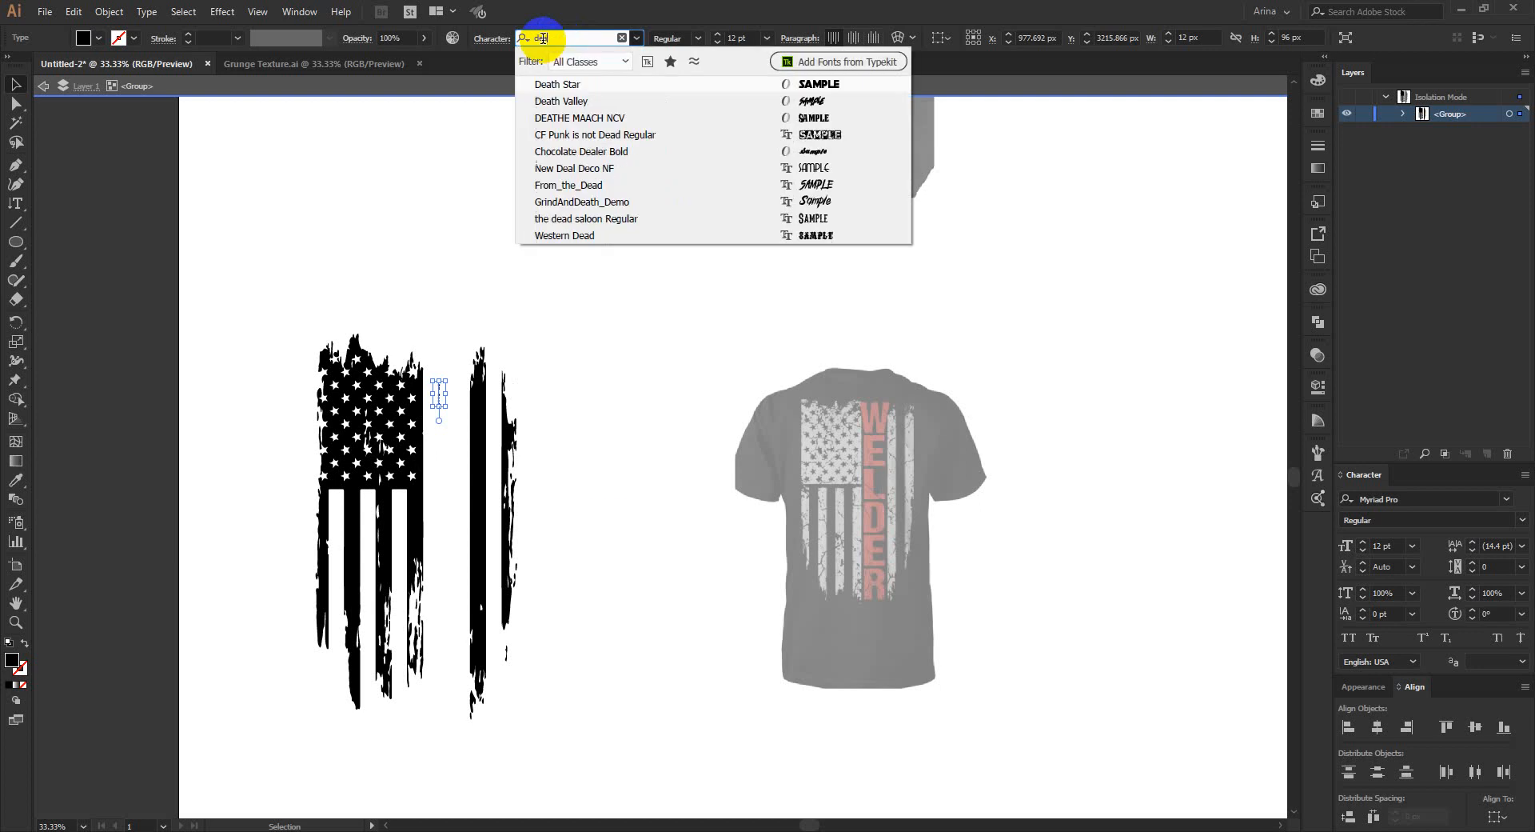
pyautogui.click(554, 119)
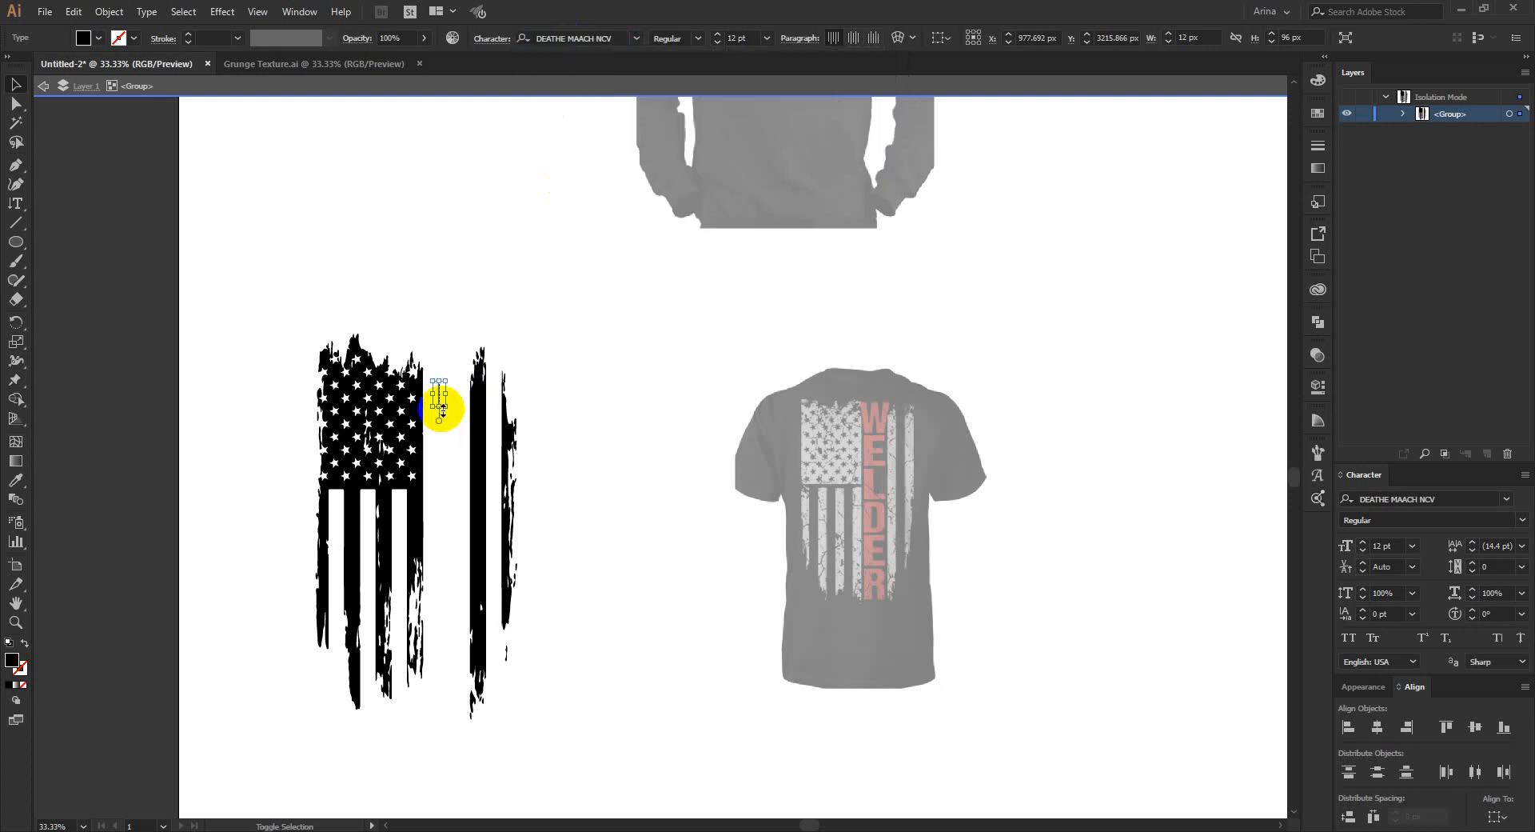
# Enlarge the ENGINEER text to about 165 pt, position it within the gap between the flag's stripes, and leave isolation mode
pyautogui.moveTo(443, 409); pyautogui.dragTo(470, 703)
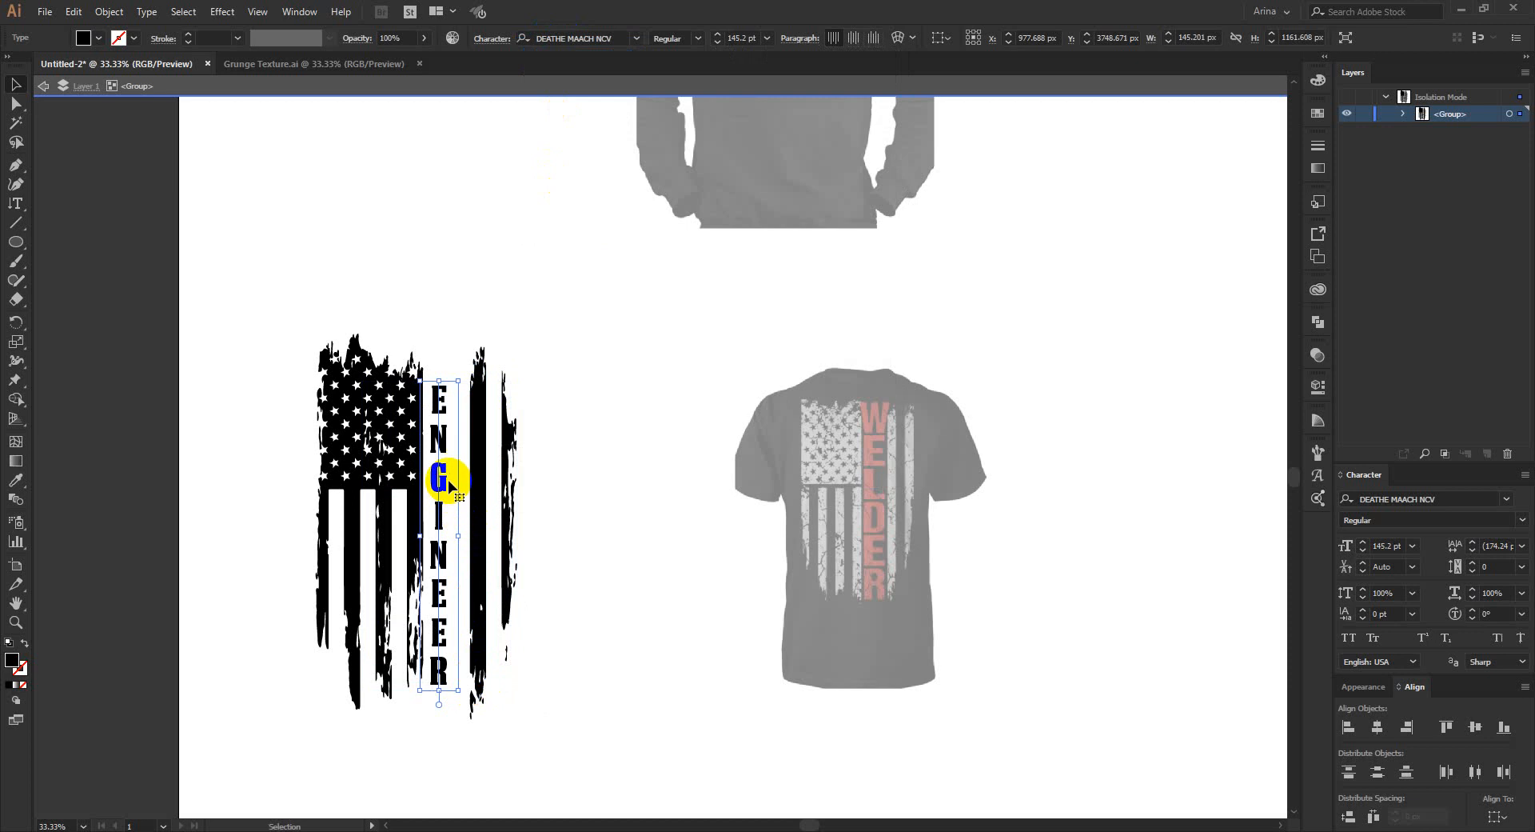
pyautogui.moveTo(448, 485); pyautogui.dragTo(455, 475)
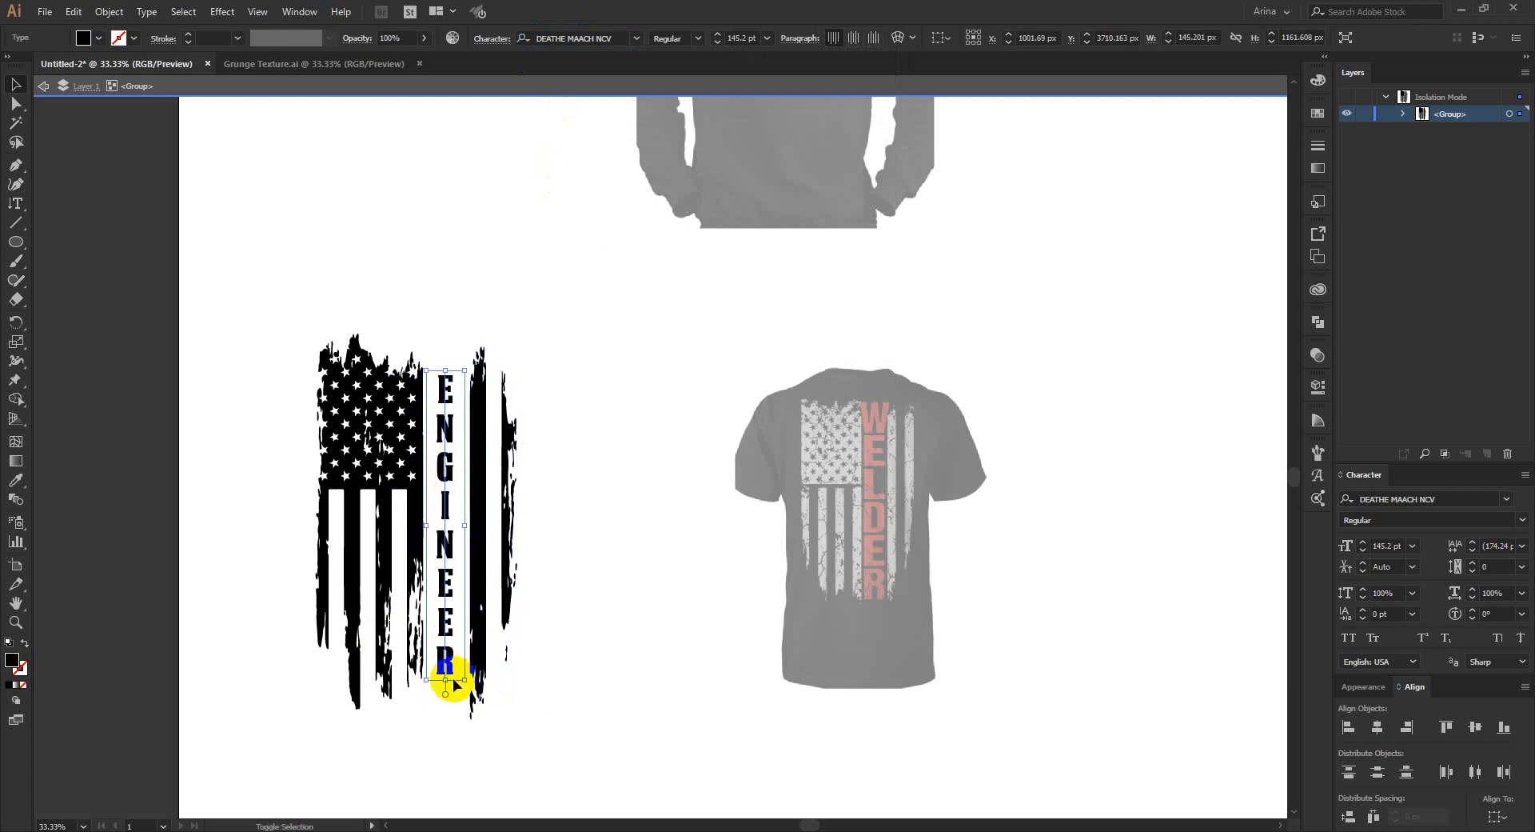
pyautogui.moveTo(445, 680); pyautogui.dragTo(447, 724)
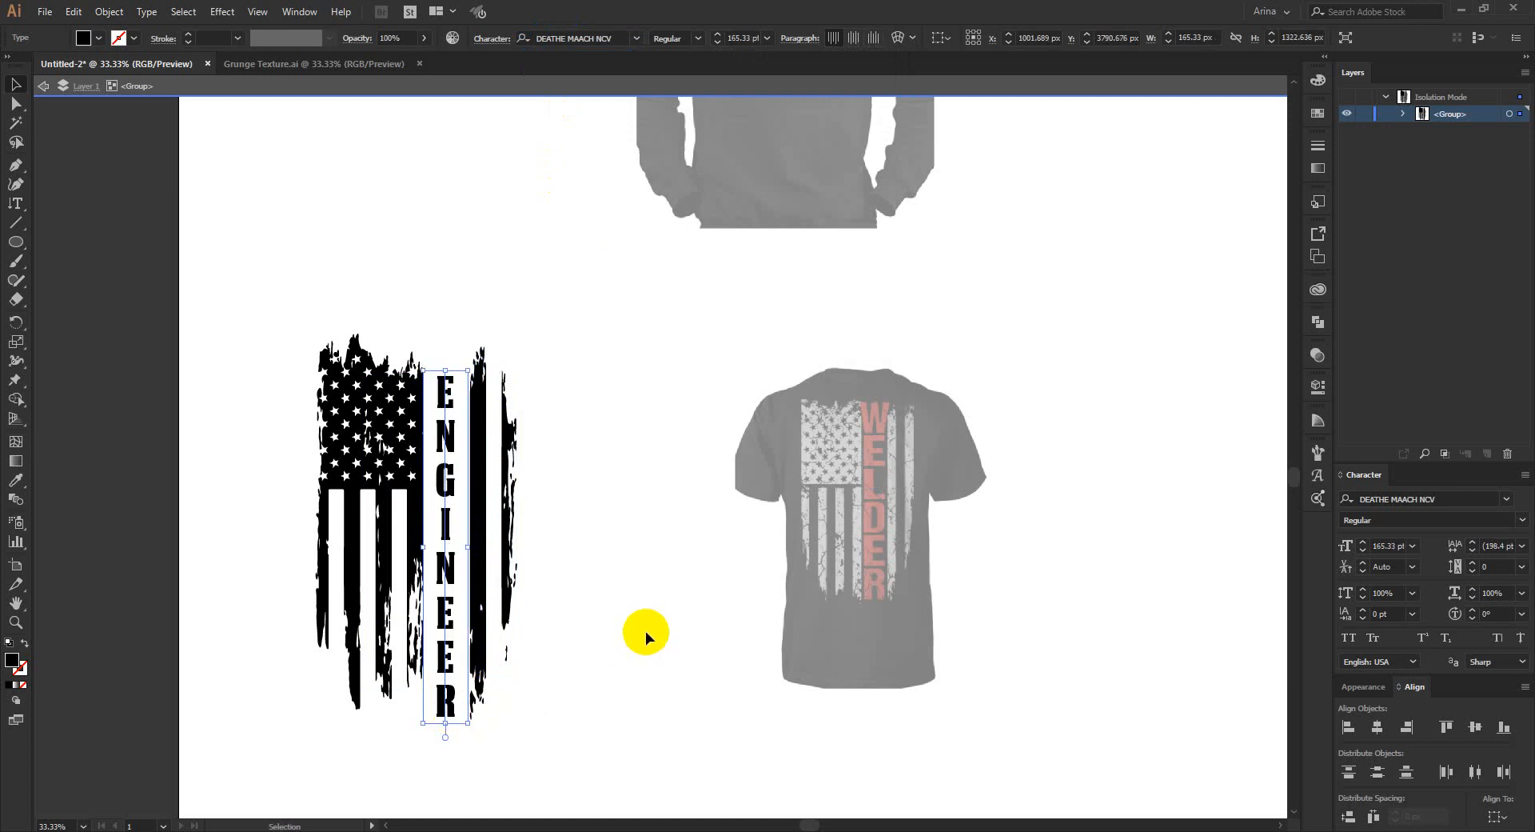
pyautogui.press('Up')
pyautogui.press('Up')
pyautogui.press('Up')
pyautogui.press('Up')
pyautogui.press('Up')
pyautogui.press('Up')
pyautogui.press('Up')
pyautogui.press('Up')
pyautogui.press('Up')
pyautogui.press('Up')
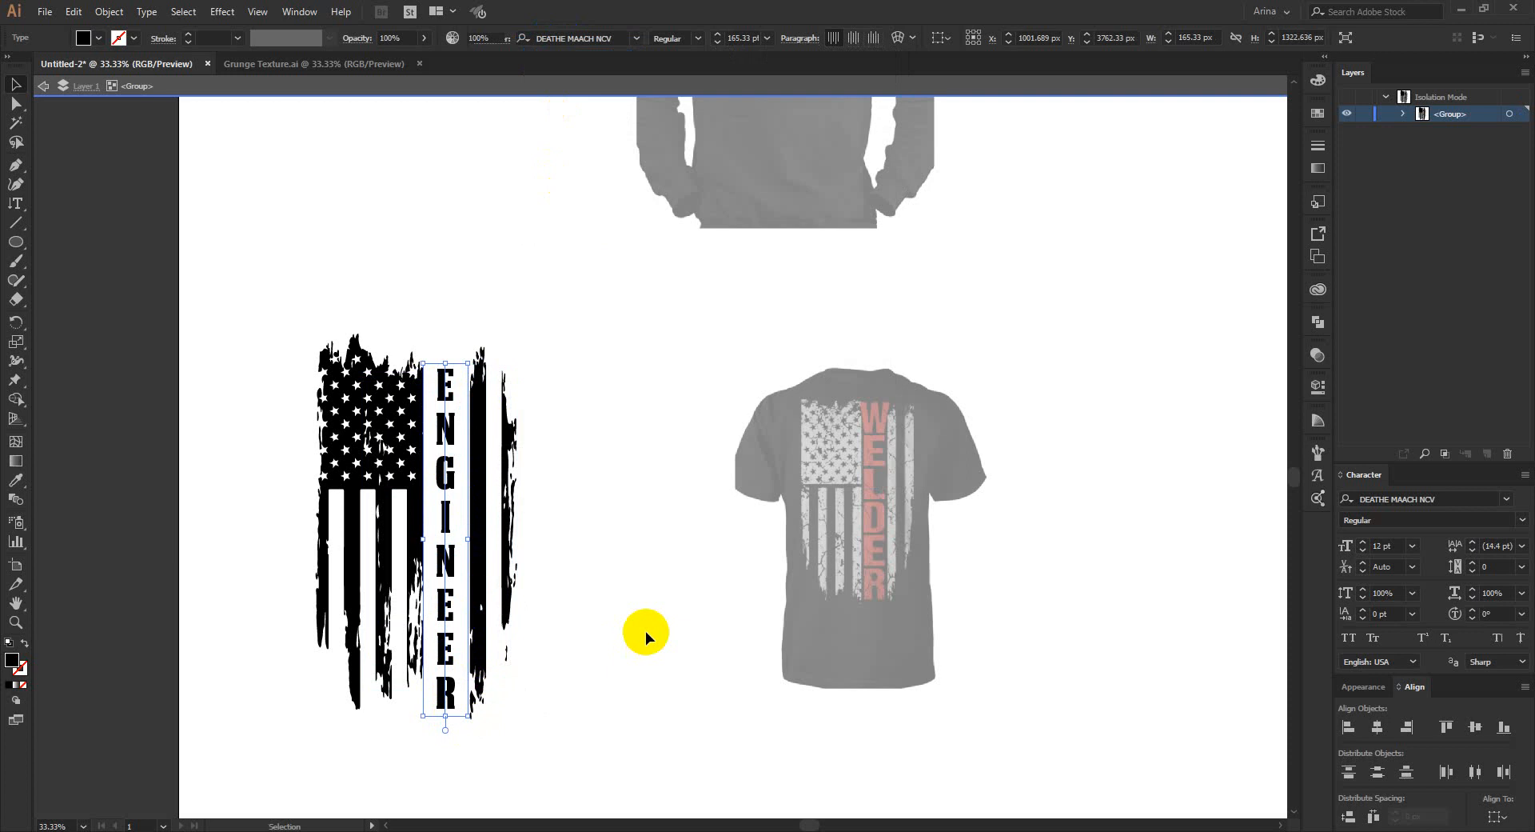
pyautogui.click(646, 631)
pyautogui.doubleClick(603, 576)
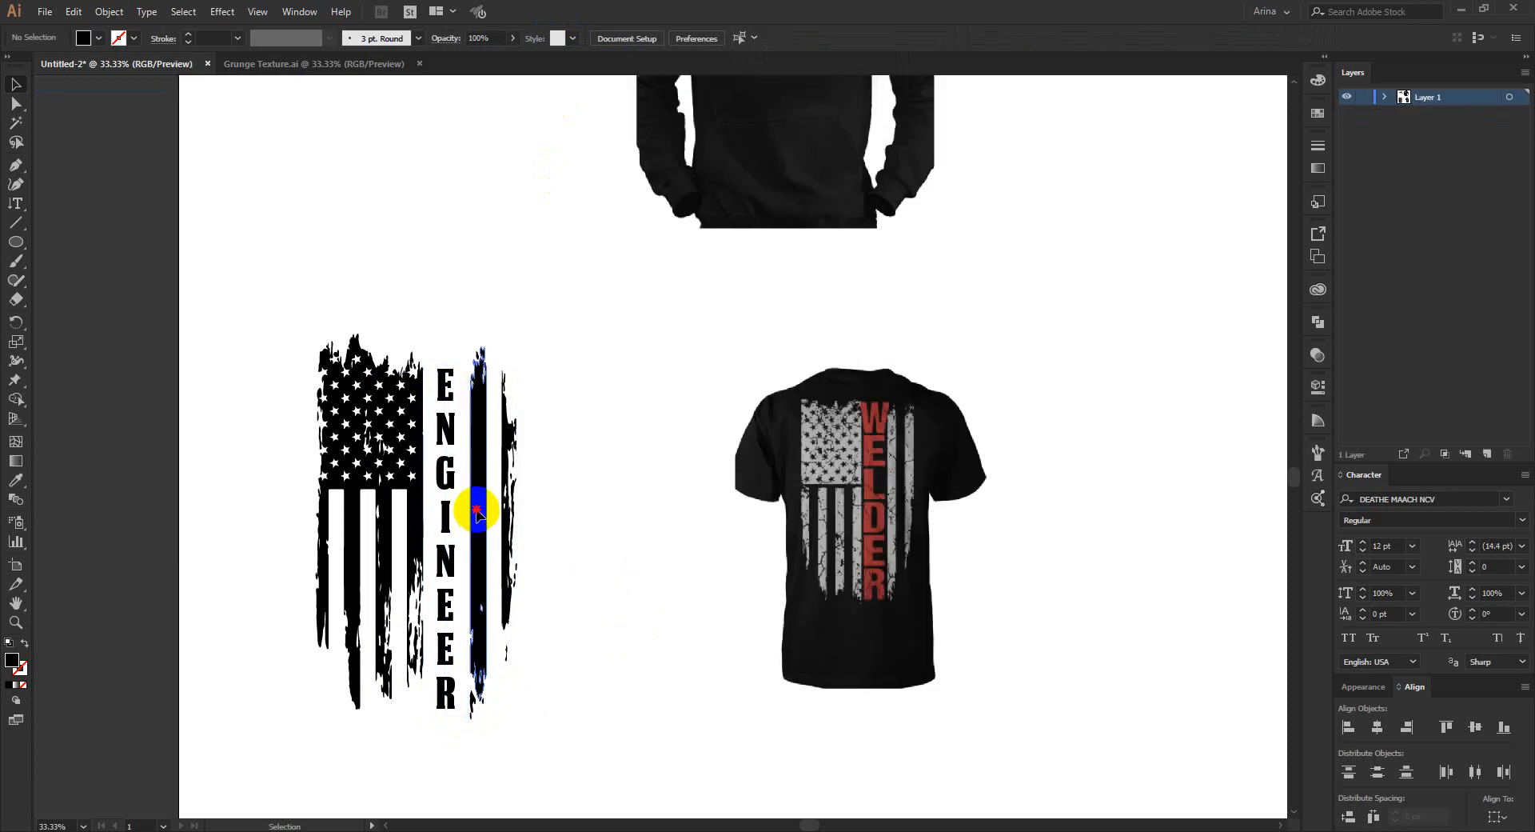
# Move the whole ENGINEER flag design up and to the left
pyautogui.moveTo(477, 510); pyautogui.dragTo(407, 442)
pyautogui.click(511, 421)
# Fill the ENGINEER text with red and extend it upward to about 177 pt
pyautogui.doubleClick(381, 390)
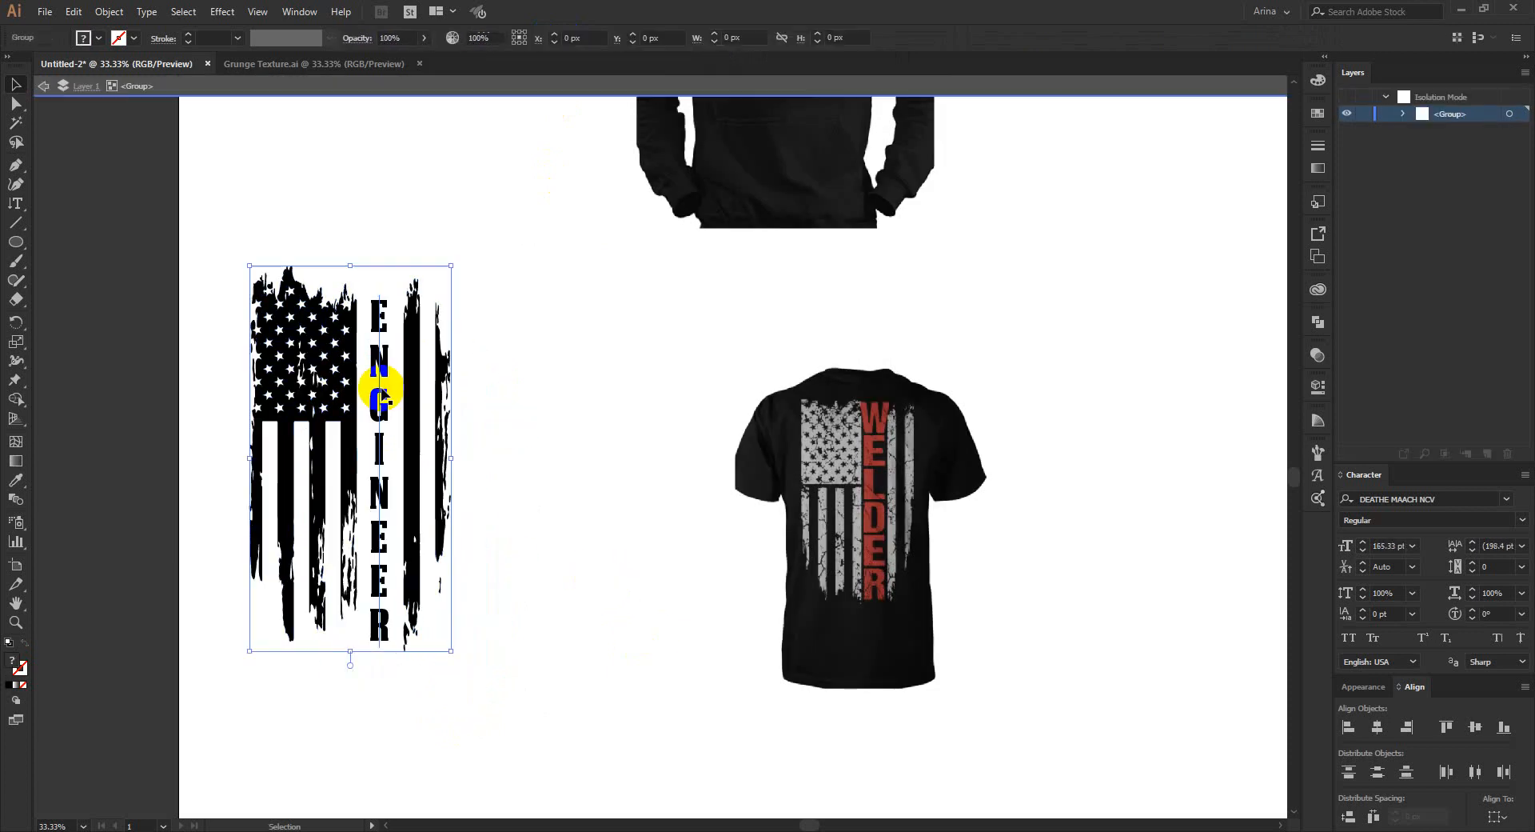
pyautogui.click(381, 391)
pyautogui.click(85, 38)
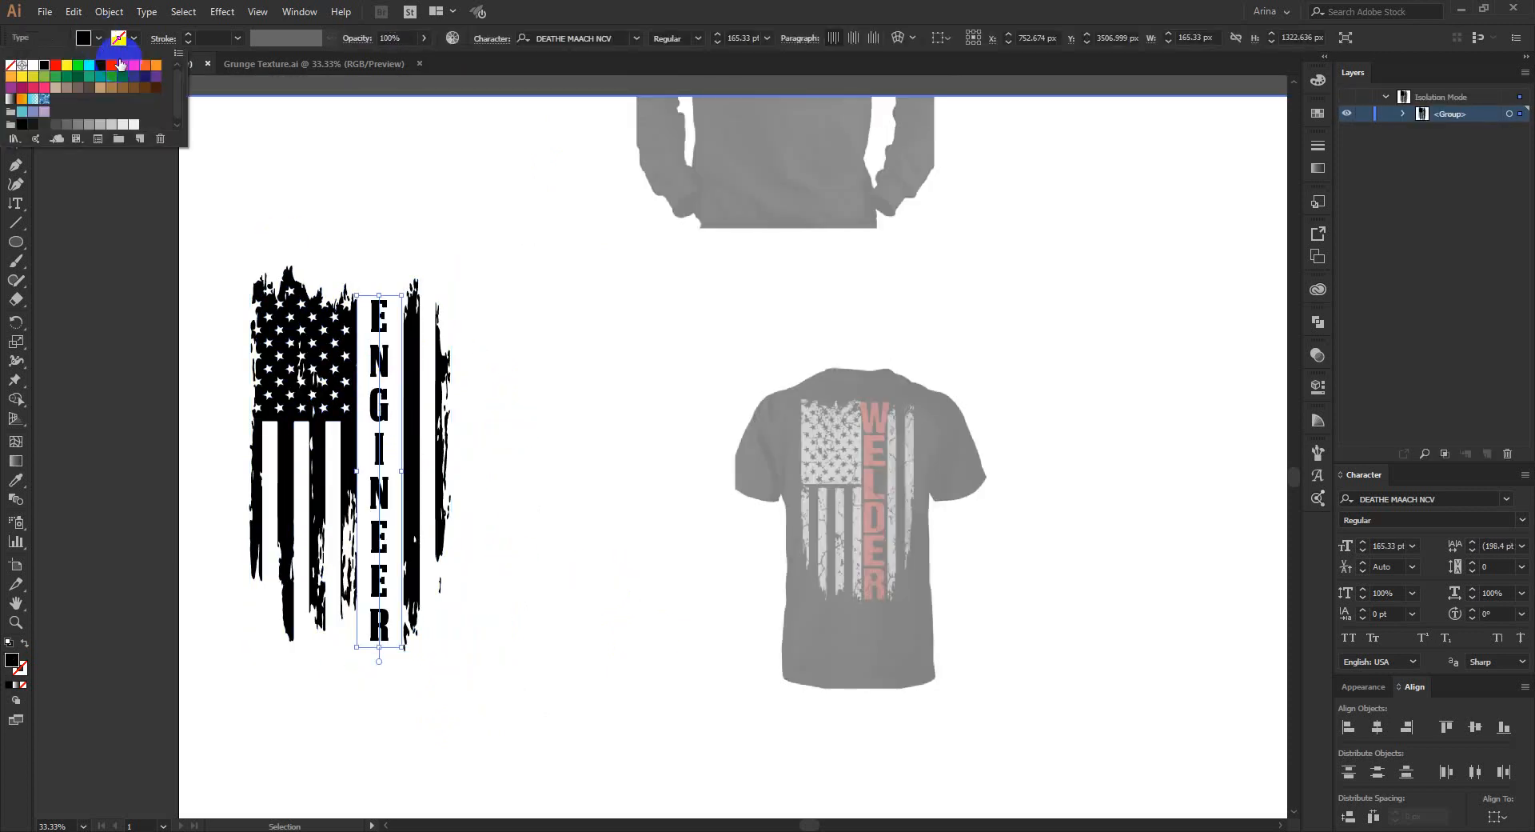
pyautogui.click(123, 62)
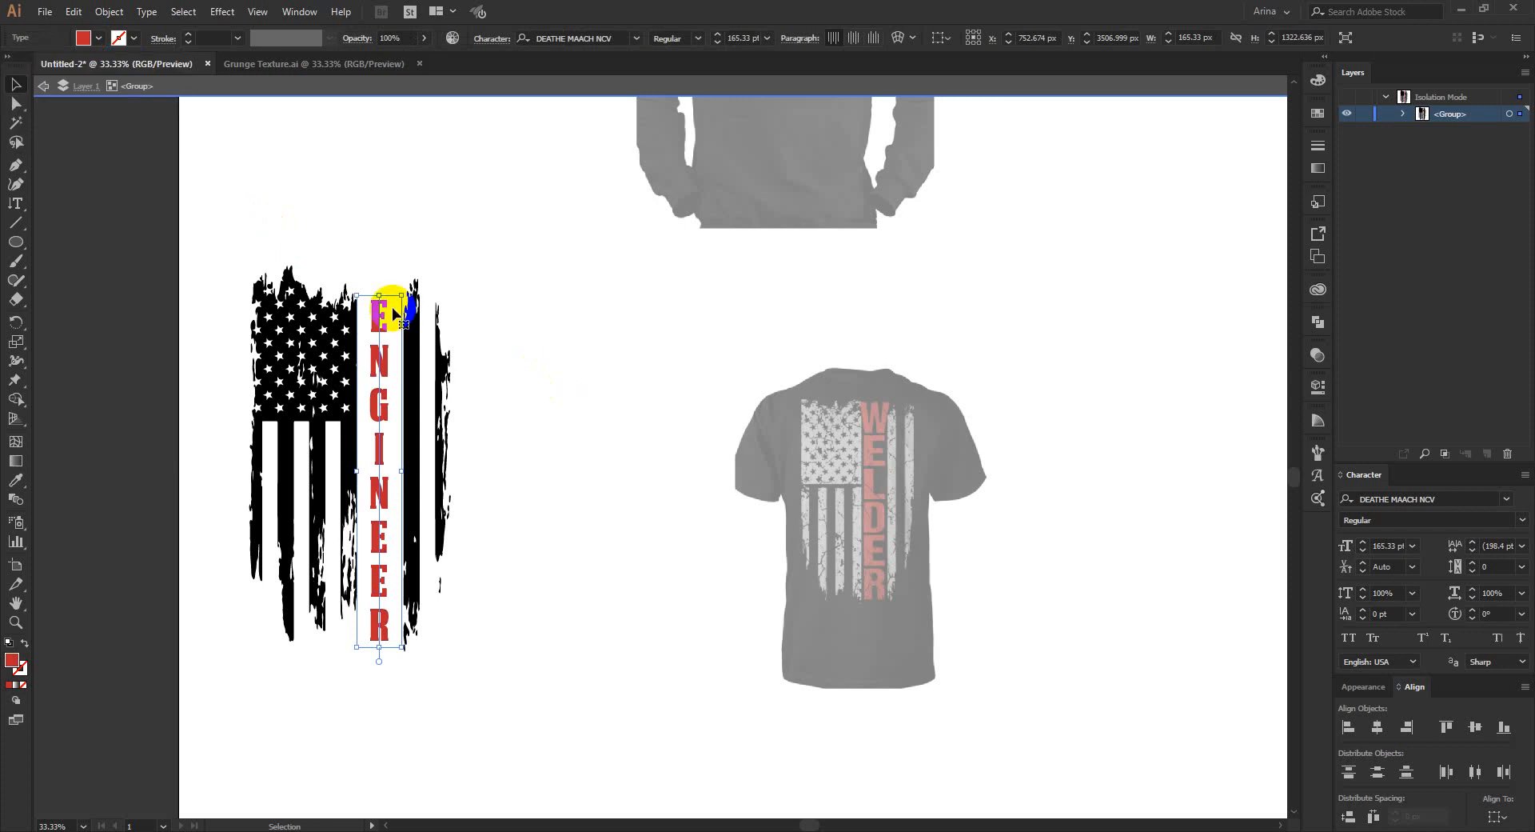
pyautogui.moveTo(379, 295); pyautogui.dragTo(380, 273)
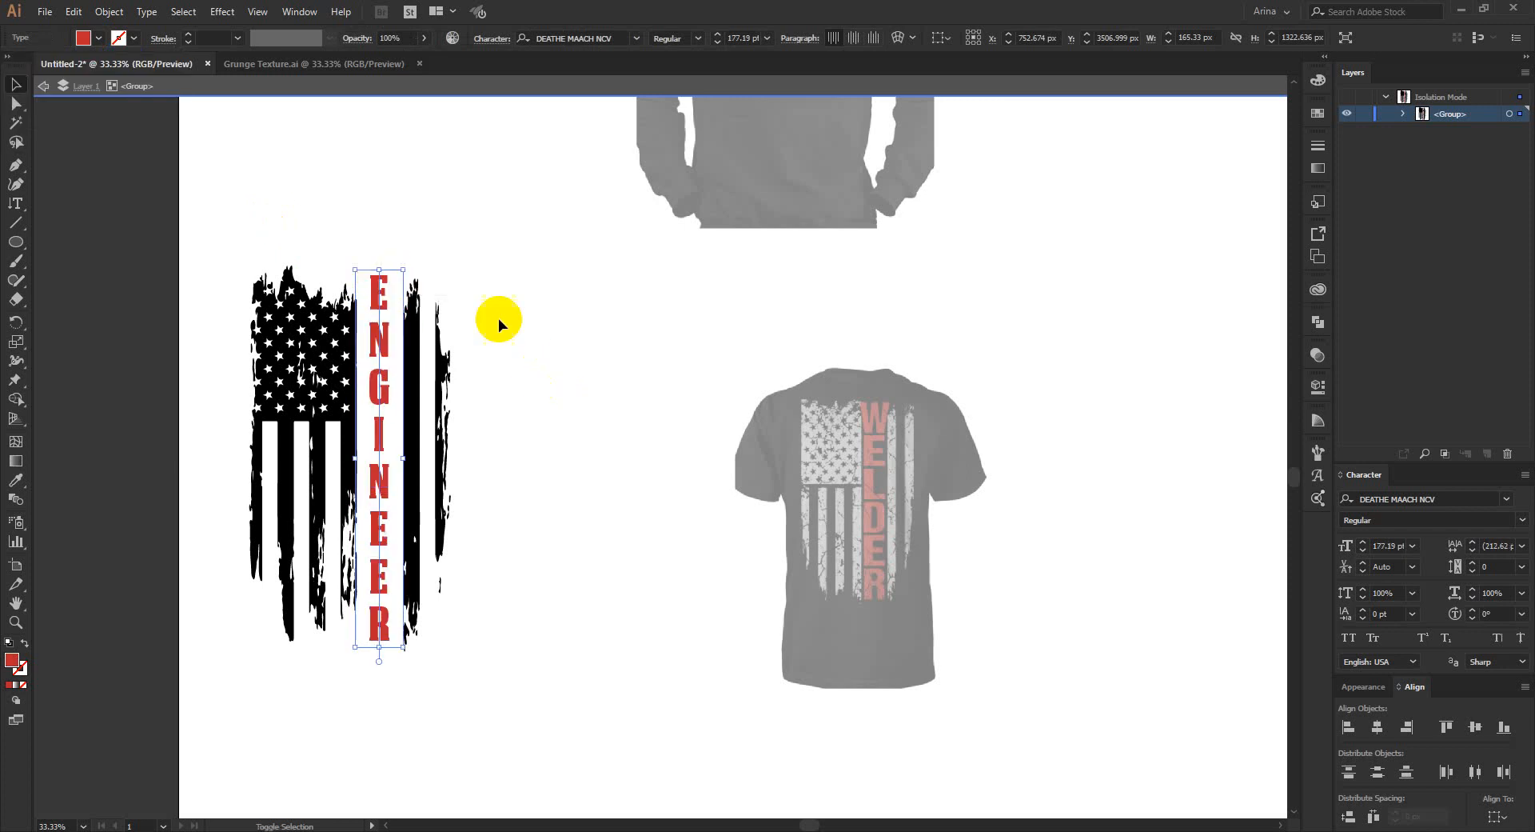
pyautogui.doubleClick(596, 376)
# Move the flag design down and the T-shirt reference up and to the right, then duplicate the flag beside the original
pyautogui.scroll(-1, 228, 352)
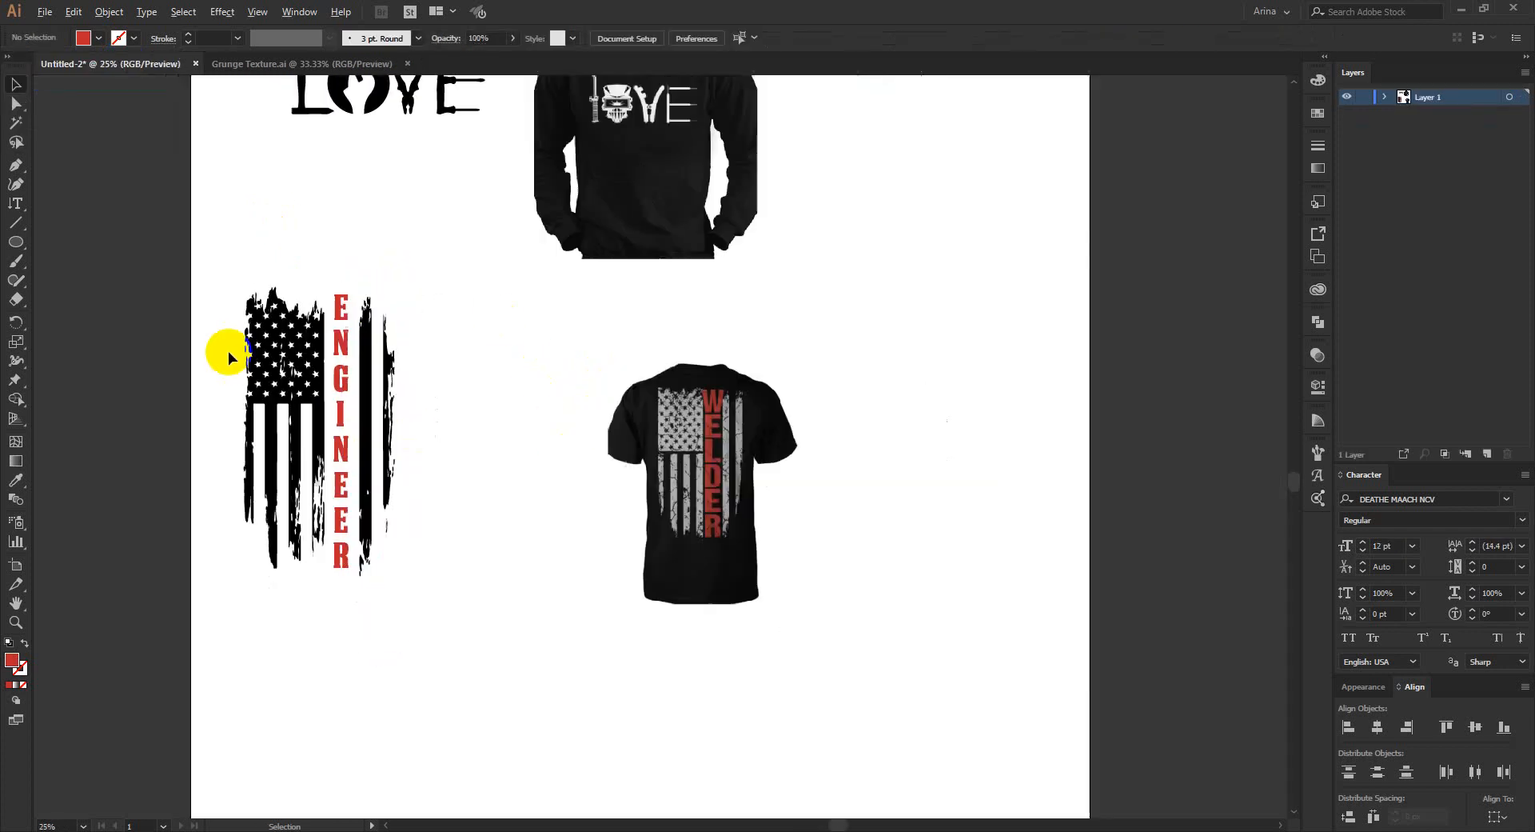
pyautogui.moveTo(290, 377); pyautogui.dragTo(434, 536)
pyautogui.moveTo(702, 448); pyautogui.dragTo(940, 355)
pyautogui.moveTo(329, 528); pyautogui.dragTo(472, 521)
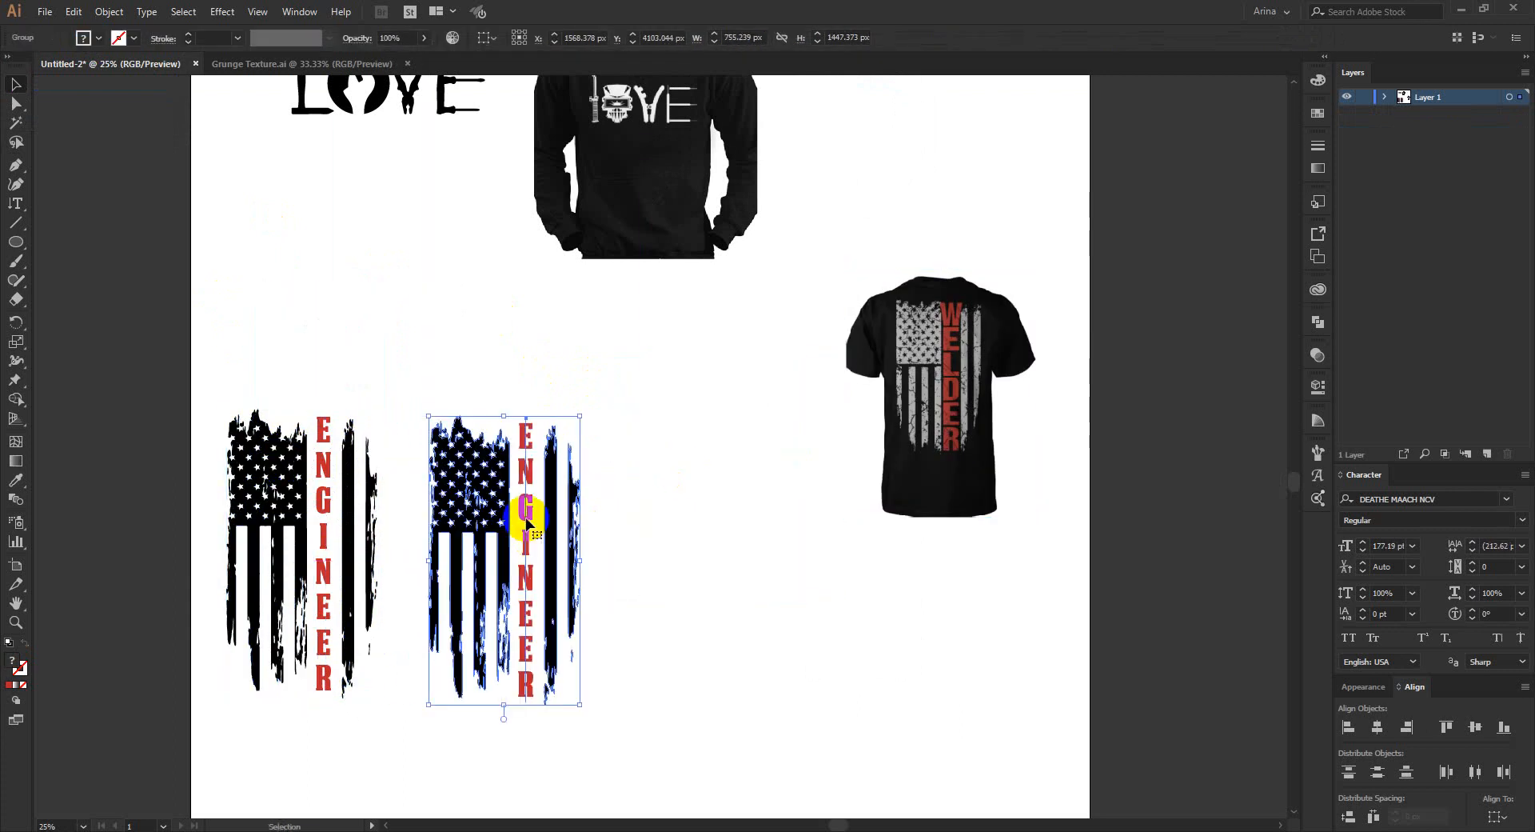
# Change the vertical text on the duplicated flag to MECHANIC
pyautogui.doubleClick(526, 522)
pyautogui.click(526, 522)
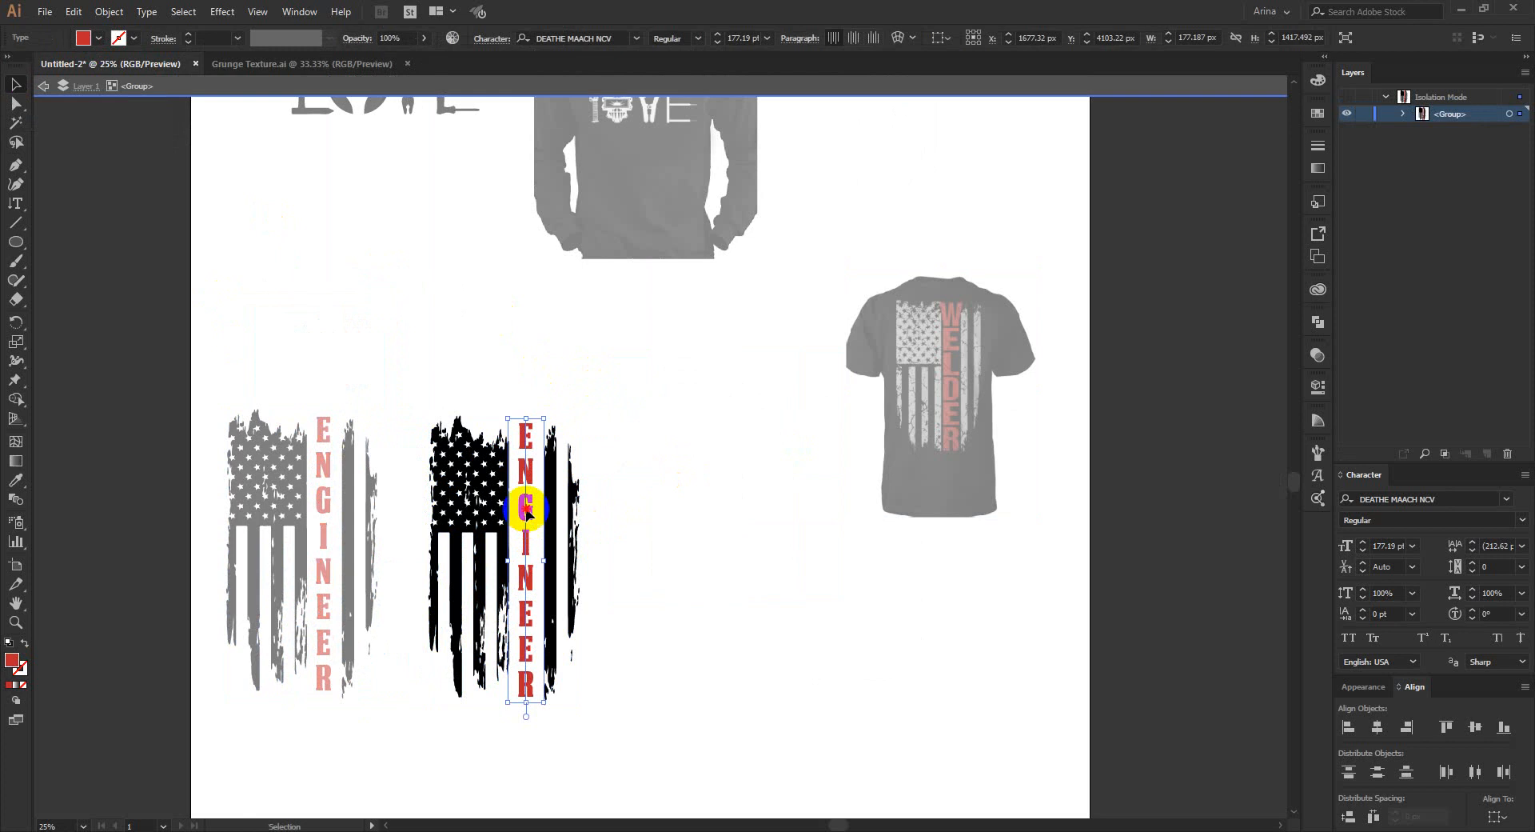
pyautogui.doubleClick(526, 512)
pyautogui.doubleClick(527, 512)
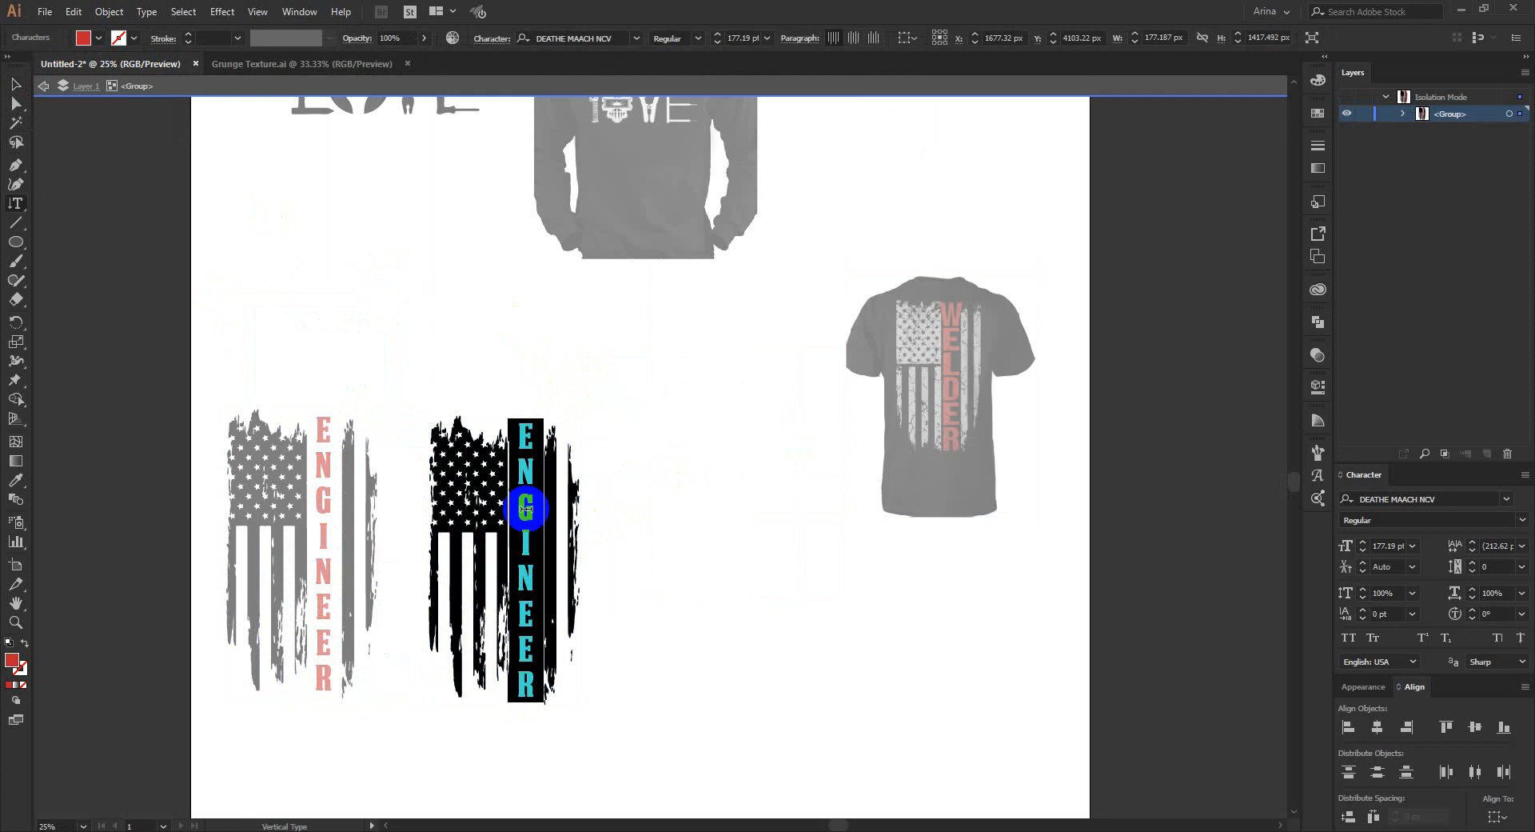
pyautogui.write('MECHANIC')
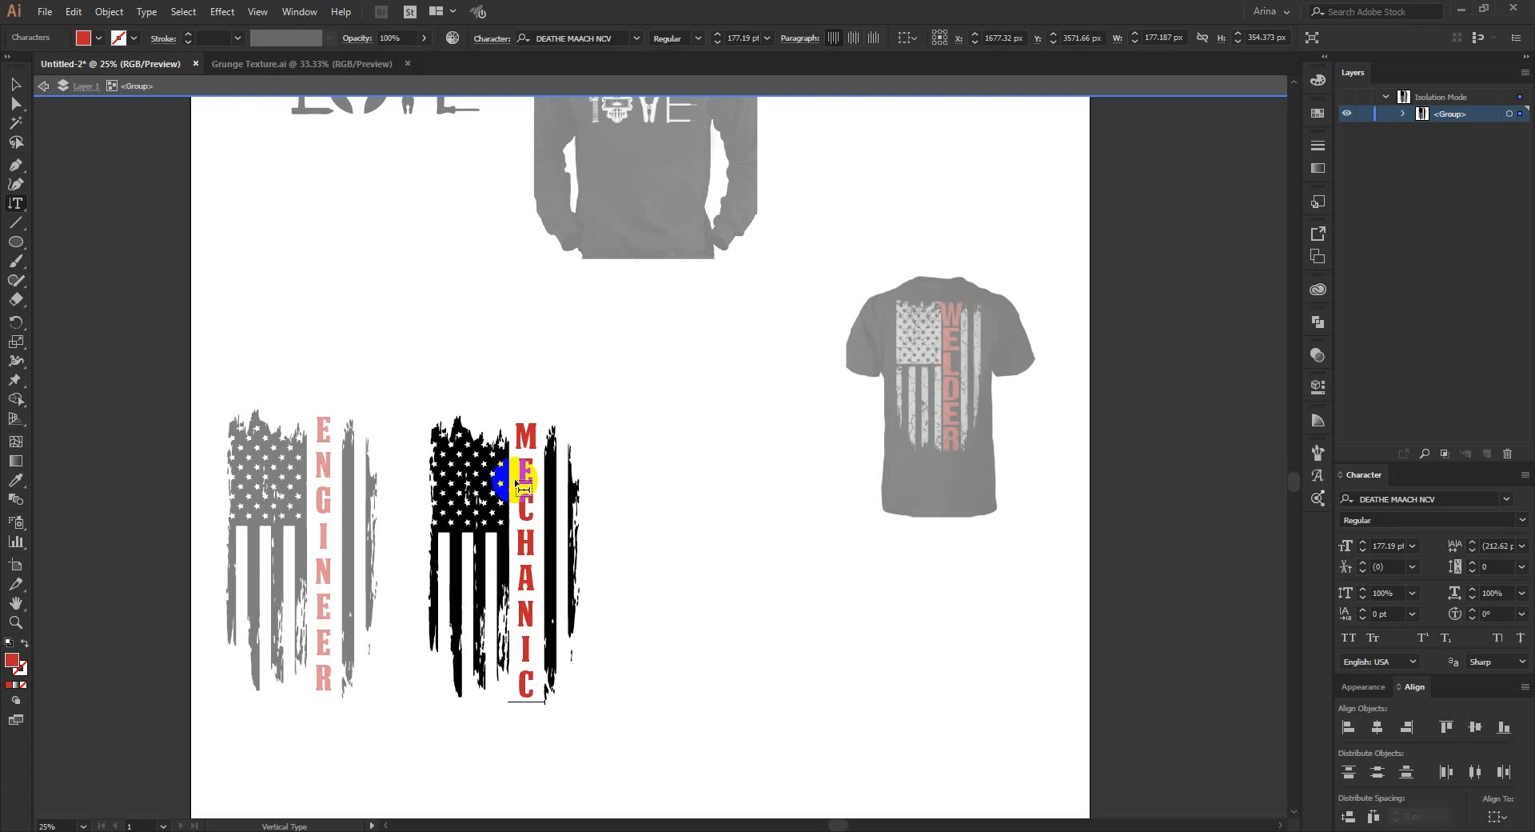
pyautogui.click(15, 84)
pyautogui.doubleClick(640, 538)
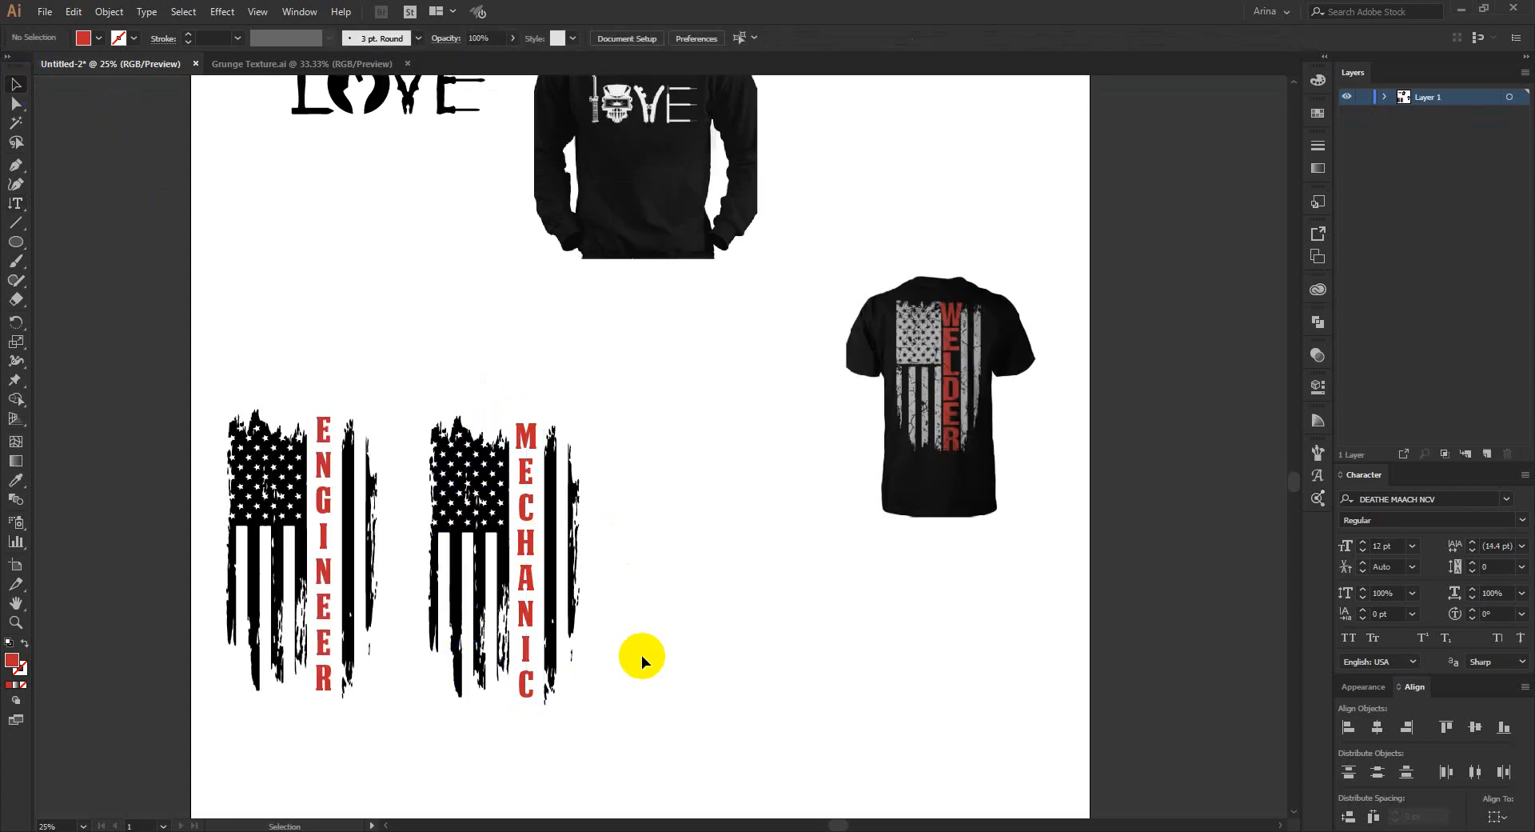
pyautogui.click(526, 531)
pyautogui.click(696, 621)
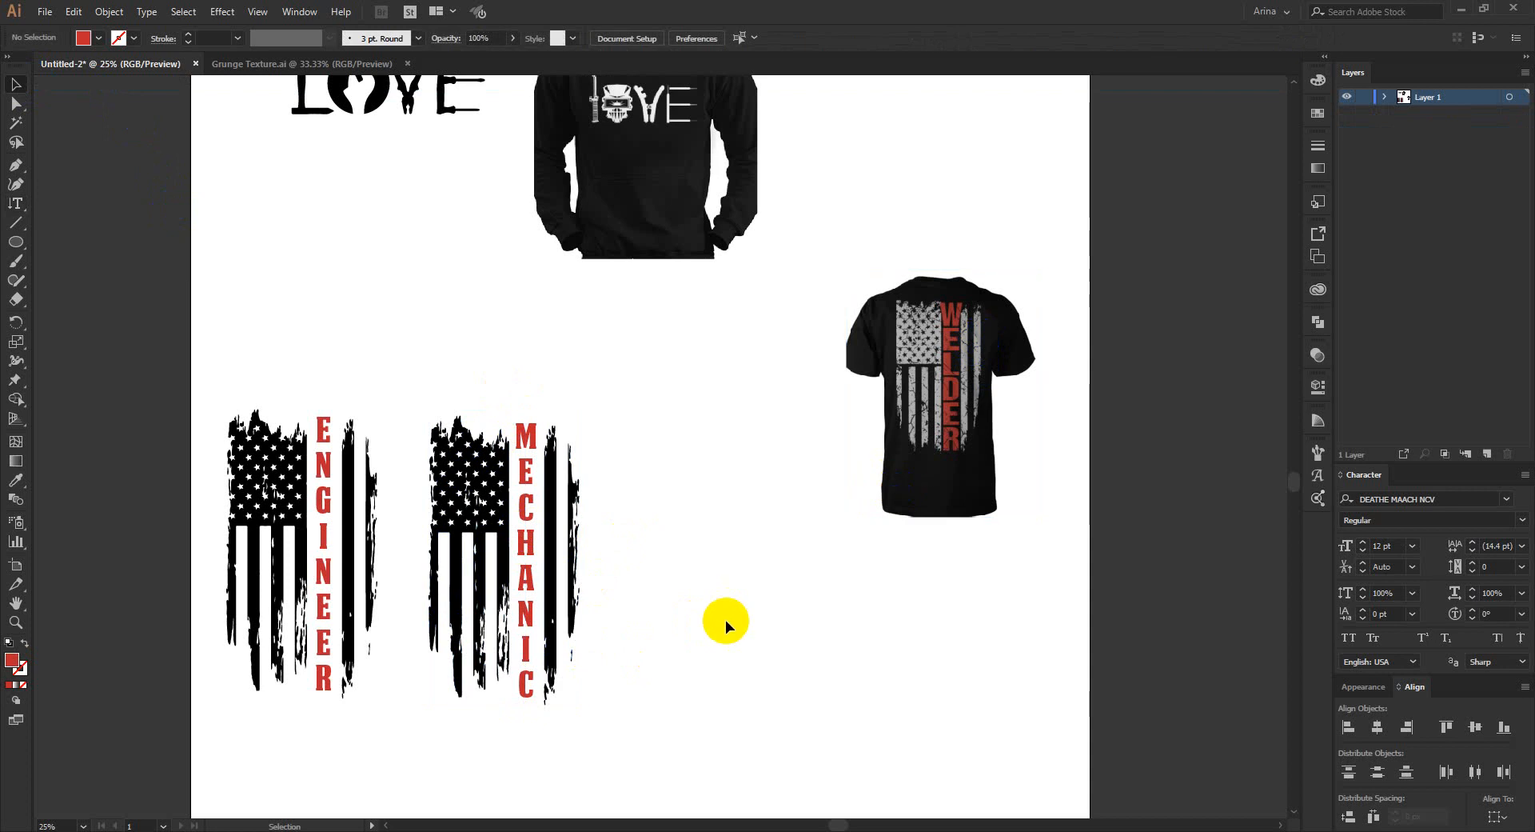
pyautogui.click(896, 488)
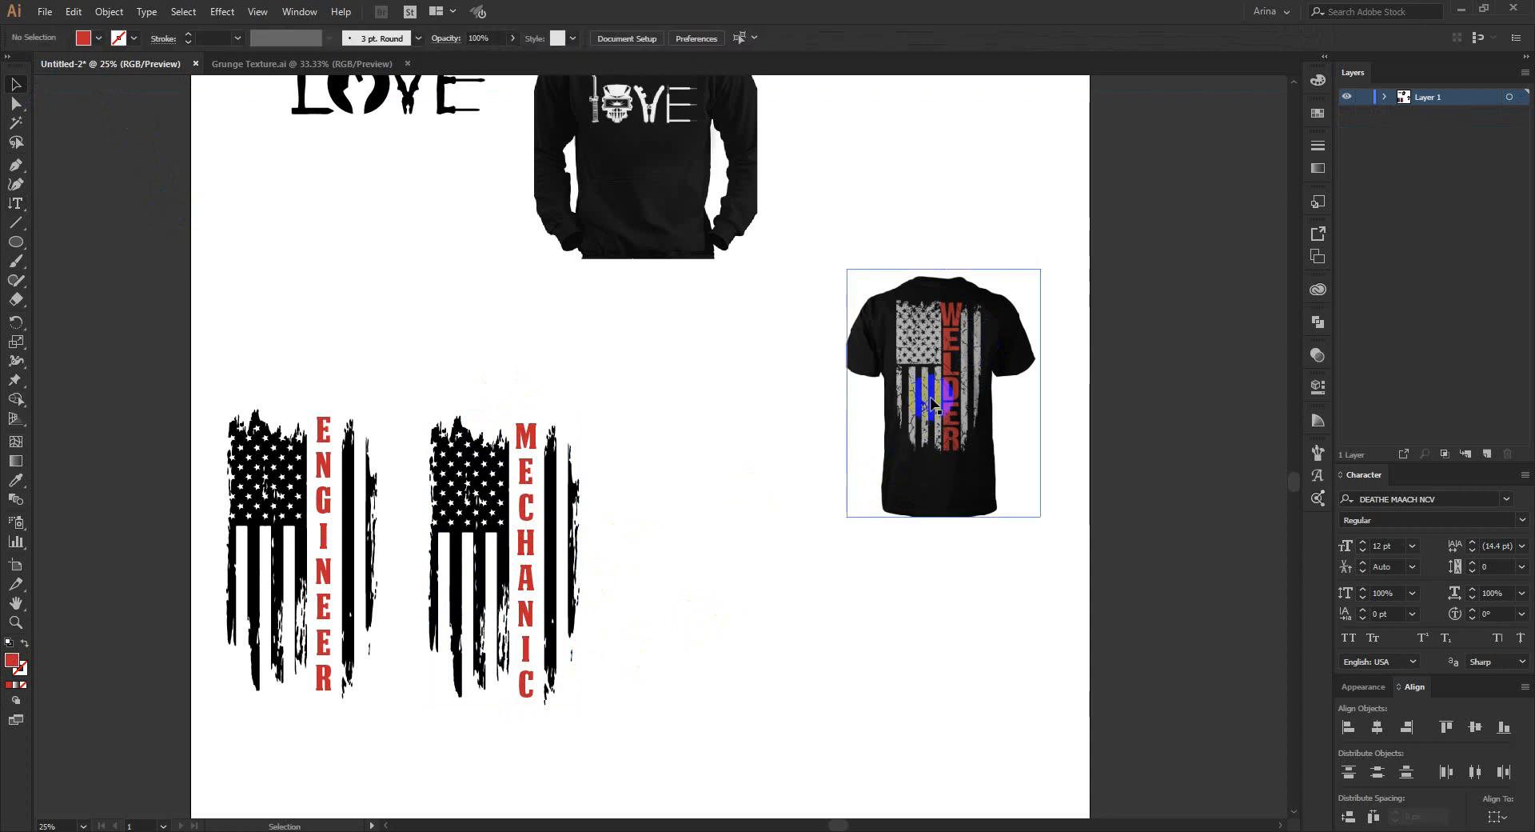
pyautogui.click(793, 574)
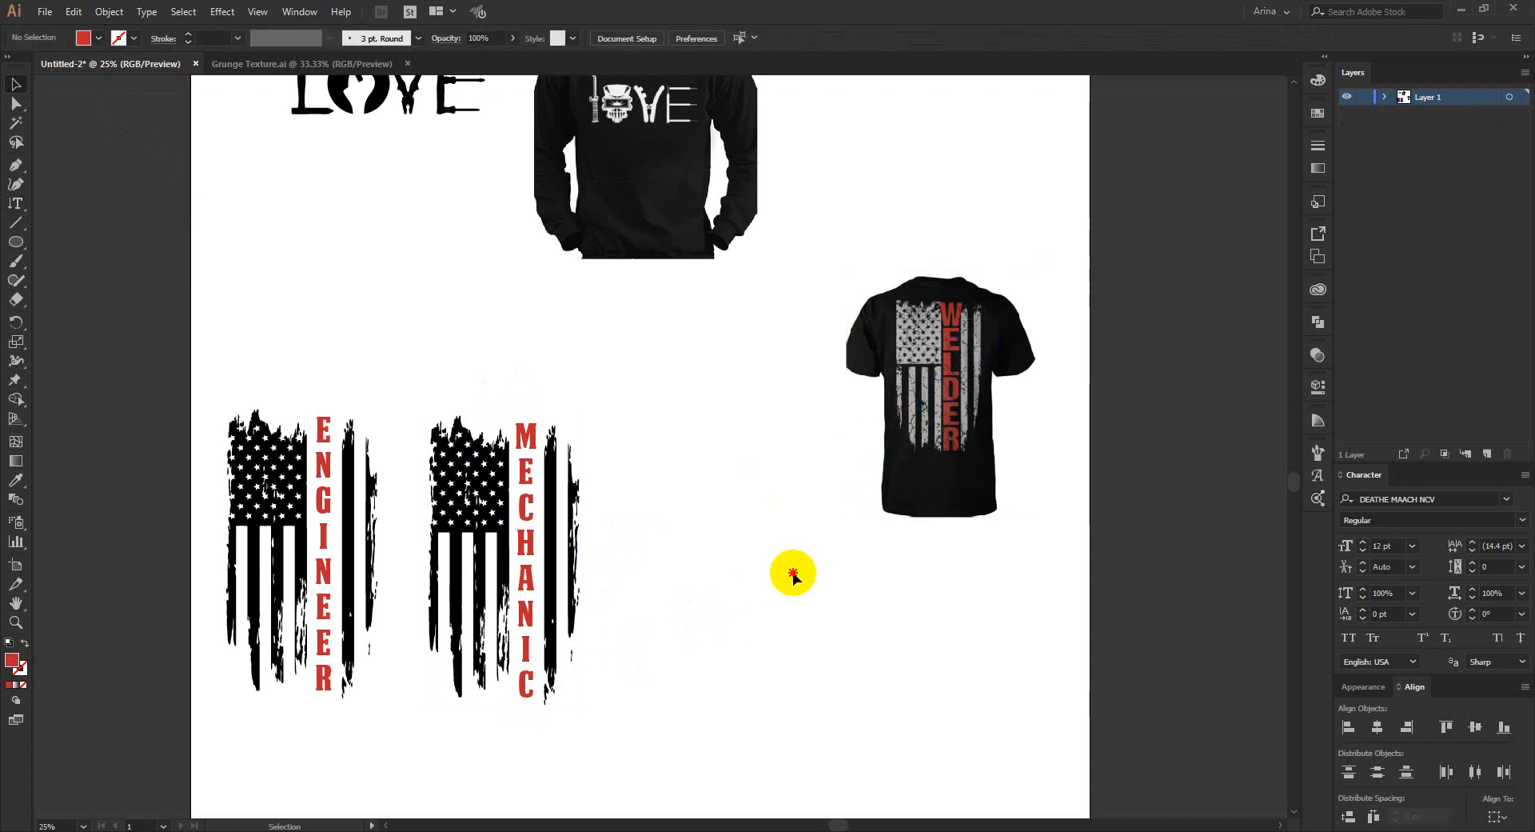
pyautogui.click(529, 556)
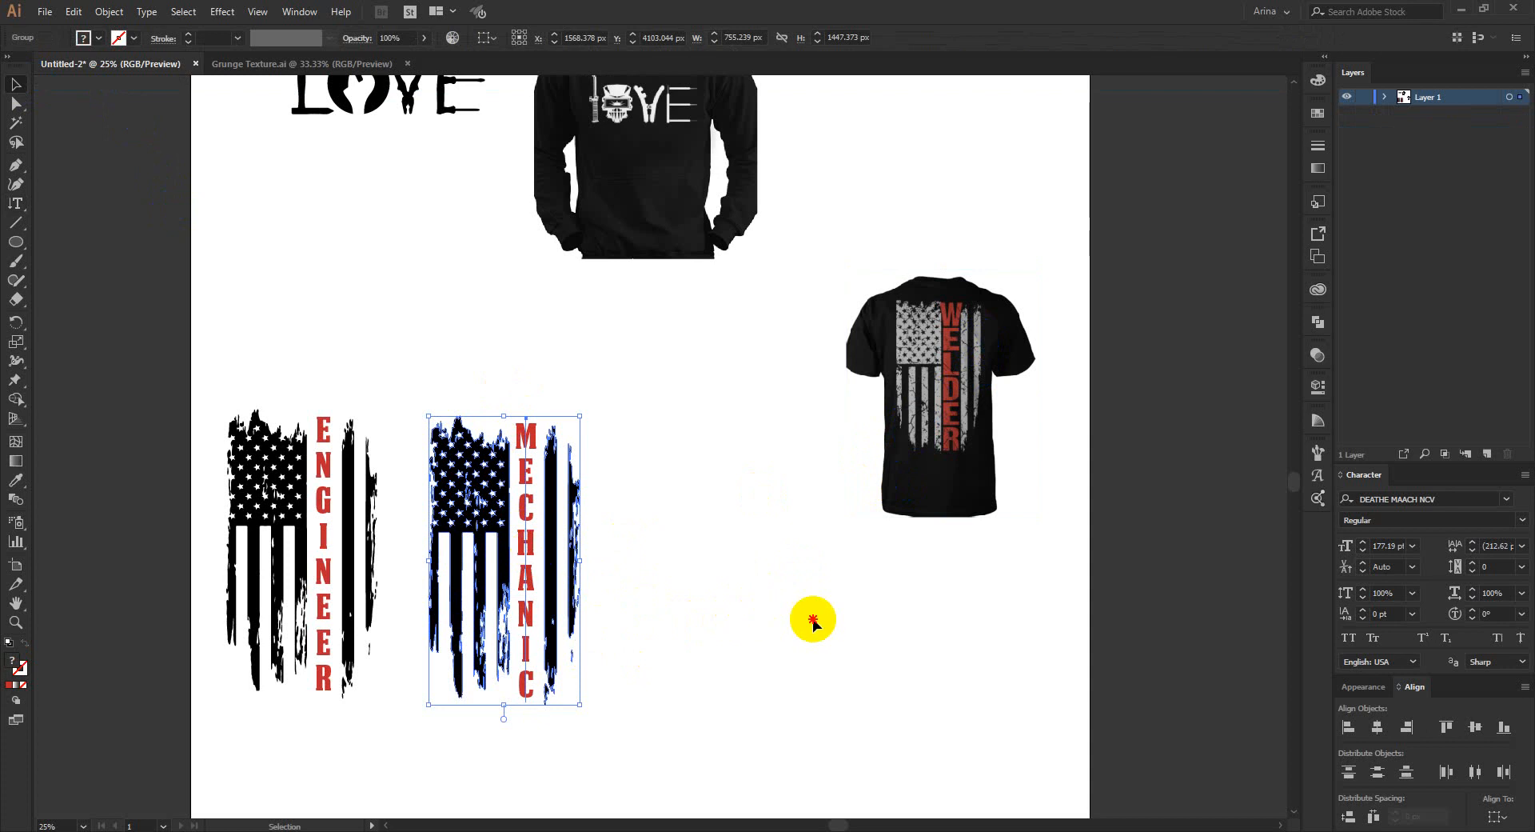
pyautogui.click(760, 616)
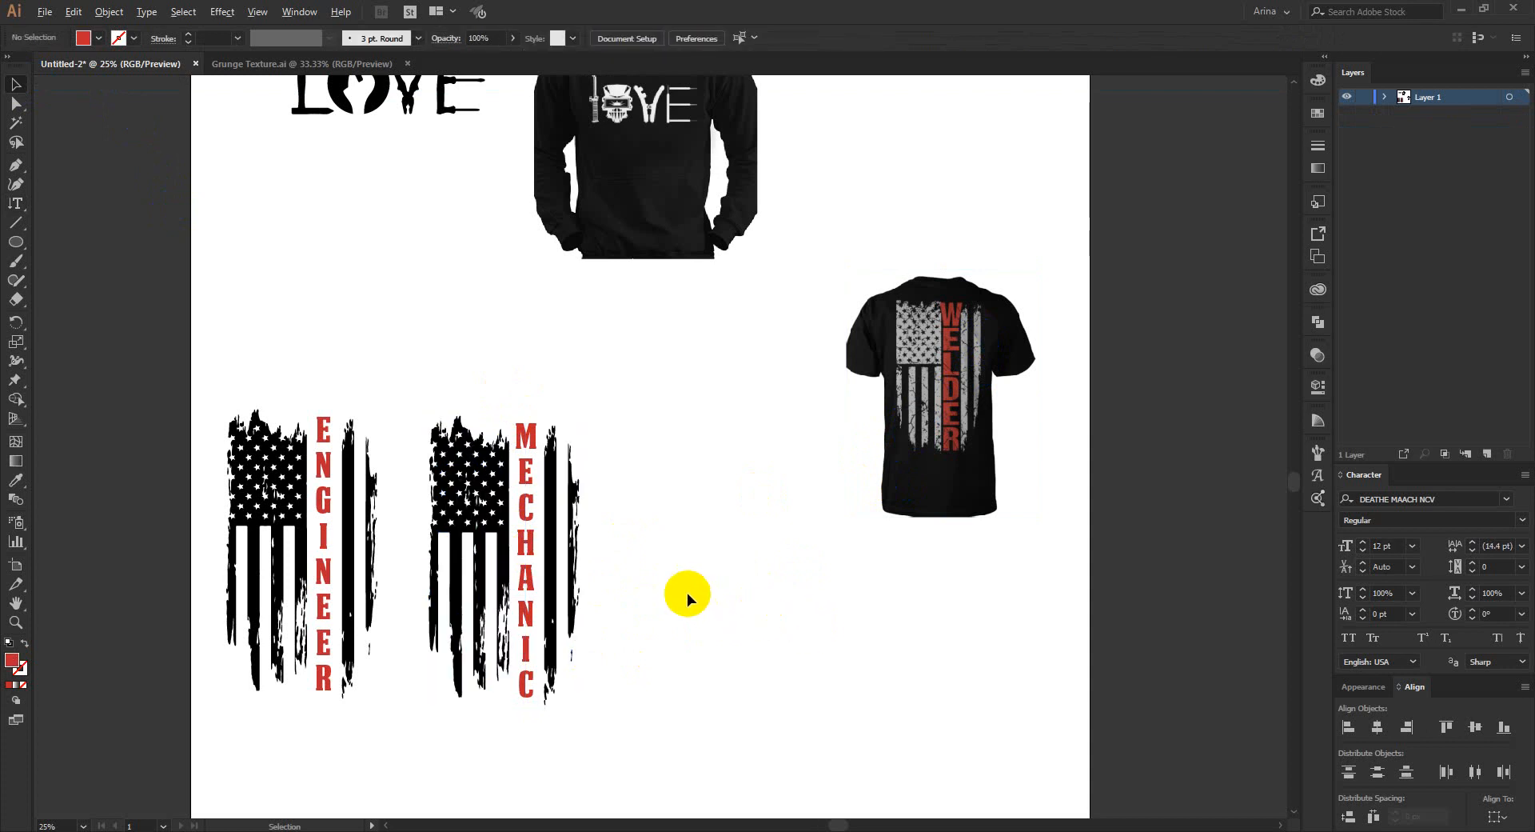
pyautogui.scroll(-1, 688, 592)
pyautogui.scroll(1, 688, 593)
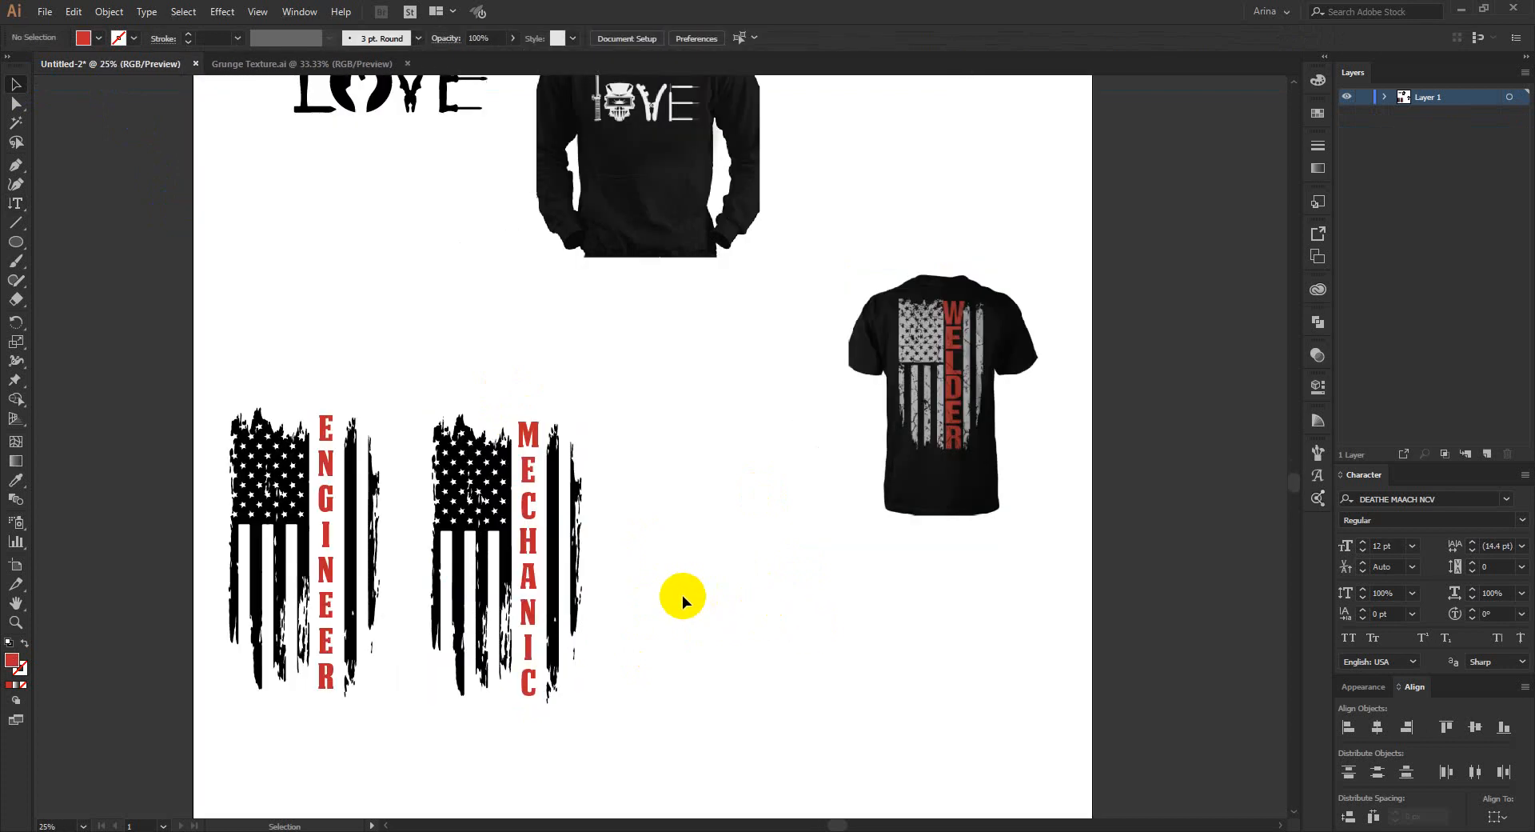
# Delete the vertical MECHANIC text from the second flag
pyautogui.doubleClick(528, 510)
pyautogui.click(529, 512)
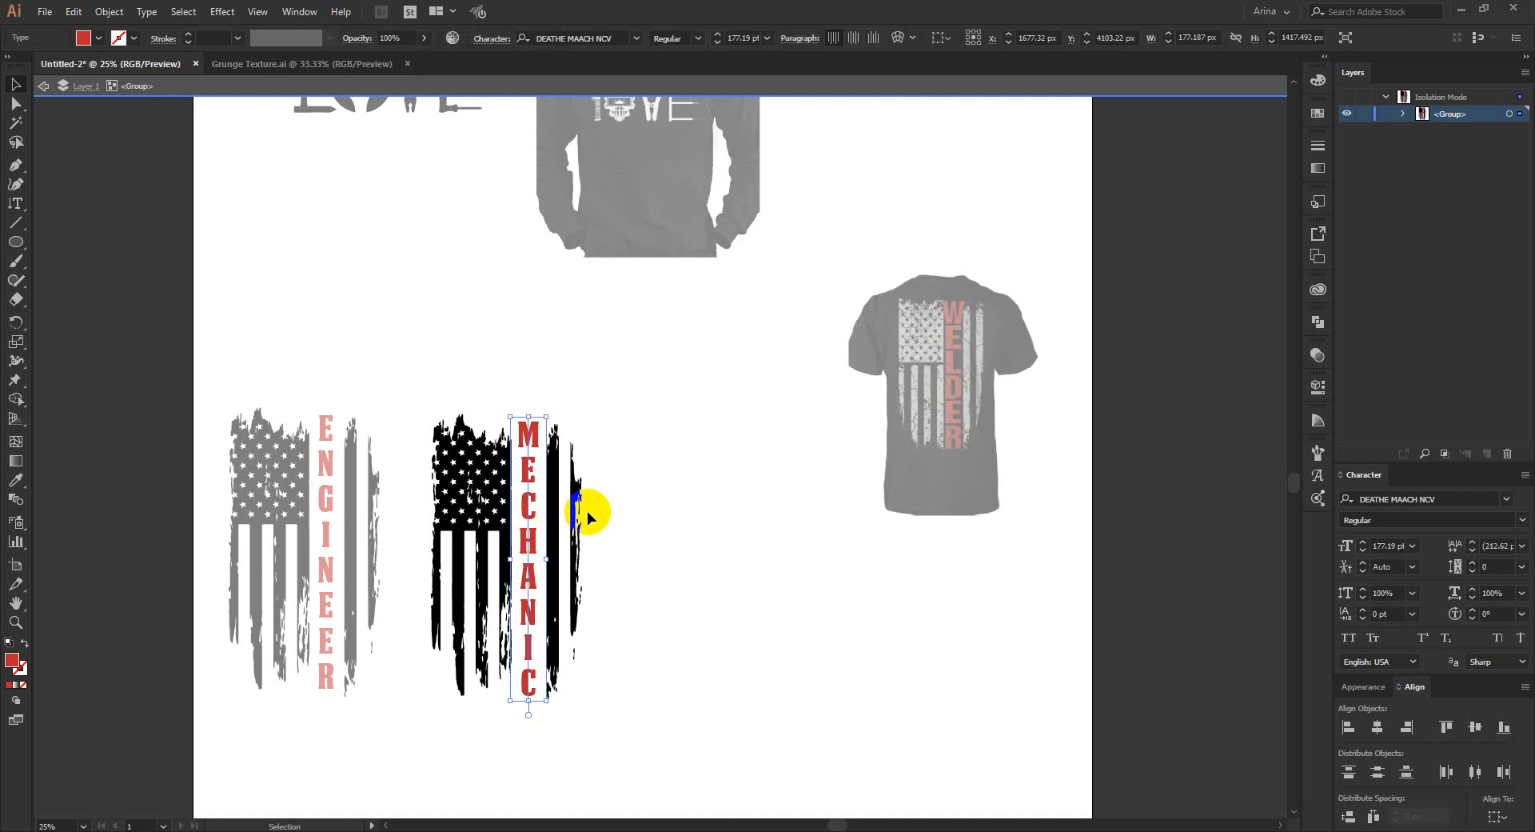
pyautogui.press('Delete')
# Add horizontal ENGINEER text beside the second flag and enlarge it to about 279 pt
pyautogui.click(14, 204)
pyautogui.moveTo(10, 209); pyautogui.dragTo(64, 207)
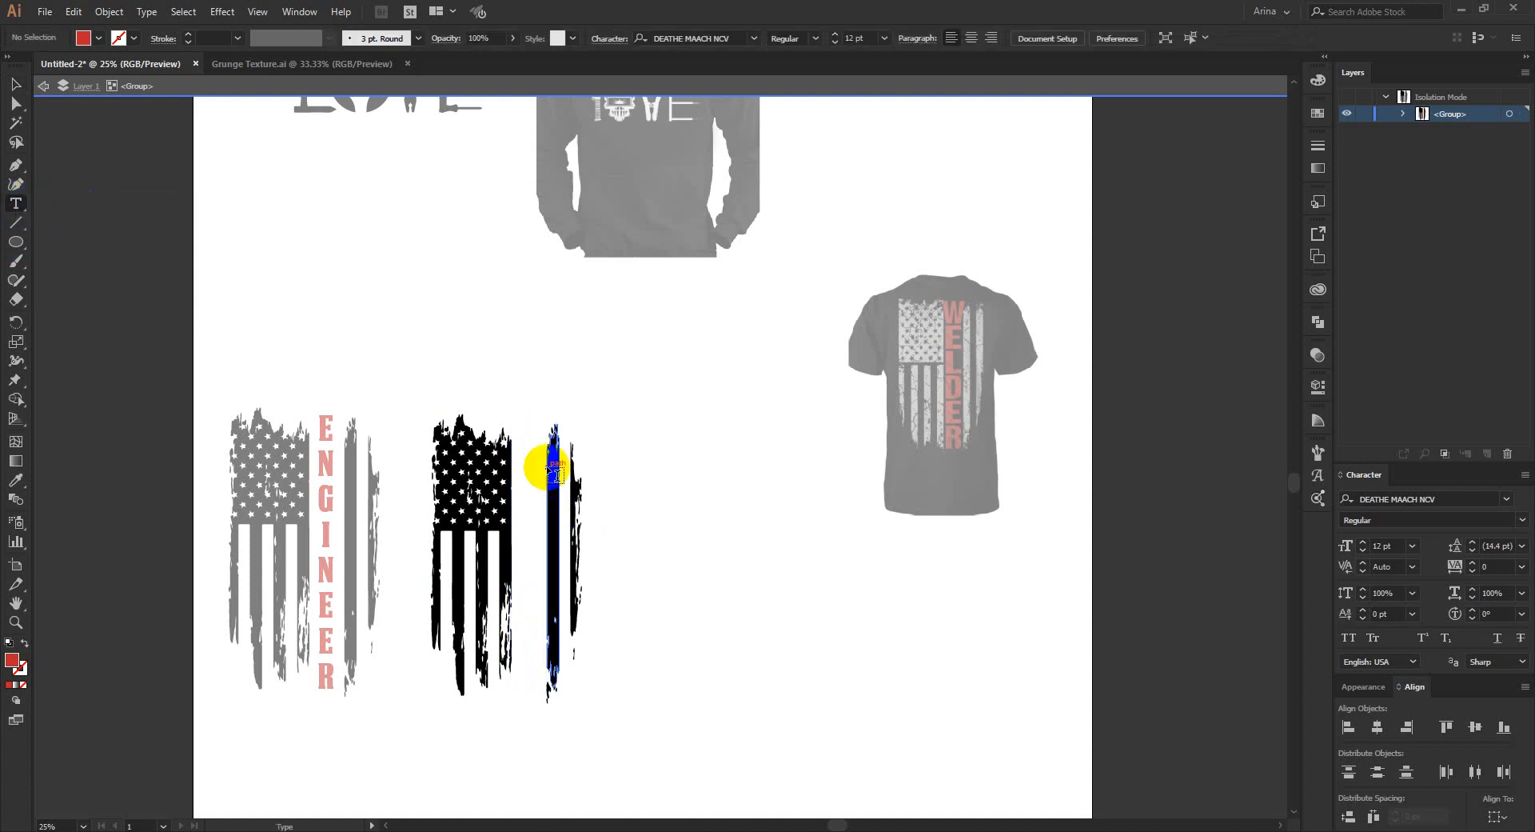
pyautogui.click(655, 477)
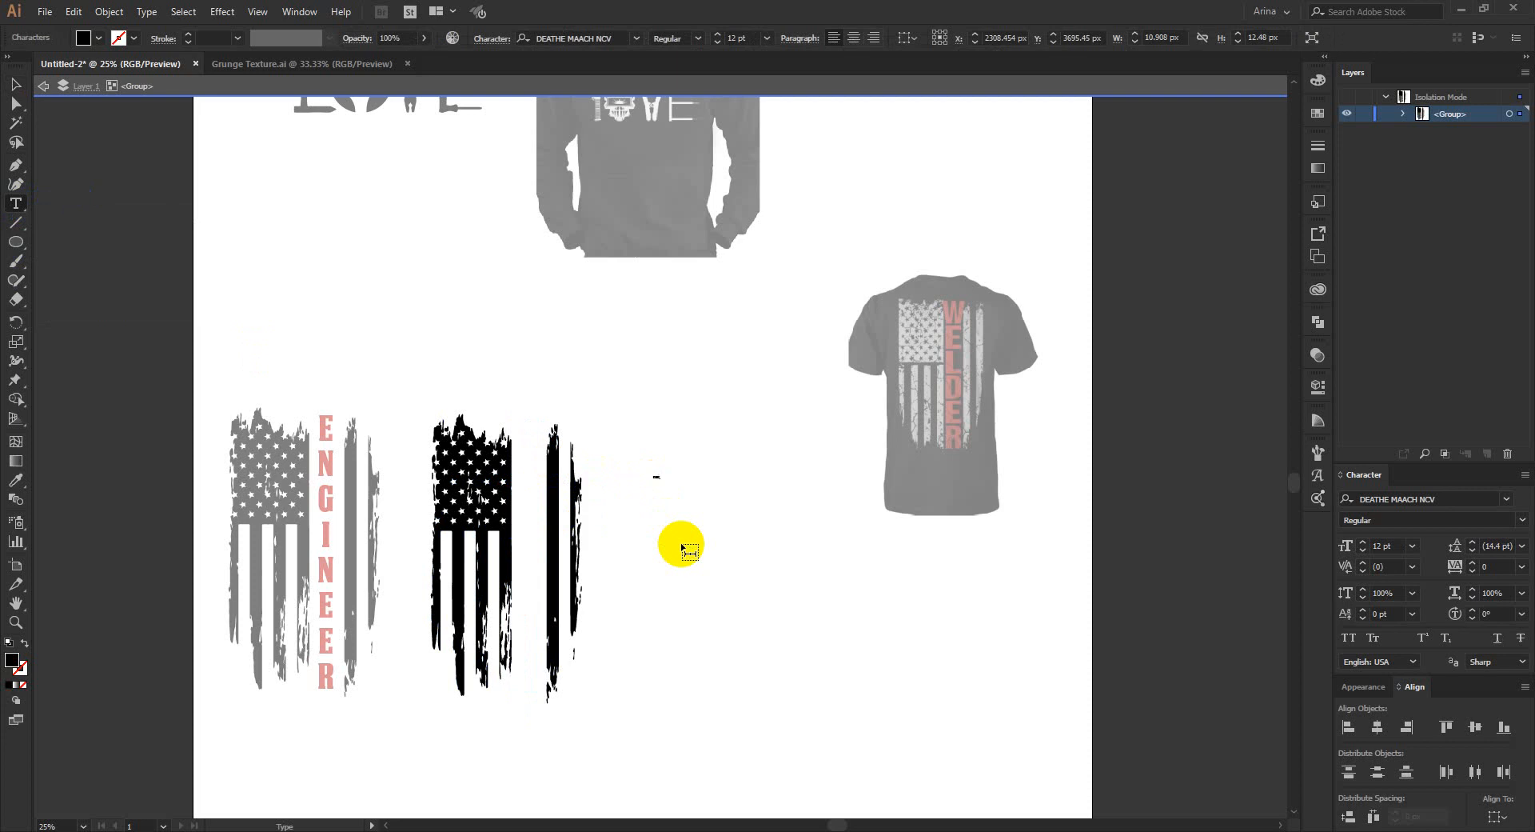
pyautogui.click(15, 85)
pyautogui.click(680, 70)
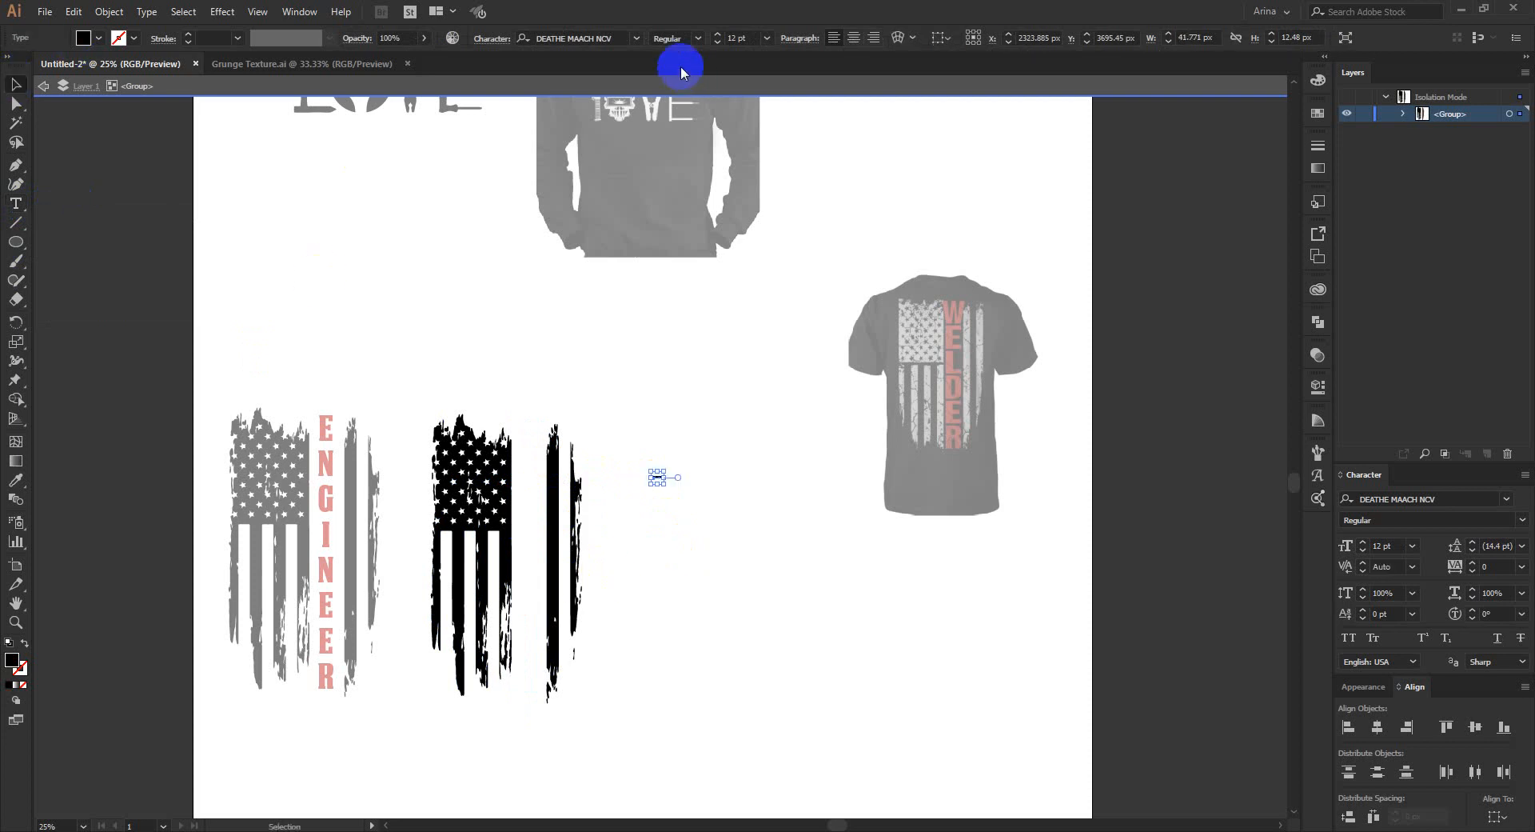
pyautogui.moveTo(666, 486); pyautogui.dragTo(1041, 768)
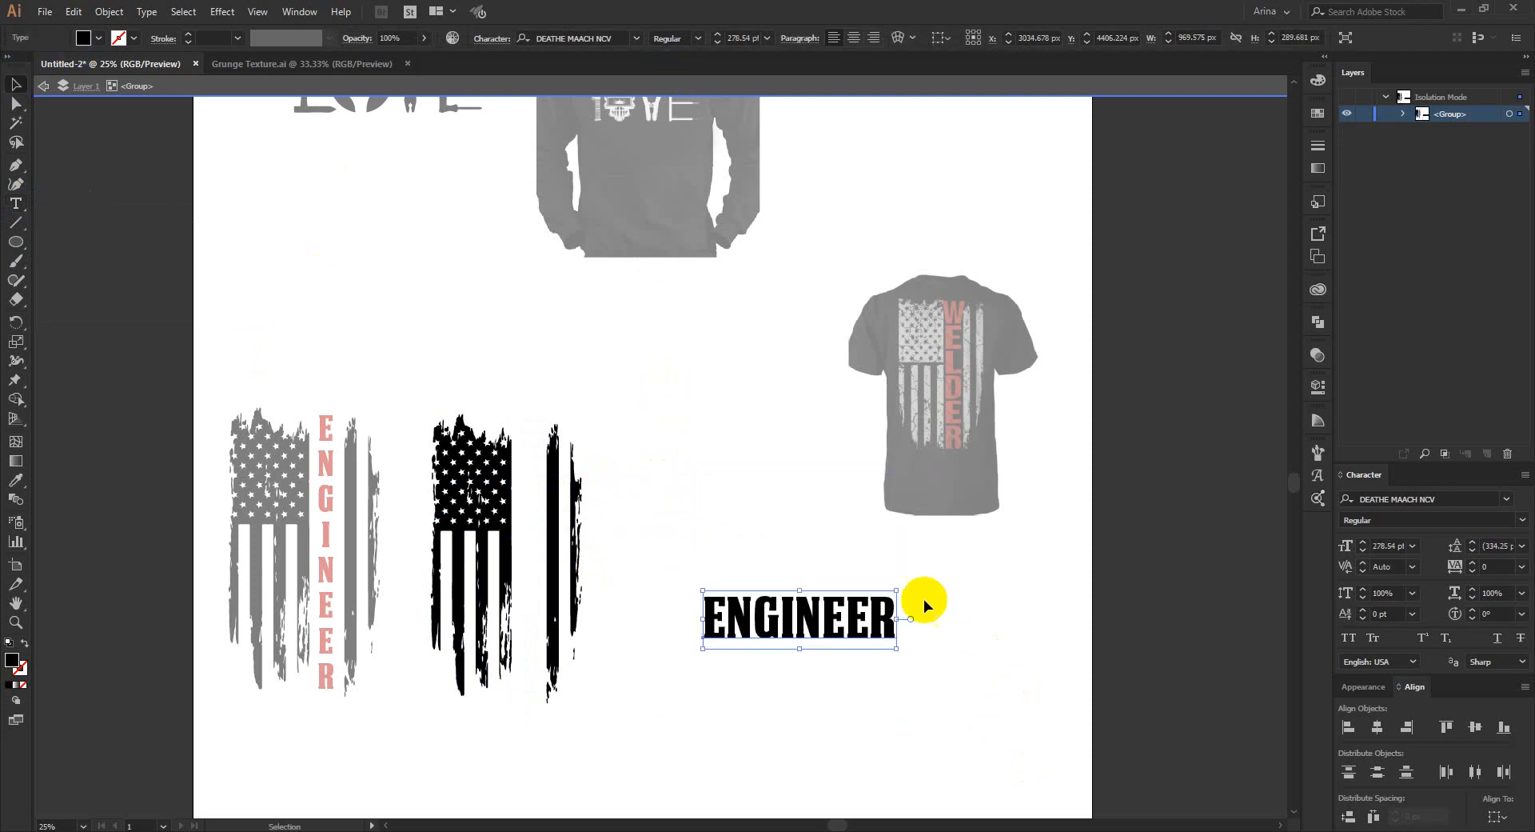
# Rotate the new ENGINEER text 90° clockwise and place it vertically in the second flag's gap
pyautogui.moveTo(900, 618); pyautogui.dragTo(800, 723)
pyautogui.moveTo(813, 619); pyautogui.dragTo(541, 543)
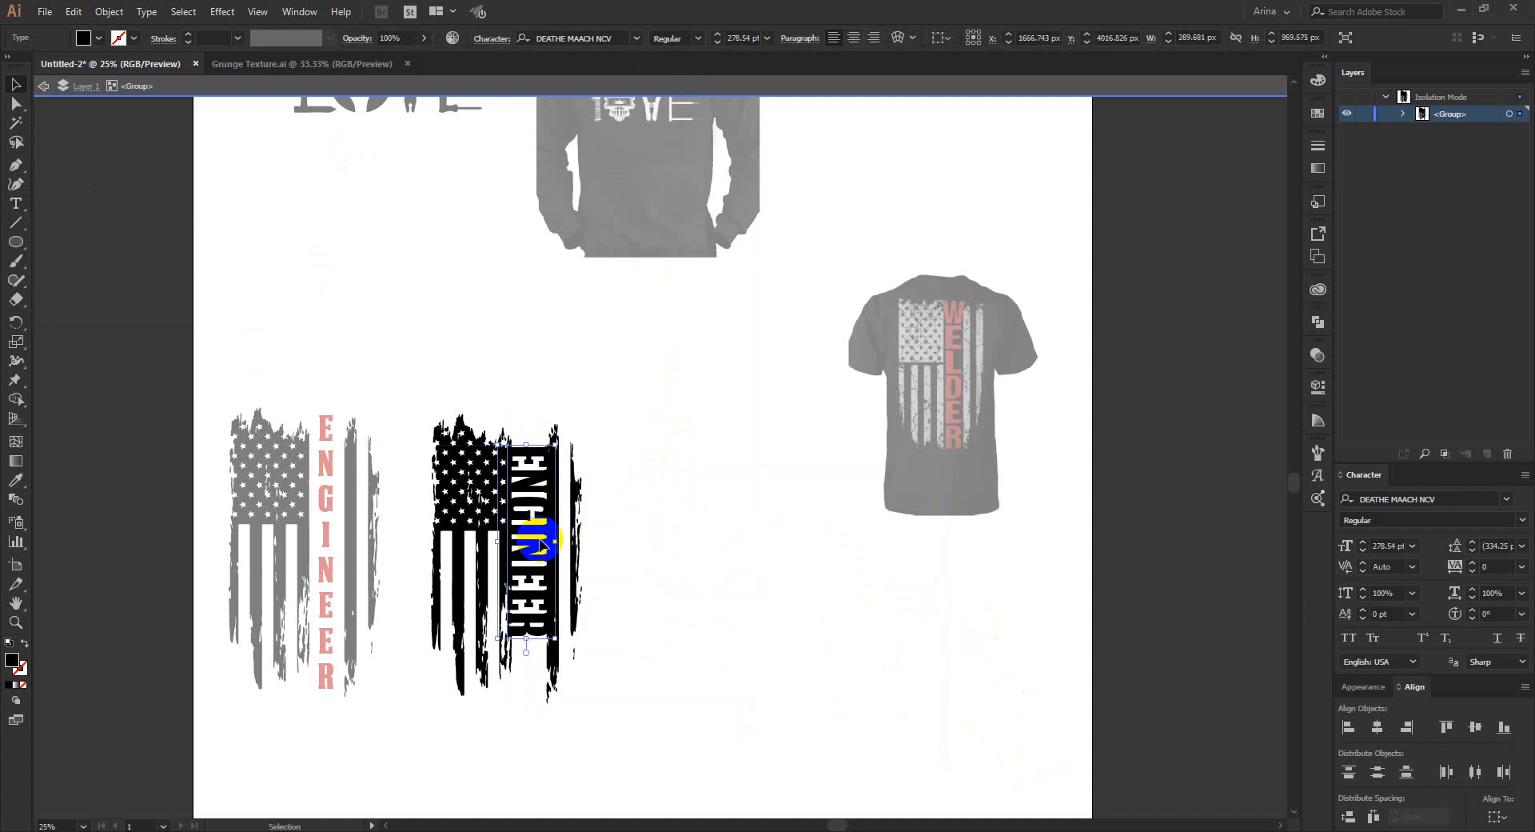
pyautogui.scroll(1, 541, 544)
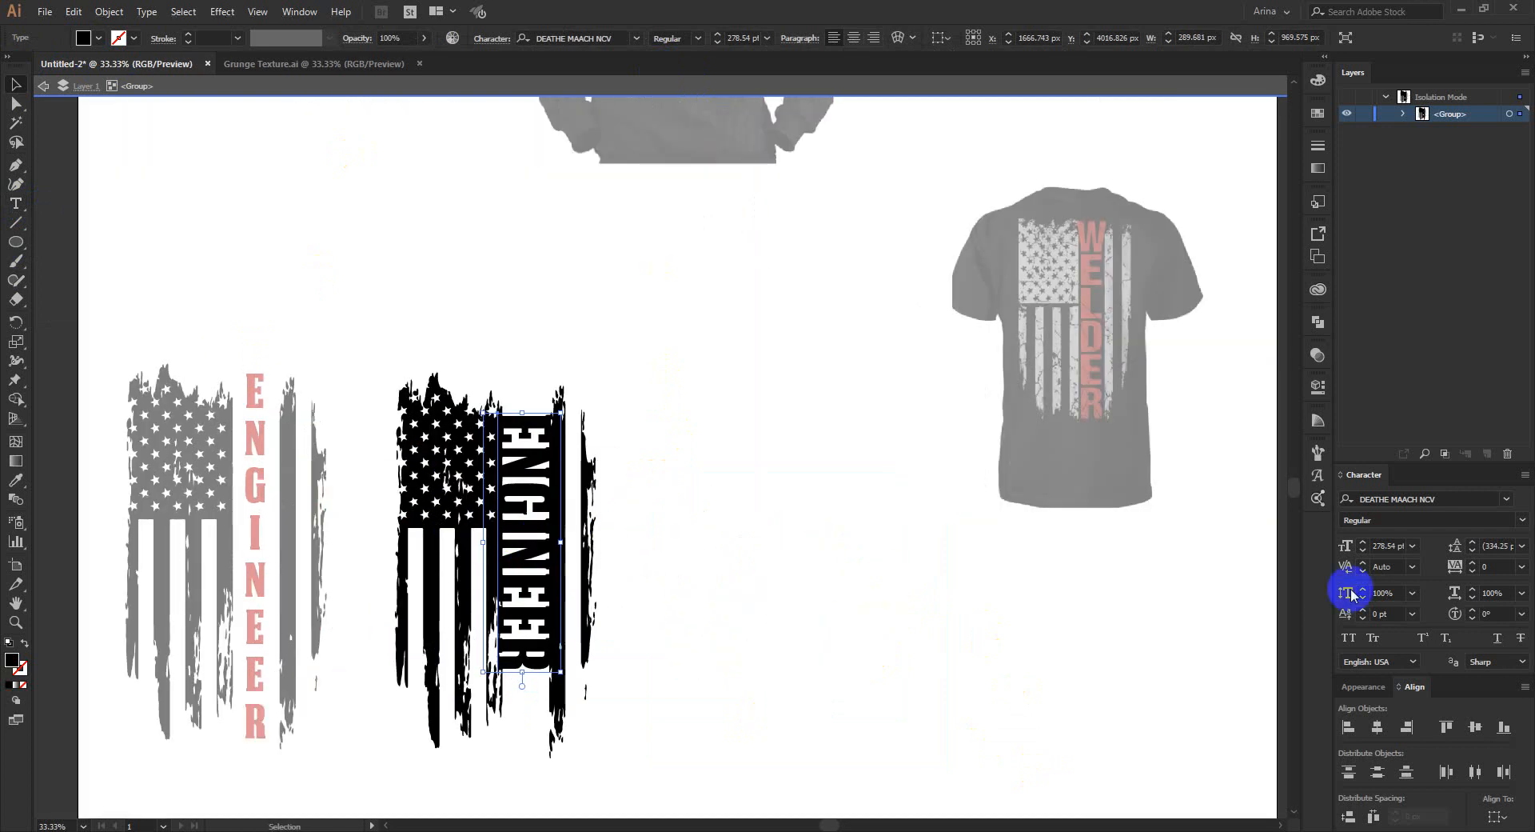
# Set the rotated ENGINEER text's tracking to 180 and position it beside the star field, spanning the flag's height
pyautogui.scroll(18, 1492, 568)
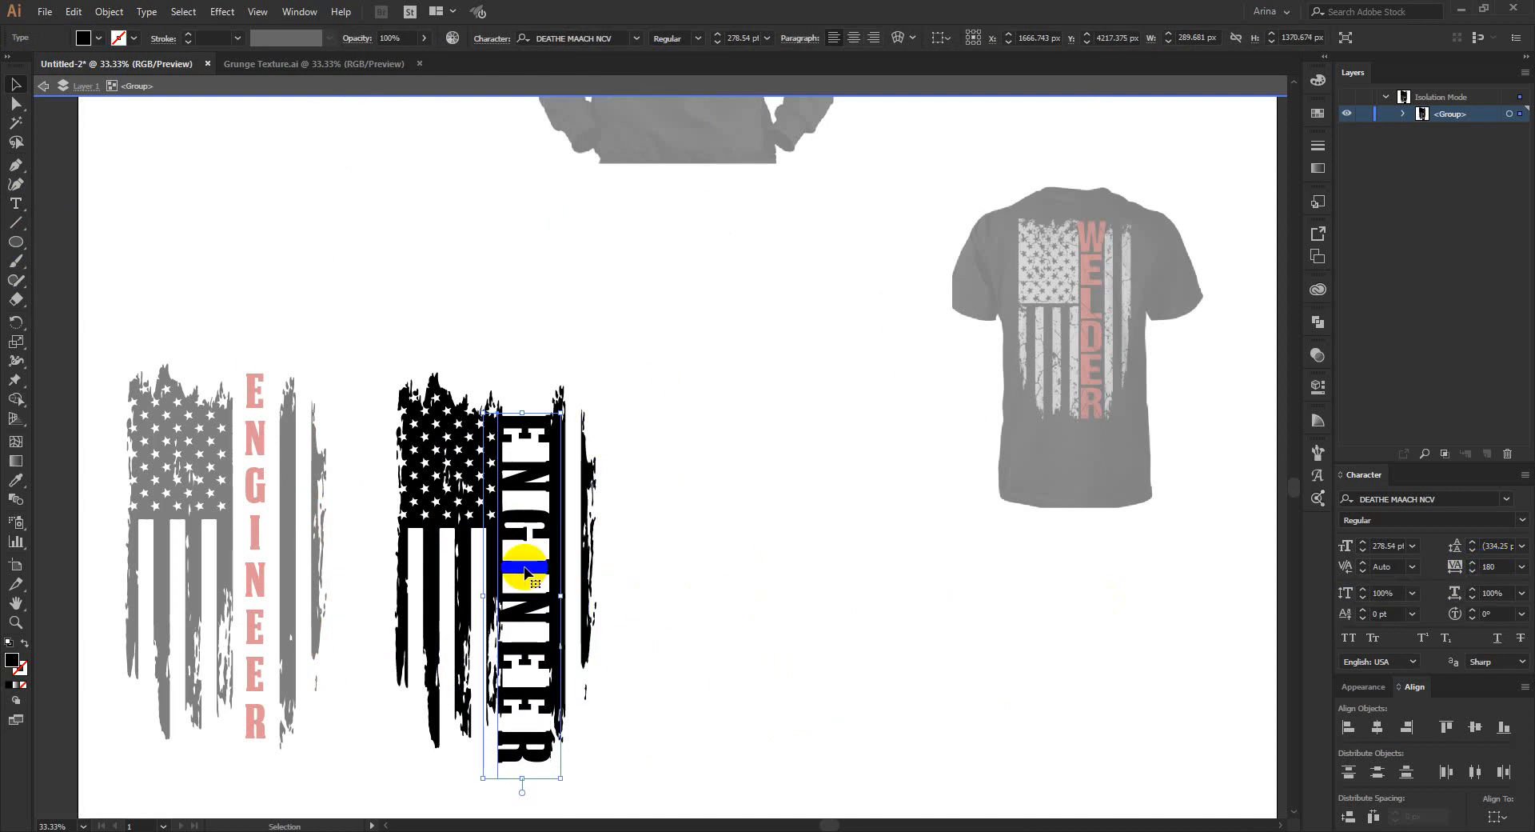
pyautogui.moveTo(527, 572); pyautogui.dragTo(534, 552)
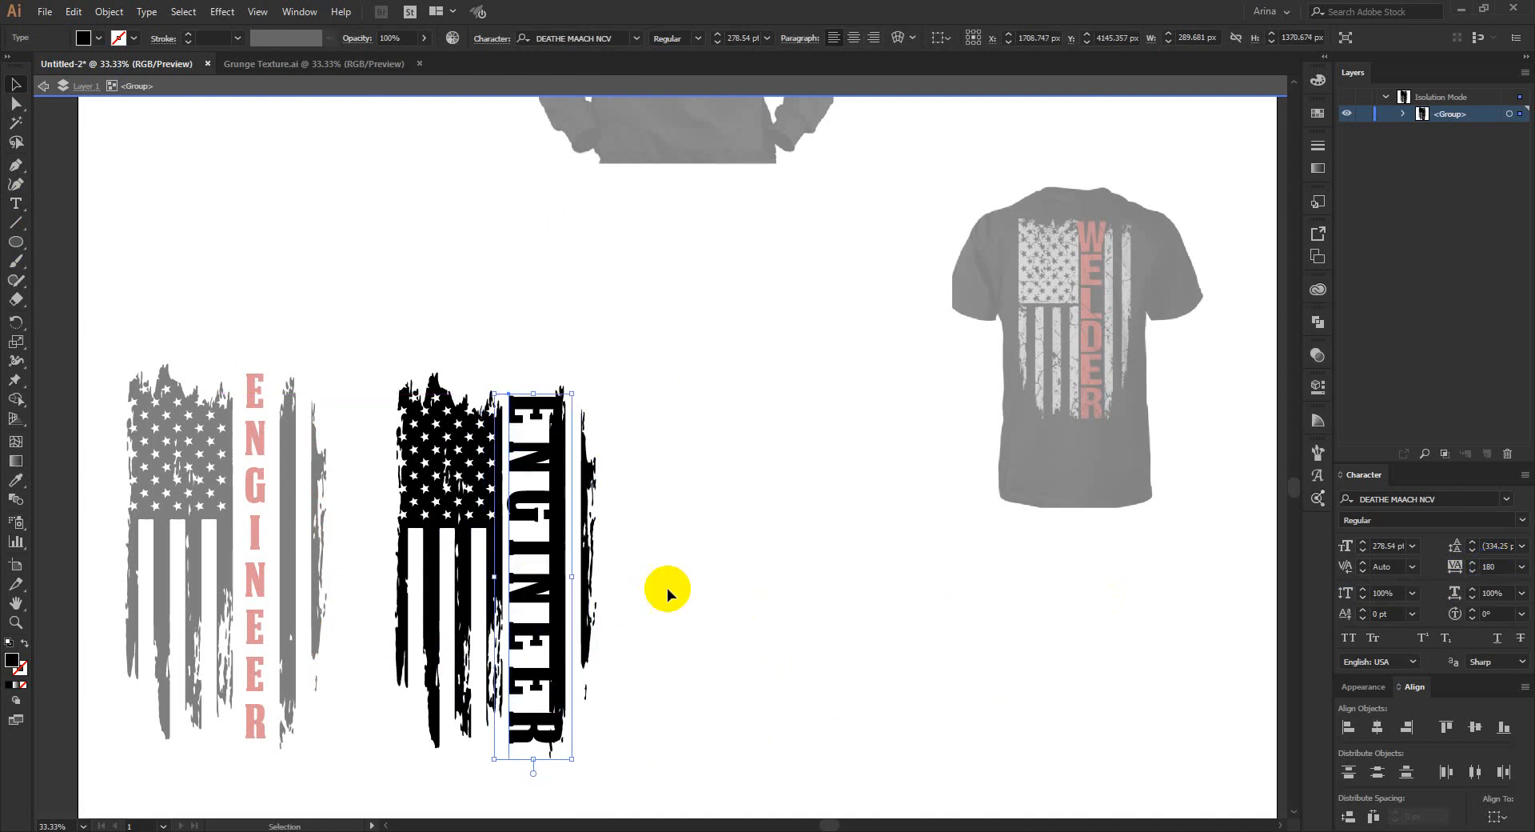
pyautogui.click(700, 599)
pyautogui.scroll(1, 437, 596)
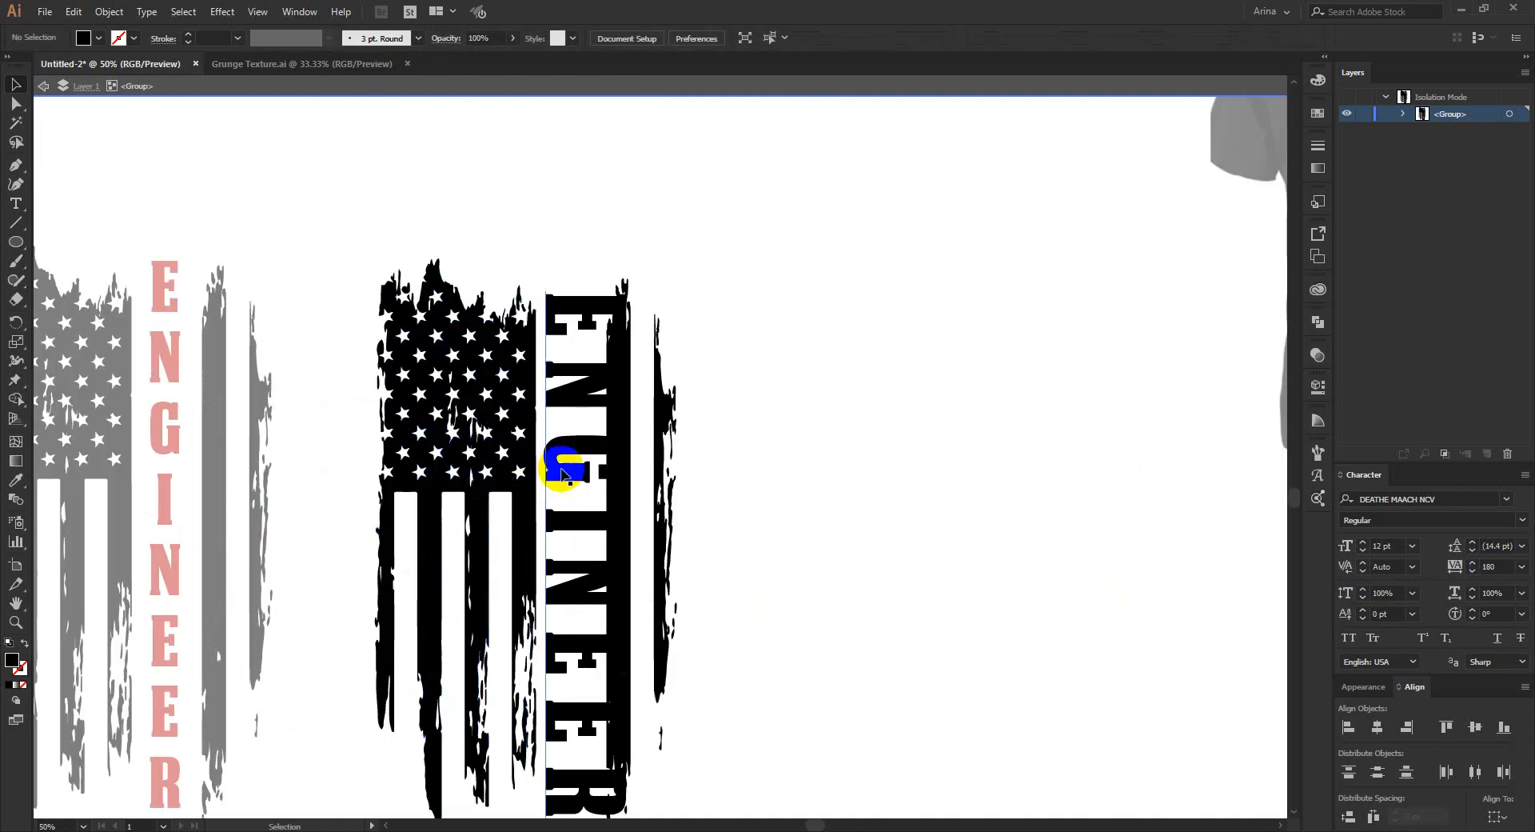
pyautogui.scroll(-2, 561, 468)
pyautogui.moveTo(581, 209); pyautogui.dragTo(581, 200)
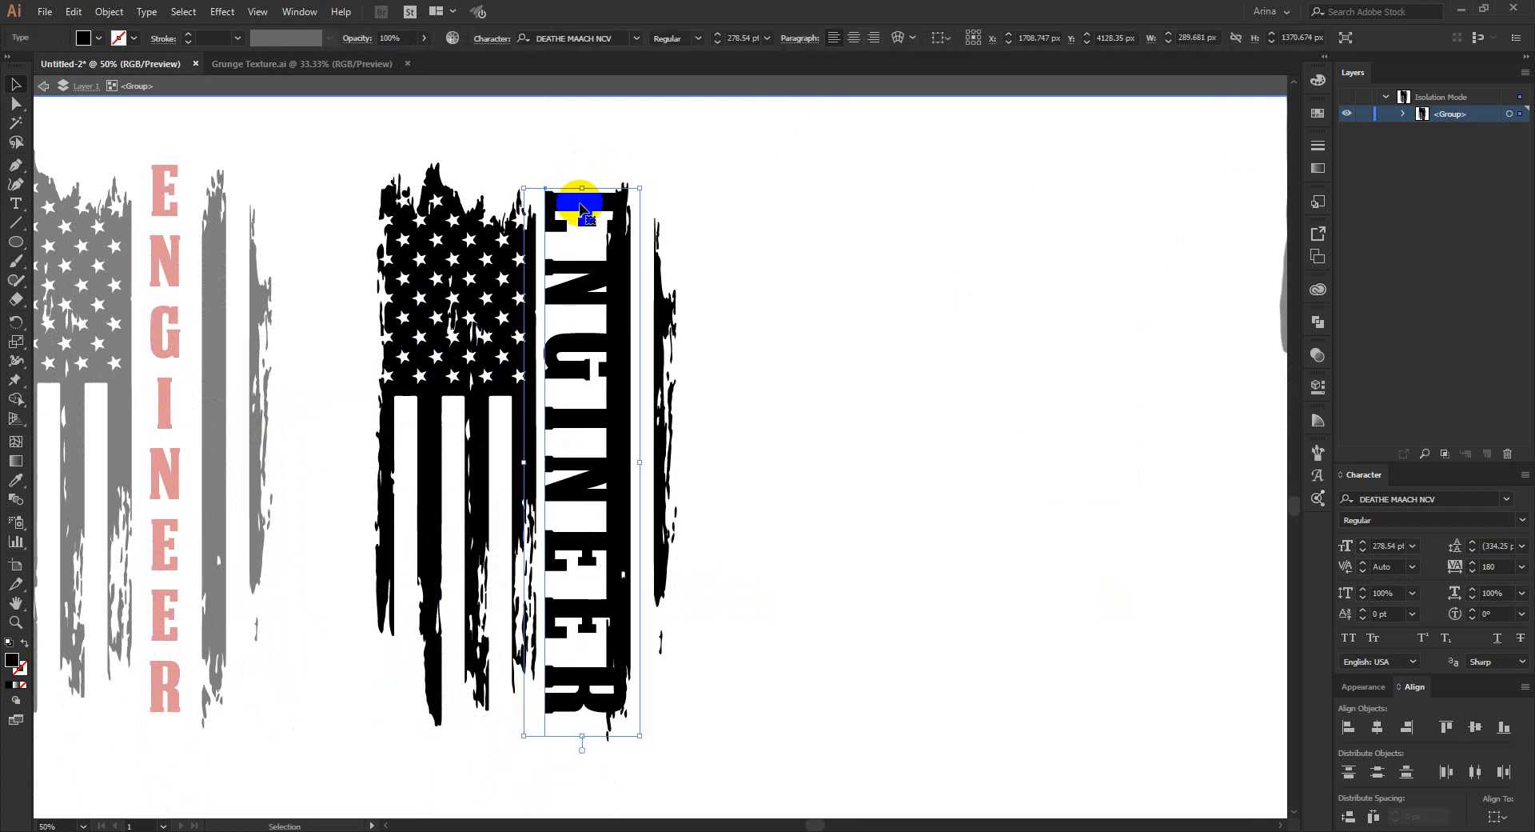
# Move the second flag's two outer right stripes about 74 px to the right, clear of the ENGINEER lettering
pyautogui.click(664, 345)
pyautogui.moveTo(761, 158); pyautogui.dragTo(558, 753)
pyautogui.keyDown('shift'); pyautogui.click(581, 552); pyautogui.keyUp('shift')
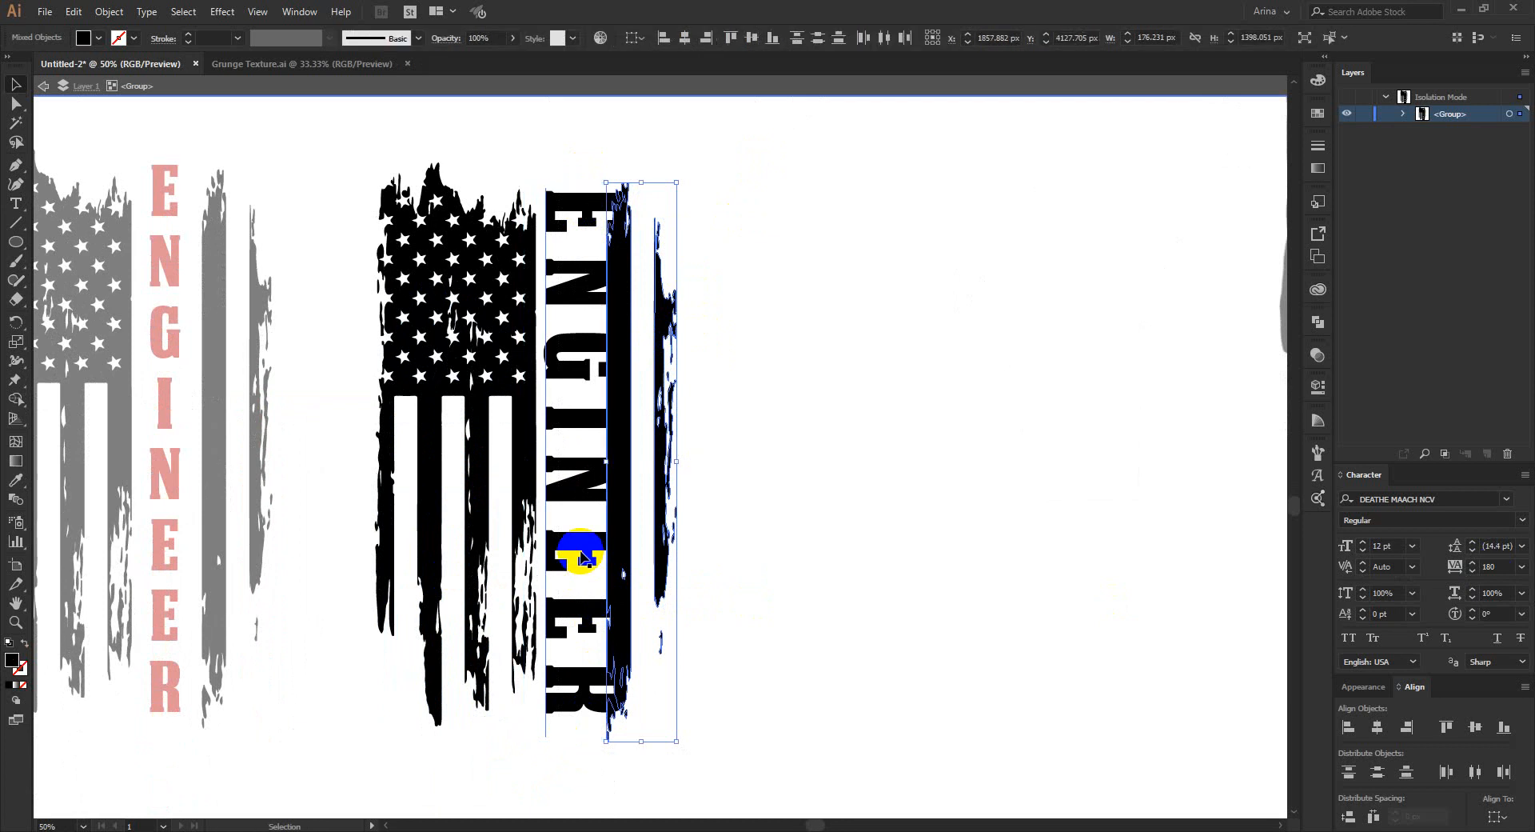
pyautogui.hotkey('shift', 'Right')
pyautogui.hotkey('shift', 'Right')
pyautogui.hotkey('shift', 'Right')
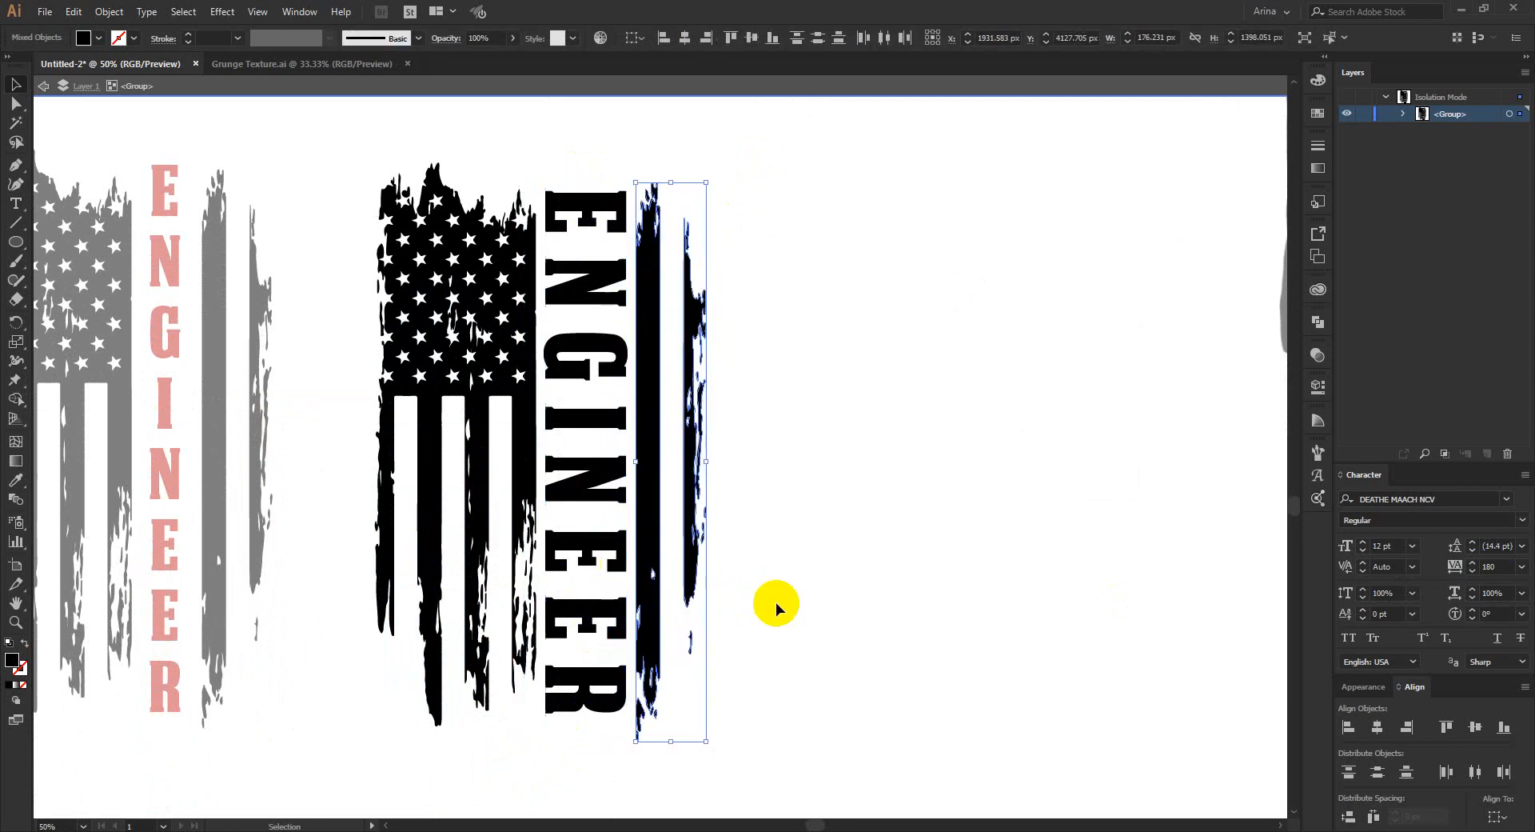
pyautogui.click(830, 548)
pyautogui.click(833, 520)
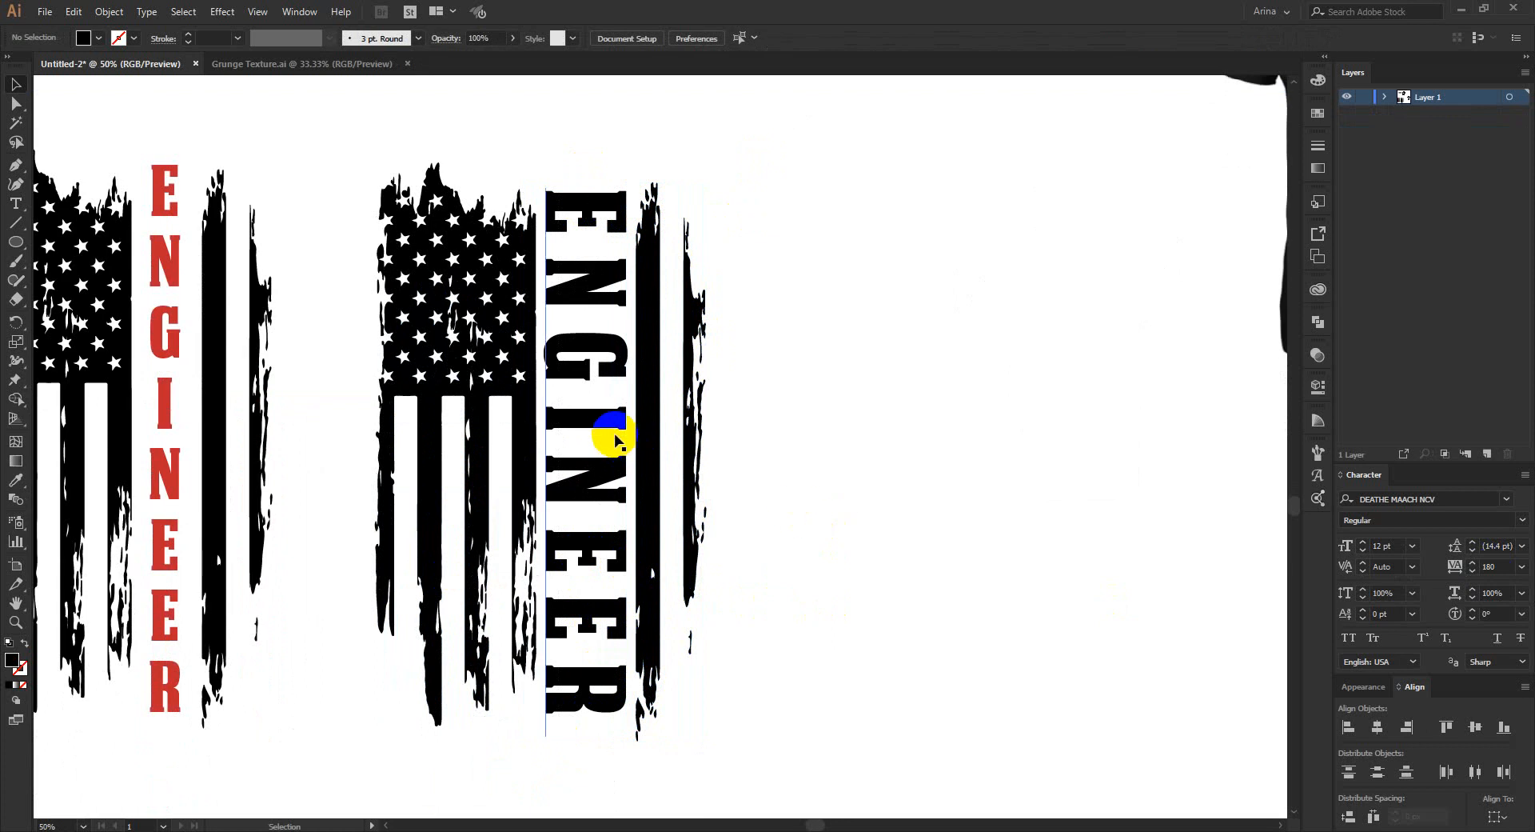
# Fill the rotated ENGINEER text on the second flag with red
pyautogui.doubleClick(608, 428)
pyautogui.click(608, 432)
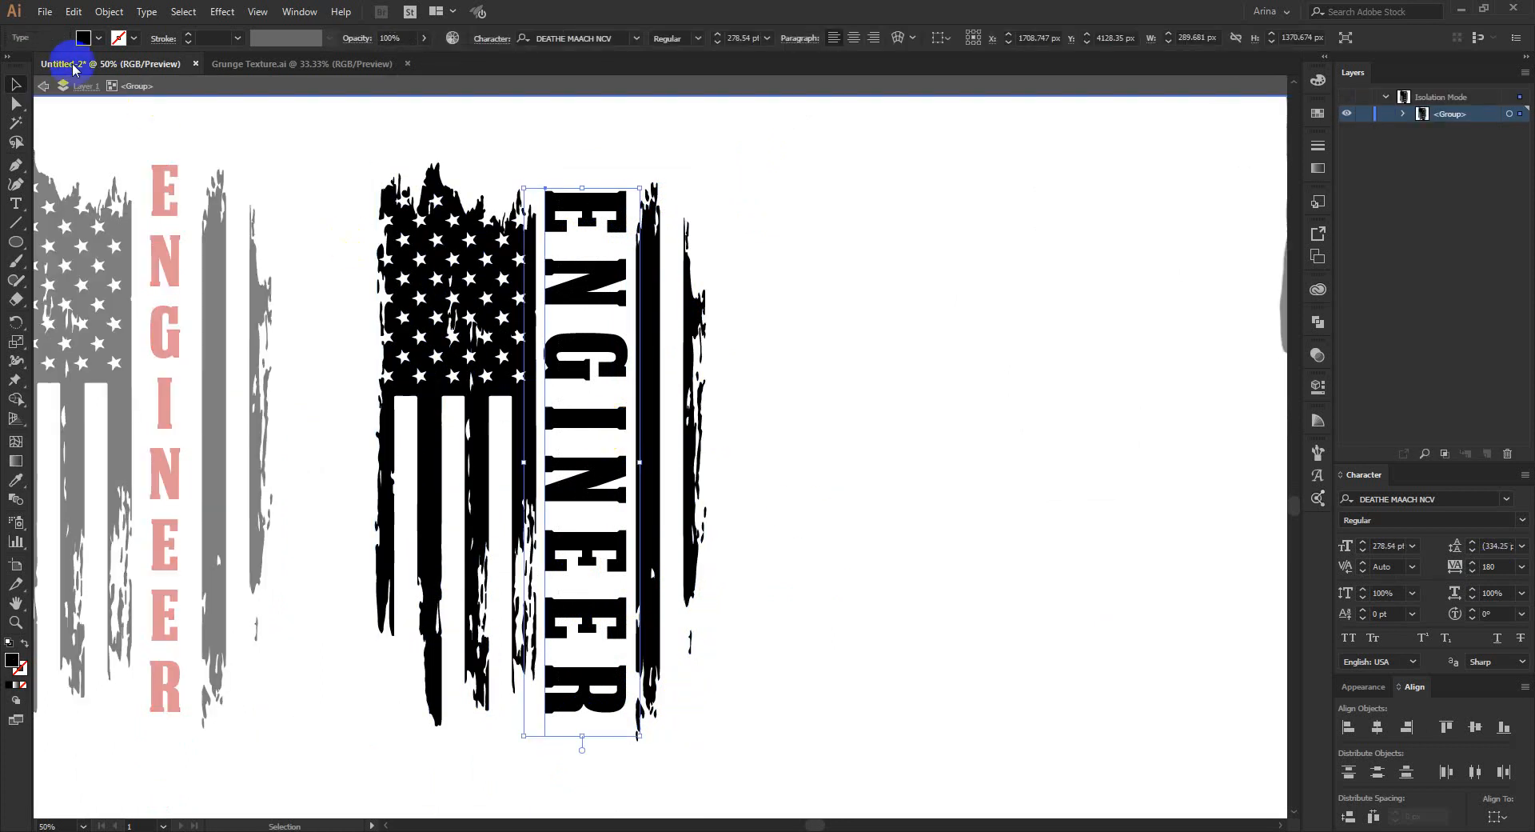
pyautogui.click(86, 37)
pyautogui.click(122, 64)
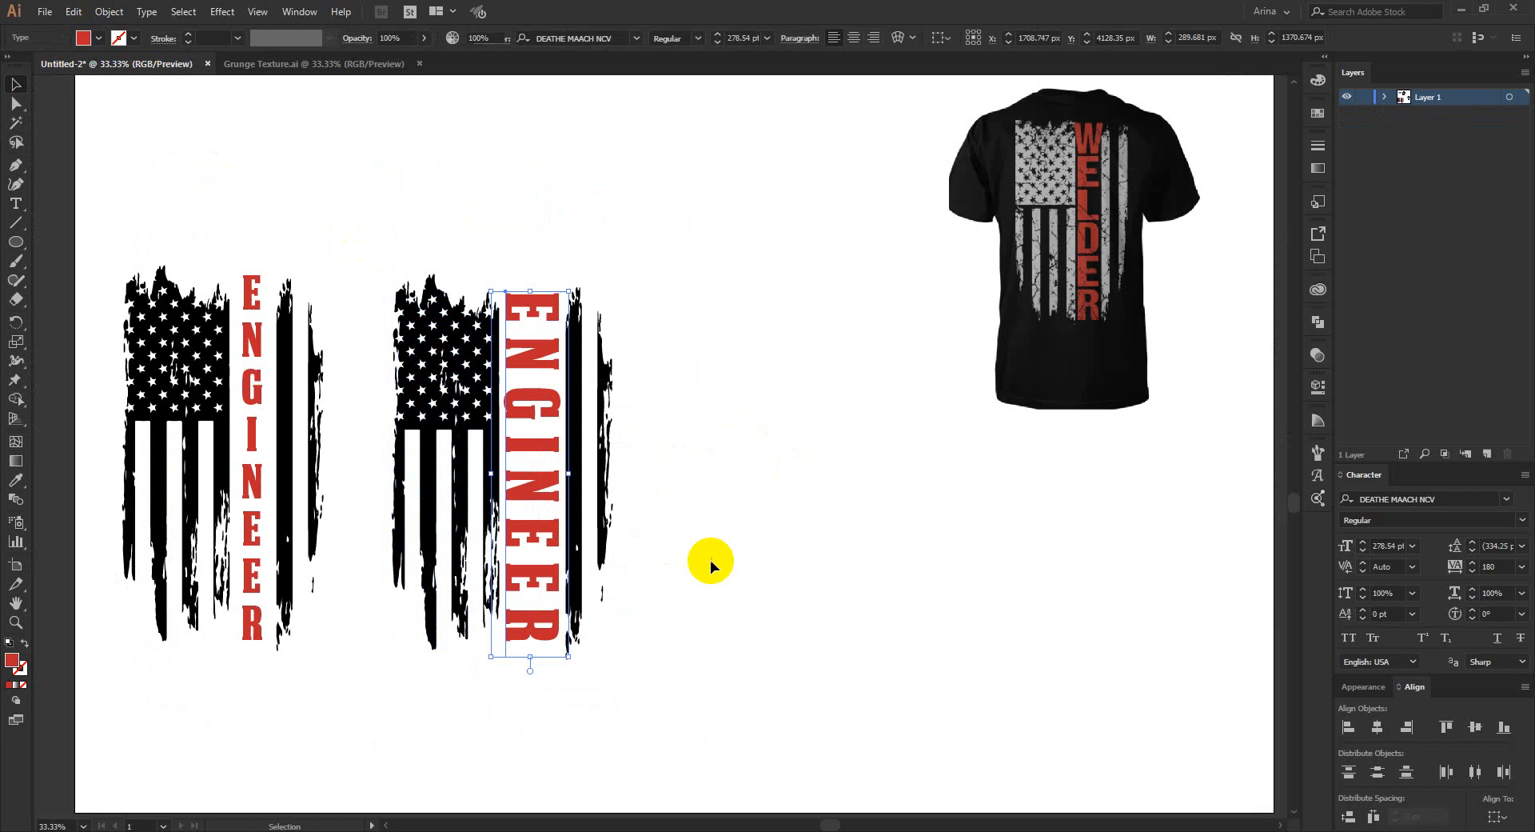
pyautogui.click(710, 562)
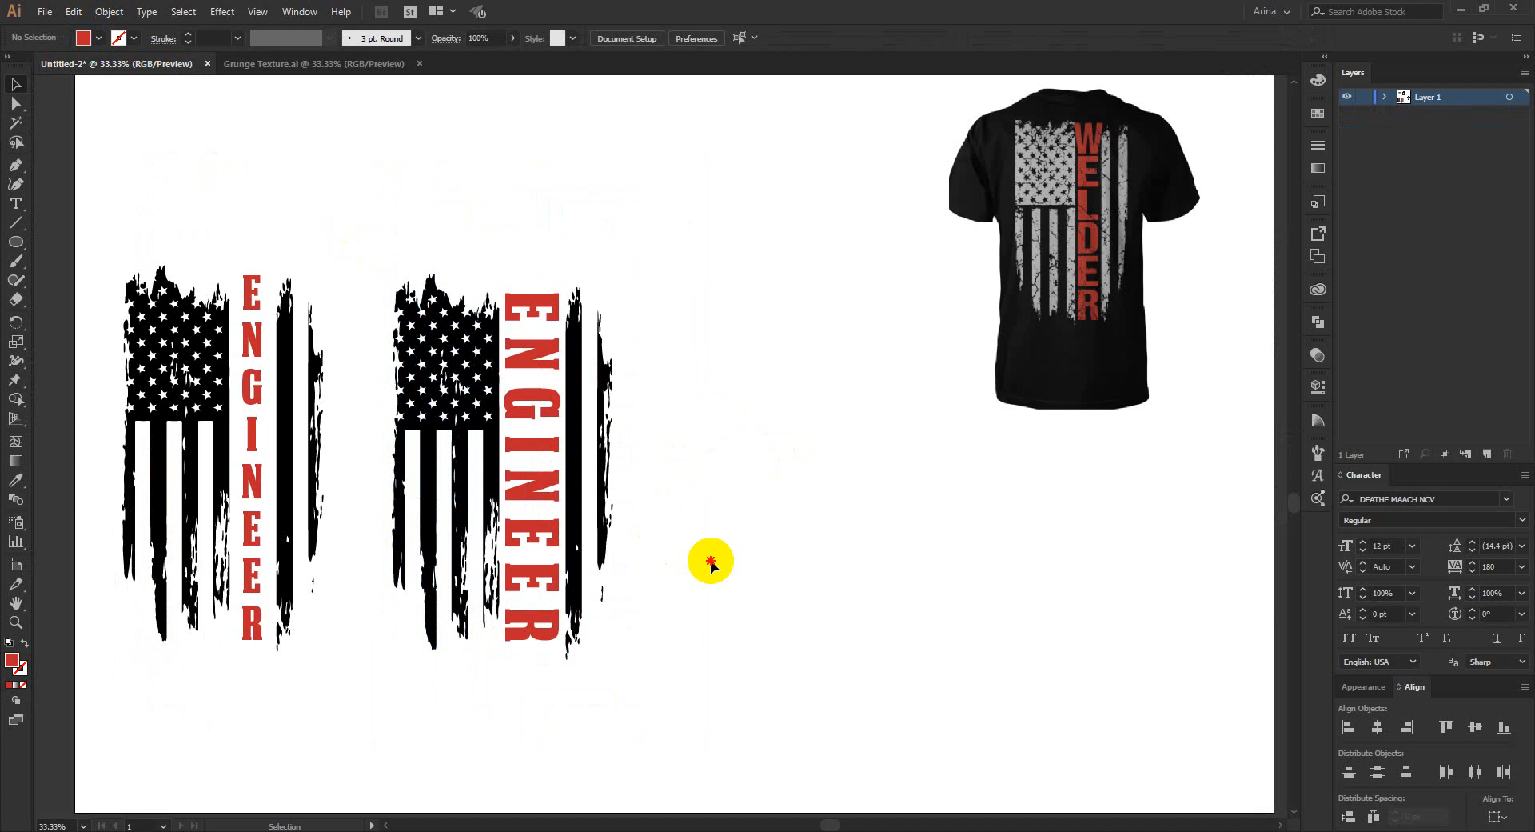
# Move the first ENGINEER flag up to the artboard's left edge, away from the second flag
pyautogui.scroll(-1, 329, 524)
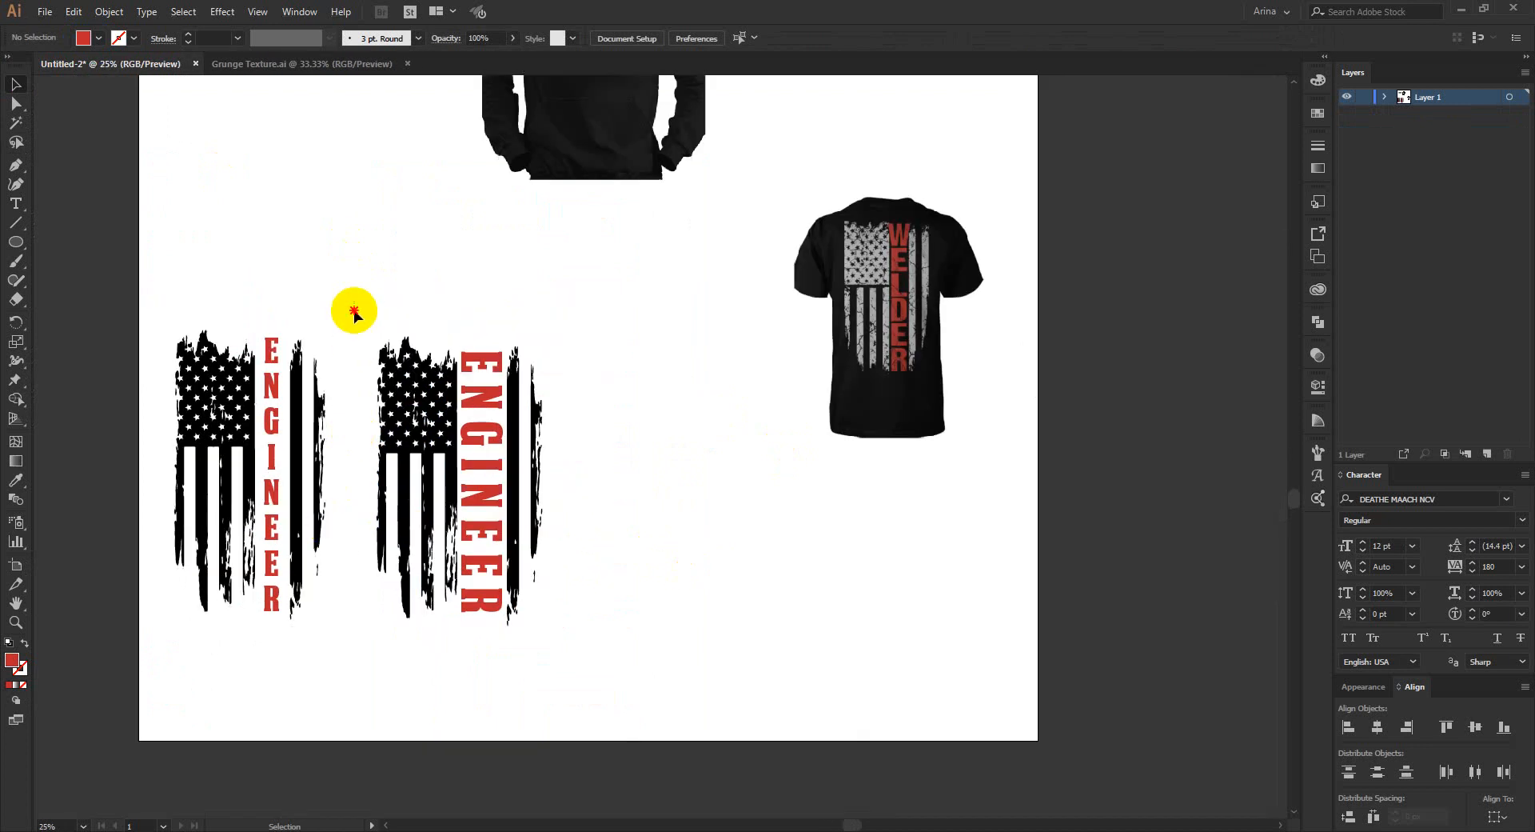
pyautogui.moveTo(355, 310); pyautogui.dragTo(592, 649)
pyautogui.click(648, 552)
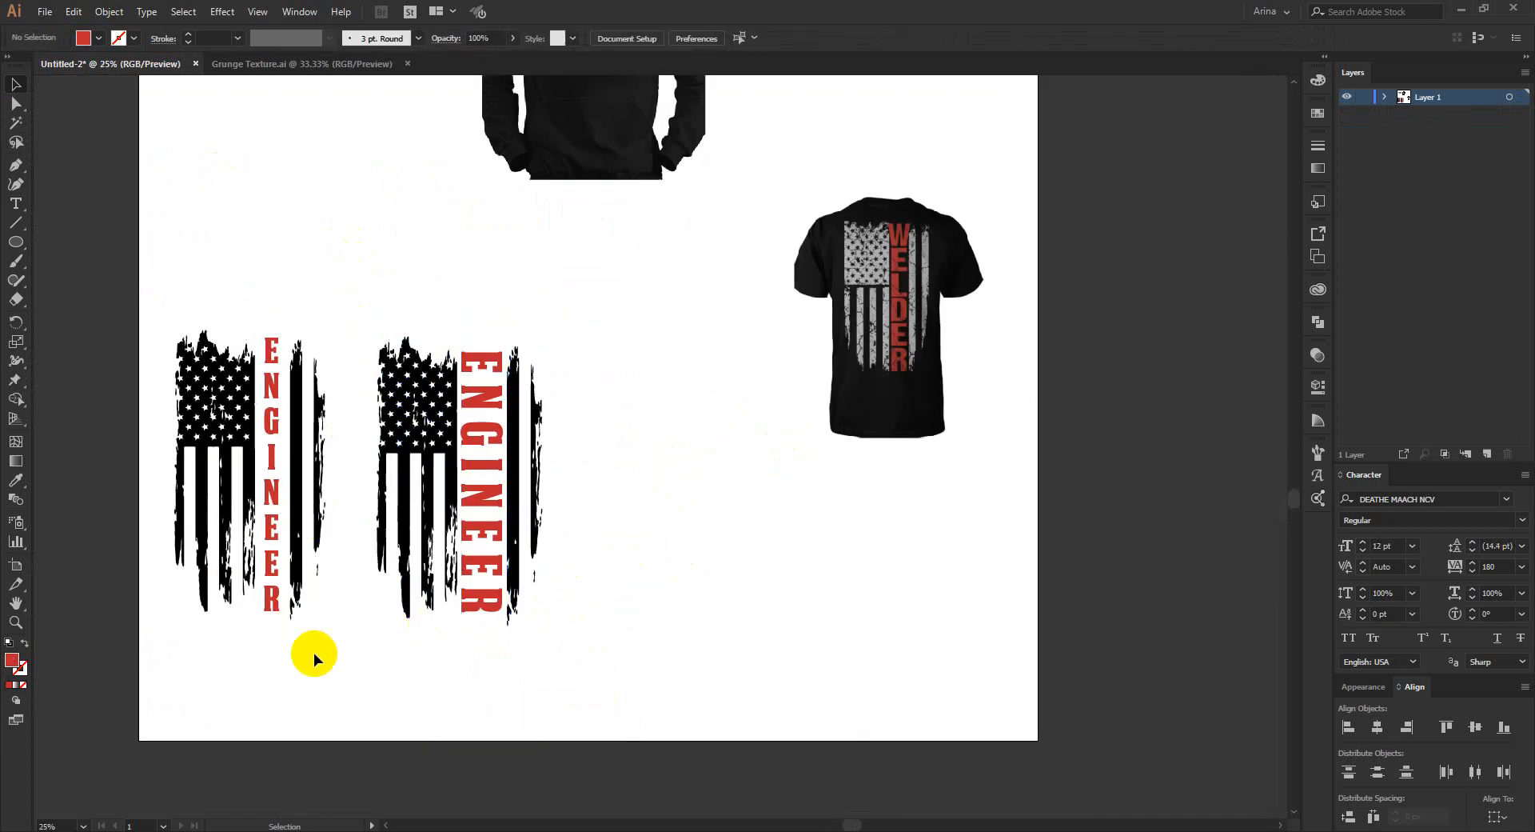
pyautogui.moveTo(324, 658); pyautogui.dragTo(130, 188)
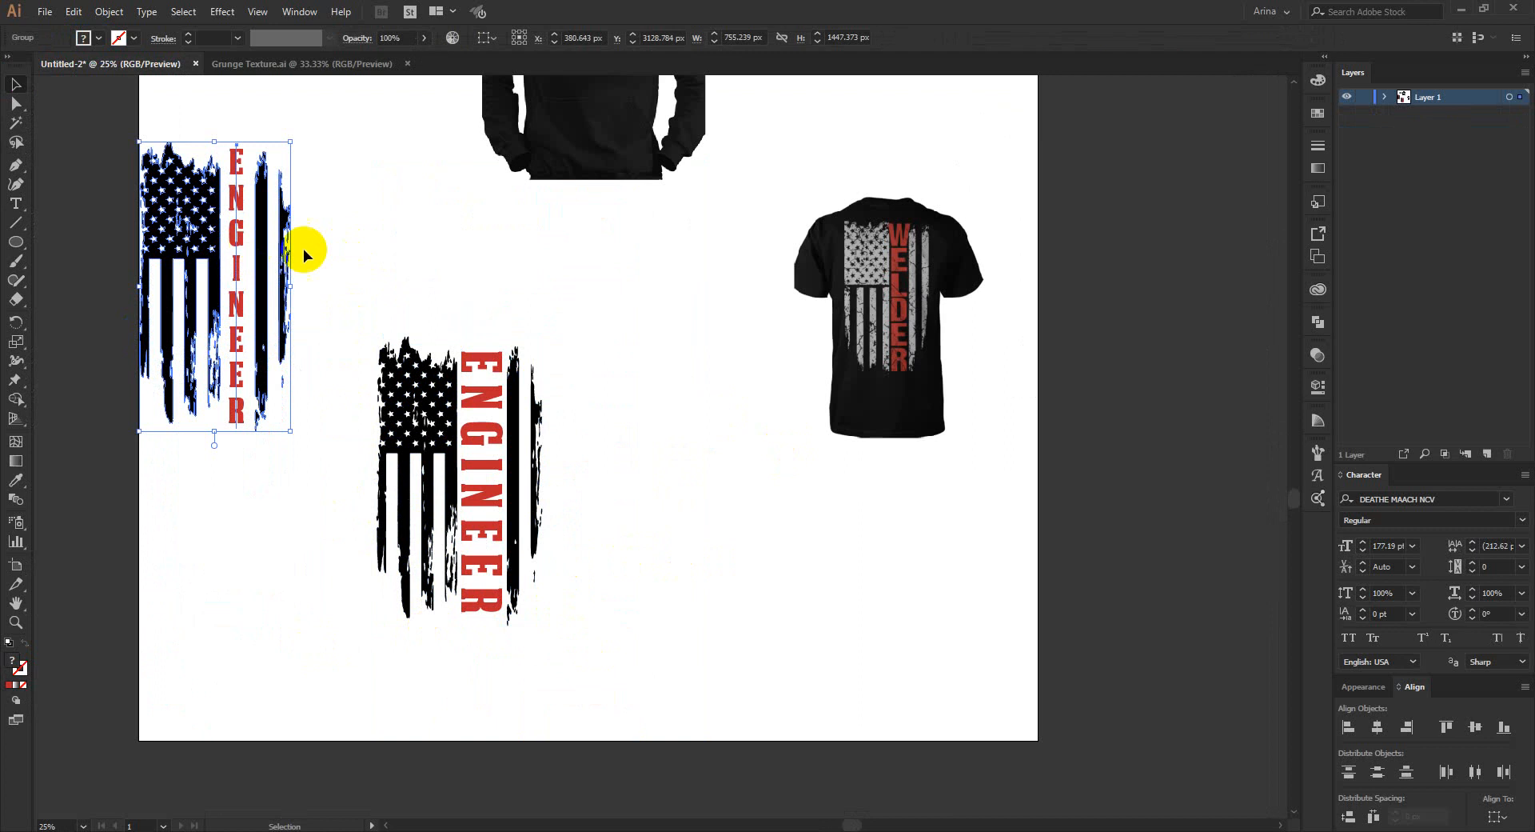
pyautogui.moveTo(264, 234); pyautogui.dragTo(285, 237)
pyautogui.click(415, 233)
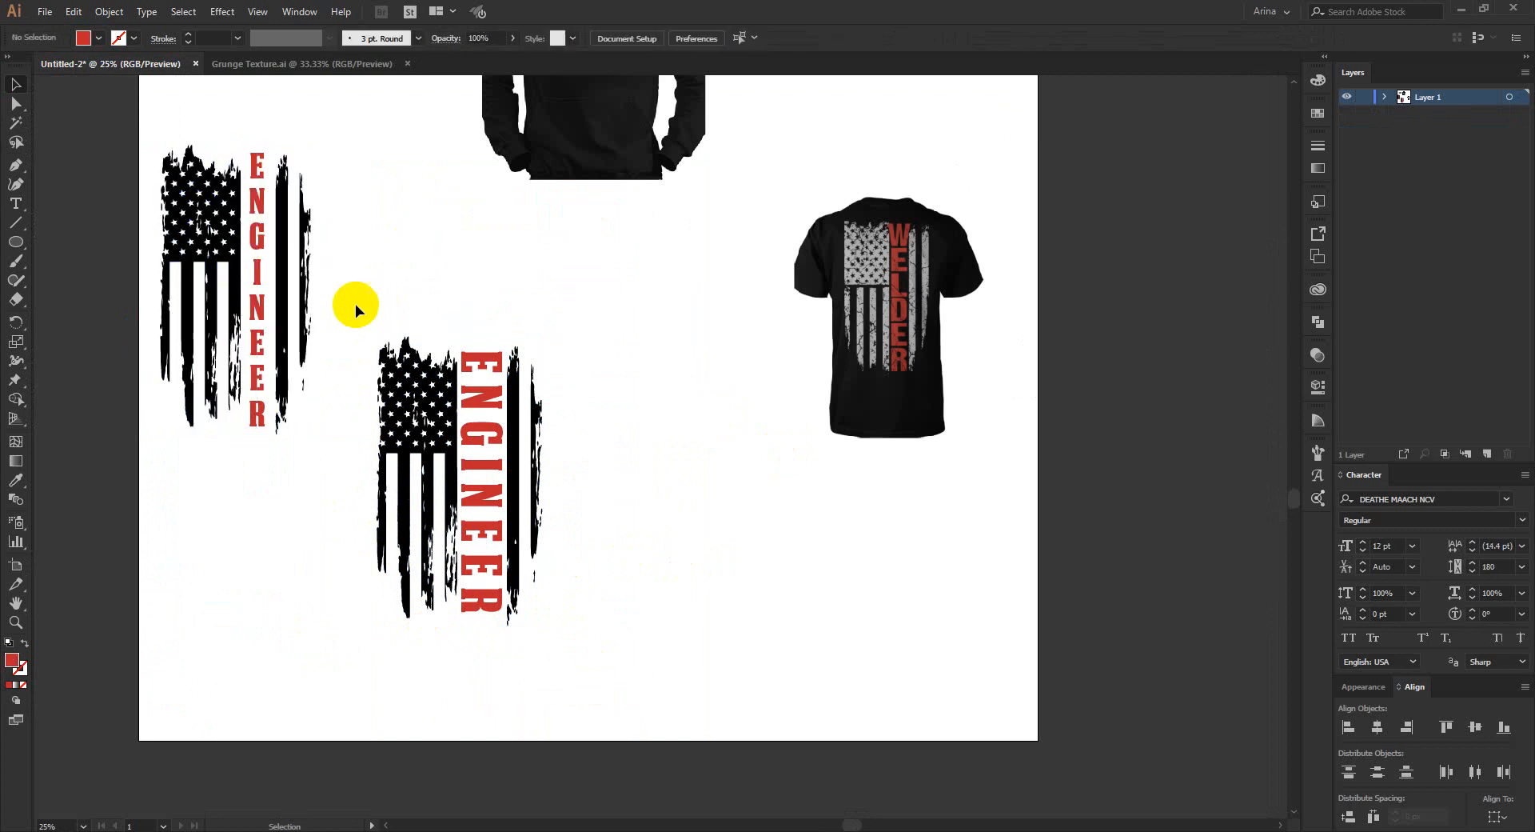
pyautogui.moveTo(348, 307); pyautogui.dragTo(599, 676)
pyautogui.click(634, 617)
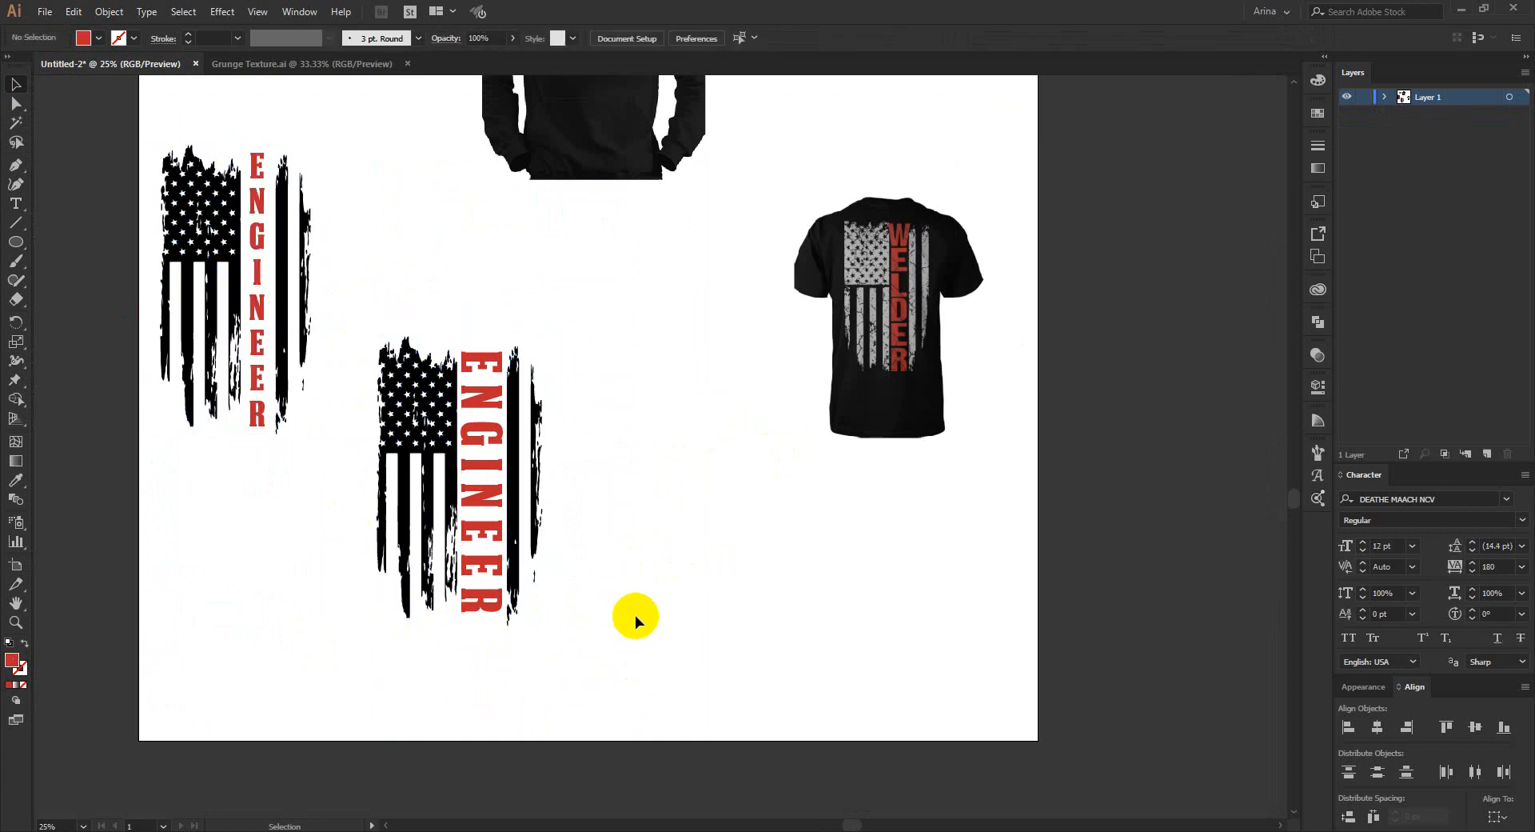
pyautogui.click(500, 473)
pyautogui.click(674, 546)
# Reduce the rotated ENGINEER text's tracking to 130 and shift the text slightly down within the second flag
pyautogui.scroll(2, 646, 651)
pyautogui.doubleClick(491, 521)
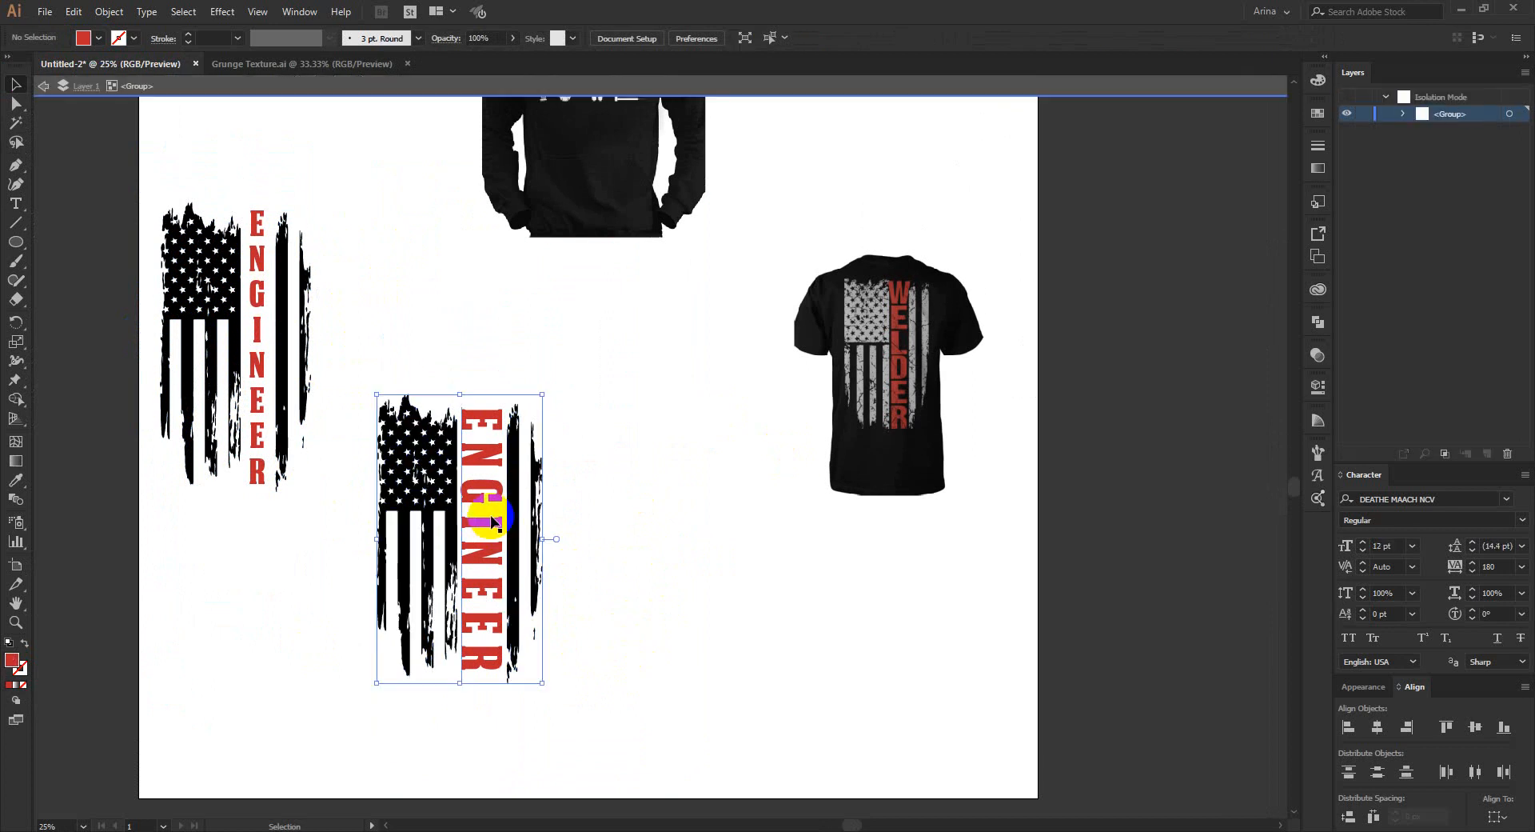
pyautogui.click(491, 521)
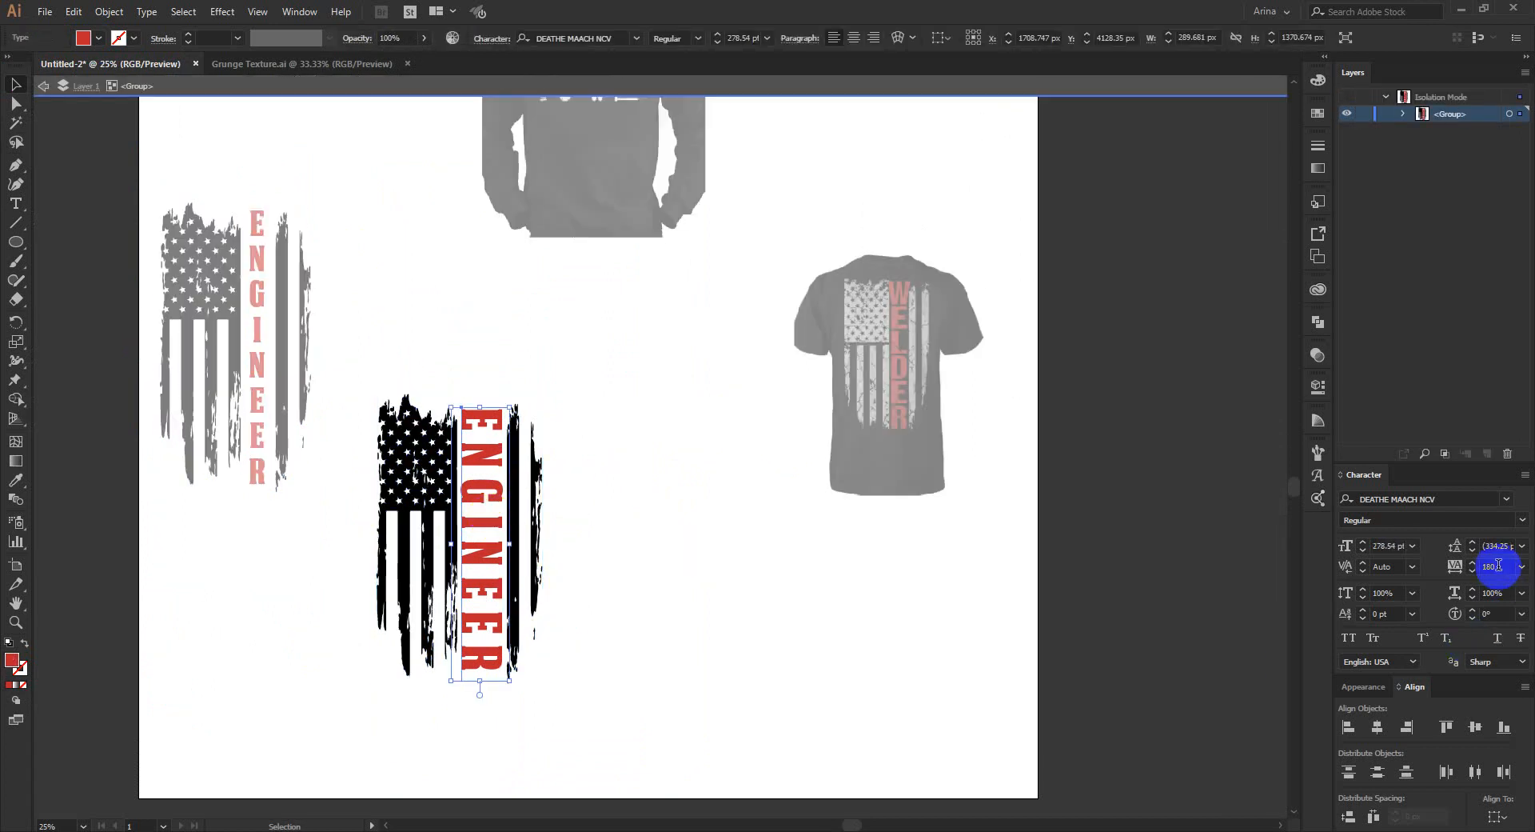
pyautogui.press('Down')
pyautogui.press('Down')
pyautogui.press('Down')
pyautogui.press('Down')
pyautogui.press('Down')
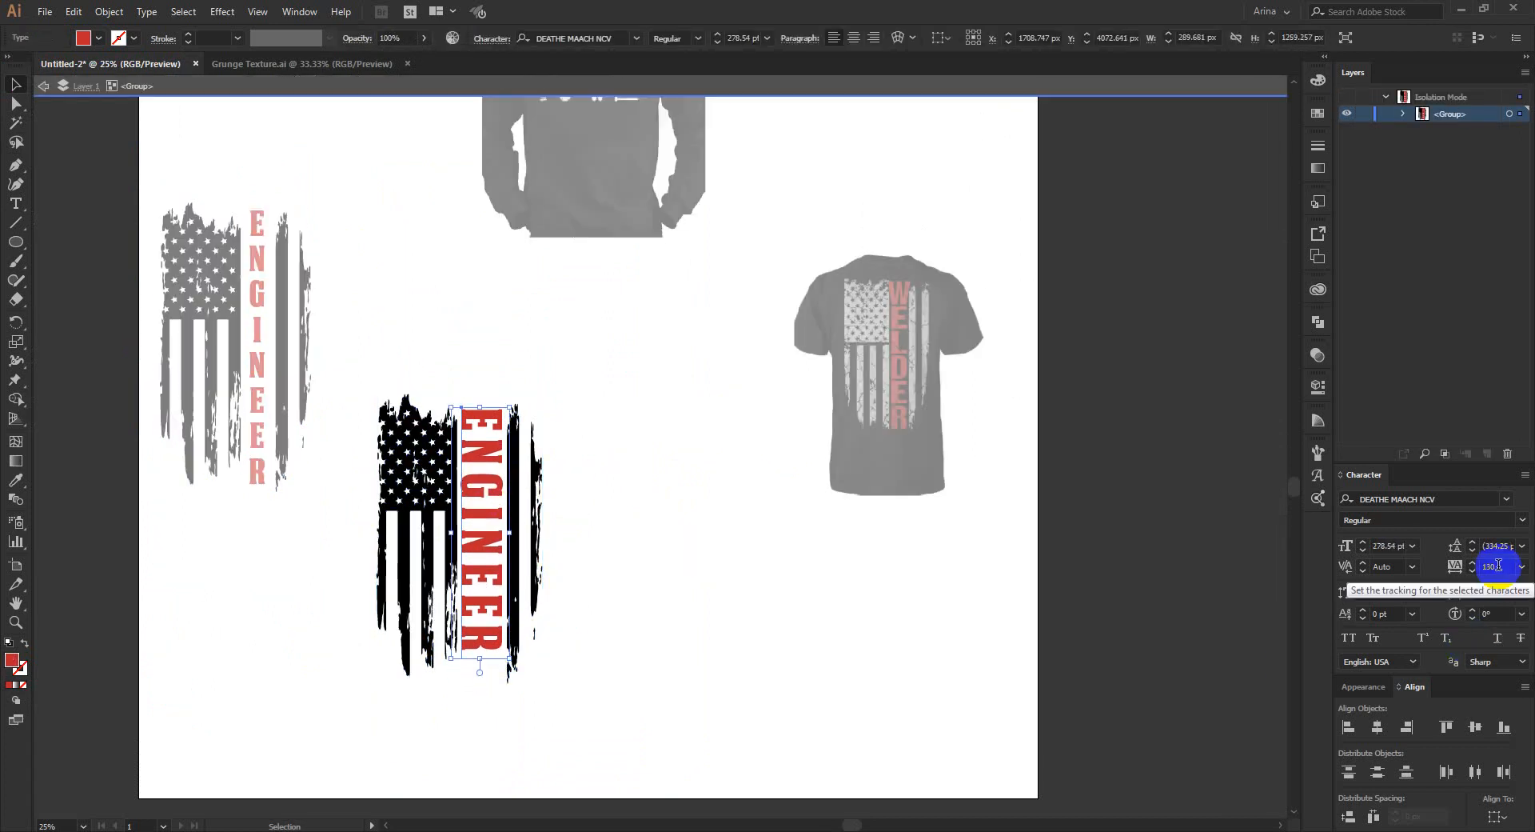
pyautogui.press('Down')
pyautogui.press('Down')
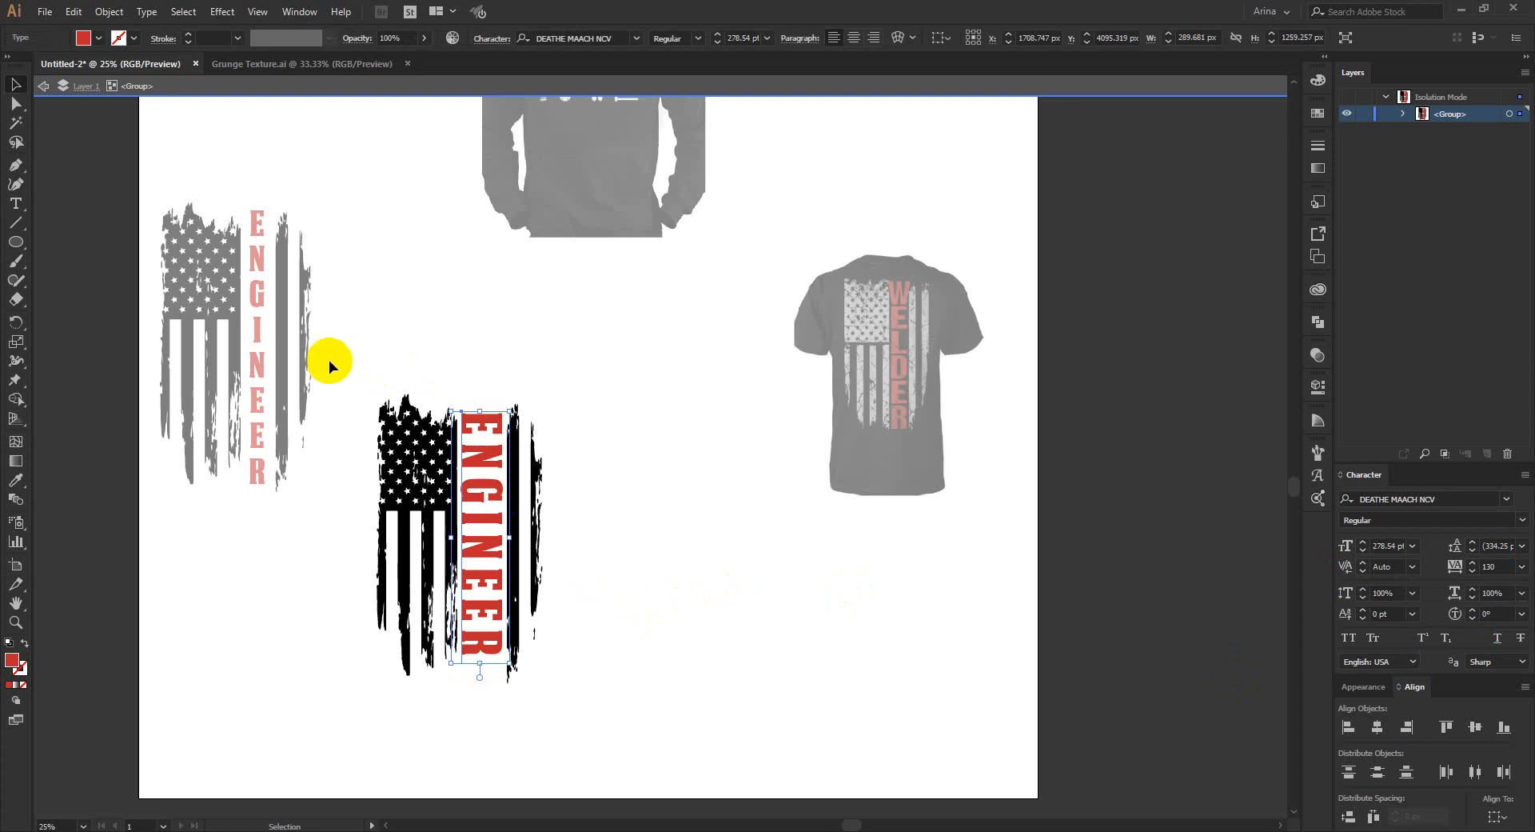
# Fill the second flag's star field and stripes with mid grey, keeping the ENGINEER text red
pyautogui.moveTo(340, 365); pyautogui.dragTo(678, 723)
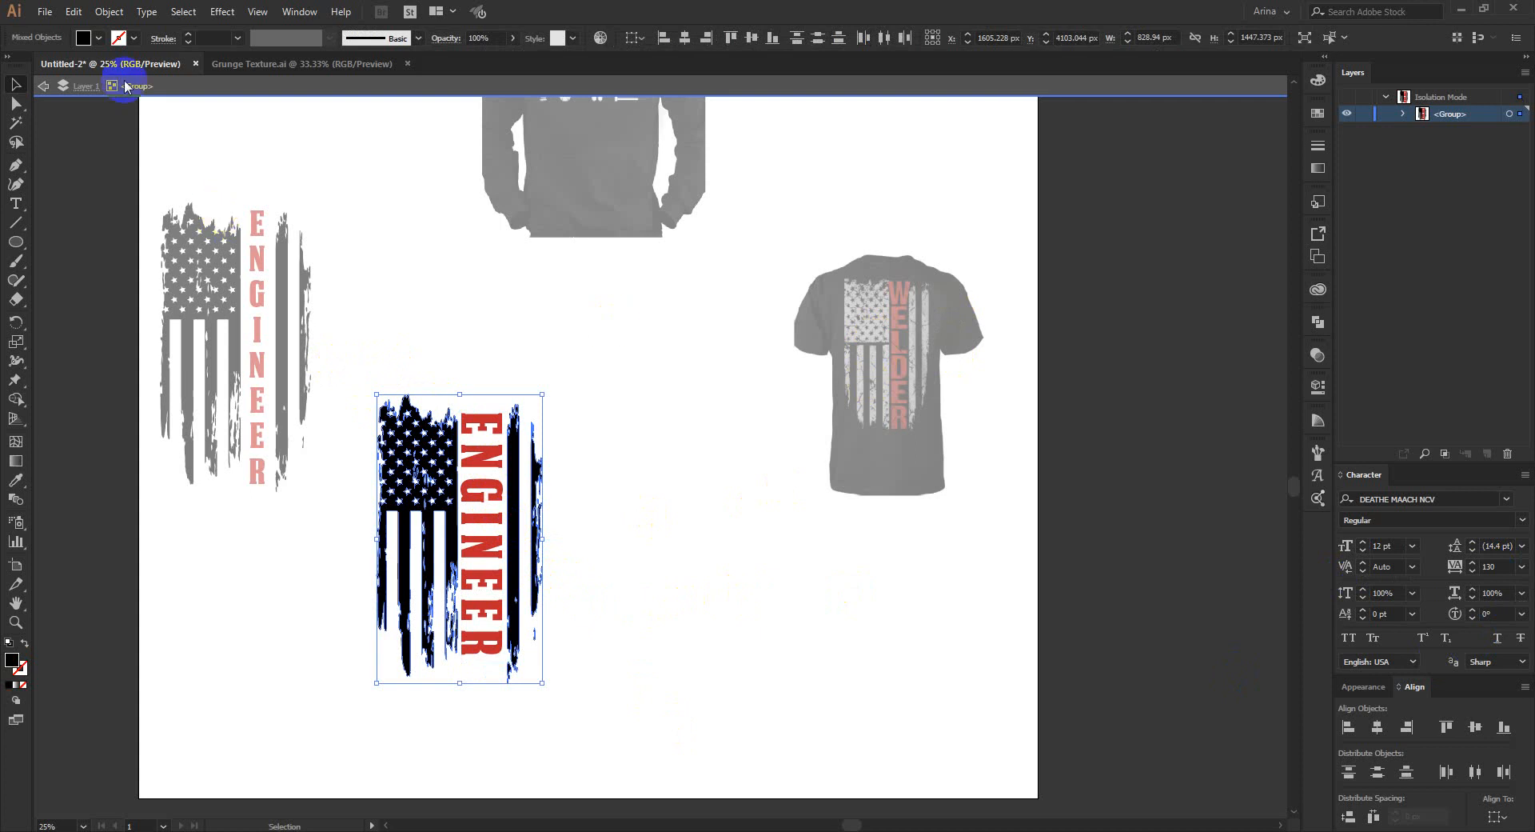
pyautogui.click(94, 44)
pyautogui.click(89, 125)
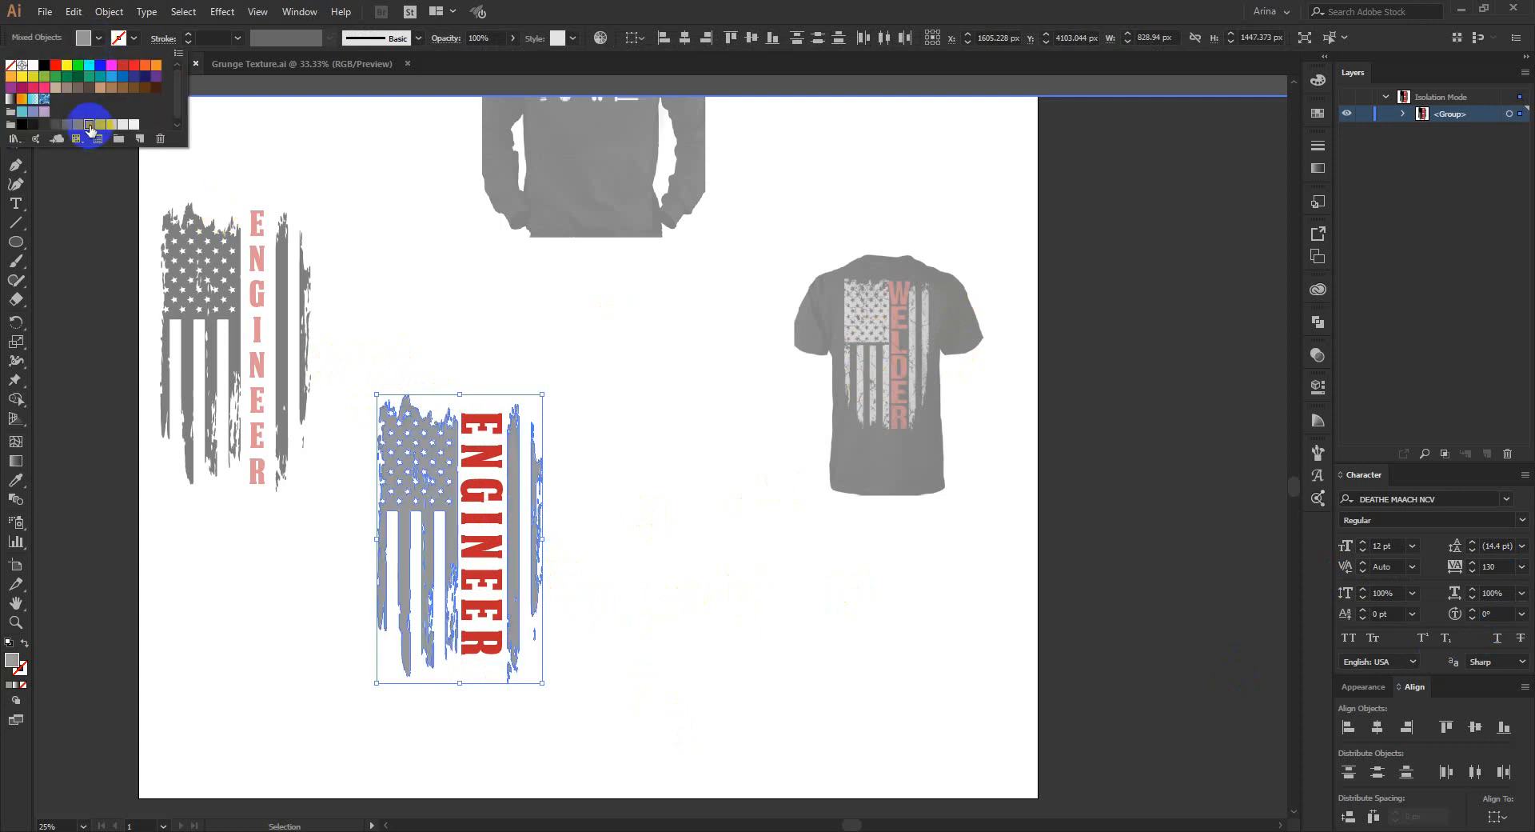
pyautogui.click(633, 450)
pyautogui.click(633, 451)
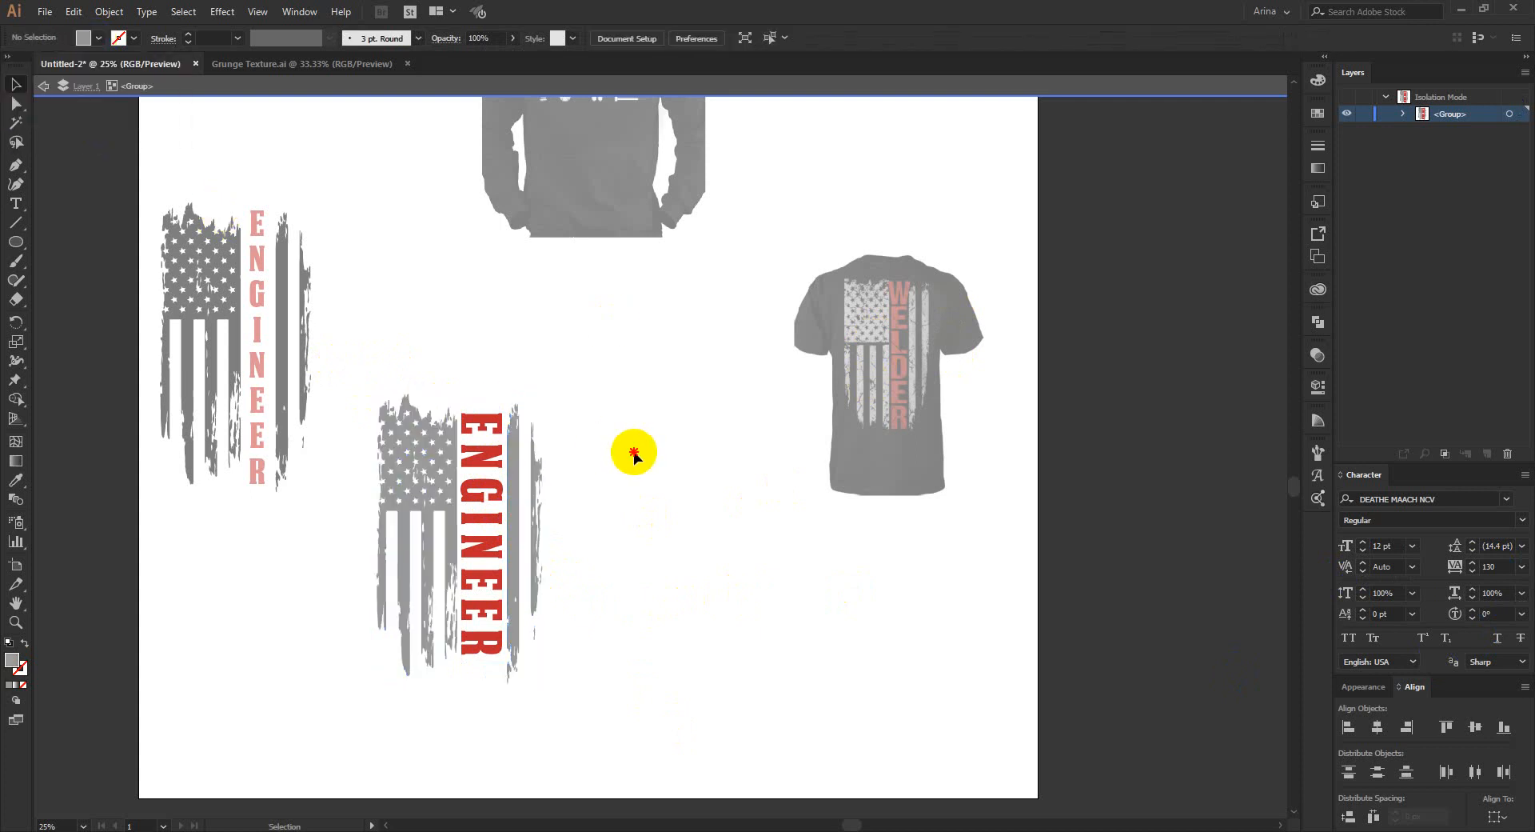
pyautogui.doubleClick(634, 451)
# Browse the grunge textures in Grunge Texture.ai and copy the streaky crossed texture in the third row, fourth column
pyautogui.click(342, 63)
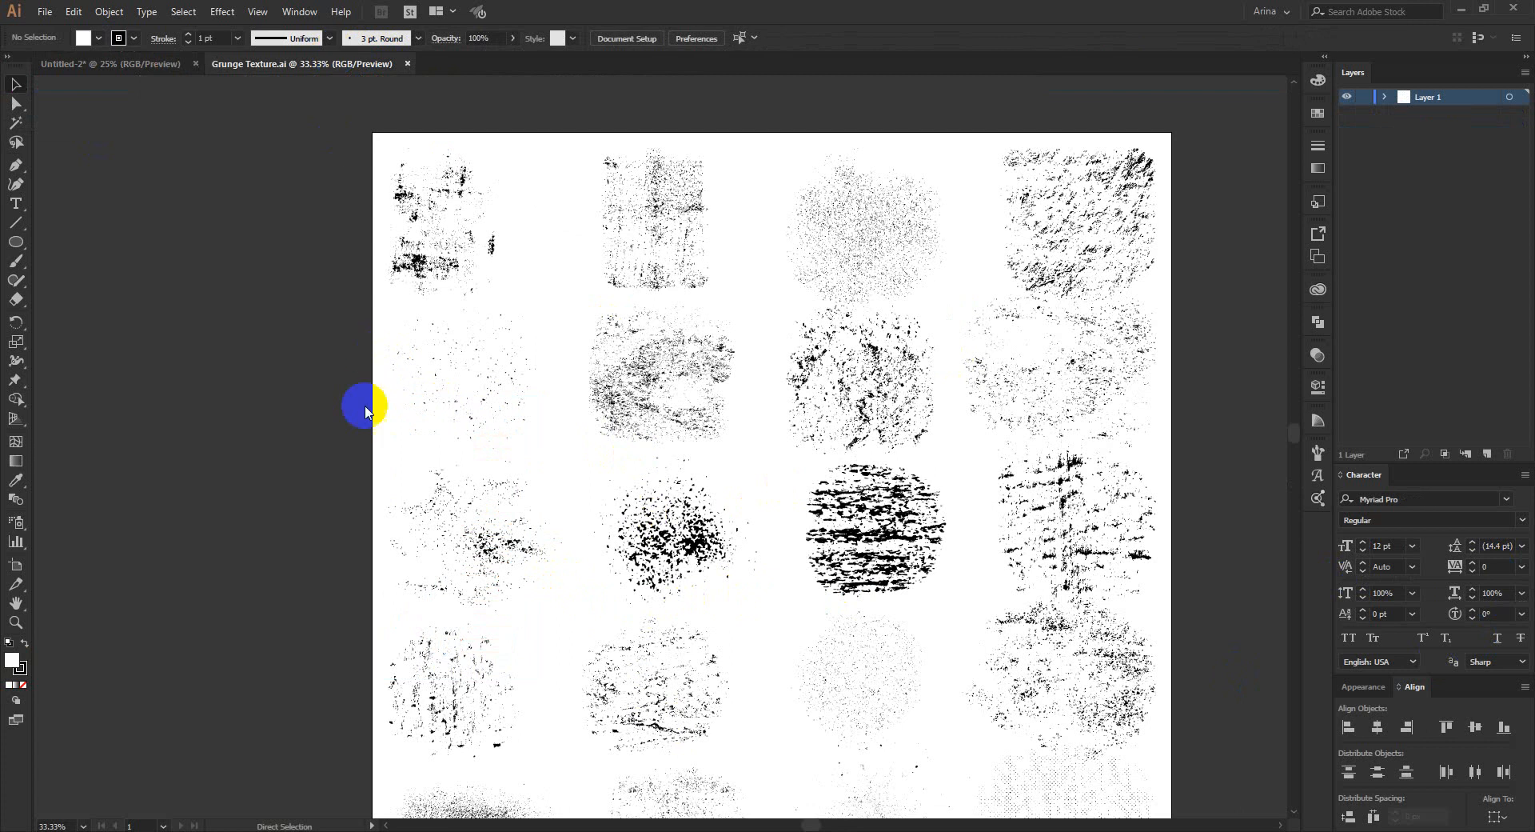
pyautogui.scroll(-3, 295, 429)
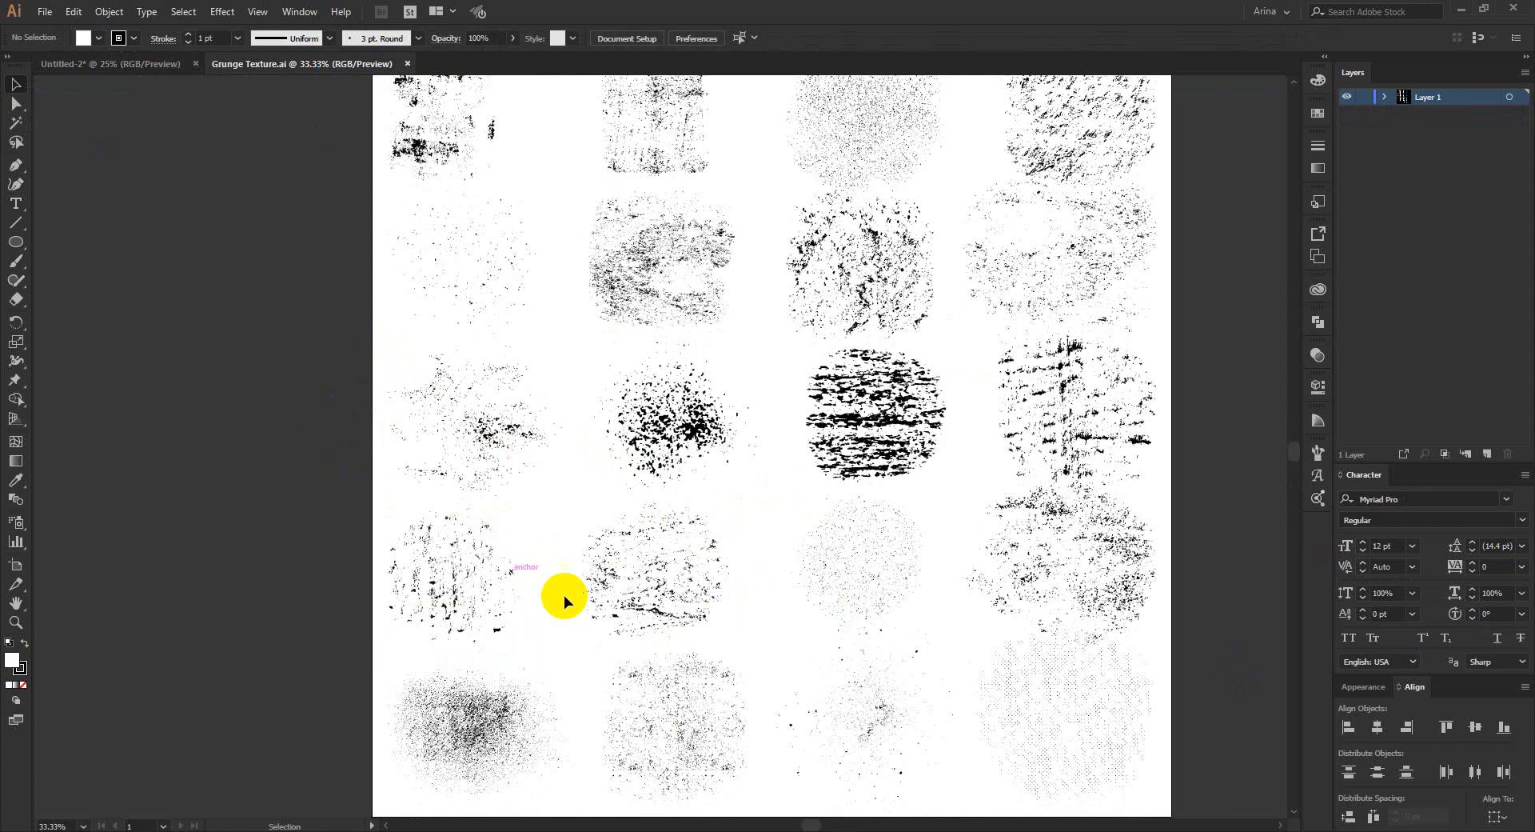
pyautogui.scroll(2, 792, 669)
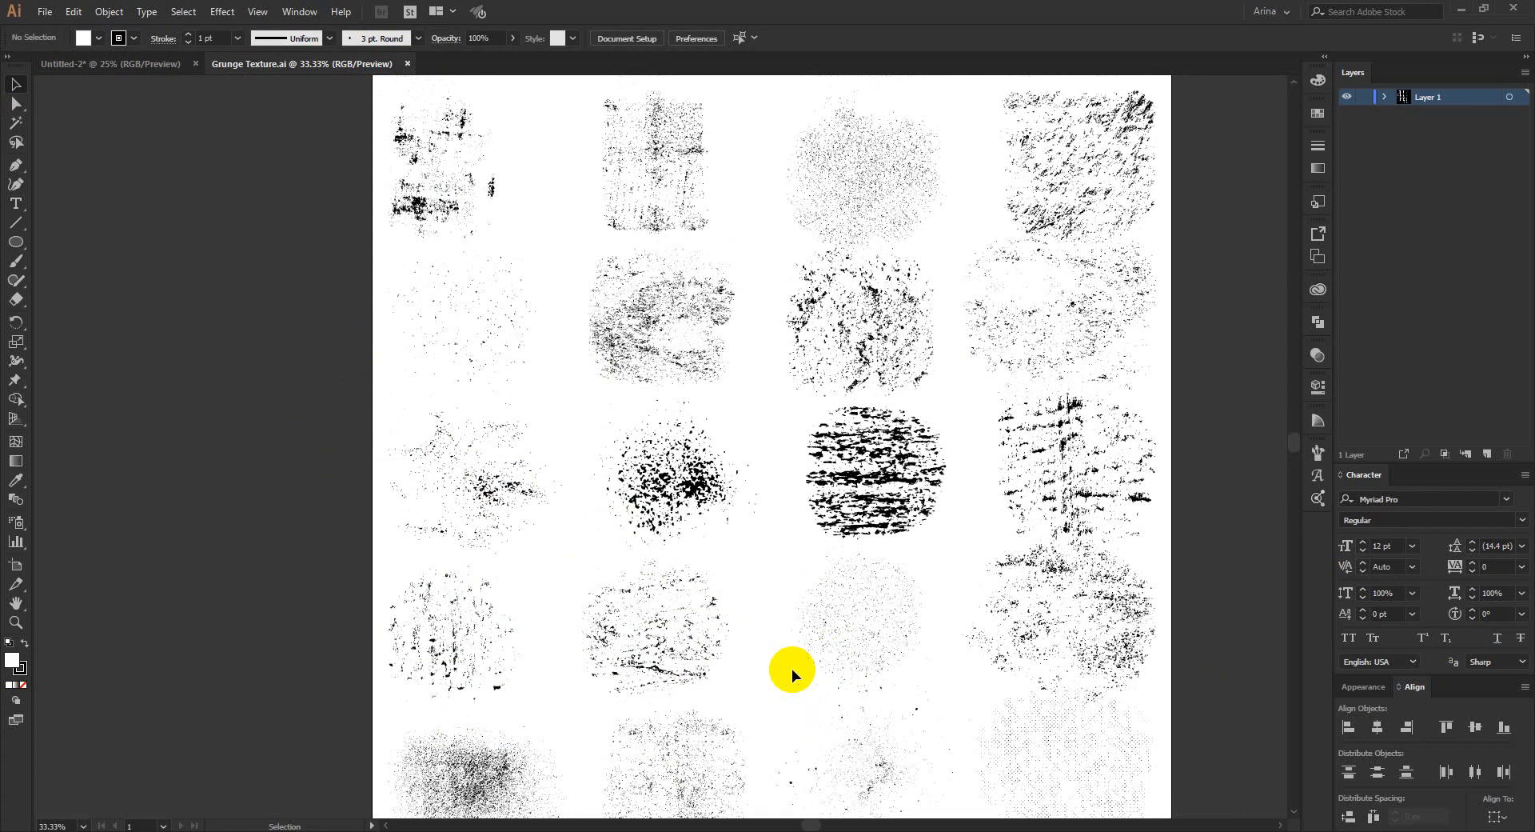
pyautogui.scroll(-3, 791, 669)
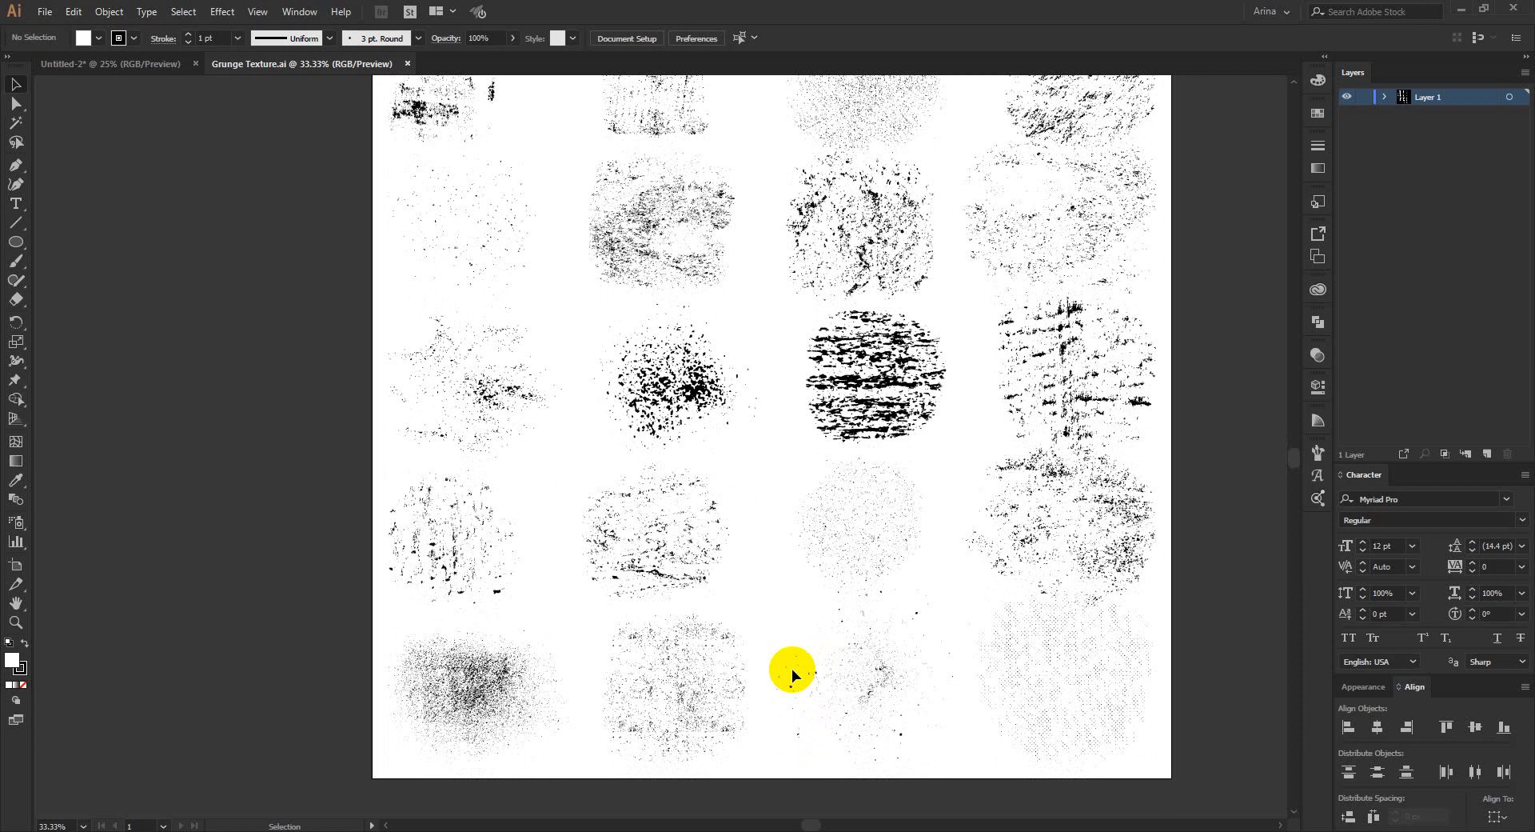
pyautogui.scroll(2, 776, 602)
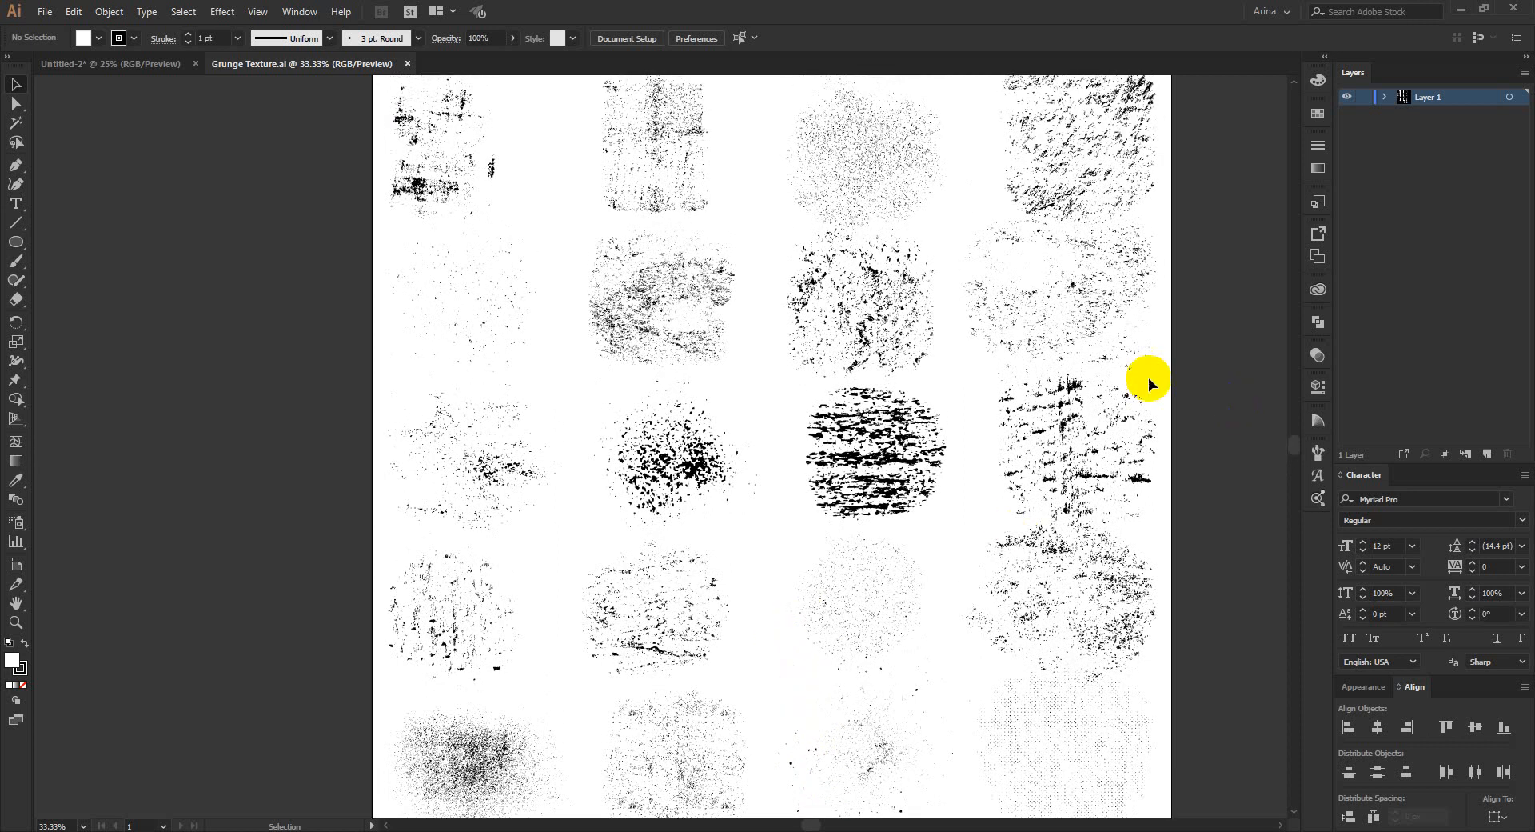
pyautogui.click(1081, 458)
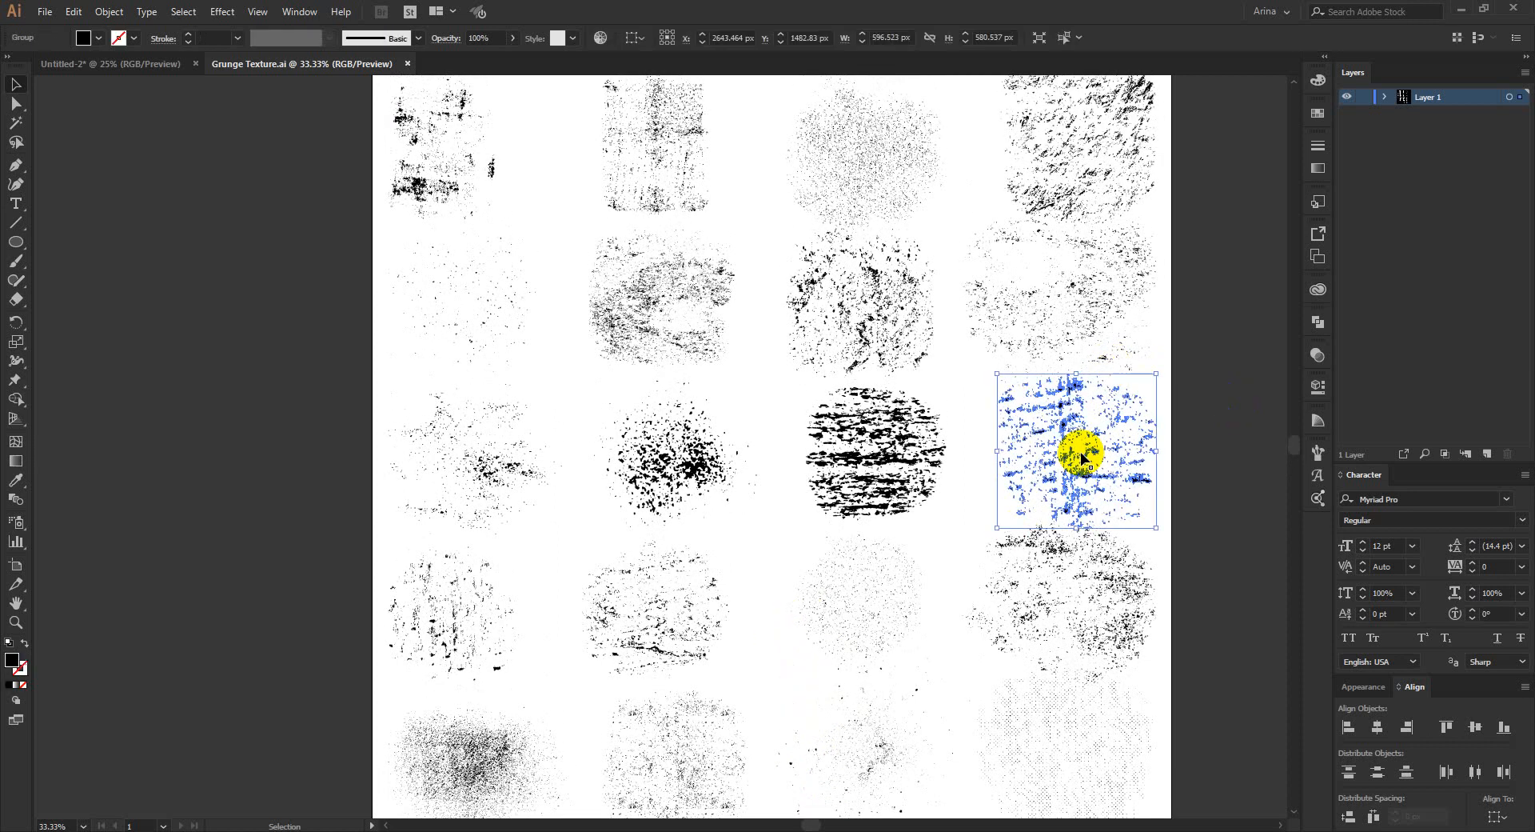
# Back in Untitled-2, add an opacity mask with Clip off to the second ENGINEER flag and paste the copied grunge texture into it
pyautogui.click(137, 64)
pyautogui.click(418, 479)
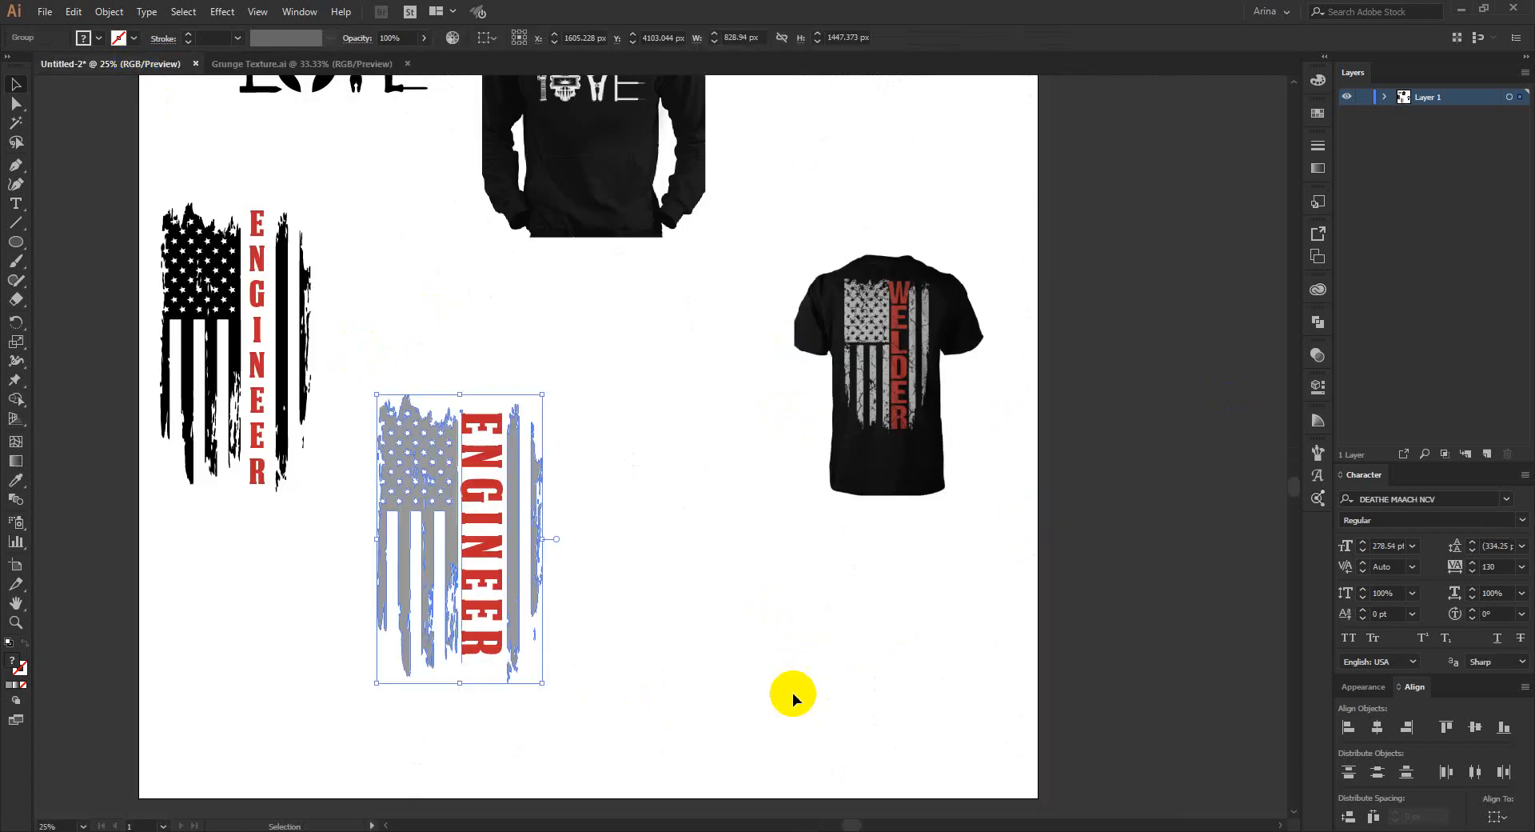
pyautogui.click(1313, 358)
pyautogui.doubleClick(1208, 413)
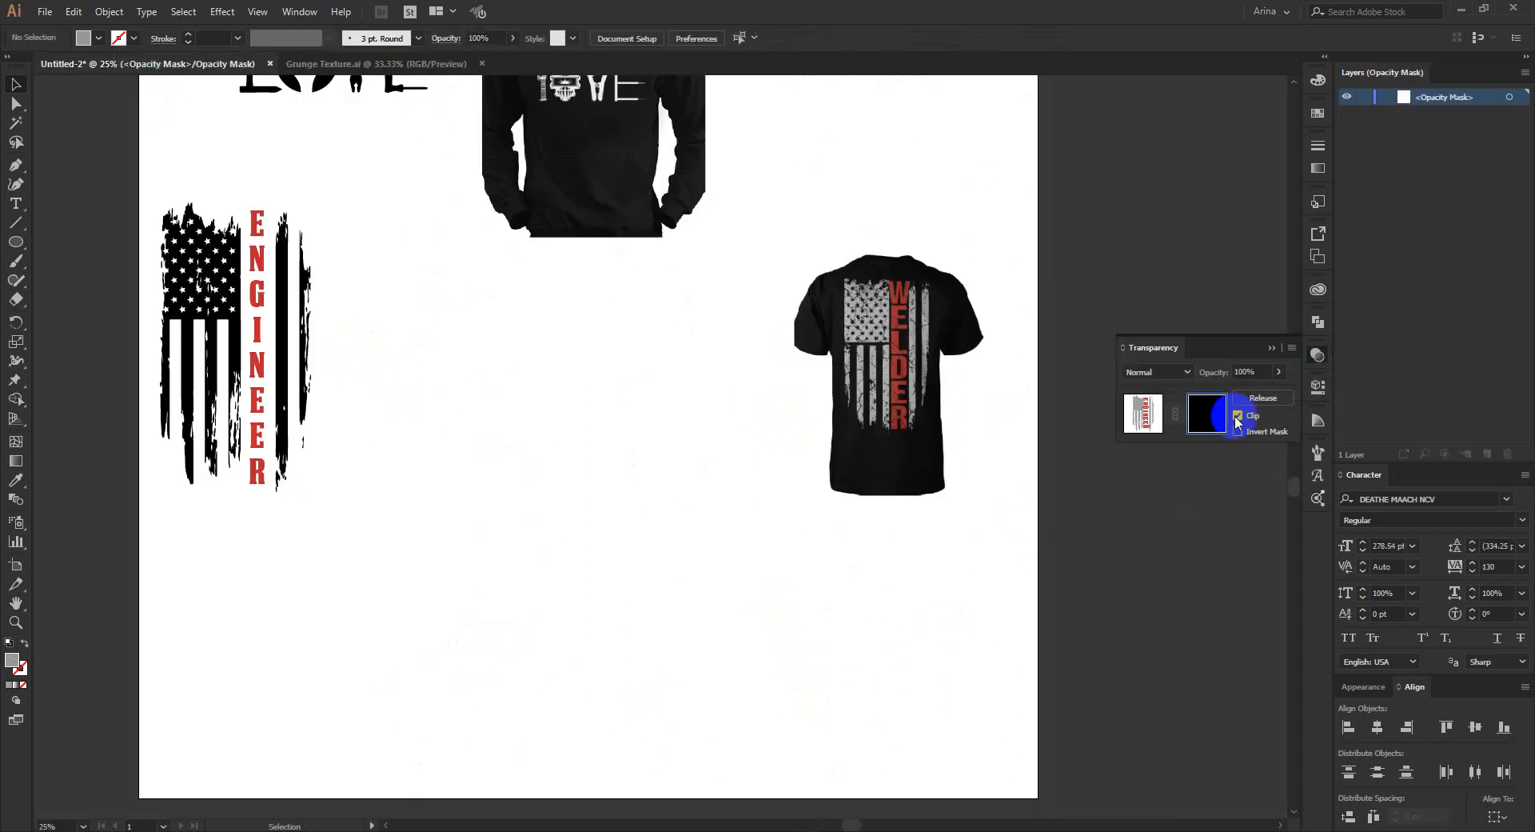
pyautogui.click(1238, 415)
pyautogui.hotkey('ctrl', 'v')
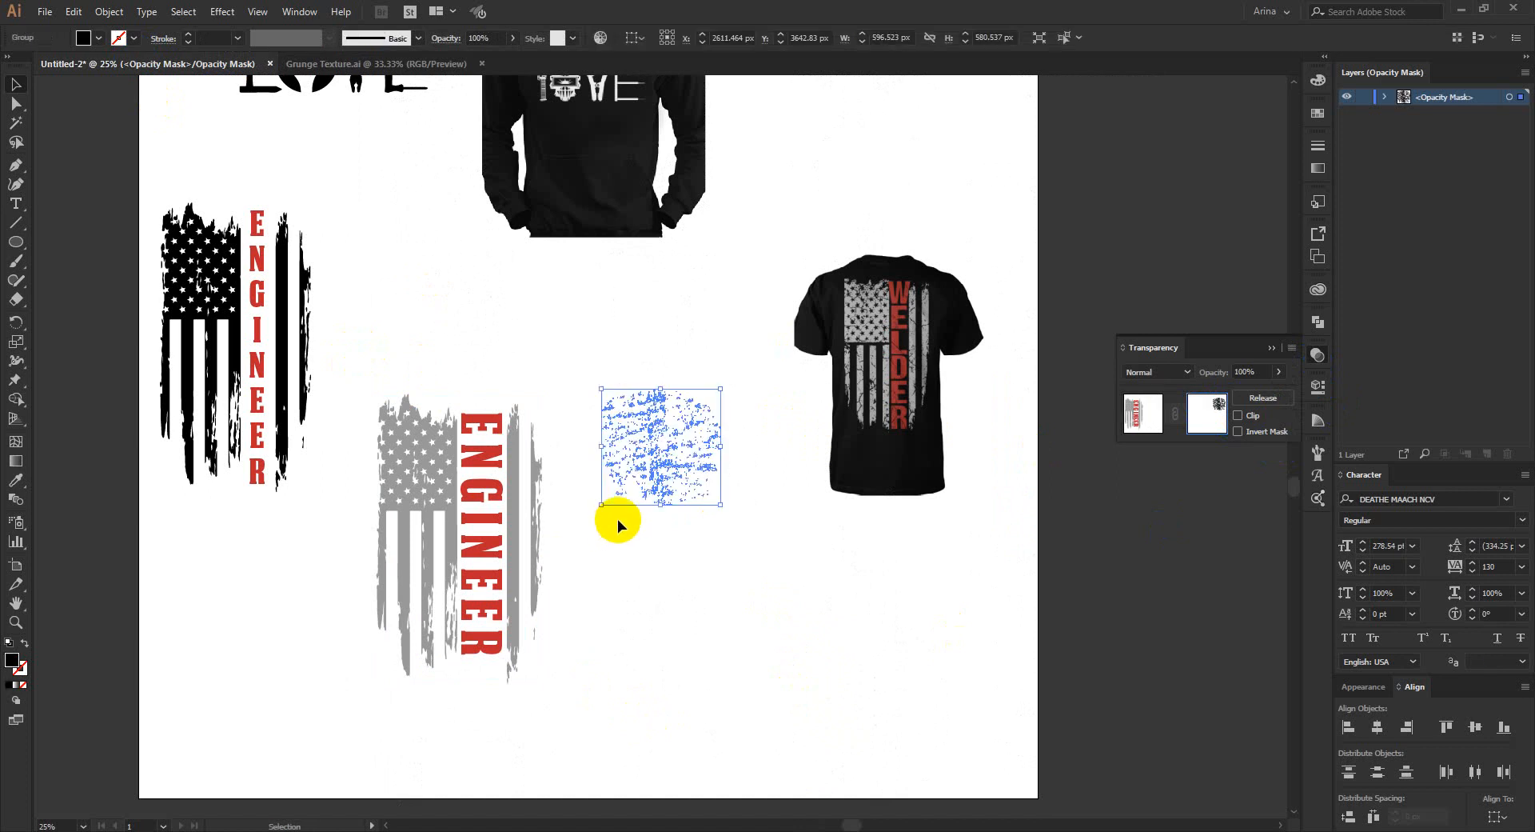
# Enlarge the mask texture to about 2004 px tall, narrow it to cover the second ENGINEER flag, and return to editing the artwork
pyautogui.moveTo(660, 504); pyautogui.dragTo(661, 640)
pyautogui.moveTo(675, 531); pyautogui.dragTo(531, 624)
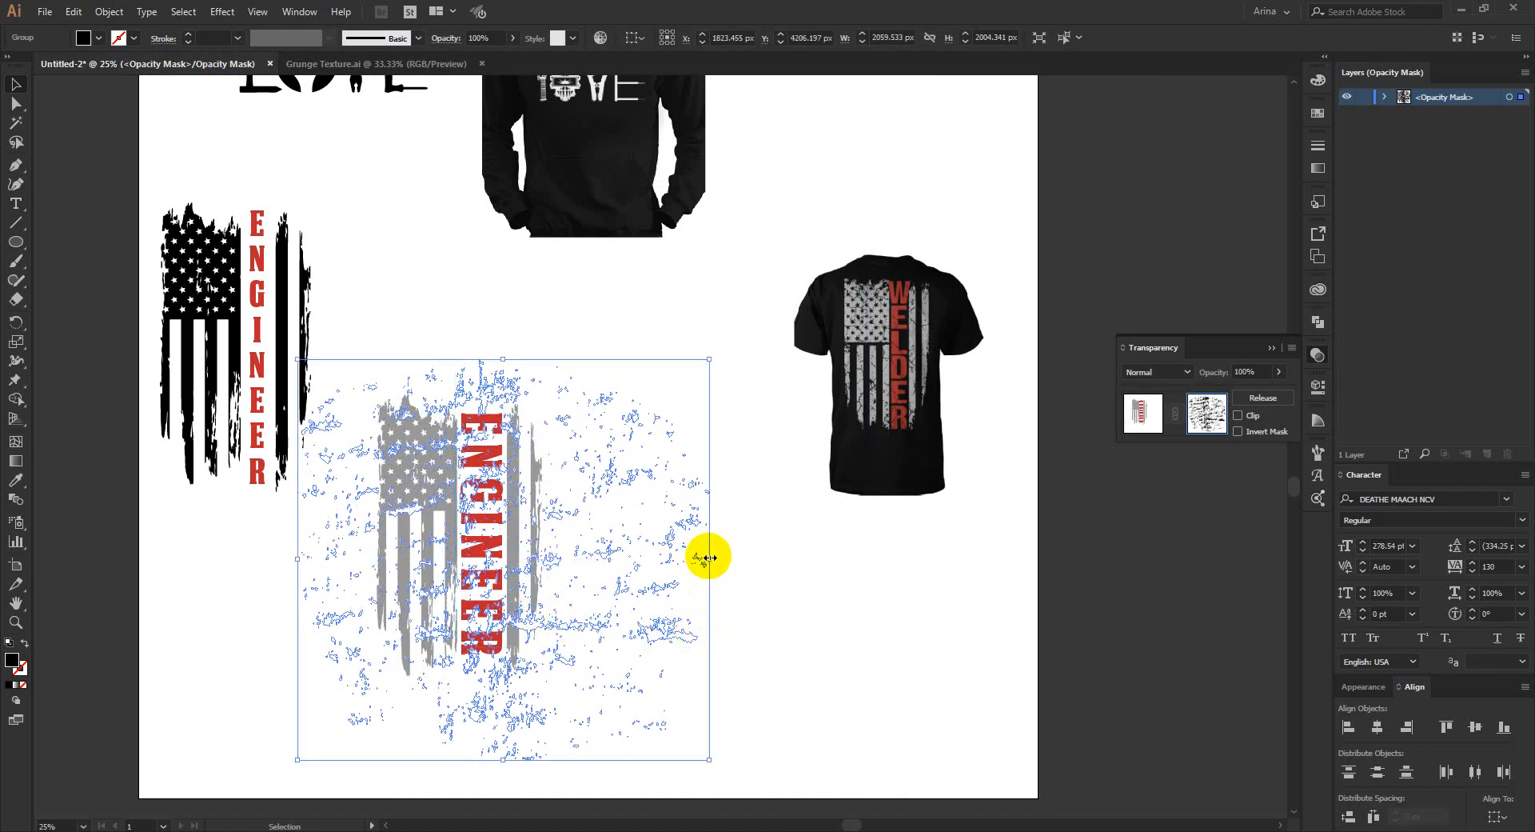
pyautogui.moveTo(708, 552); pyautogui.dragTo(474, 592)
pyautogui.moveTo(370, 583); pyautogui.dragTo(436, 587)
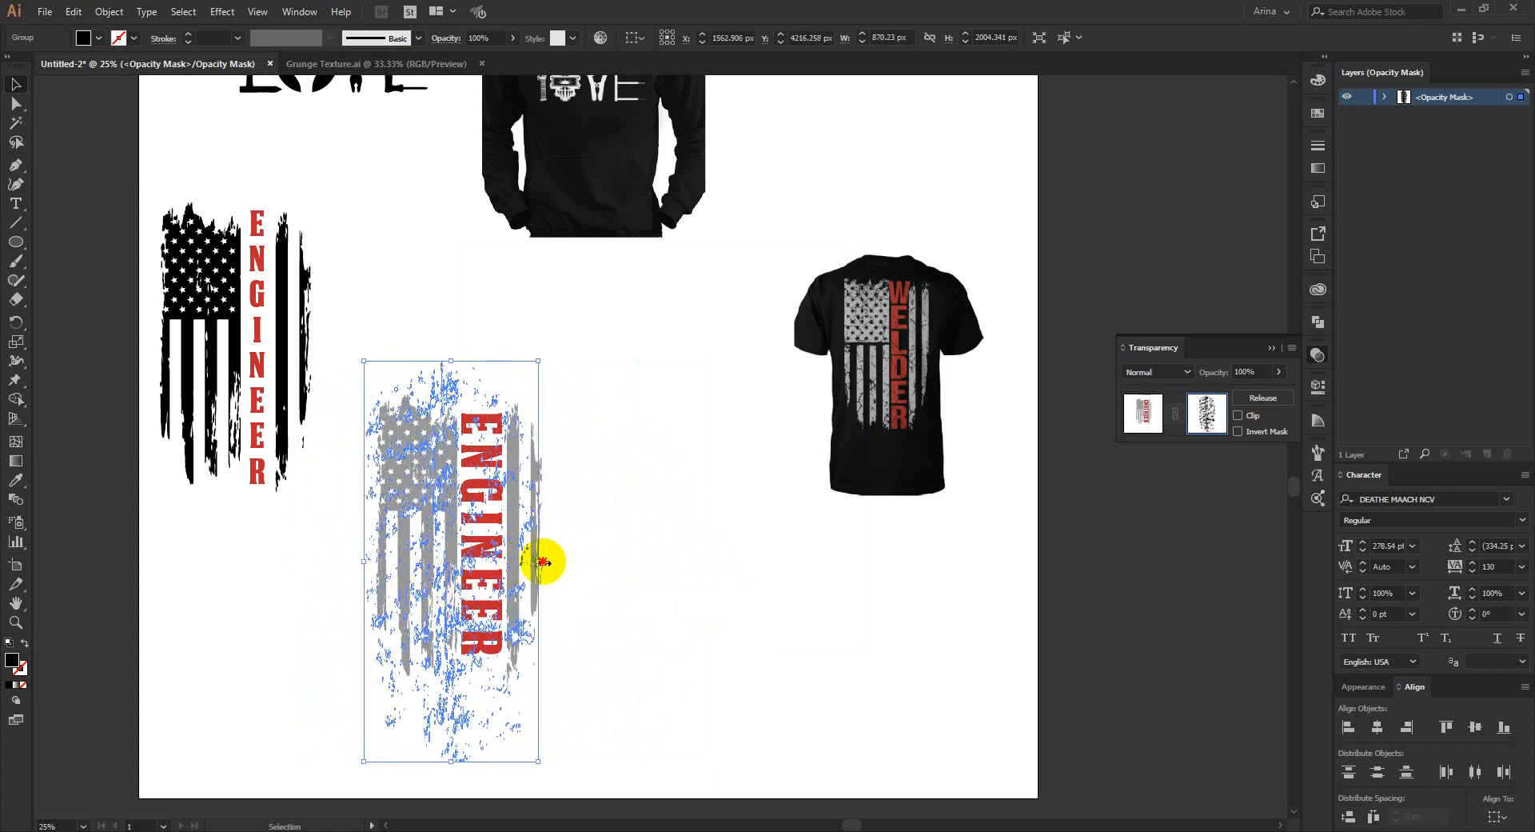
pyautogui.moveTo(543, 561); pyautogui.dragTo(559, 561)
pyautogui.click(649, 584)
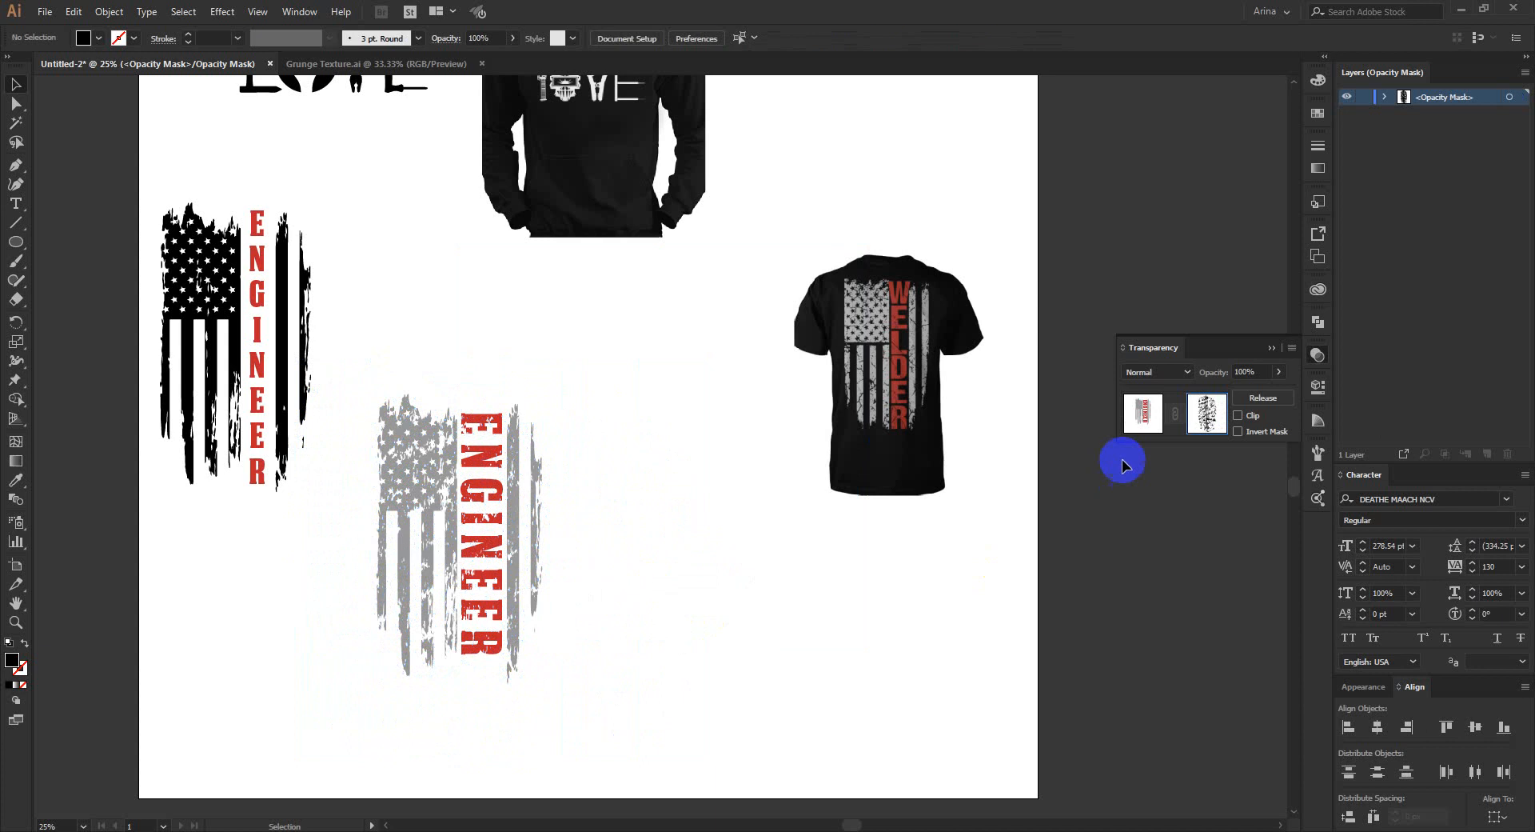
pyautogui.click(1144, 413)
pyautogui.click(703, 610)
pyautogui.scroll(1, 441, 623)
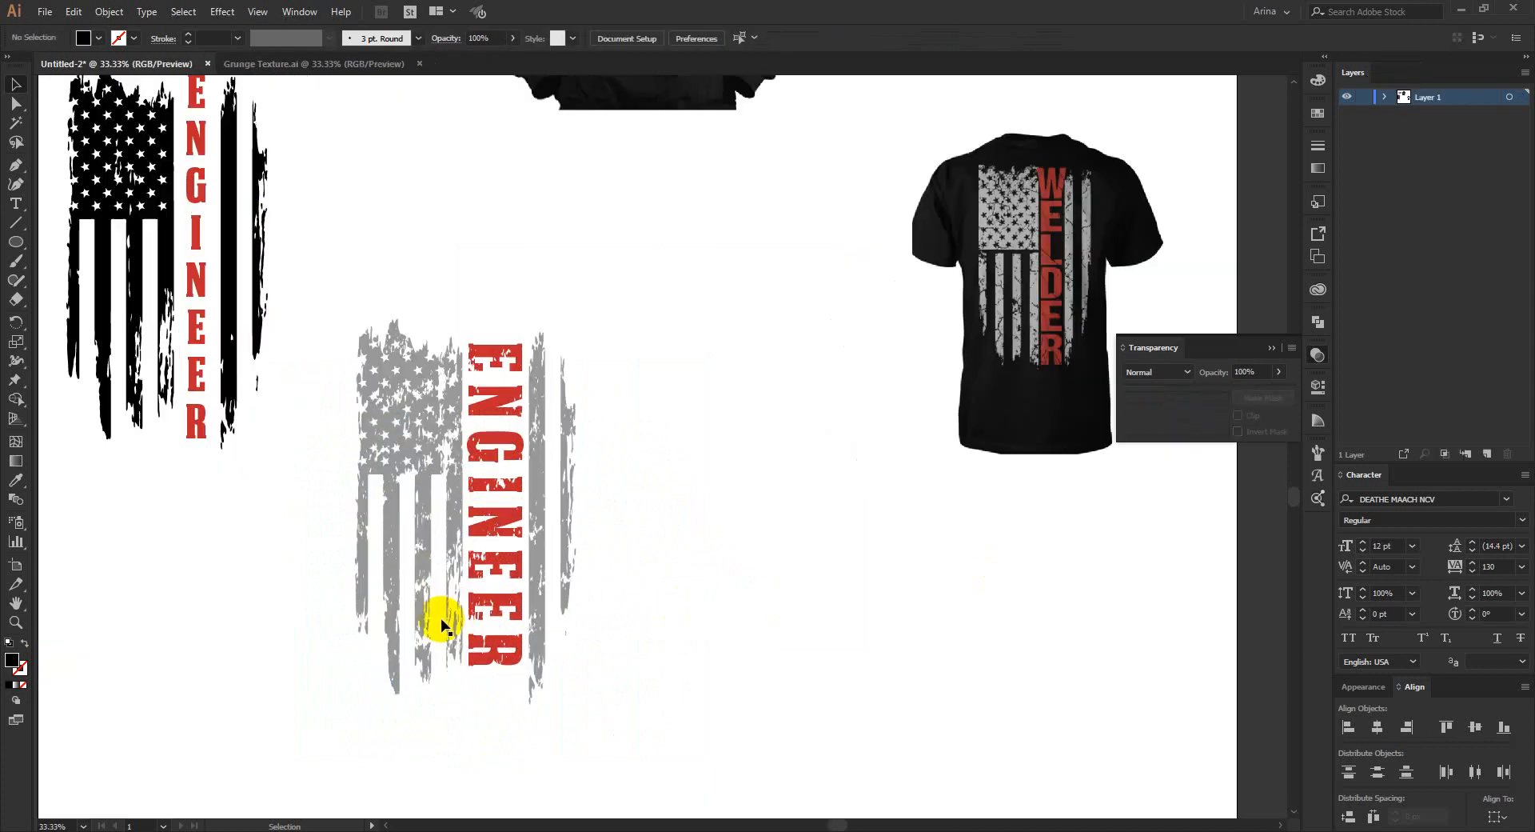
# Draw a black rectangle about 1263 × 1798 px around the second ENGINEER flag and place it behind the flag
pyautogui.moveTo(11, 246); pyautogui.dragTo(80, 244)
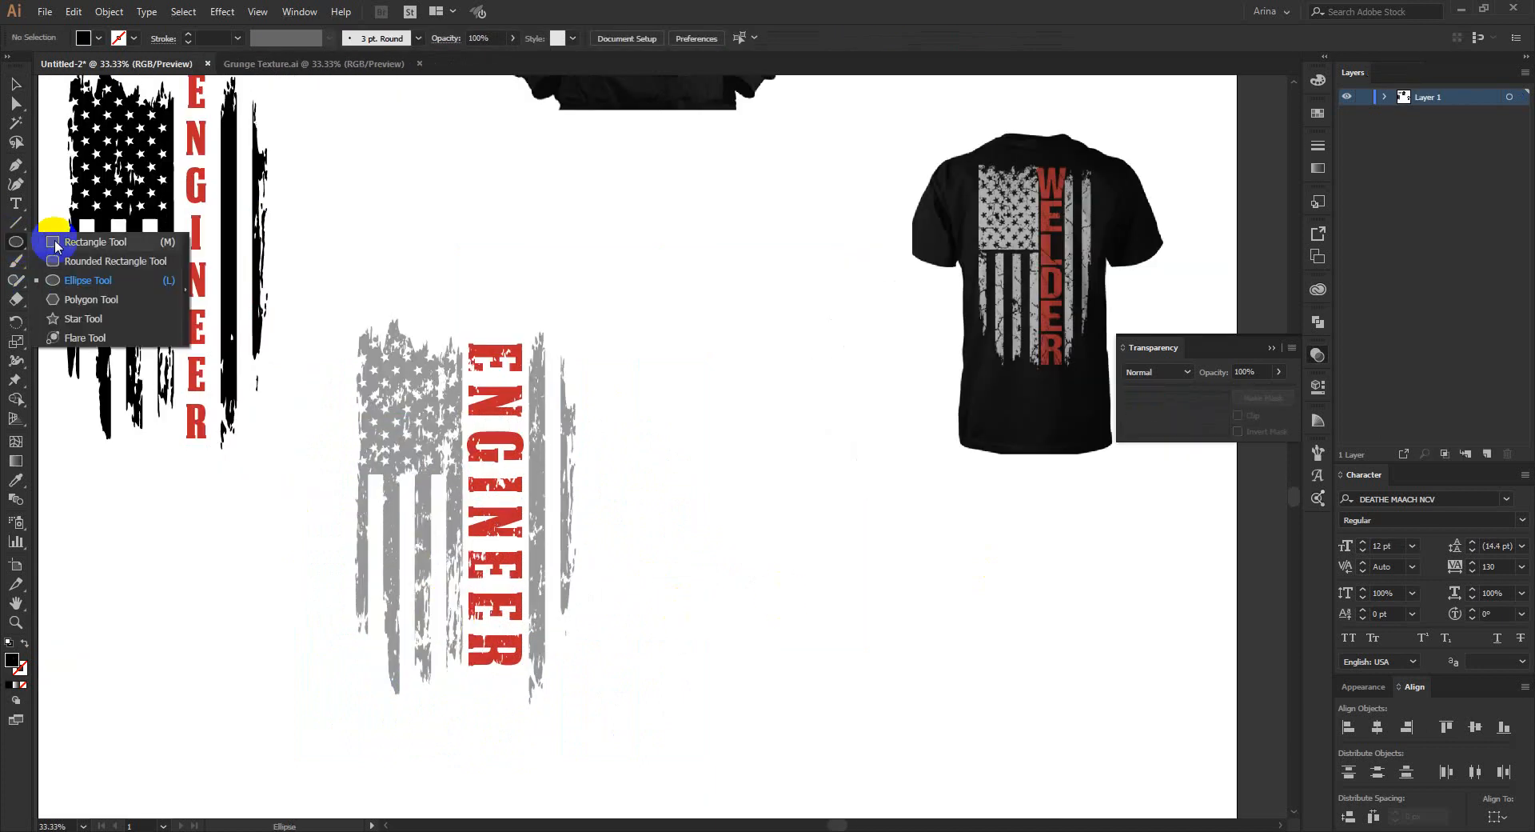
pyautogui.moveTo(319, 275); pyautogui.dragTo(655, 752)
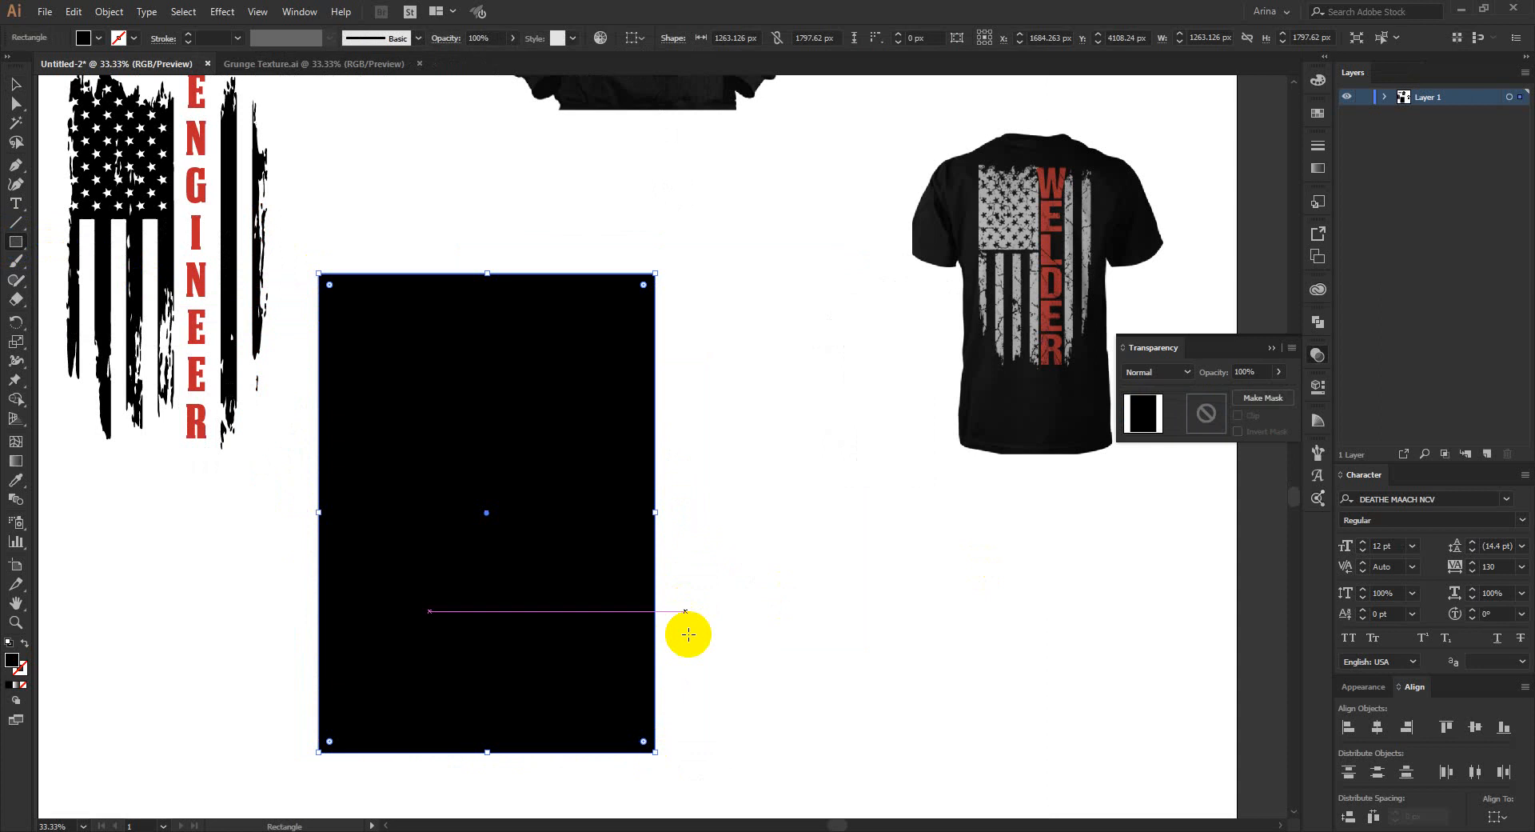
pyautogui.hotkey('ctrl', 'x')
pyautogui.hotkey('ctrl', 'b')
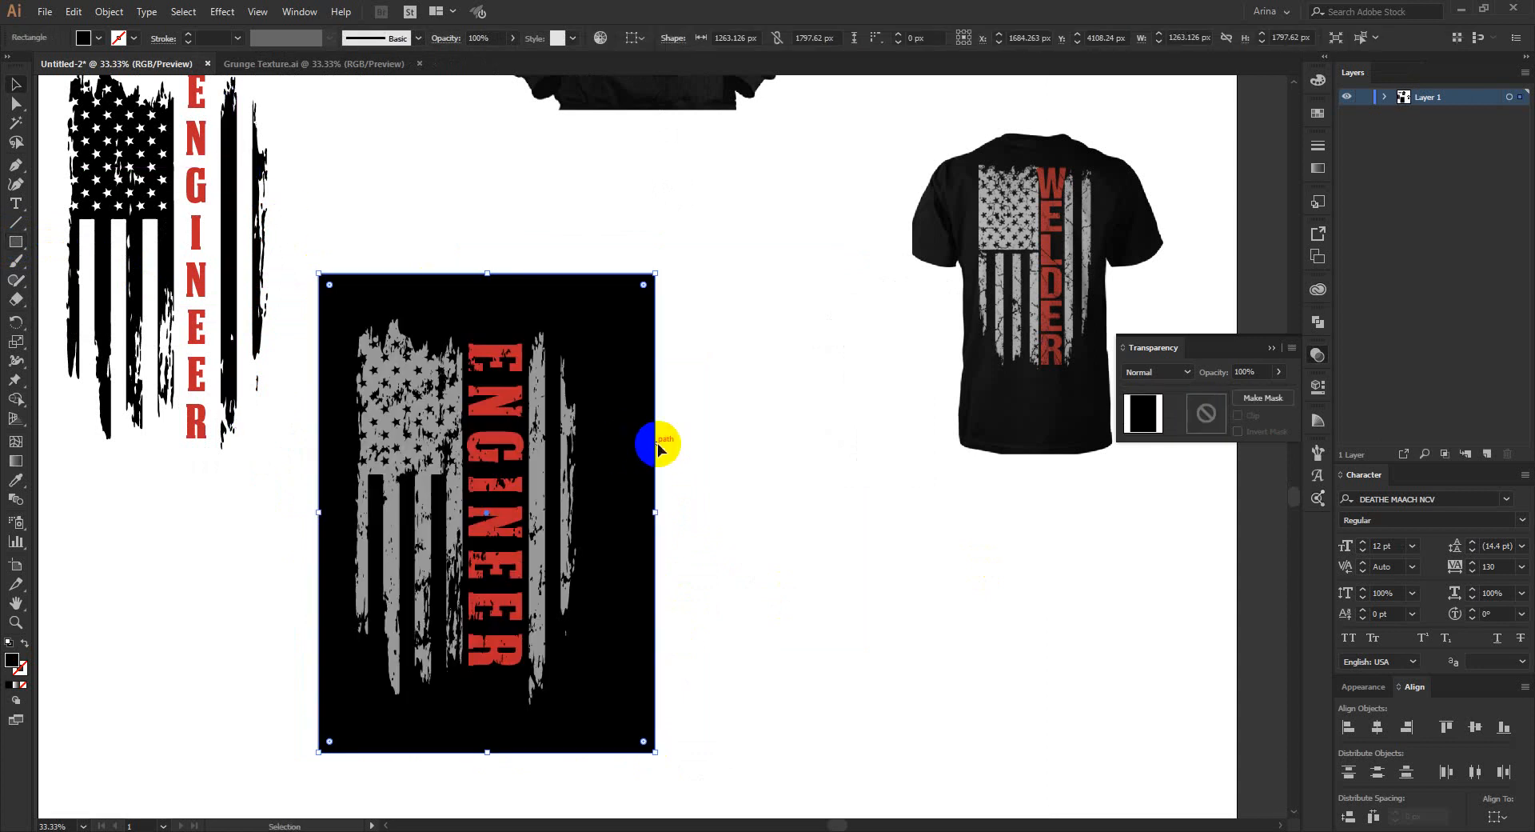
pyautogui.press('v')
pyautogui.click(670, 443)
# Fill the second flag's star field and stripes with a lighter grey, keeping the ENGINEER text red, and leave isolation mode
pyautogui.scroll(1, 238, 516)
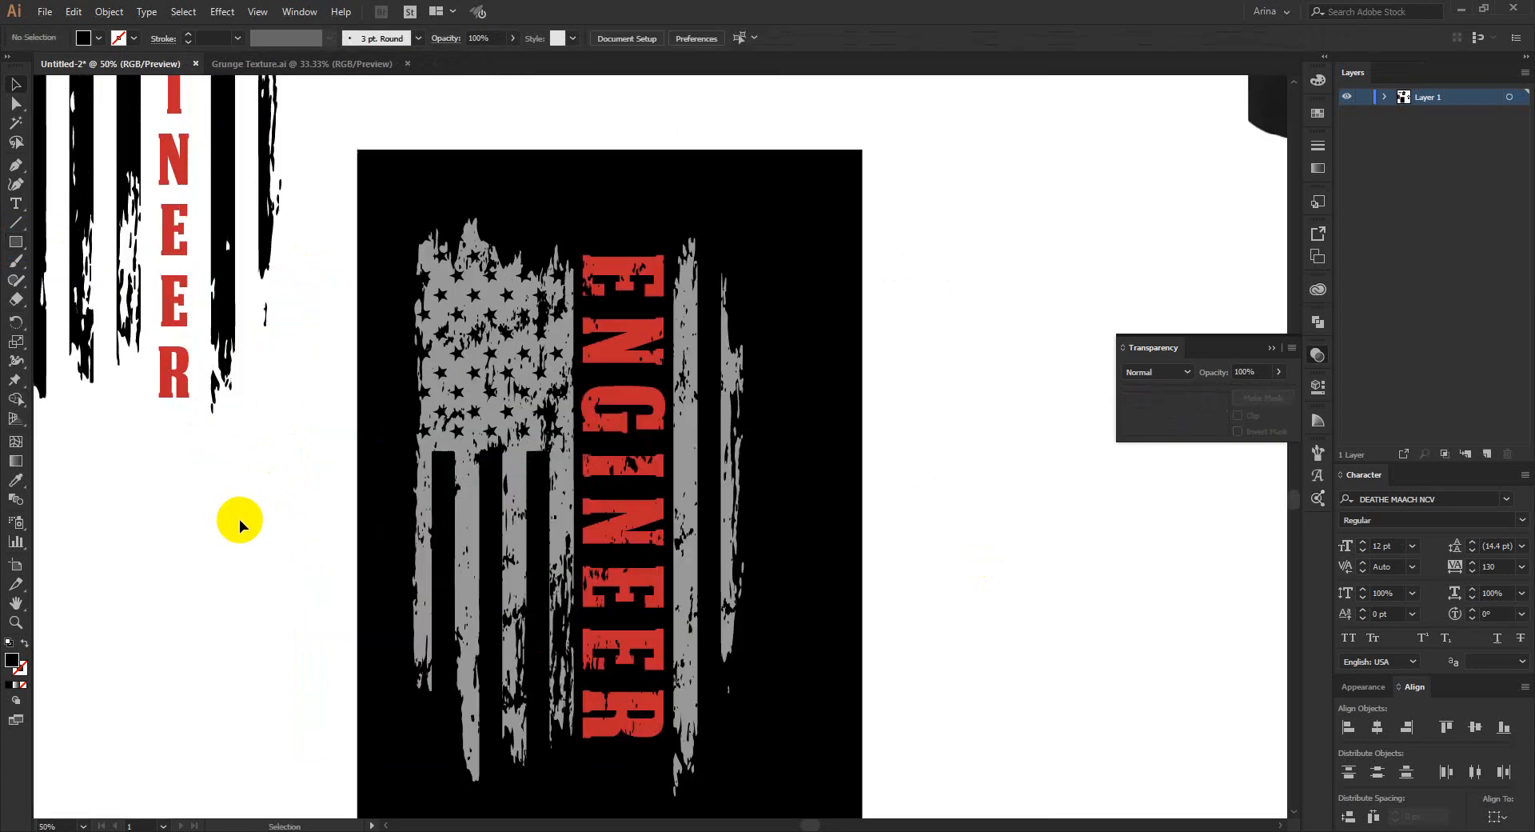
pyautogui.scroll(-1, 239, 524)
pyautogui.doubleClick(432, 478)
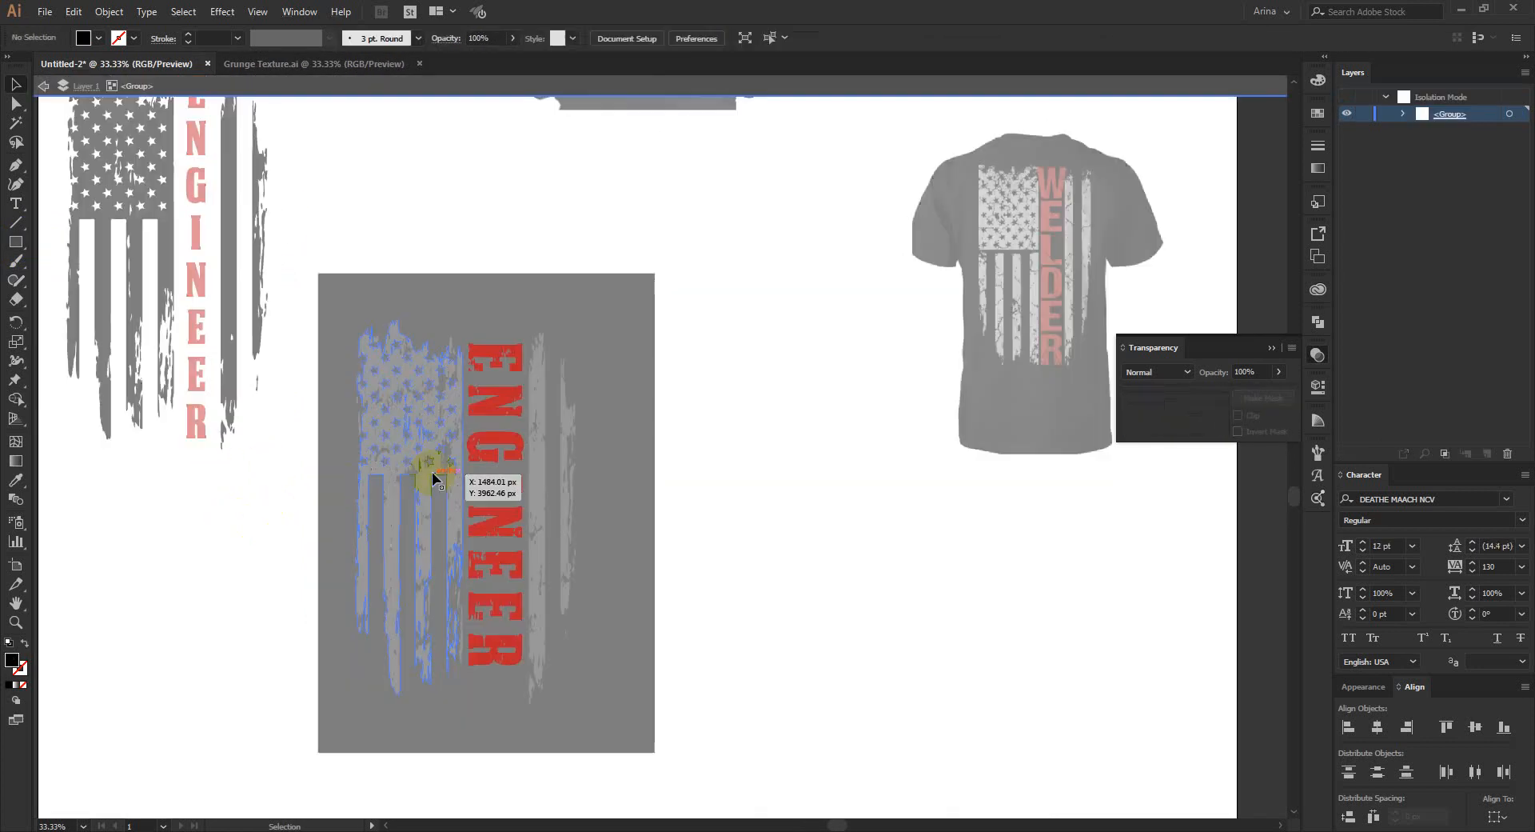
pyautogui.moveTo(304, 264)
pyautogui.mouseDown()
pyautogui.moveTo(624, 751)
pyautogui.moveTo(604, 701)
pyautogui.mouseUp()
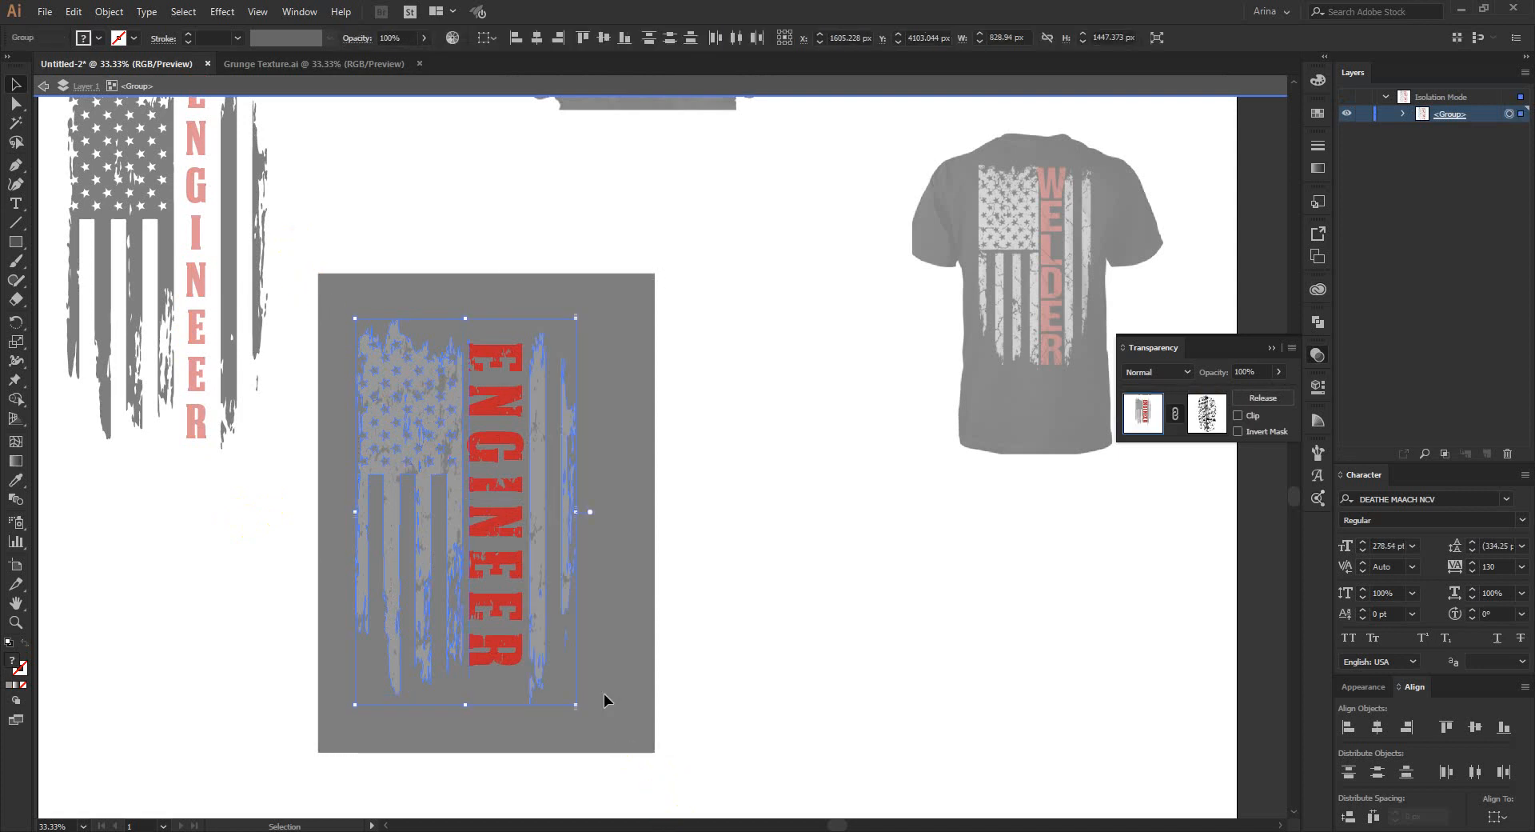
pyautogui.click(98, 38)
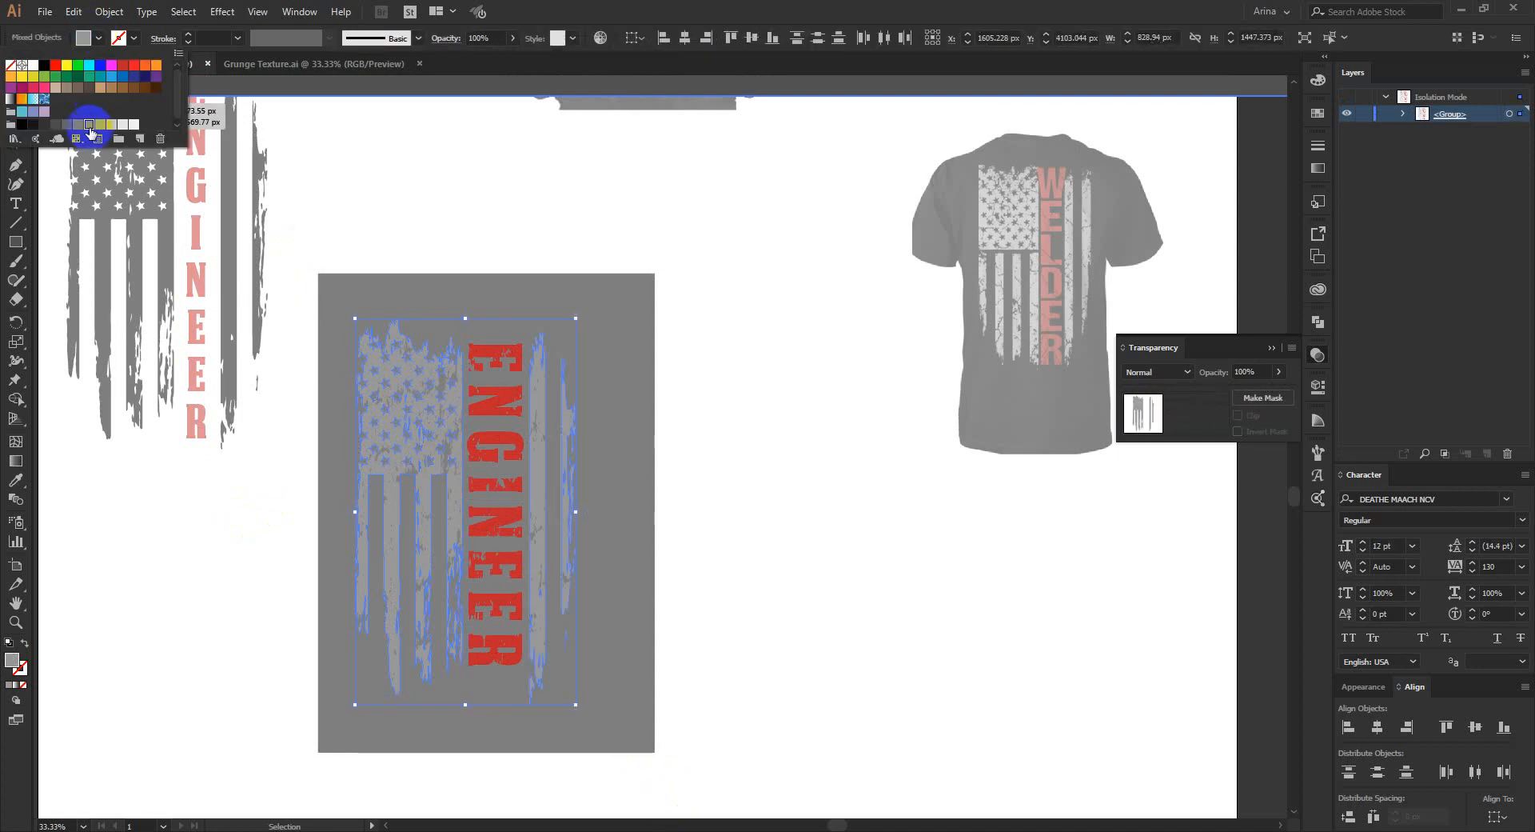
pyautogui.click(98, 125)
pyautogui.doubleClick(818, 547)
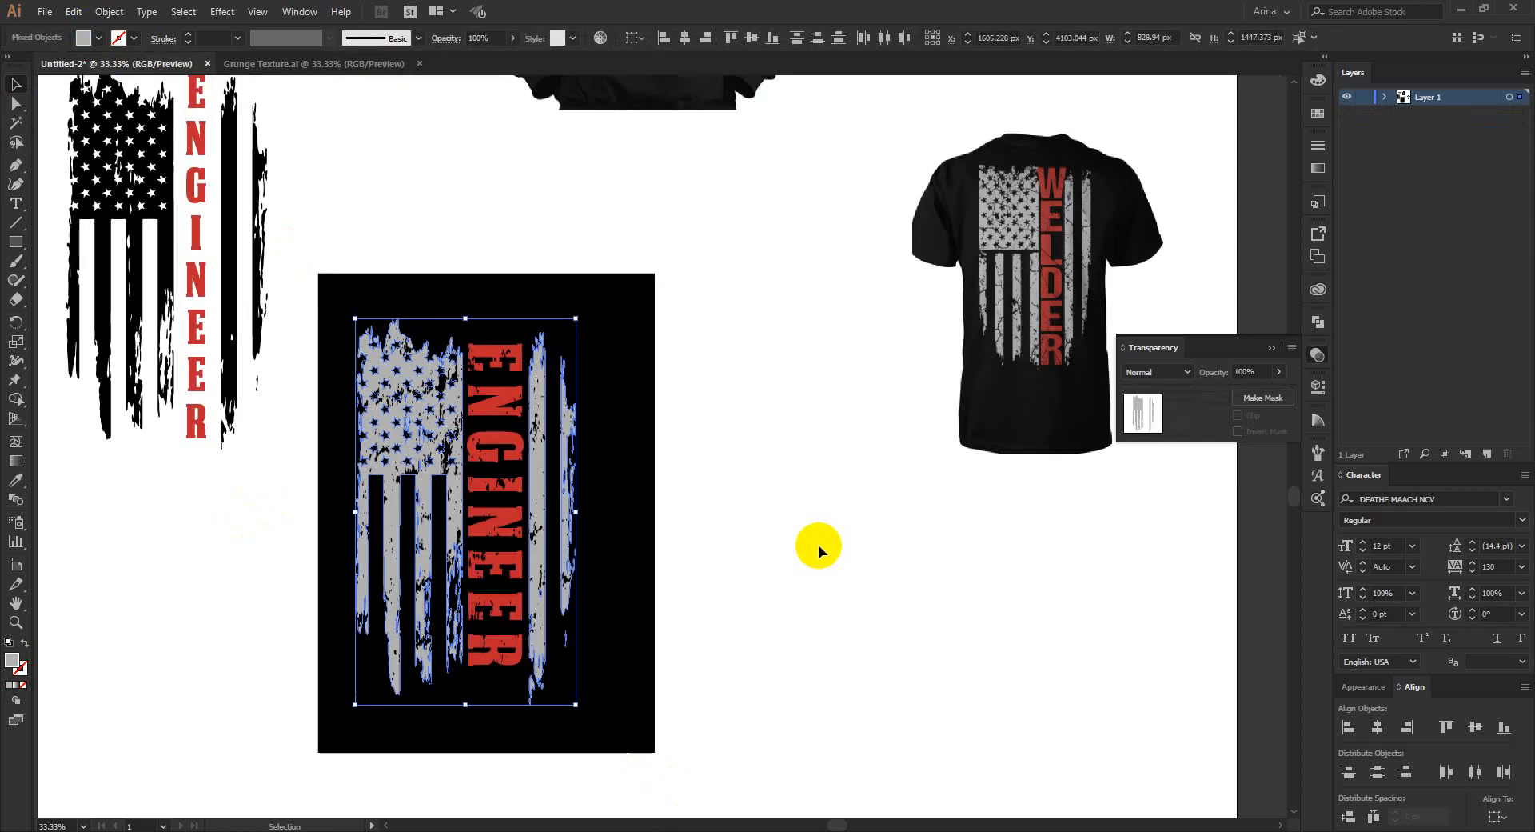
pyautogui.click(806, 533)
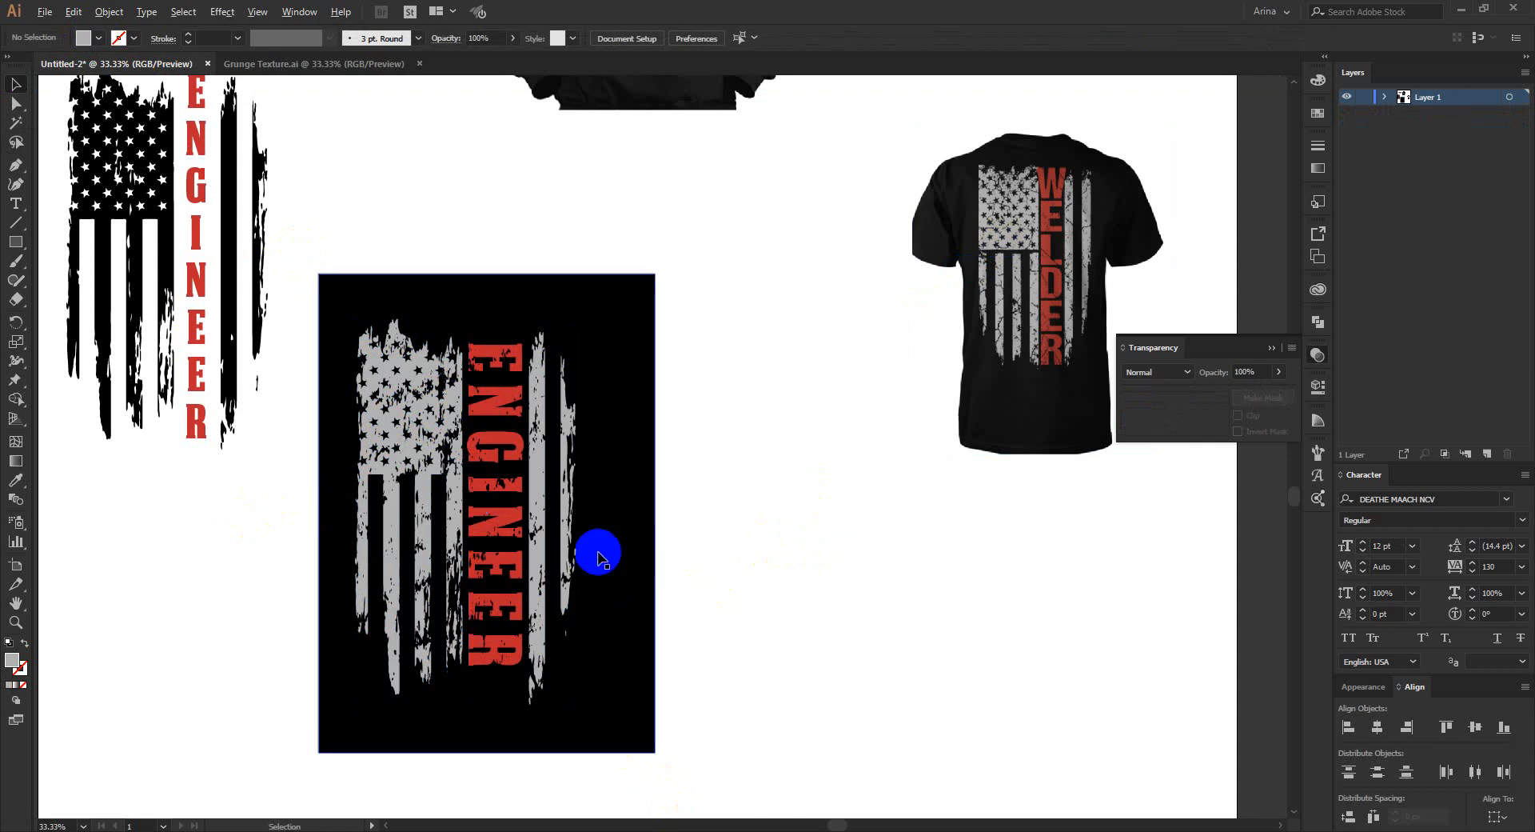
pyautogui.scroll(-1, 600, 544)
pyautogui.scroll(2, 721, 523)
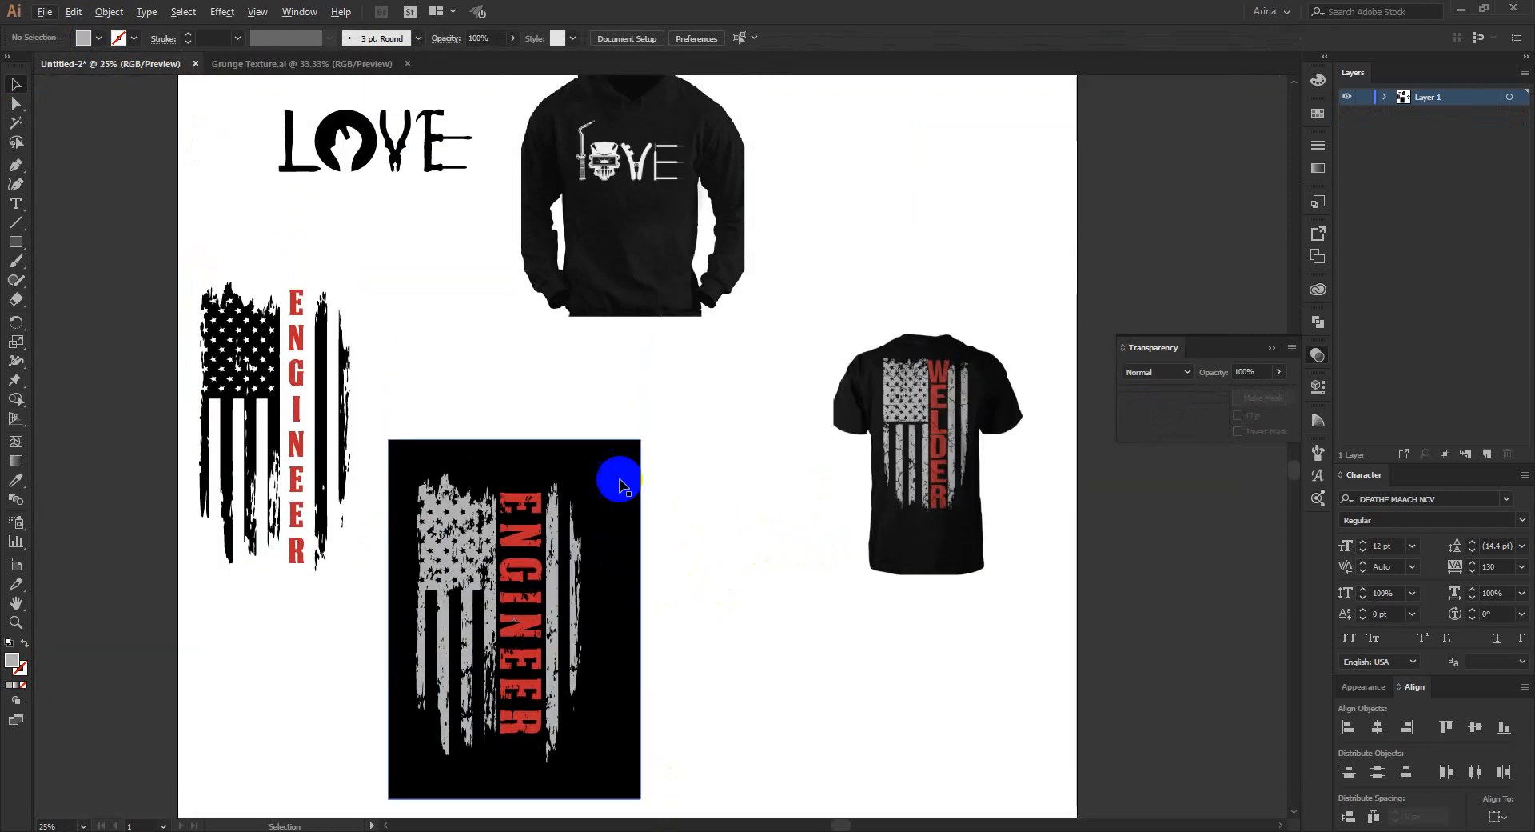
pyautogui.moveTo(472, 205); pyautogui.dragTo(180, 91)
pyautogui.click(401, 230)
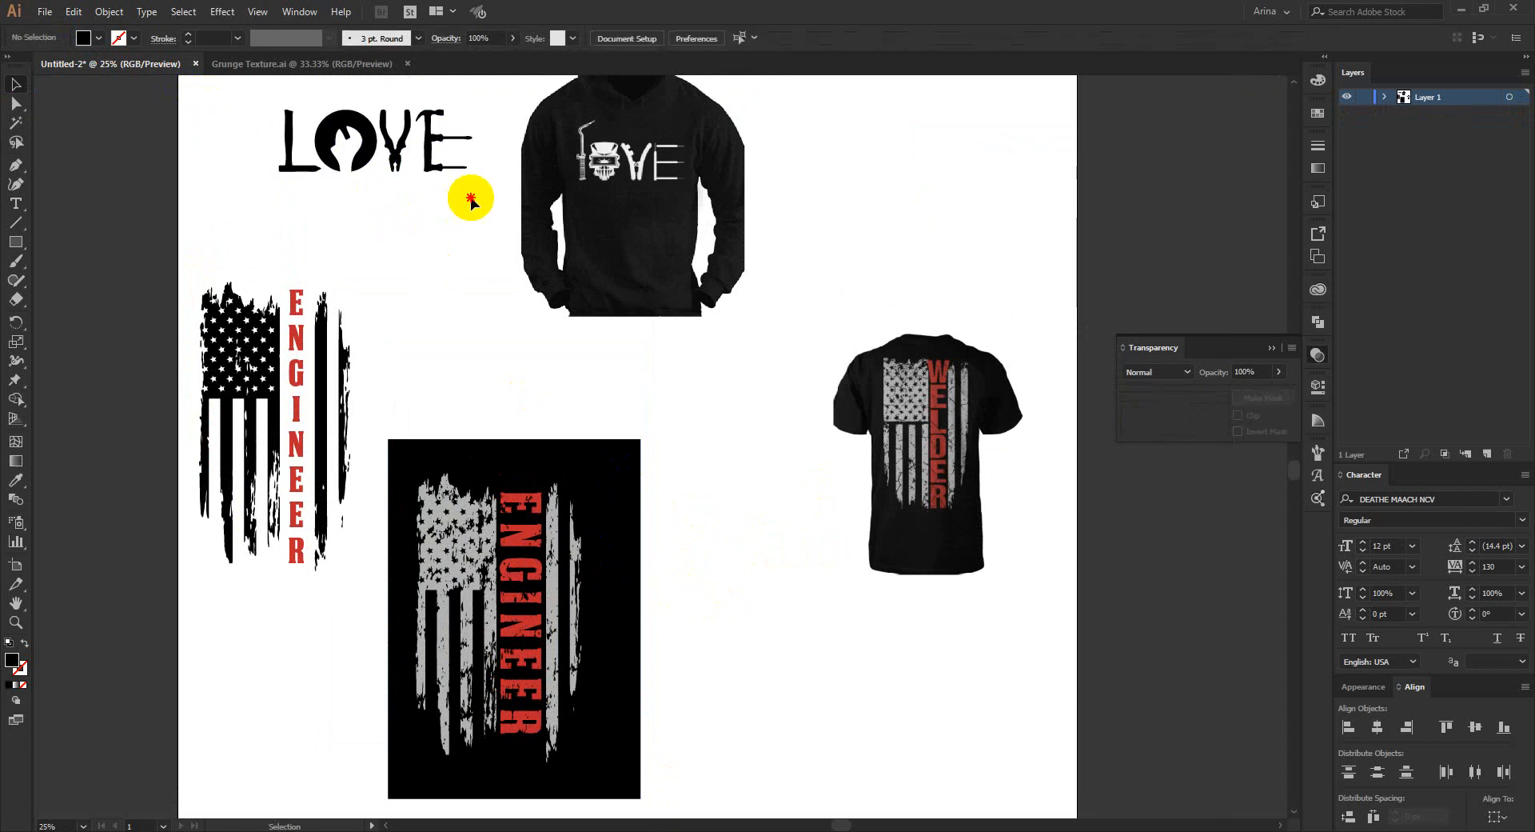
pyautogui.moveTo(470, 200); pyautogui.dragTo(232, 94)
pyautogui.click(423, 306)
pyautogui.moveTo(465, 205); pyautogui.dragTo(250, 88)
pyautogui.click(415, 273)
pyautogui.moveTo(371, 164); pyautogui.dragTo(317, 189)
pyautogui.hotkey('ctrl', 'z')
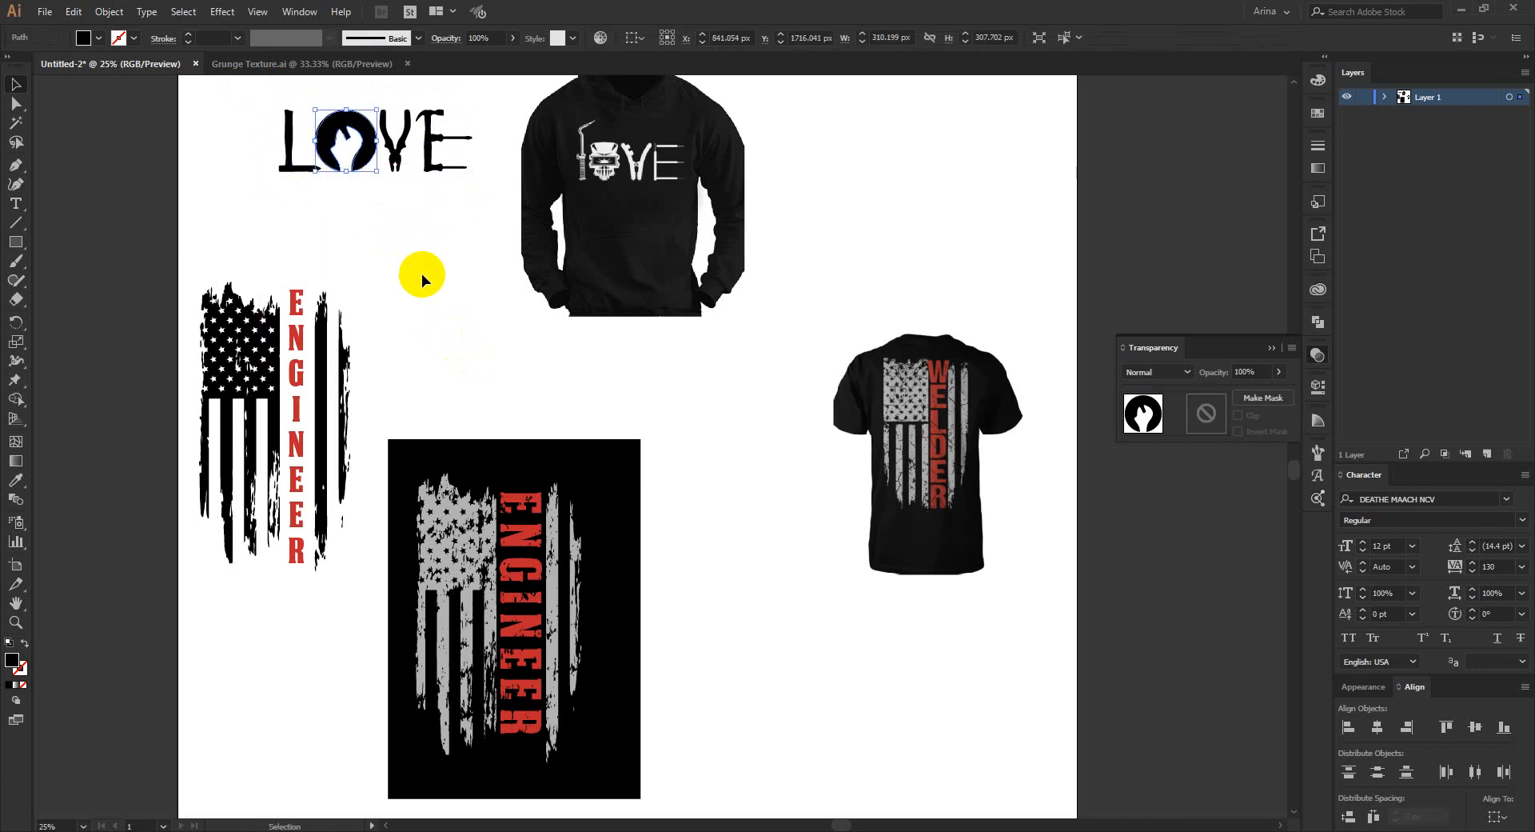
pyautogui.moveTo(474, 194); pyautogui.dragTo(251, 140)
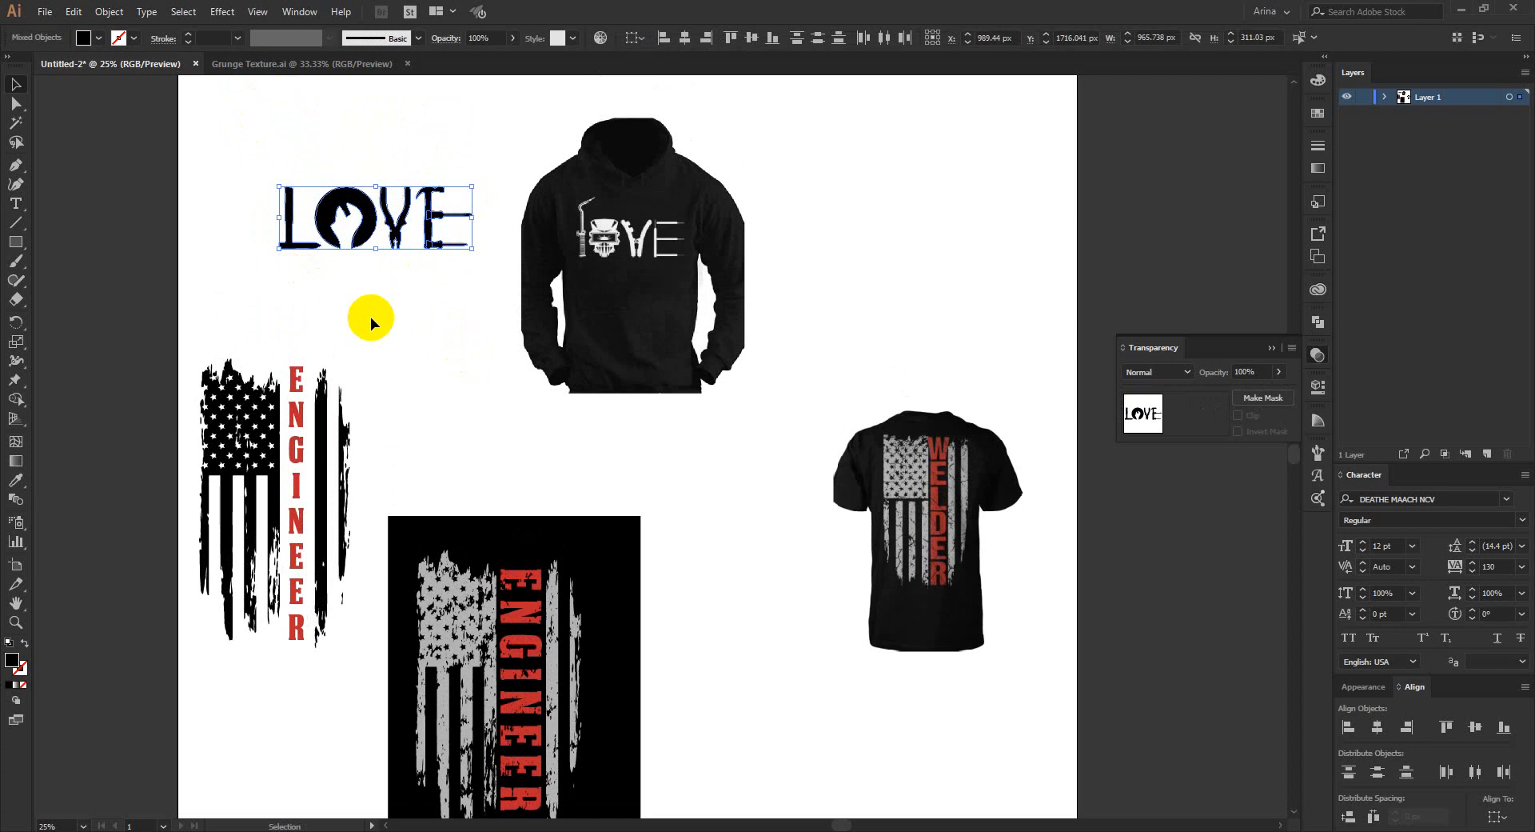
pyautogui.click(400, 314)
pyautogui.scroll(-3, 402, 313)
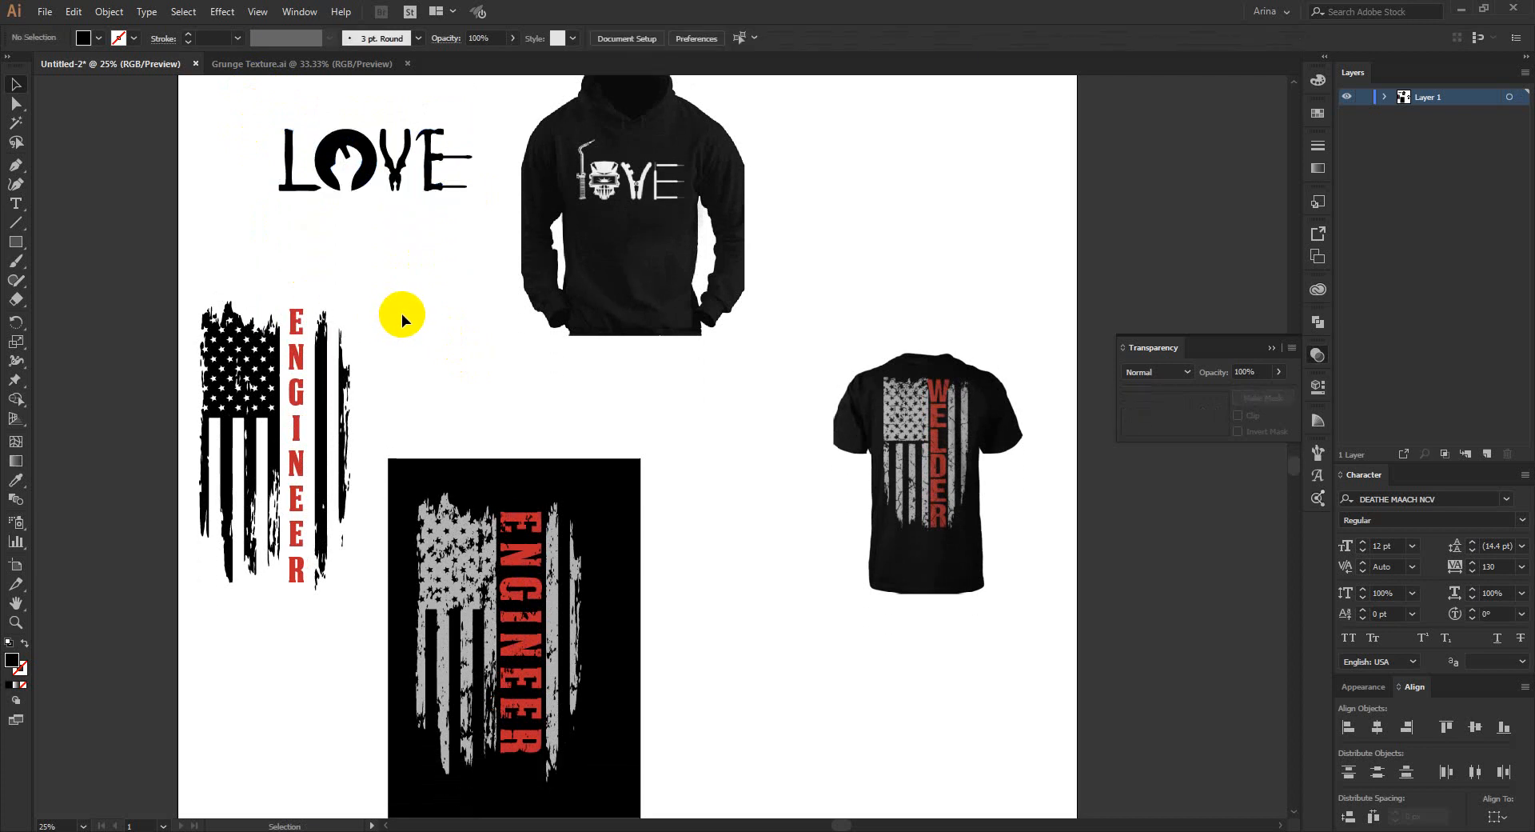
pyautogui.scroll(-2, 770, 622)
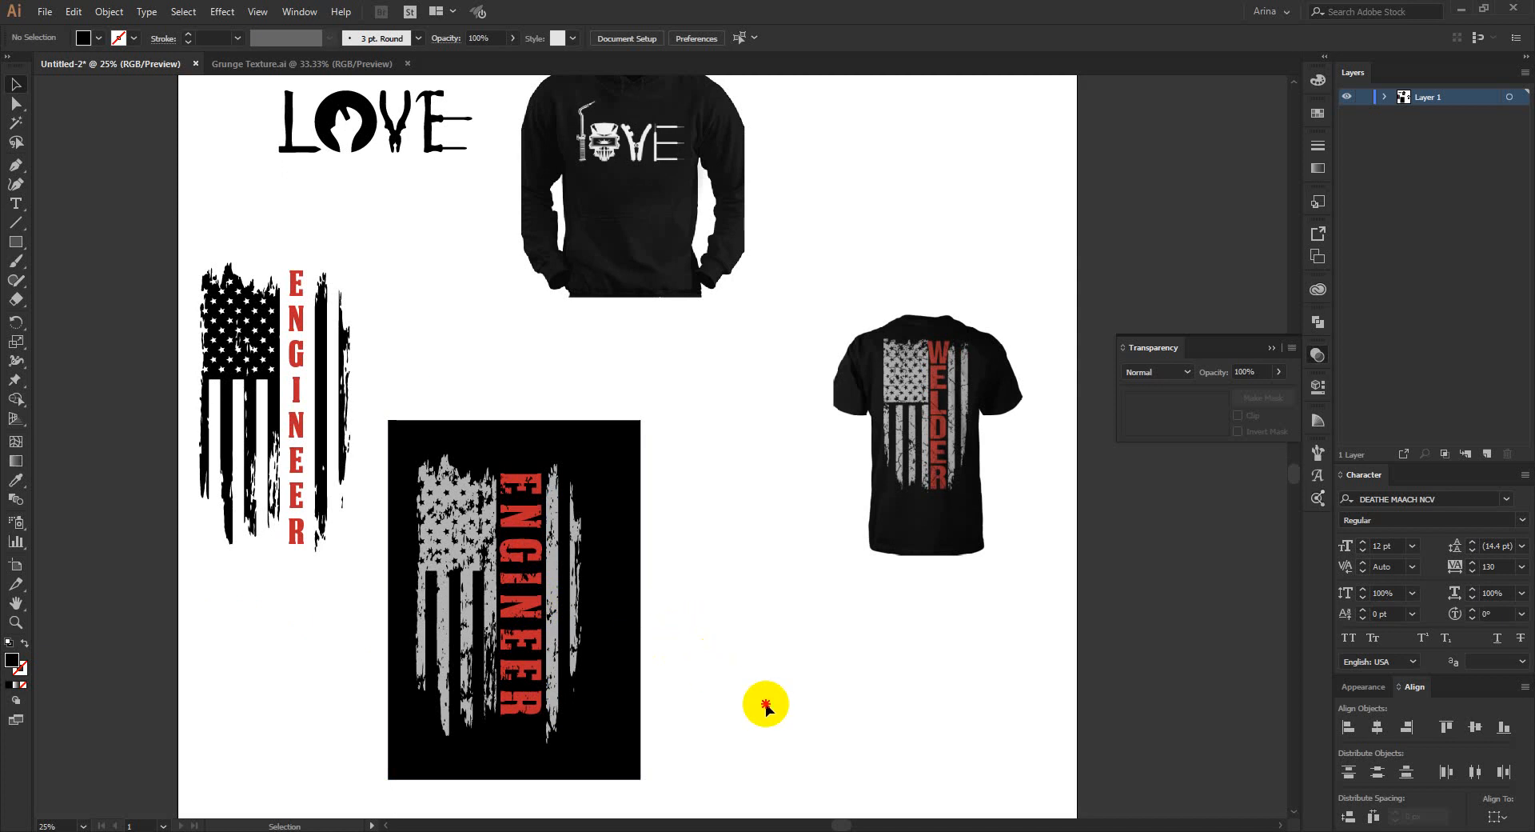
pyautogui.click(532, 637)
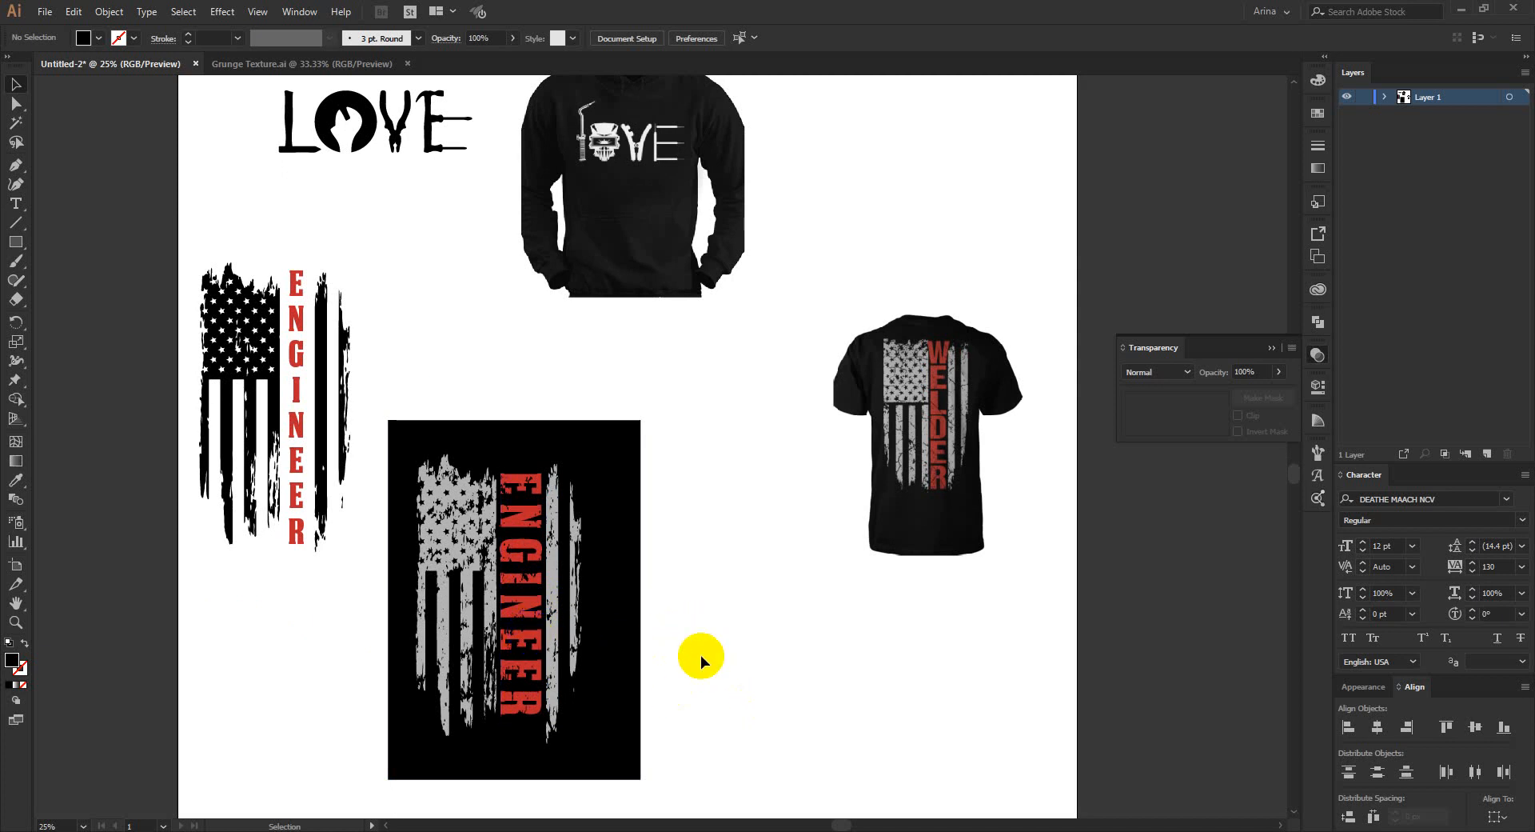
pyautogui.scroll(-1, 680, 698)
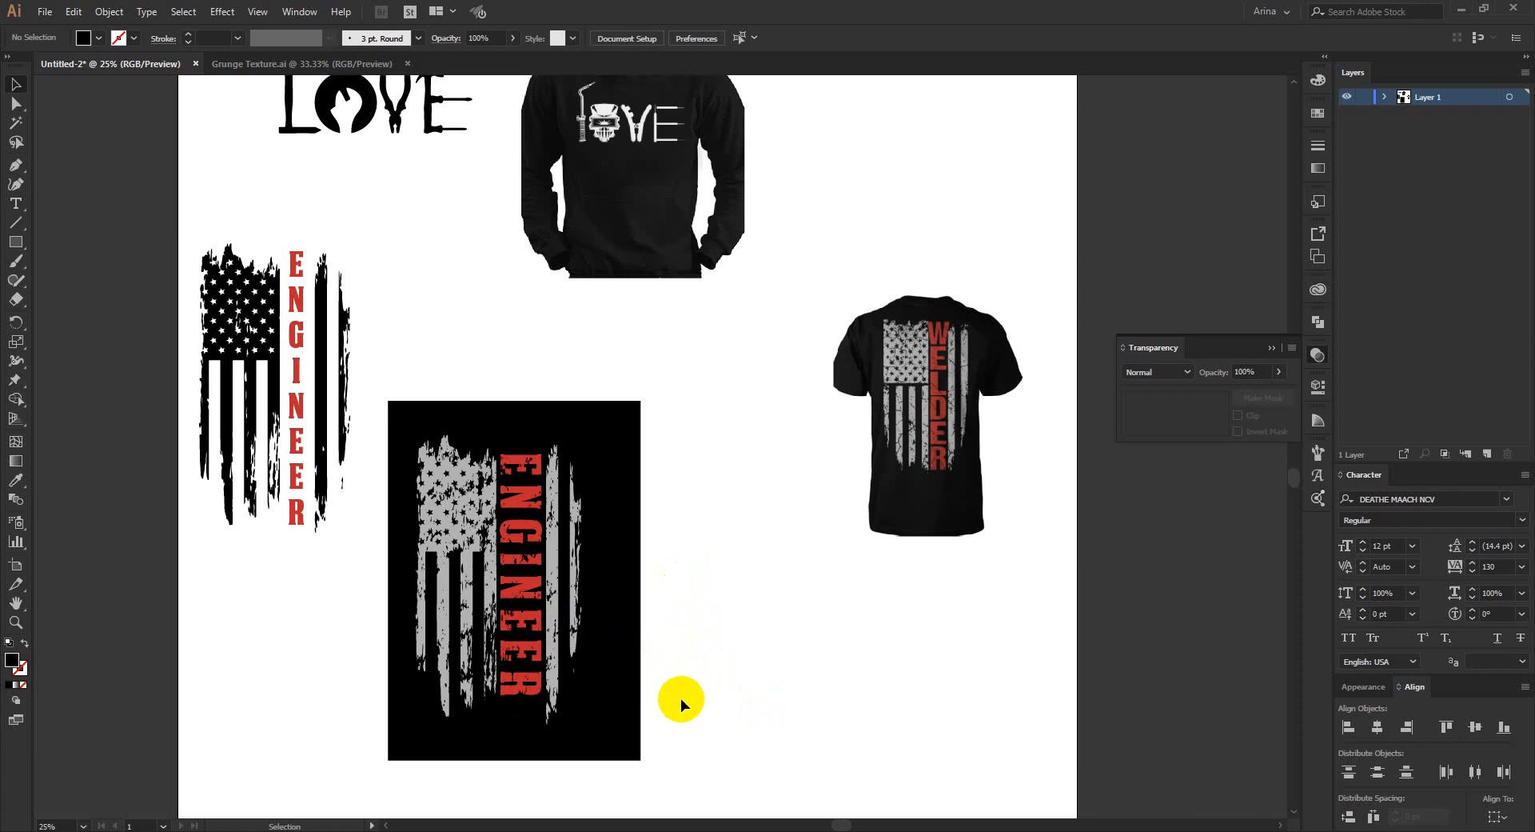
pyautogui.moveTo(665, 772)
pyautogui.mouseDown()
pyautogui.moveTo(371, 348)
pyautogui.moveTo(687, 788)
pyautogui.mouseUp()
pyautogui.click(755, 739)
pyautogui.moveTo(360, 362); pyautogui.dragTo(698, 797)
pyautogui.click(728, 738)
# Move the WELDER T-shirt reference image down beside the black-backed ENGINEER flag and deselect it
pyautogui.moveTo(891, 423); pyautogui.dragTo(761, 555)
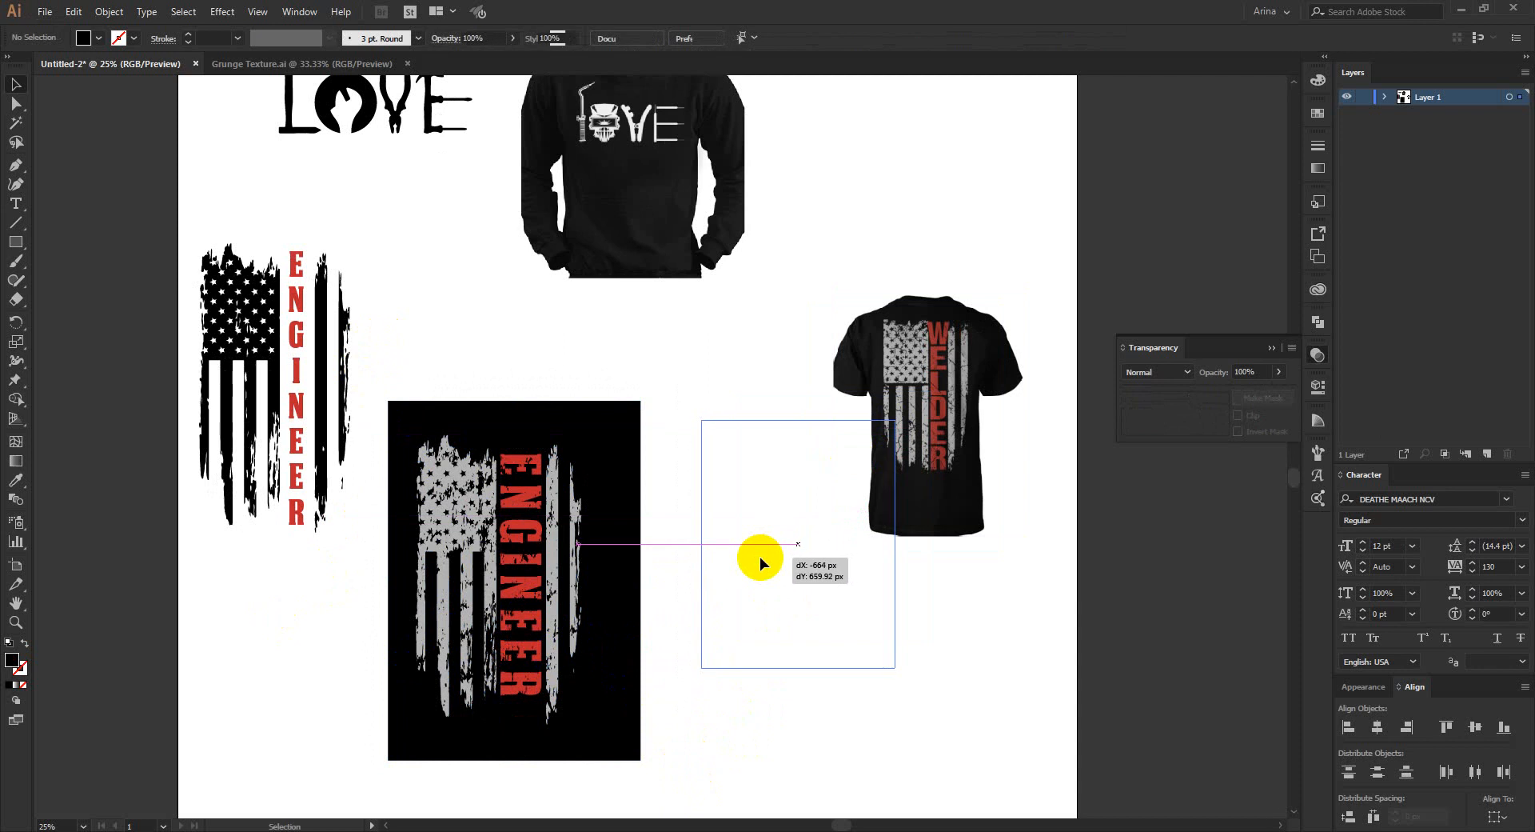
pyautogui.click(799, 367)
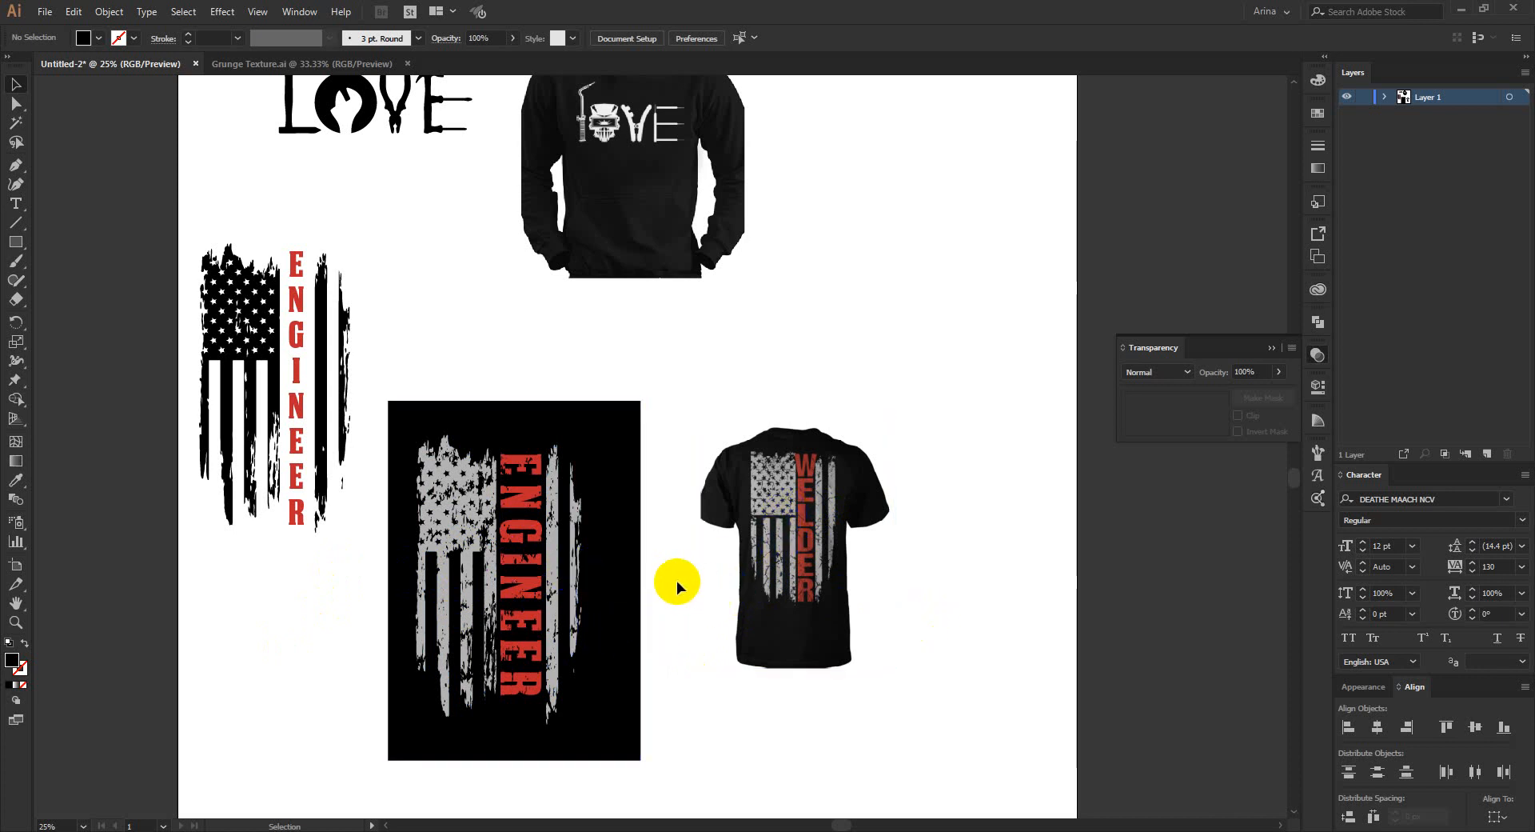
pyautogui.click(547, 552)
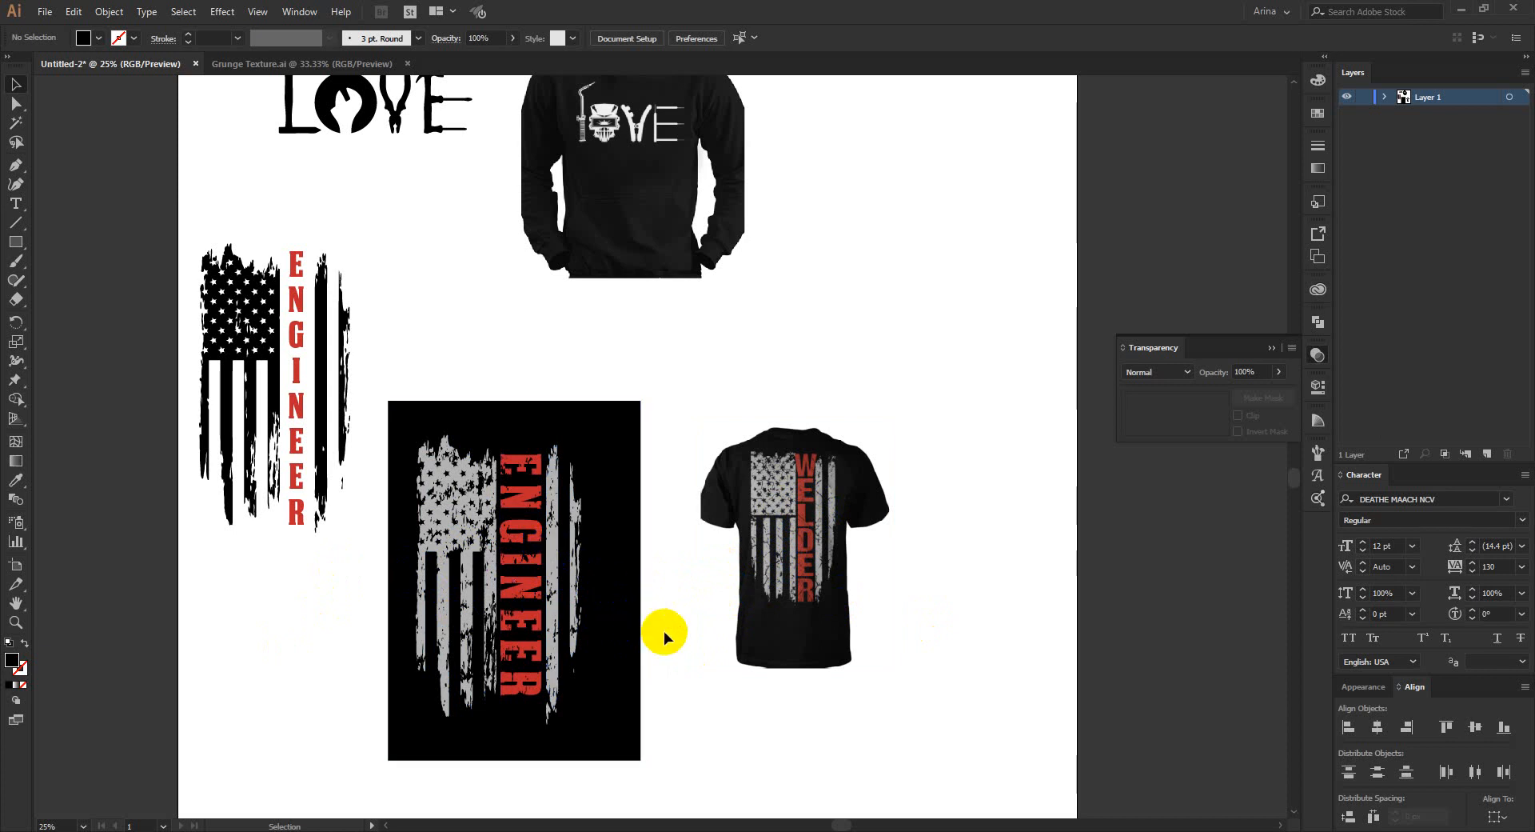
pyautogui.scroll(-1, 664, 631)
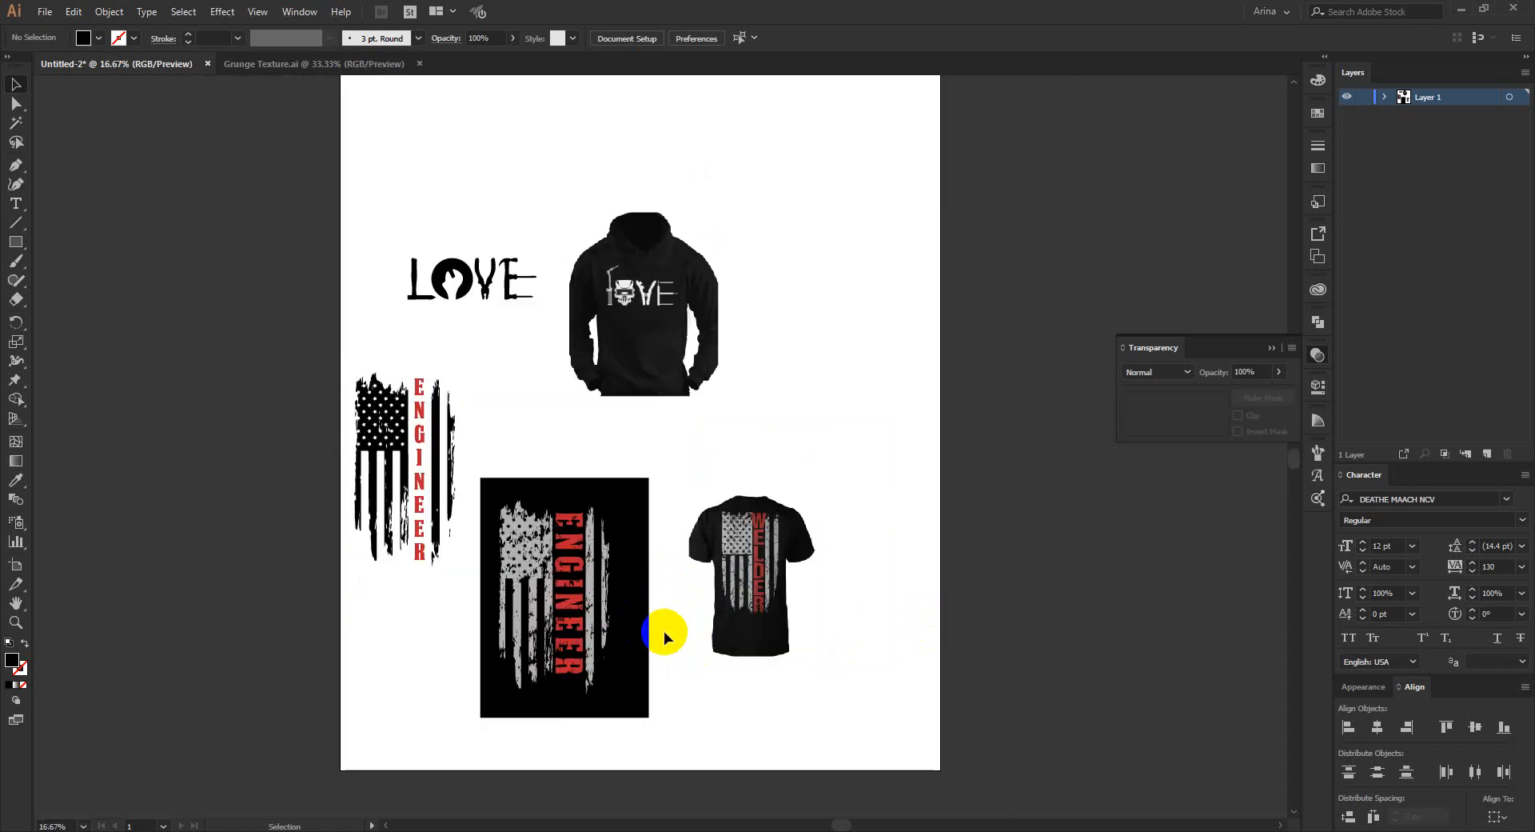
pyautogui.scroll(1, 664, 631)
pyautogui.click(464, 294)
pyautogui.scroll(3, 468, 293)
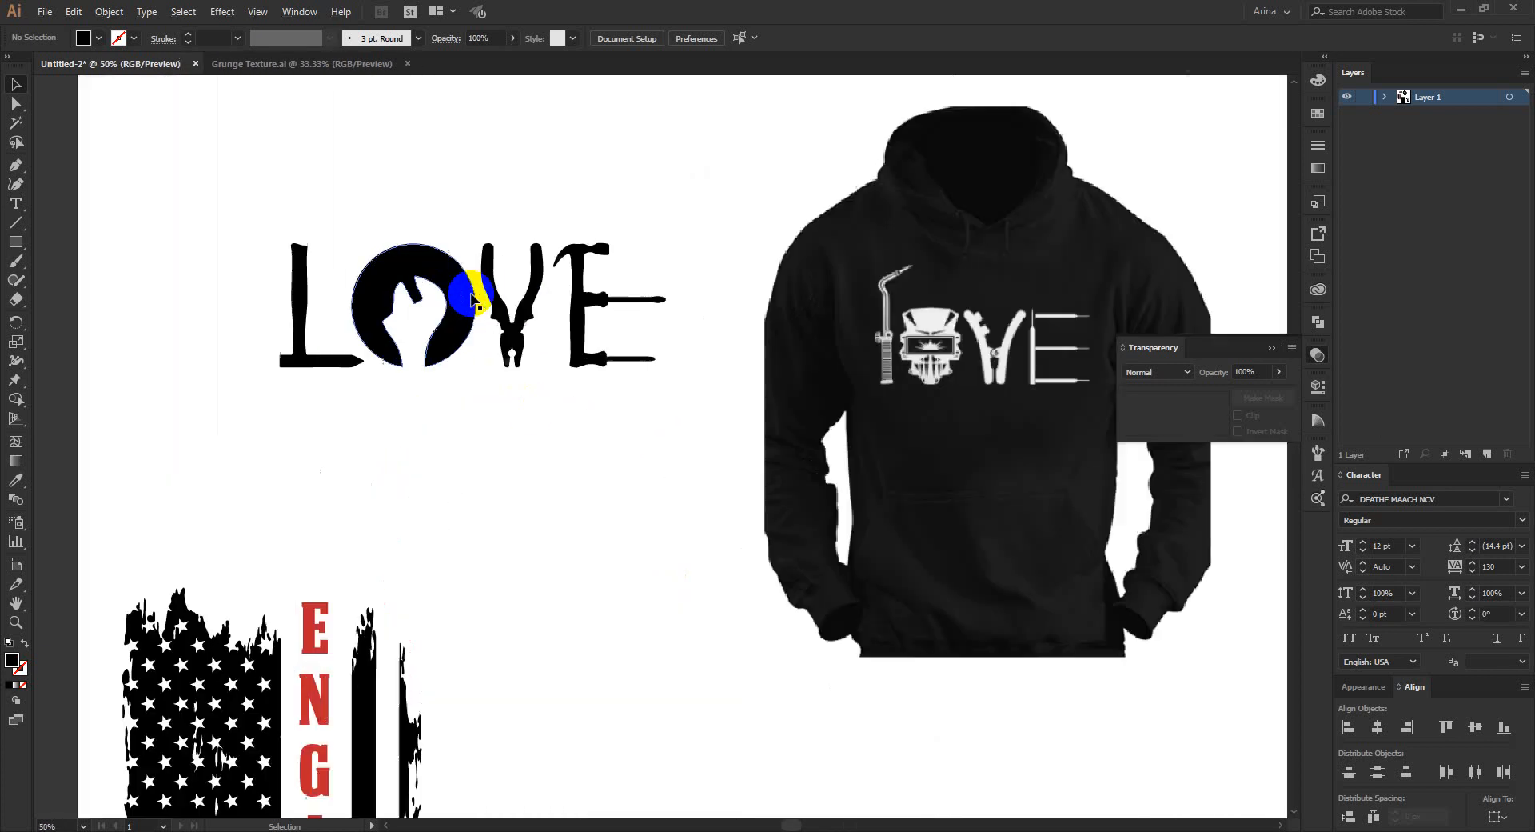
# Fill the wrench circle that forms the O of the LOVE lettering with red and deselect it
pyautogui.click(99, 38)
pyautogui.click(124, 66)
pyautogui.click(189, 276)
pyautogui.click(189, 276)
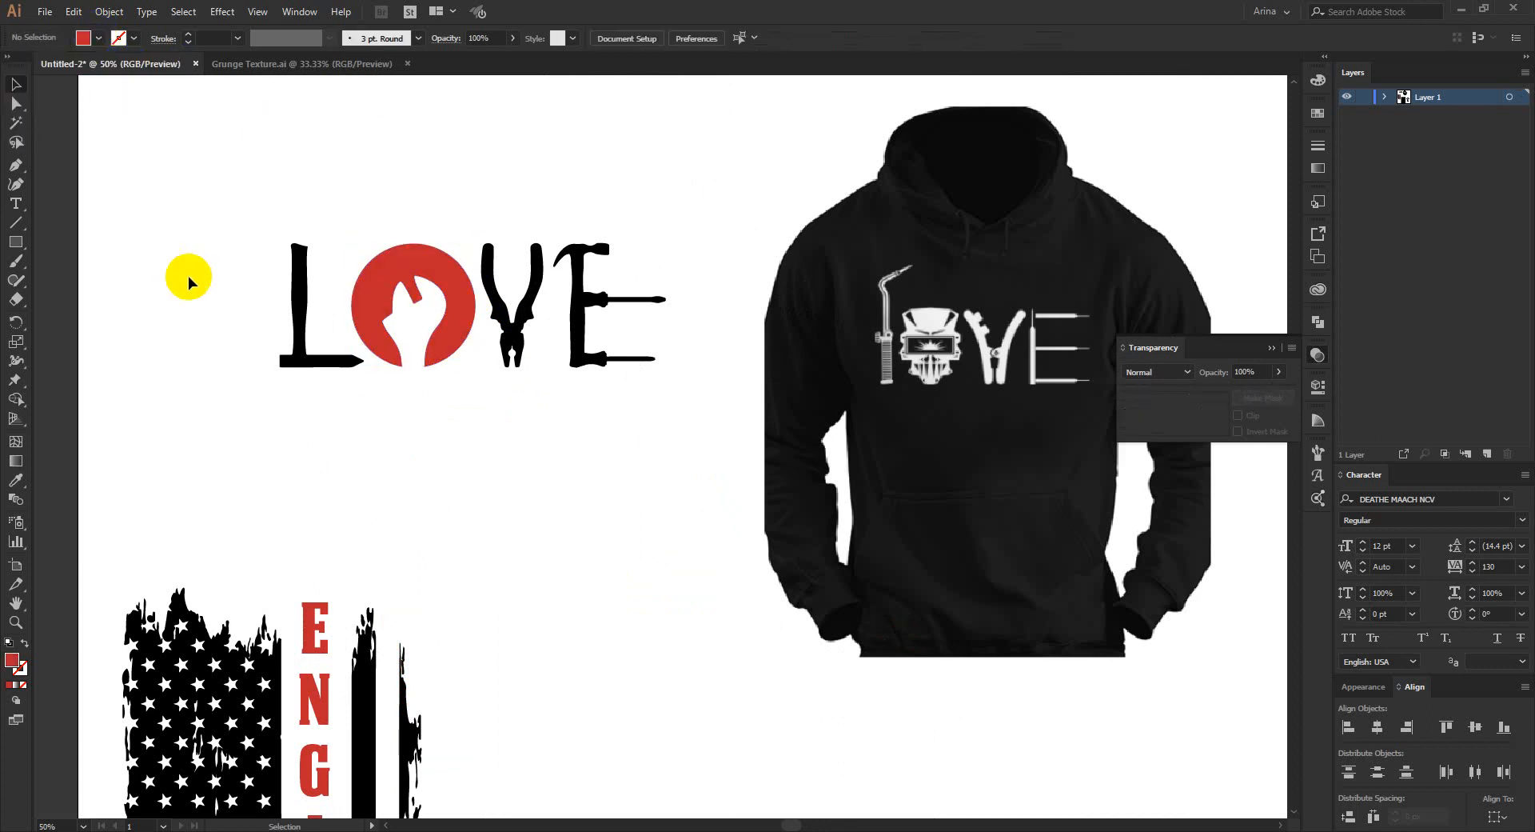
# Fill the L, V and E tool silhouettes of the LOVE lettering with white, leaving out the red O, and deselect them
pyautogui.moveTo(198, 188); pyautogui.dragTo(699, 440)
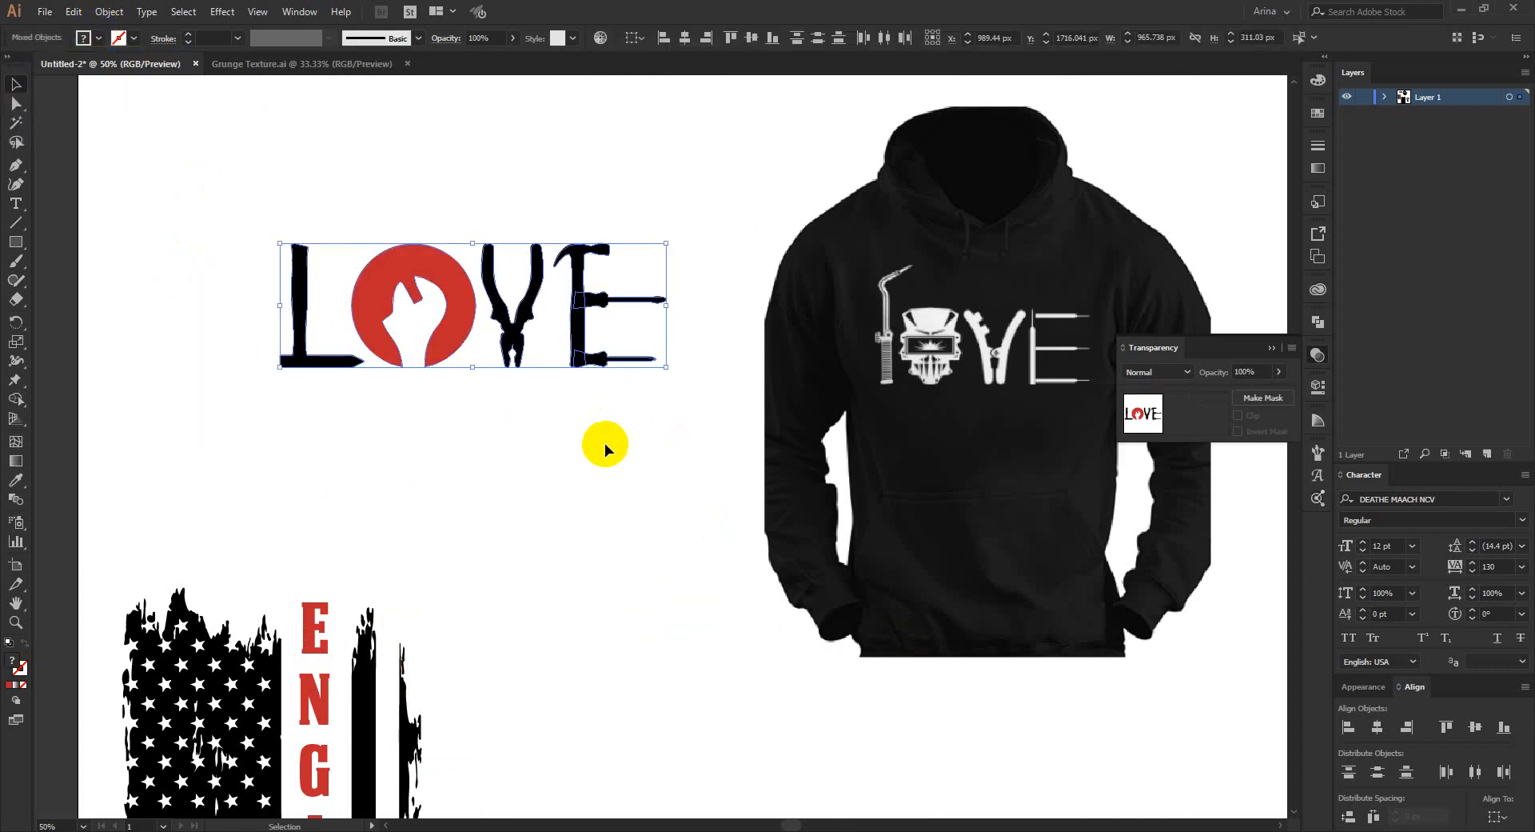
pyautogui.moveTo(607, 401); pyautogui.dragTo(502, 304)
pyautogui.keyDown('shift'); pyautogui.click(320, 359); pyautogui.keyUp('shift')
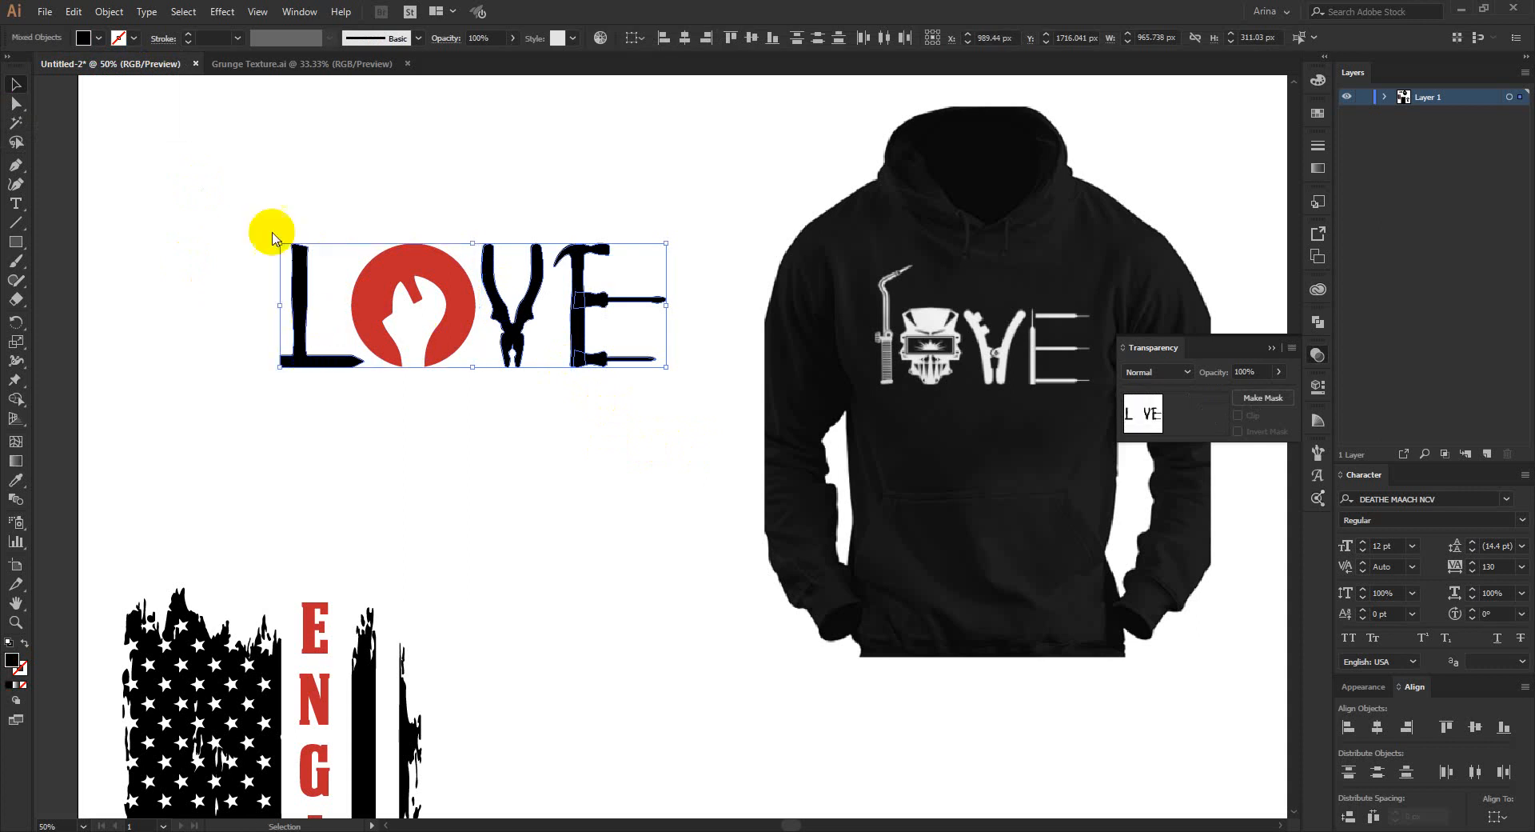
pyautogui.click(99, 37)
pyautogui.click(36, 64)
pyautogui.click(79, 192)
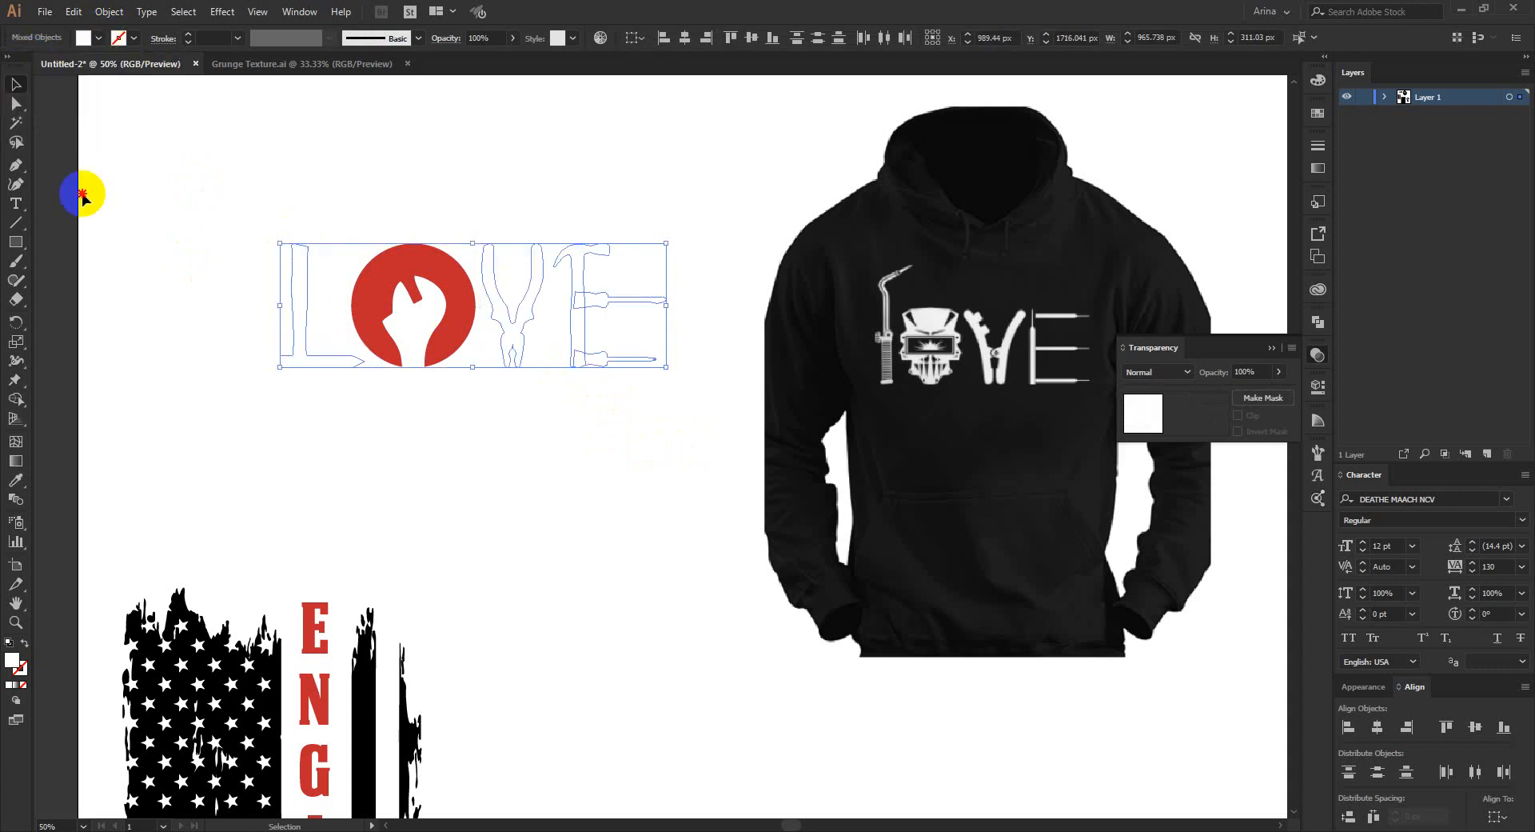
pyautogui.click(80, 191)
# Draw a rectangle about 1220 × 728 px around LOVE, fill it with the hoodie's sampled near-black, and place it behind the lettering
pyautogui.click(16, 247)
pyautogui.moveTo(221, 177); pyautogui.dragTo(709, 468)
pyautogui.press('i')
pyautogui.click(950, 480)
pyautogui.press('v')
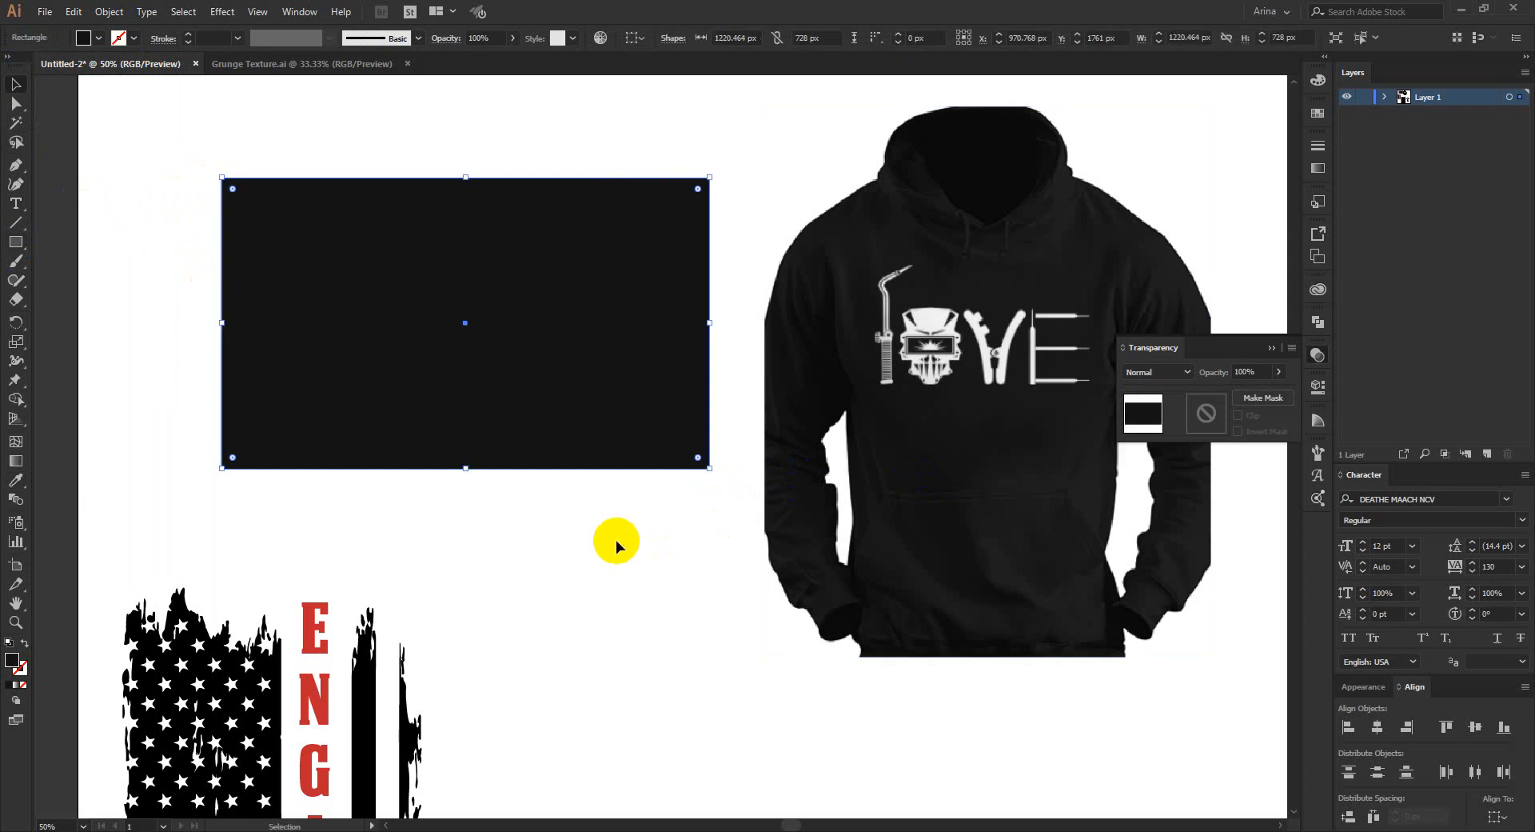
pyautogui.hotkey('ctrl', 'x')
pyautogui.hotkey('ctrl', 'b')
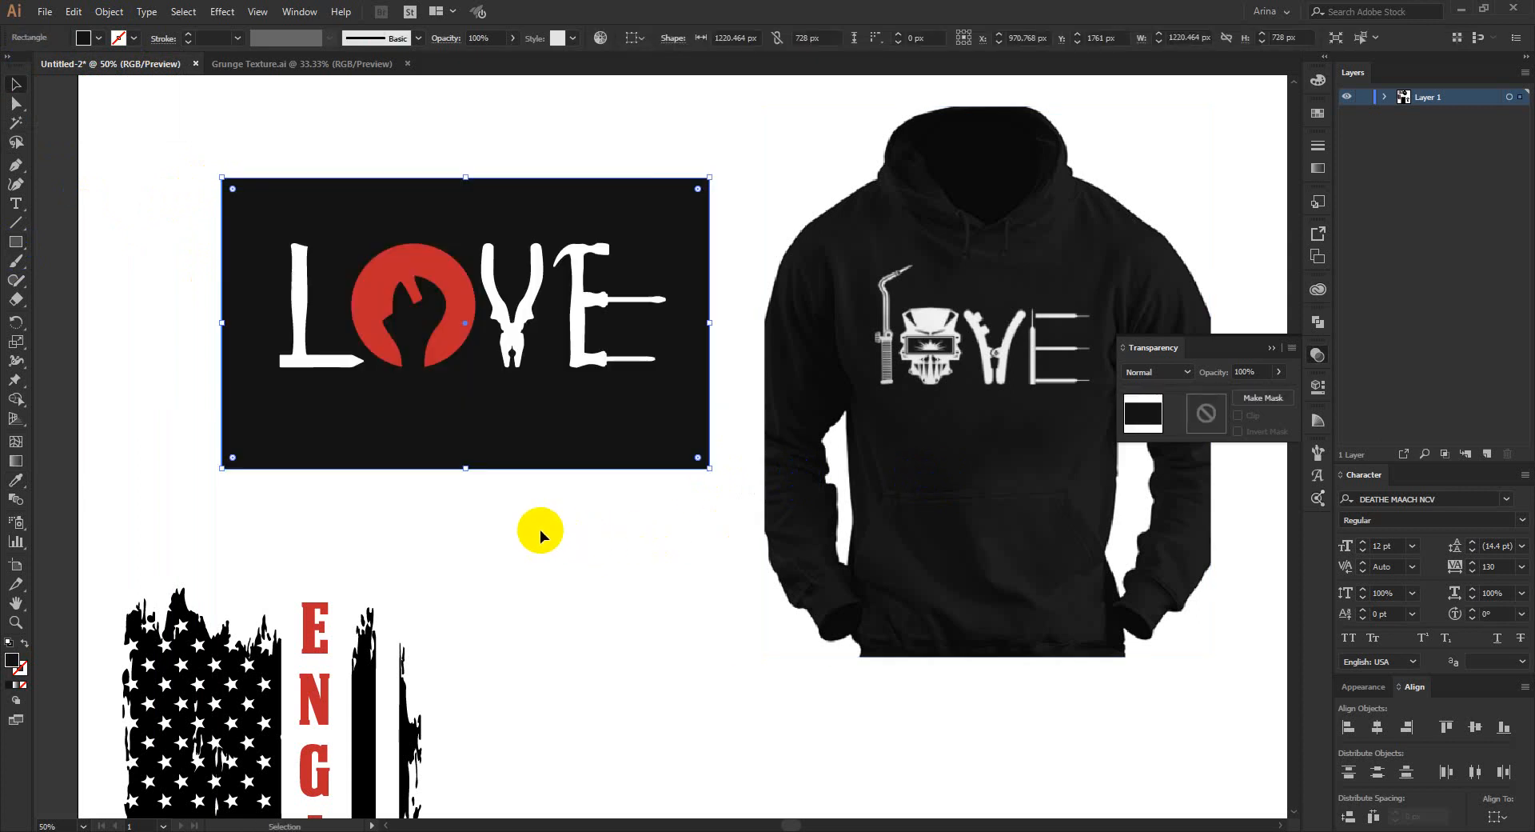
pyautogui.click(540, 530)
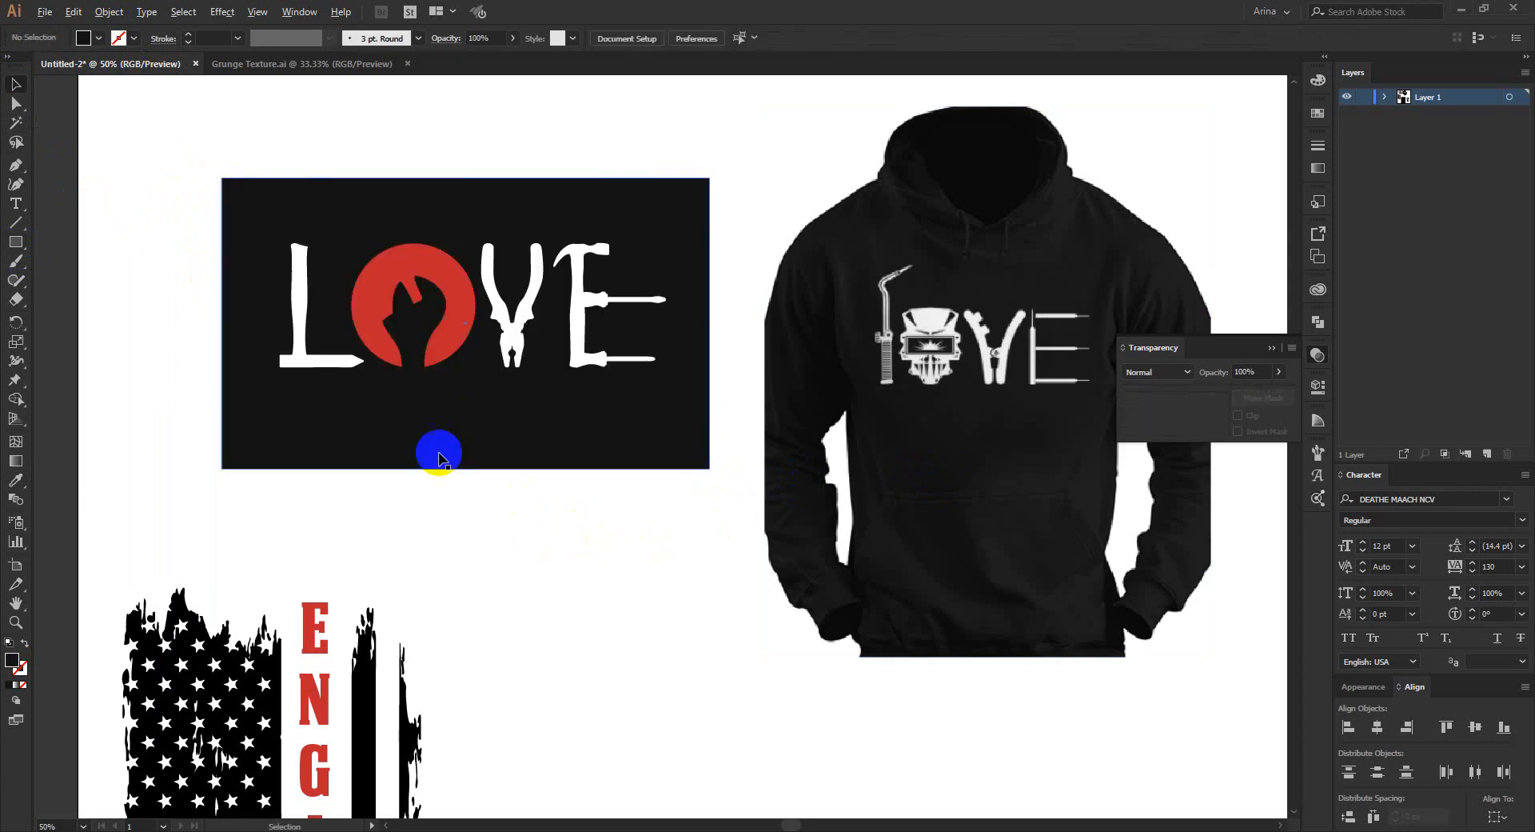
# Move the WELDER T-shirt reference image up beside the hoodie reference, clearing the space next to the black-backed ENGINEER flag
pyautogui.scroll(-1, 428, 446)
pyautogui.moveTo(245, 239); pyautogui.dragTo(601, 487)
pyautogui.scroll(-6, 564, 461)
pyautogui.scroll(-1, 401, 240)
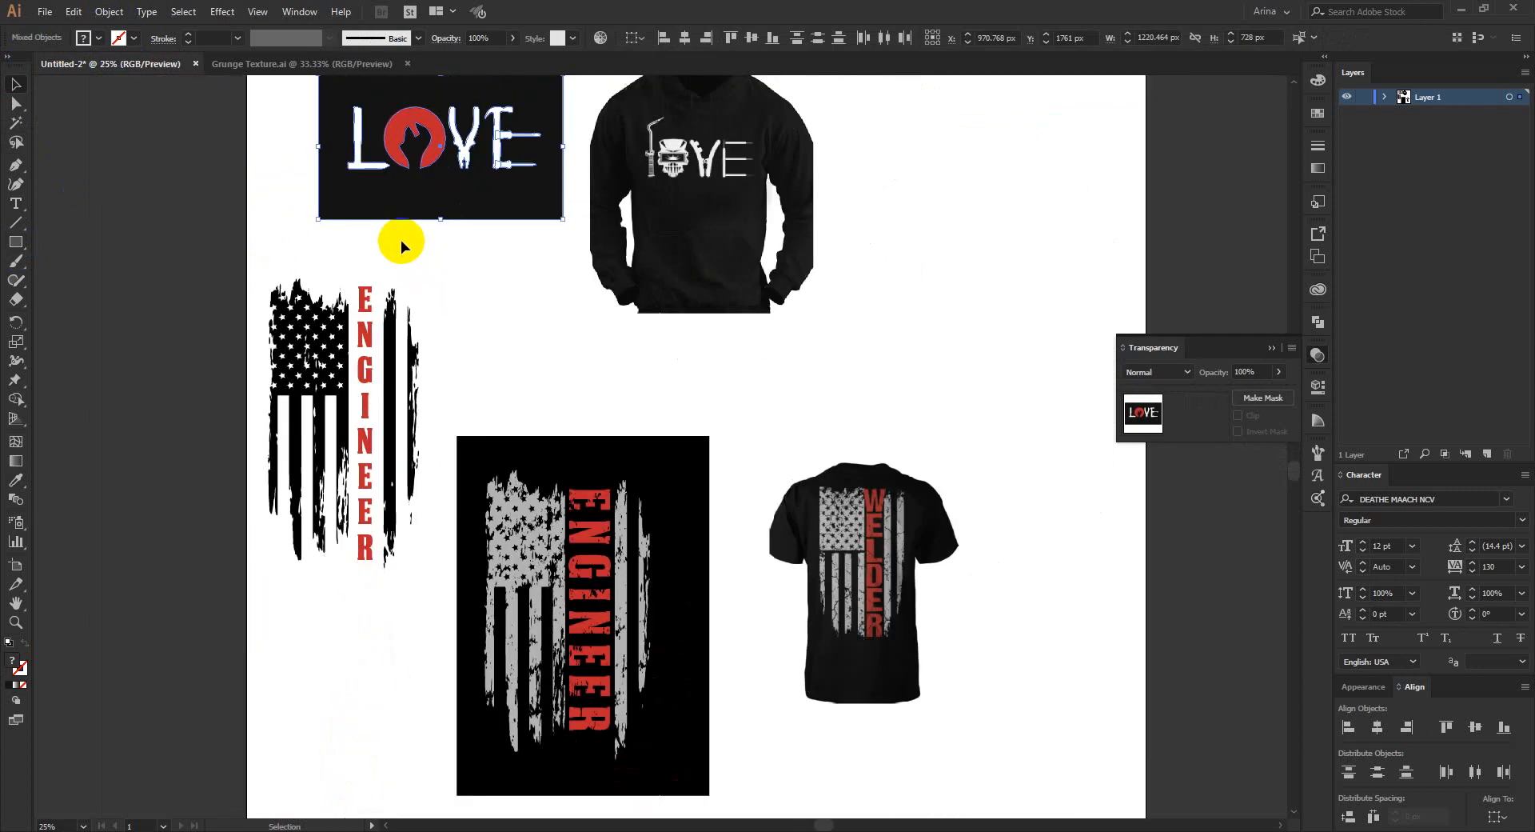
pyautogui.moveTo(884, 547); pyautogui.dragTo(1030, 278)
# Move the LOVE lettering with its dark background beside the black-backed ENGINEER flag, deselect it, and hide the transparency settings
pyautogui.moveTo(558, 268); pyautogui.dragTo(320, 90)
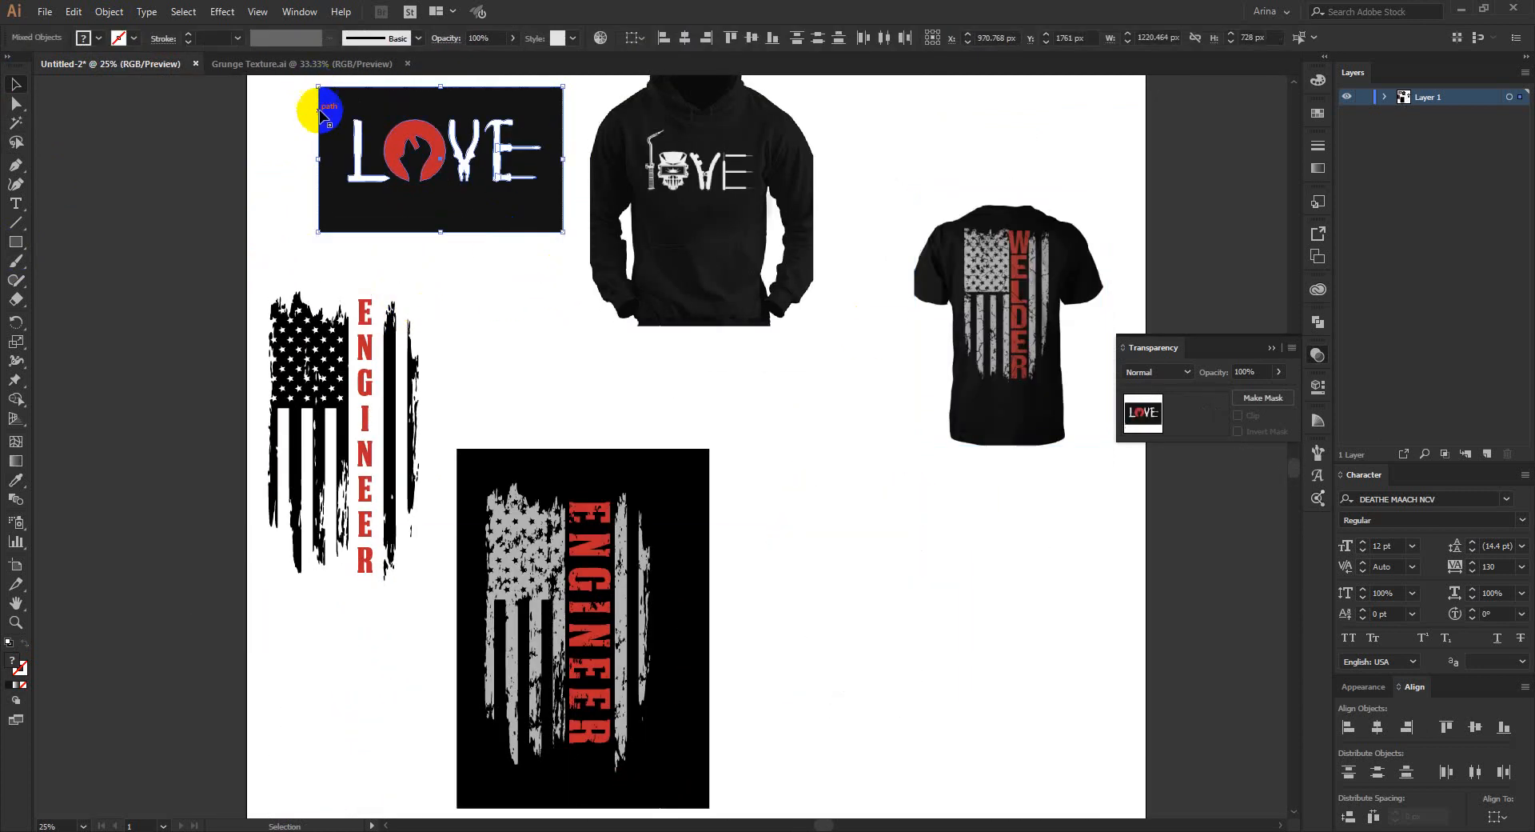
pyautogui.moveTo(433, 143); pyautogui.dragTo(835, 633)
pyautogui.scroll(2, 756, 755)
pyautogui.click(809, 285)
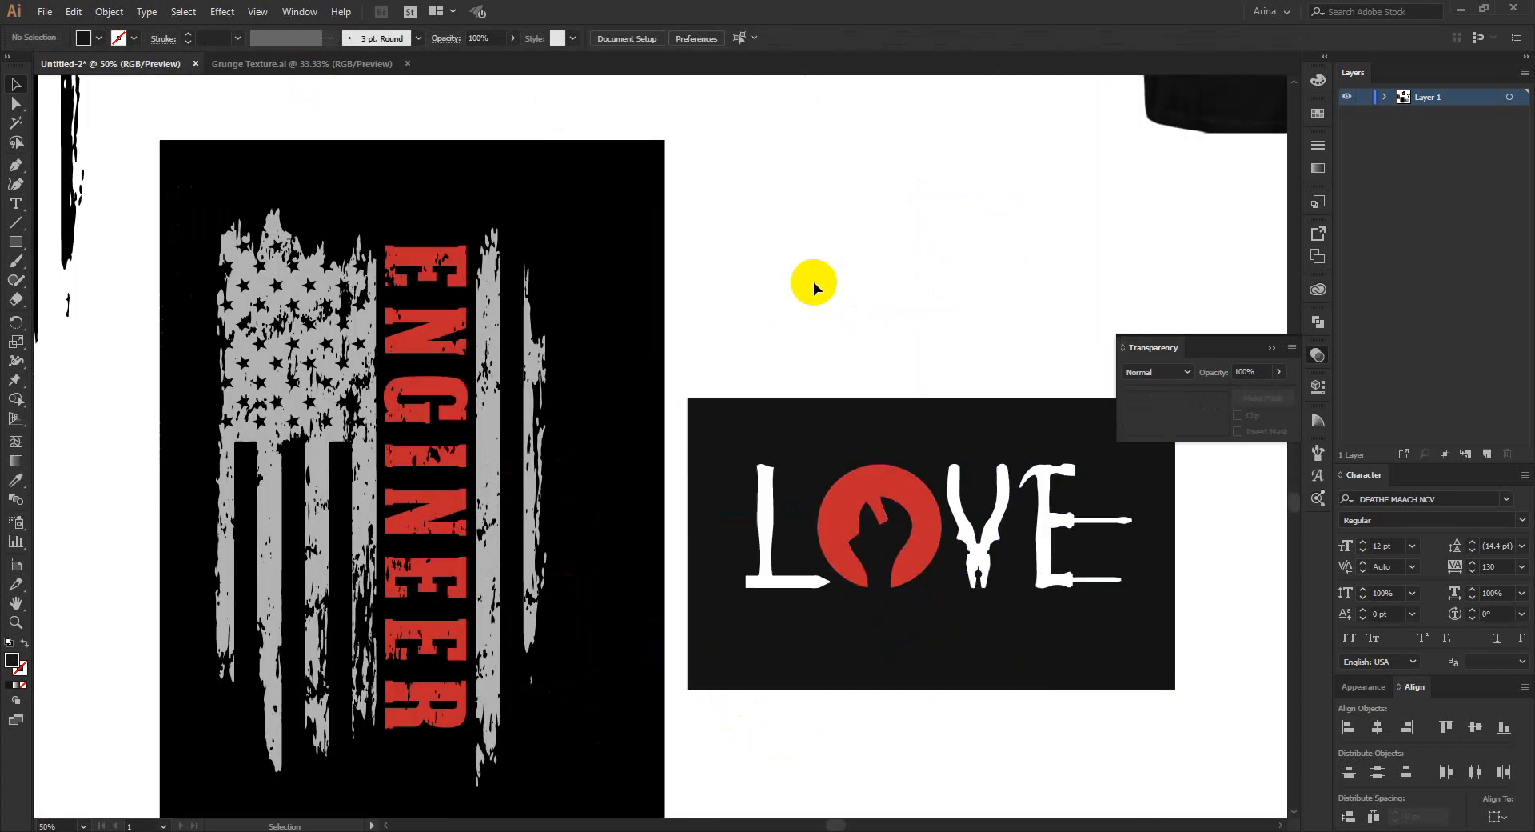
pyautogui.scroll(-1, 809, 285)
pyautogui.click(1317, 354)
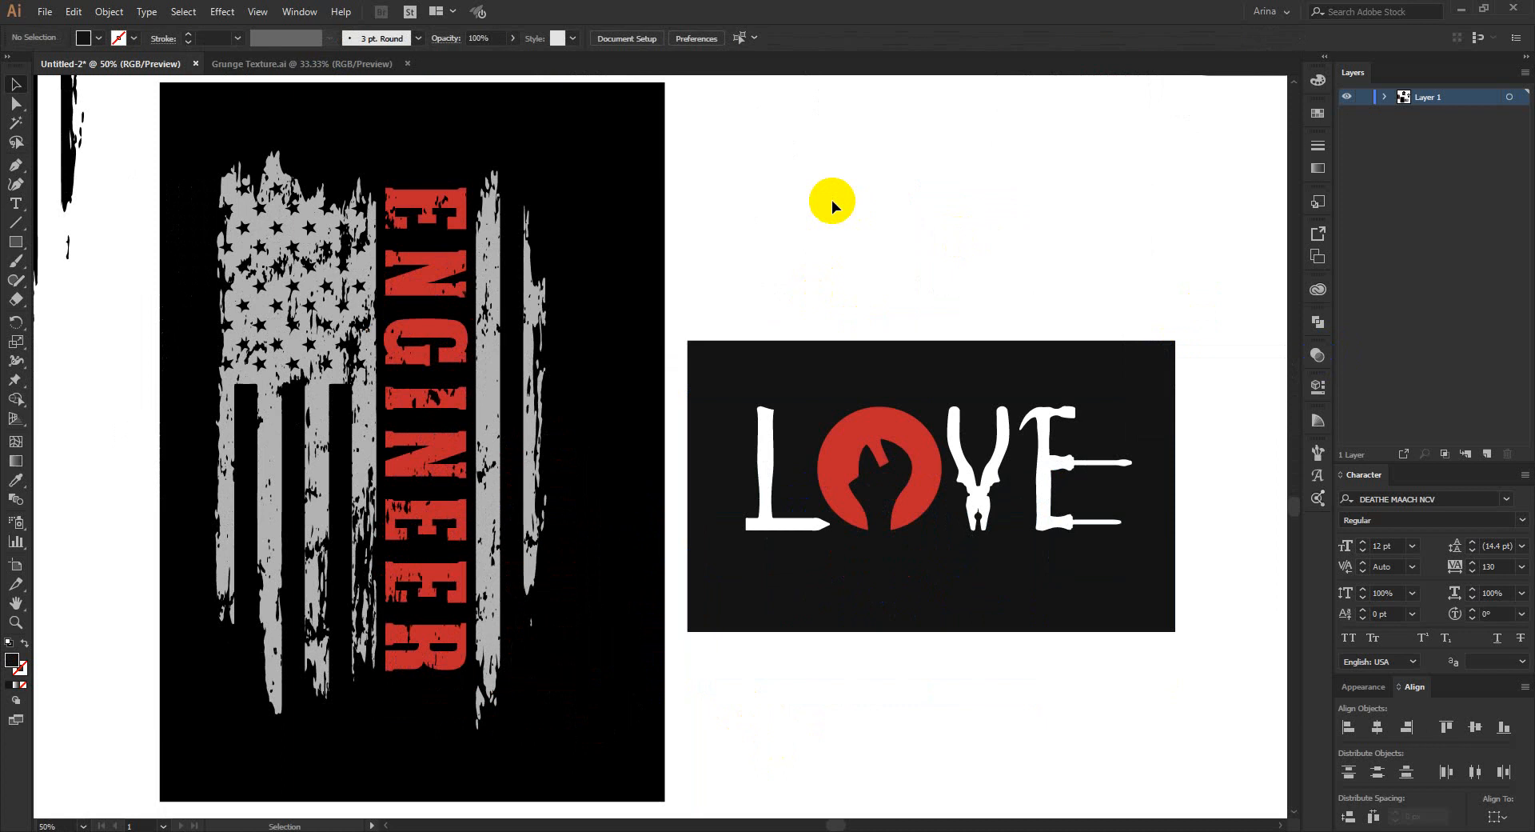
pyautogui.press('a')
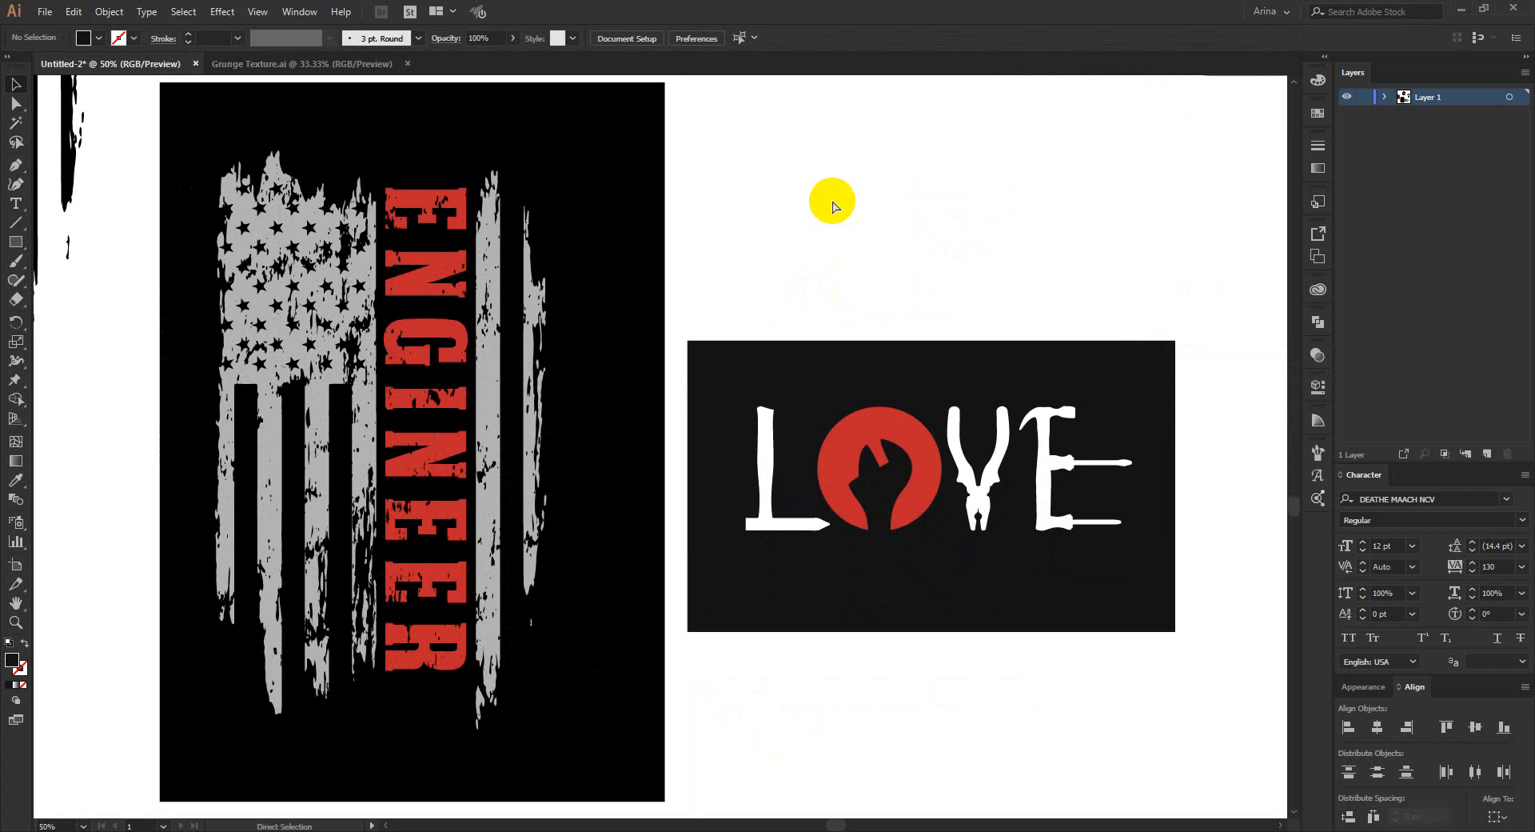